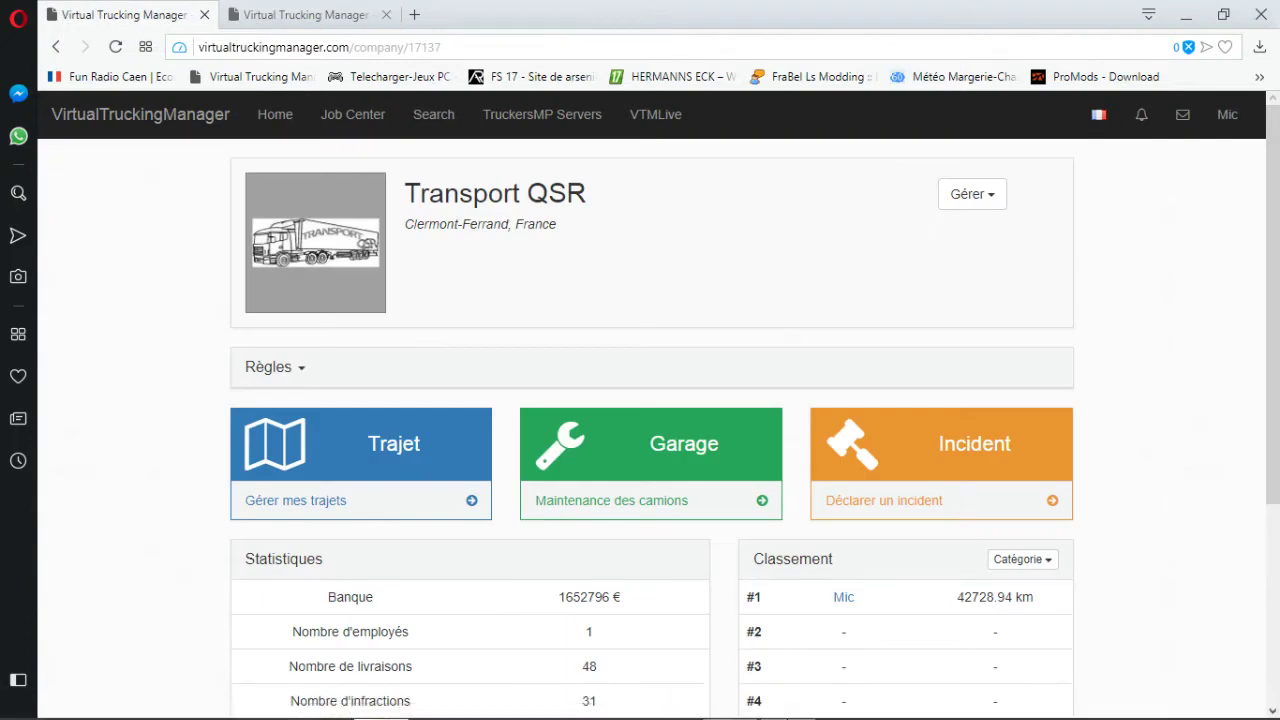
mouse_move(788, 700)
click(829, 565)
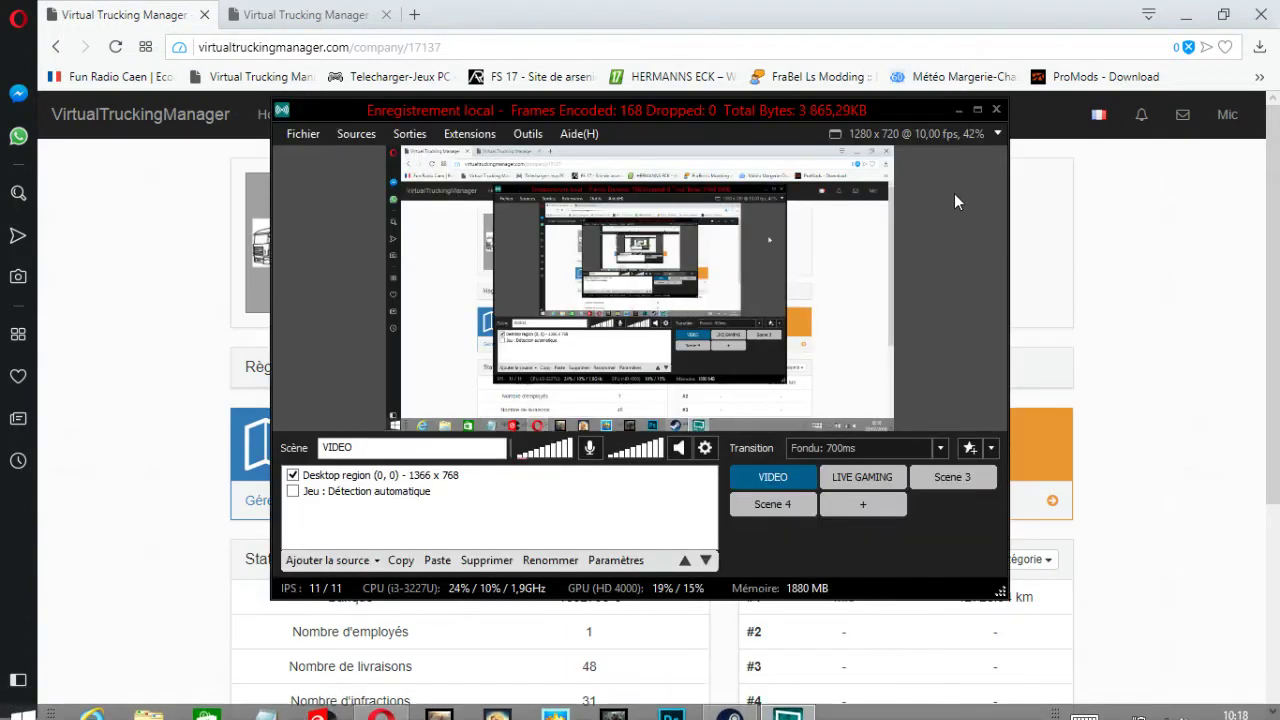
click(958, 109)
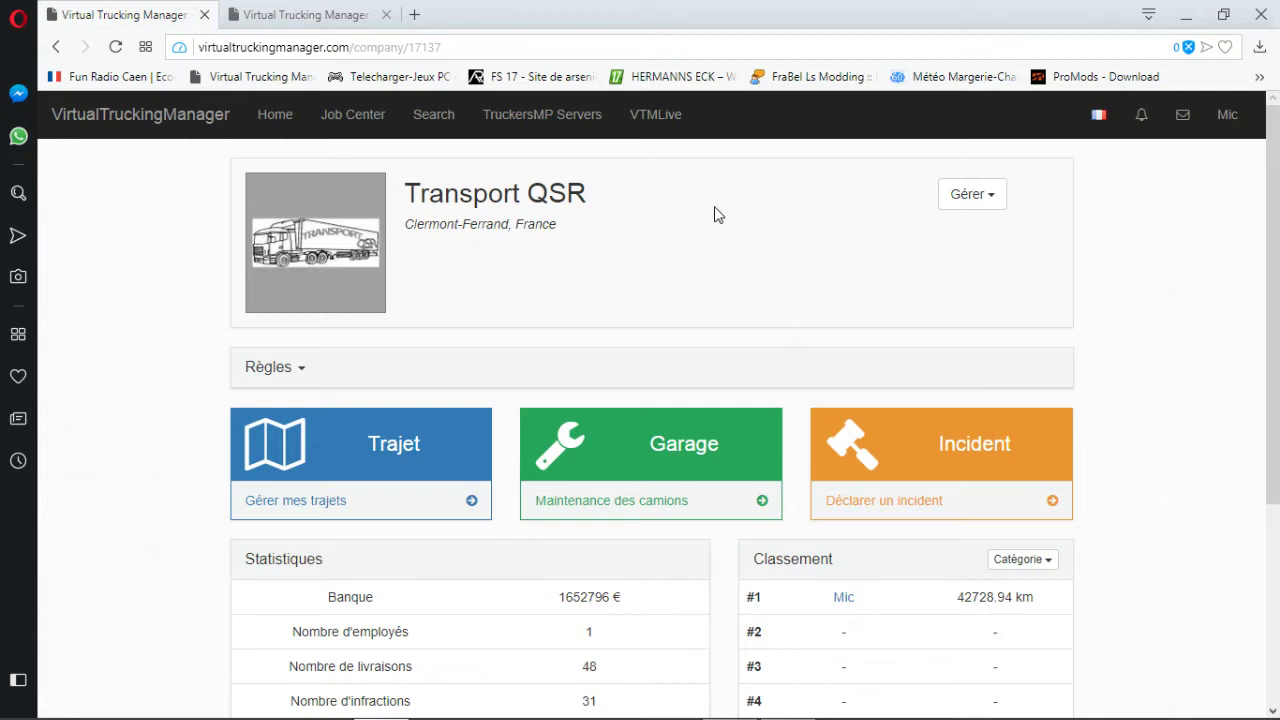
Examine the Transport QSR company page, including its name, statistics, ranking and management staff.
drag(614, 191, 403, 193)
click(628, 191)
drag(628, 191, 422, 192)
click(680, 206)
scroll(606, 197, down, 1)
scroll(586, 189, up, 1)
scroll(589, 193, down, 2)
scroll(586, 197, down, 1)
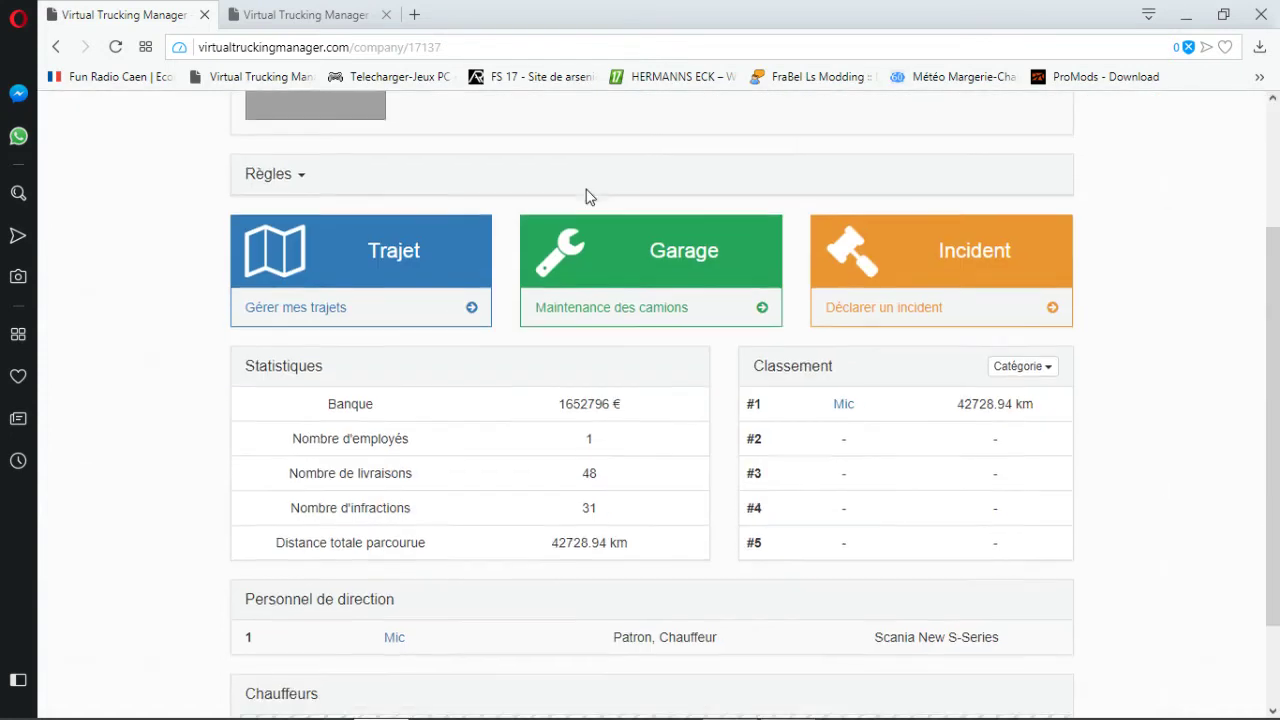
scroll(586, 197, up, 2)
scroll(586, 197, down, 1)
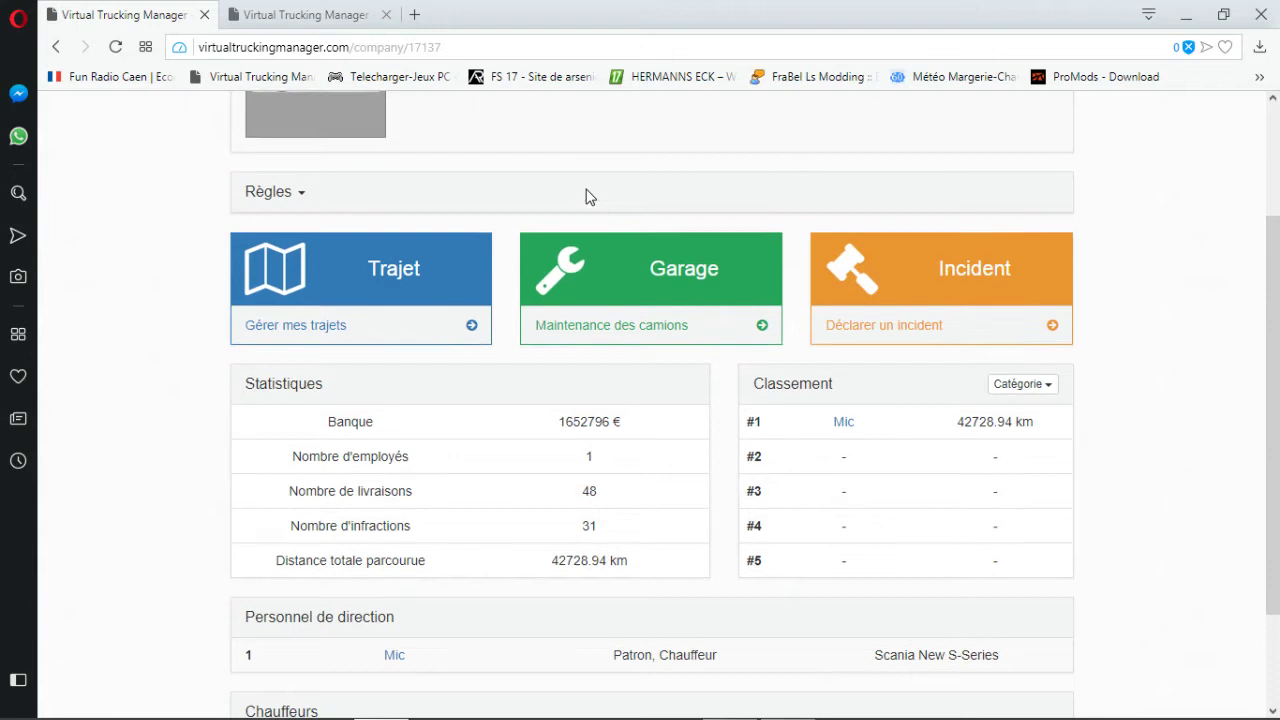
scroll(589, 194, up, 2)
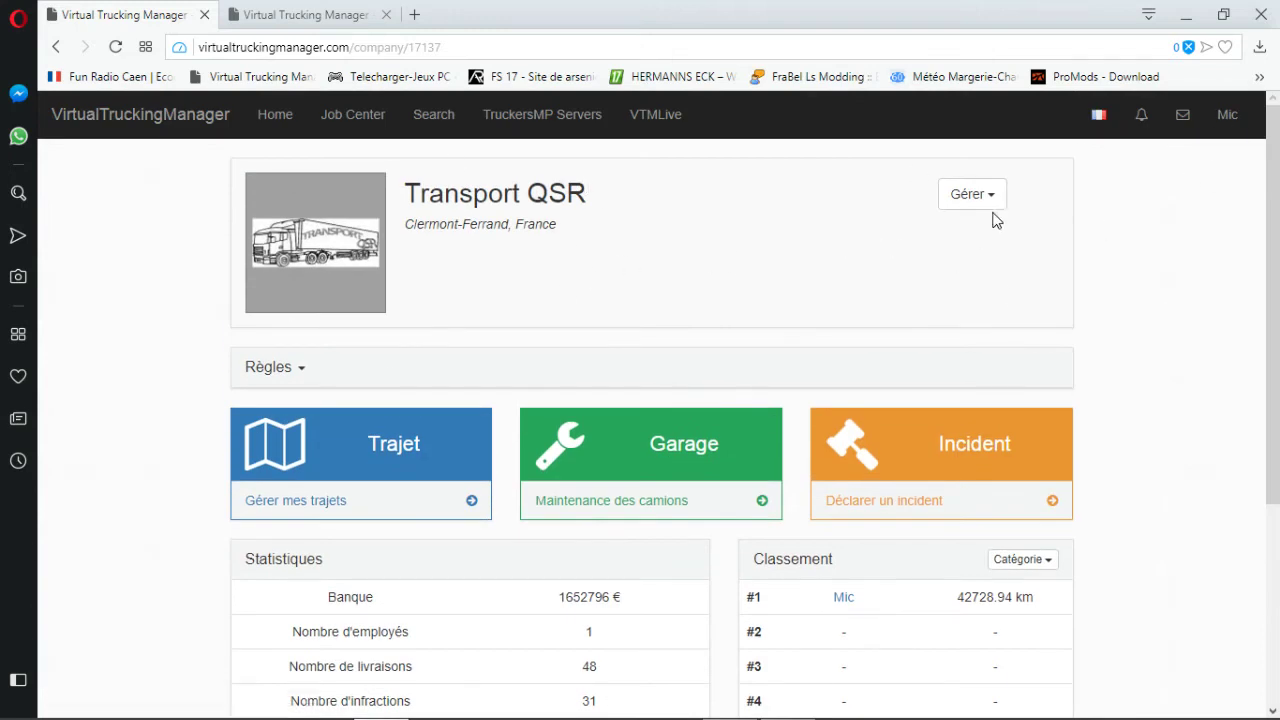
Expand the company's Règles section to read it, collapse it again, and review the statistics and drivers sections.
click(268, 370)
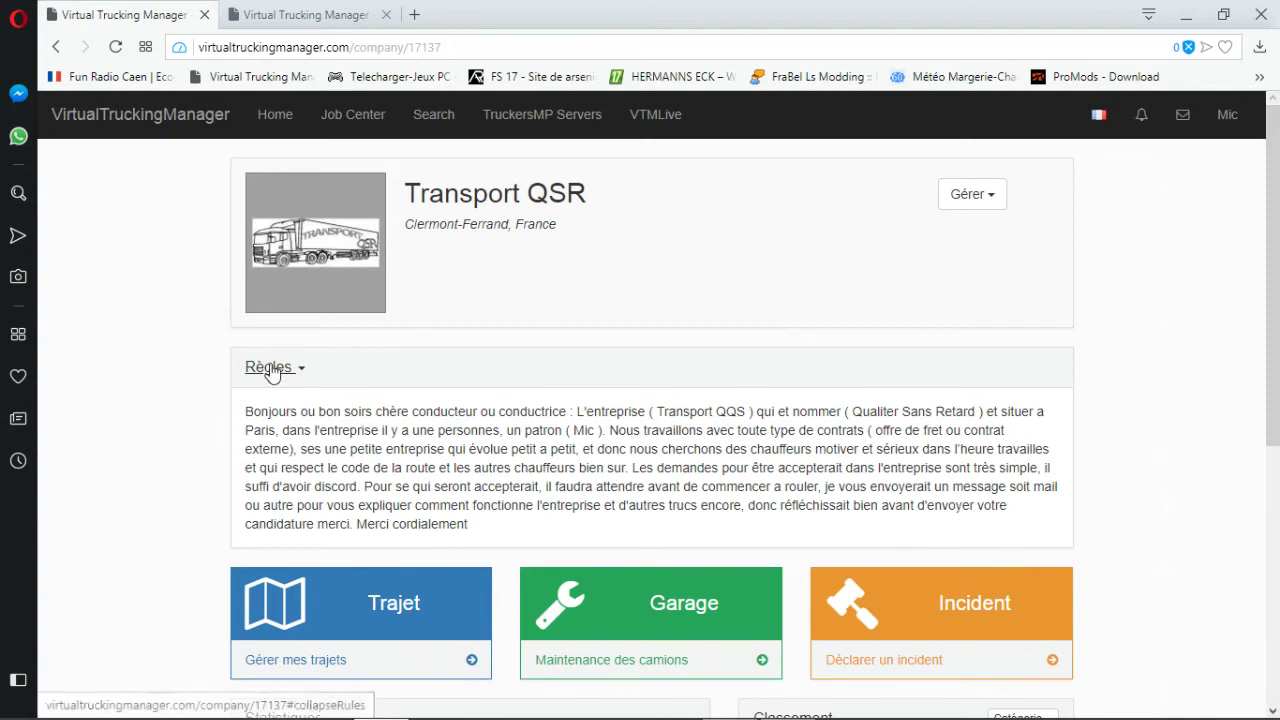
click(270, 368)
scroll(643, 310, down, 3)
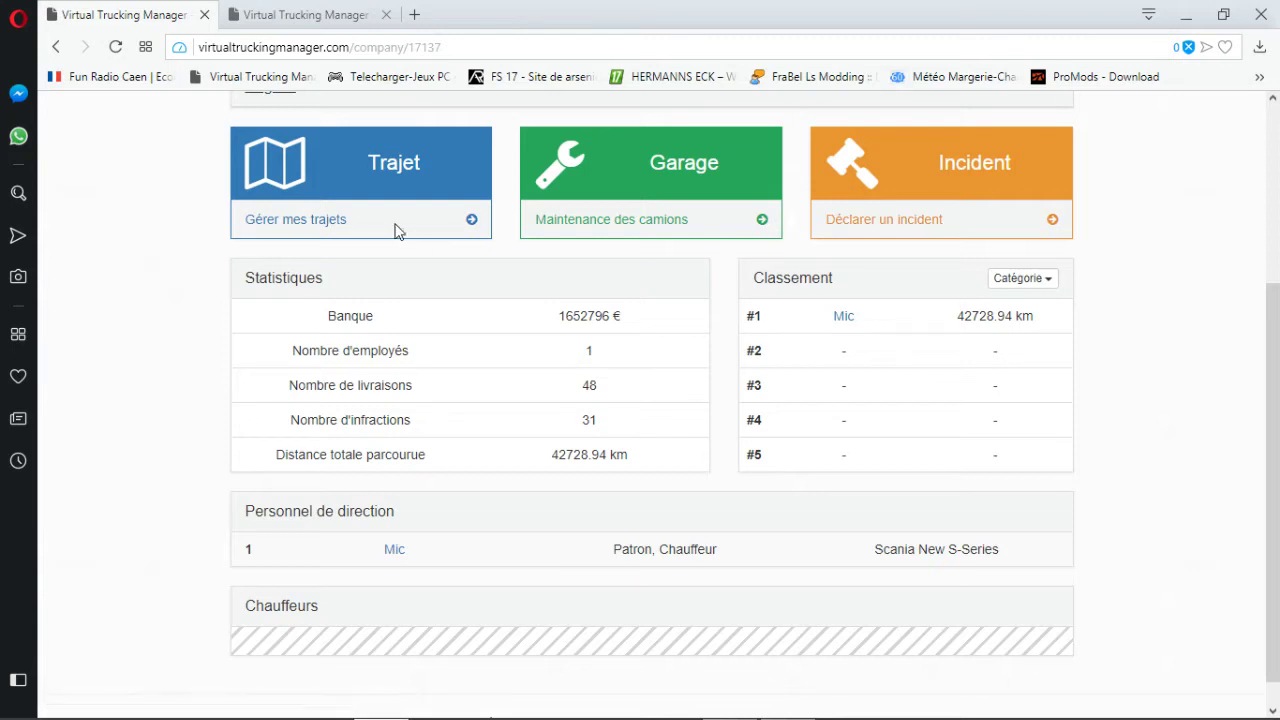
scroll(329, 183, down, 1)
scroll(914, 422, up, 3)
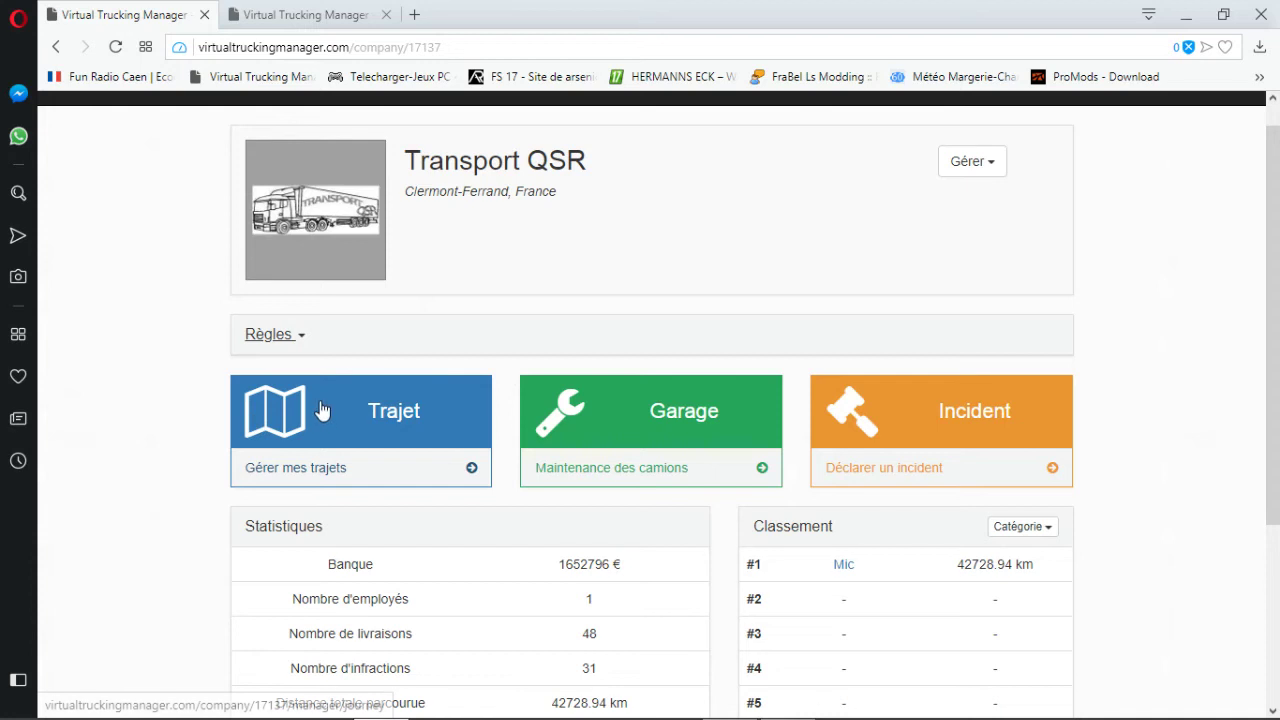
Try to open the company's Trajet page and close the second Virtual Trucking Manager browser tab.
click(374, 432)
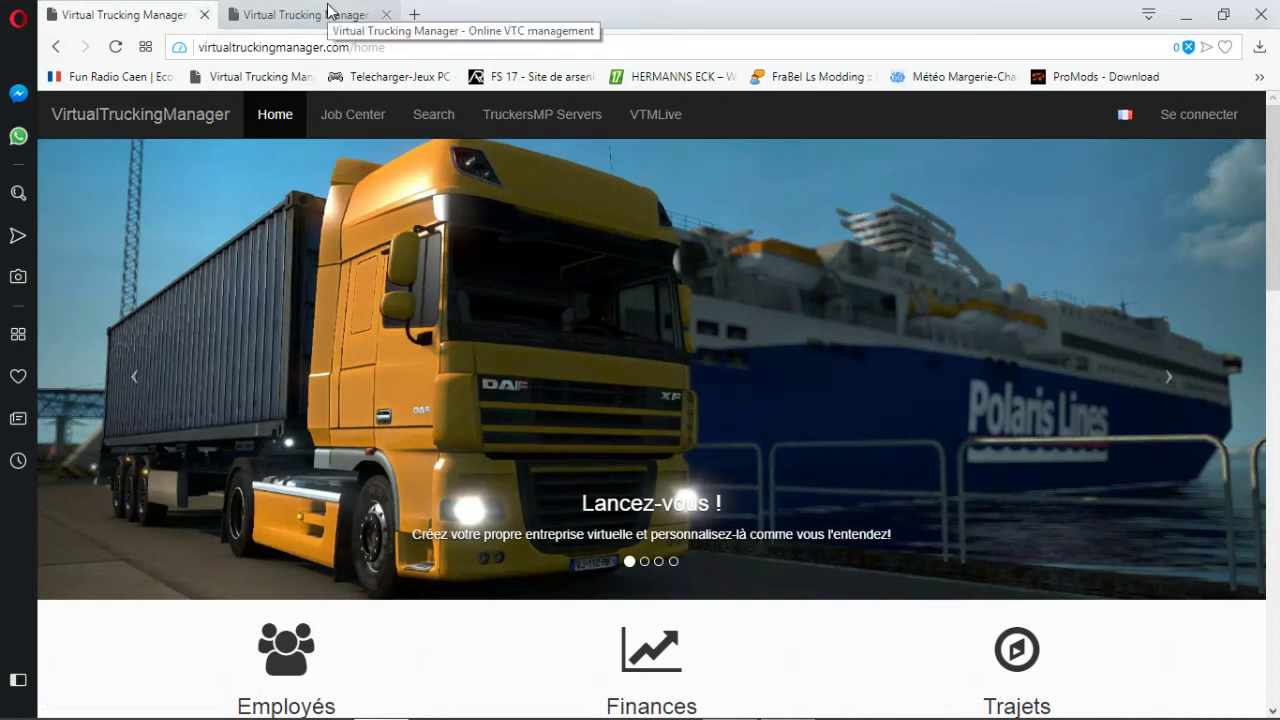
click(386, 15)
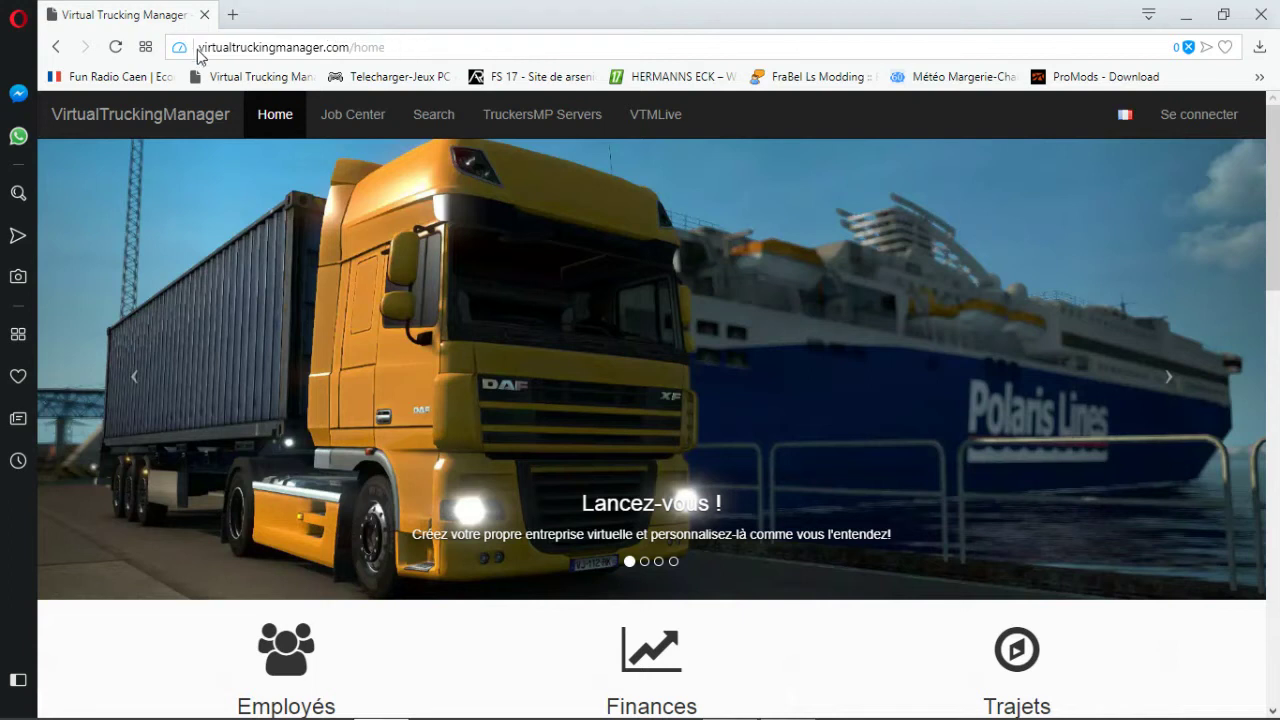
Log in to the site with the account's username and password.
click(1179, 116)
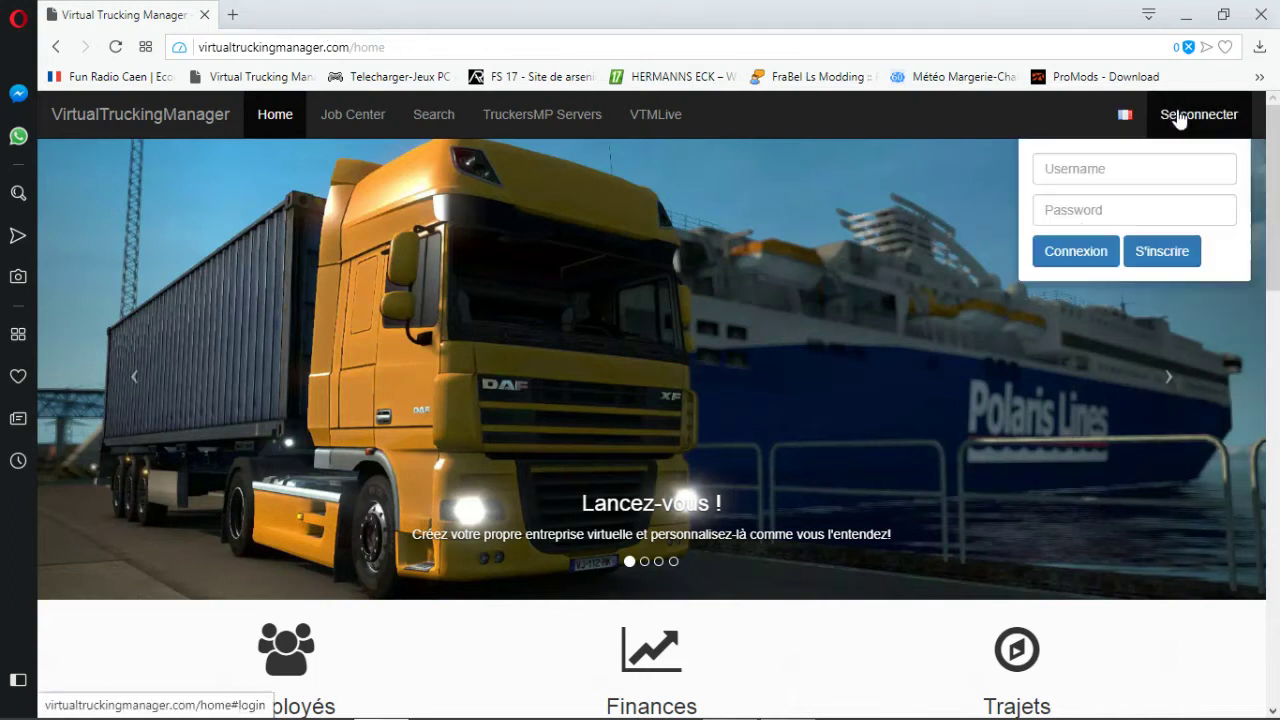
click(1084, 168)
text(mic)
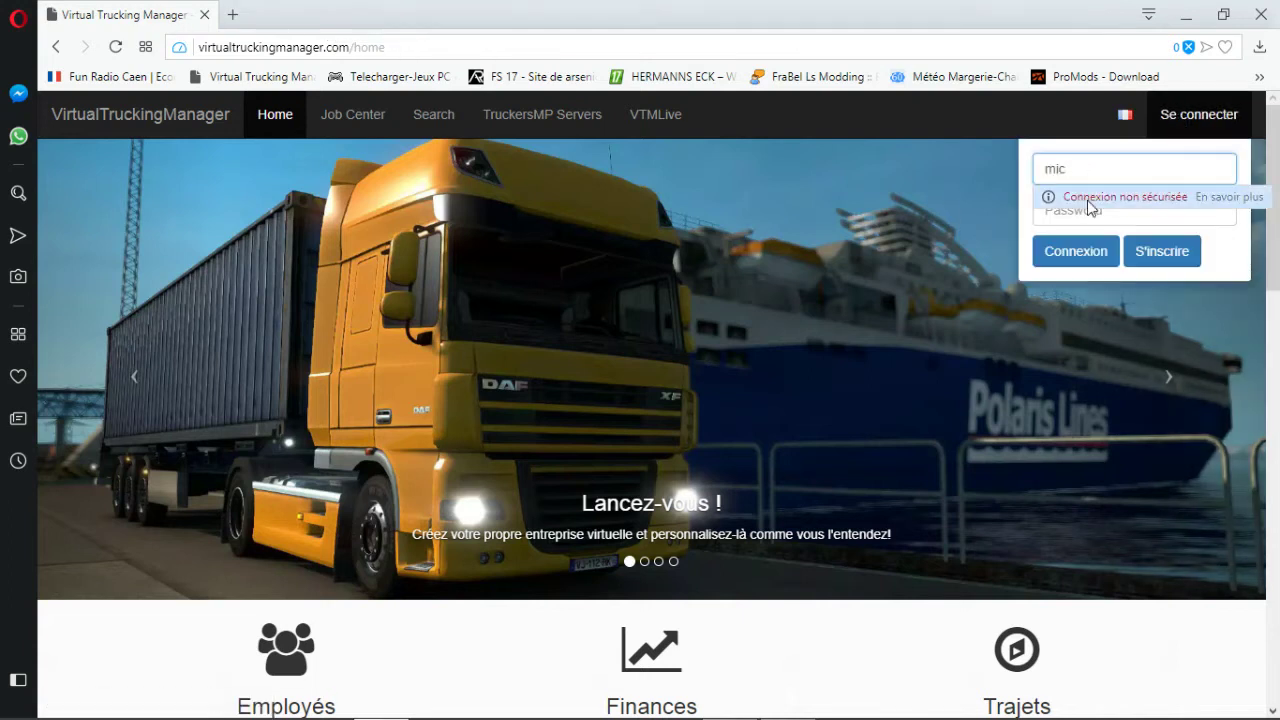
click(1069, 214)
click(1100, 168)
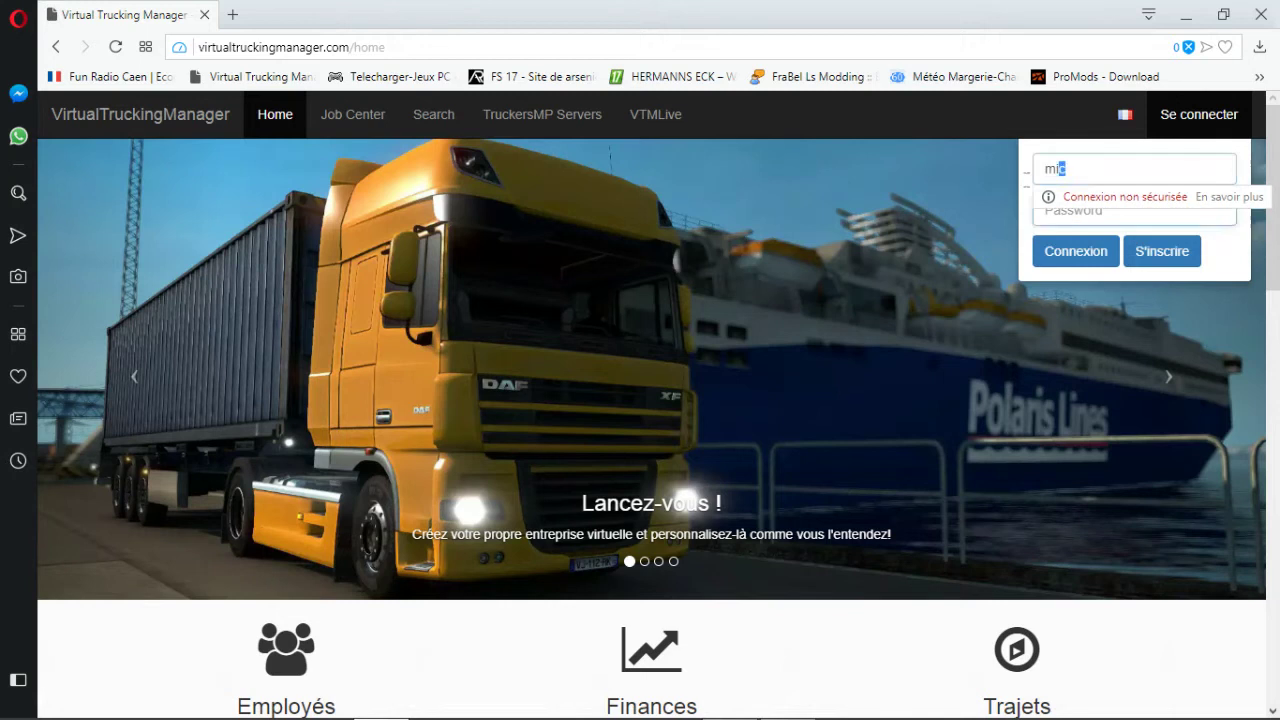
key(ctrl+a)
text(Mic)
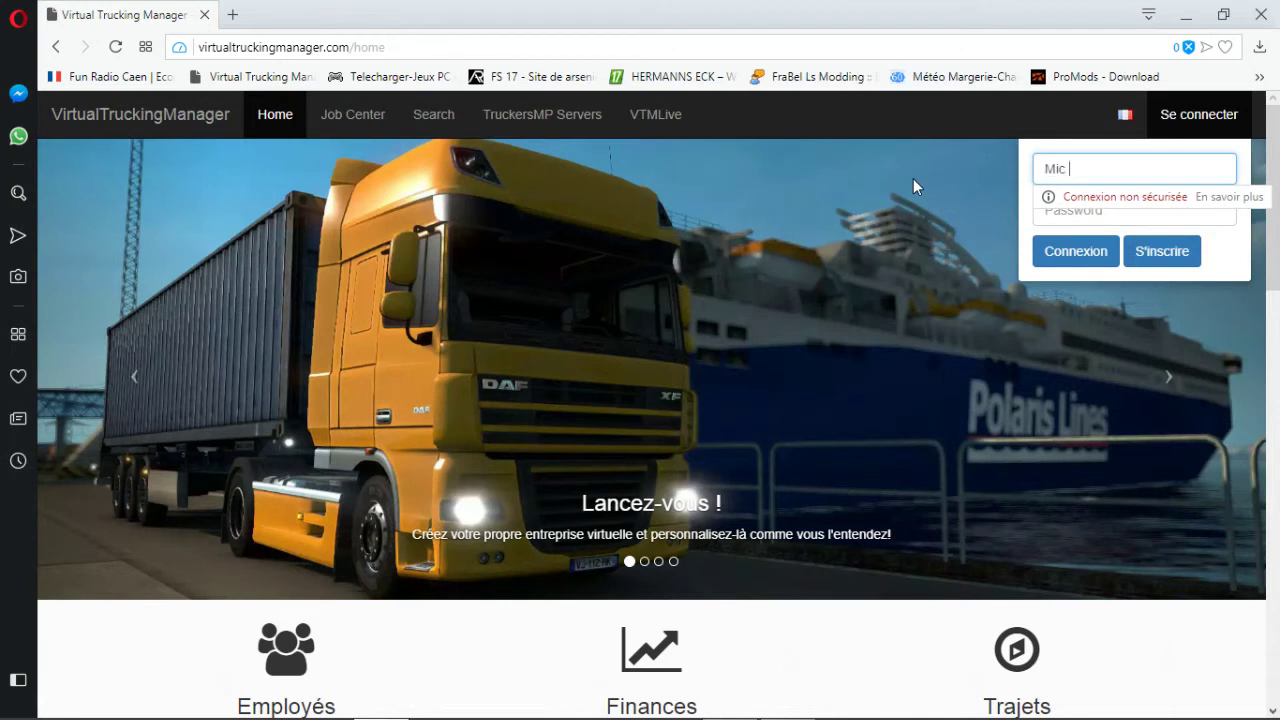
click(1062, 222)
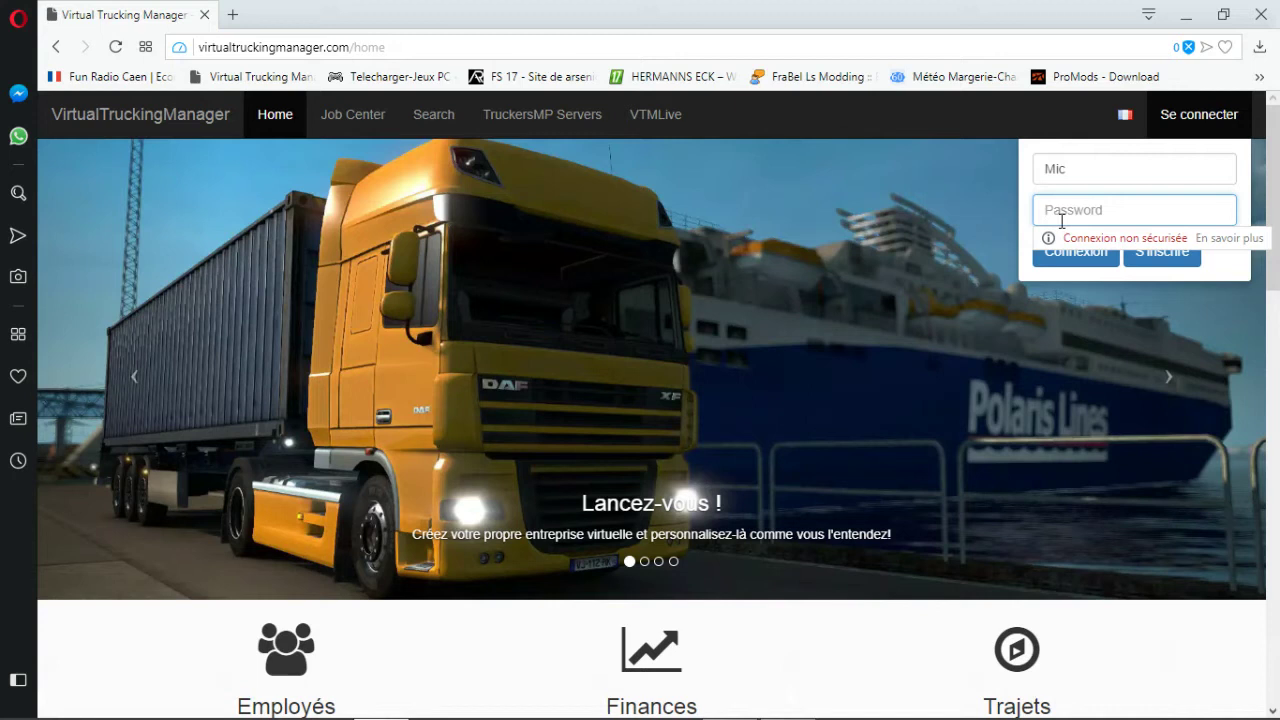
text(•)
key(Return)
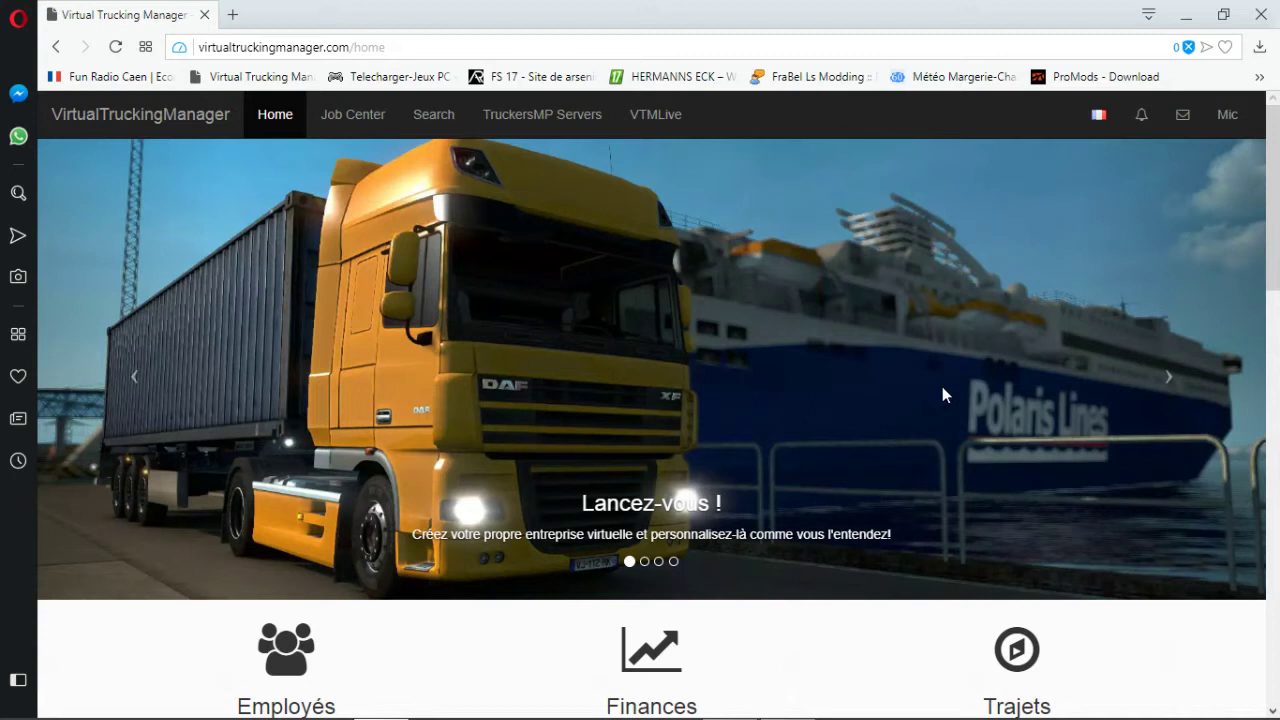
Open the Transport QSR company from the account's company list and go to its Trajet page.
click(1225, 116)
click(1074, 177)
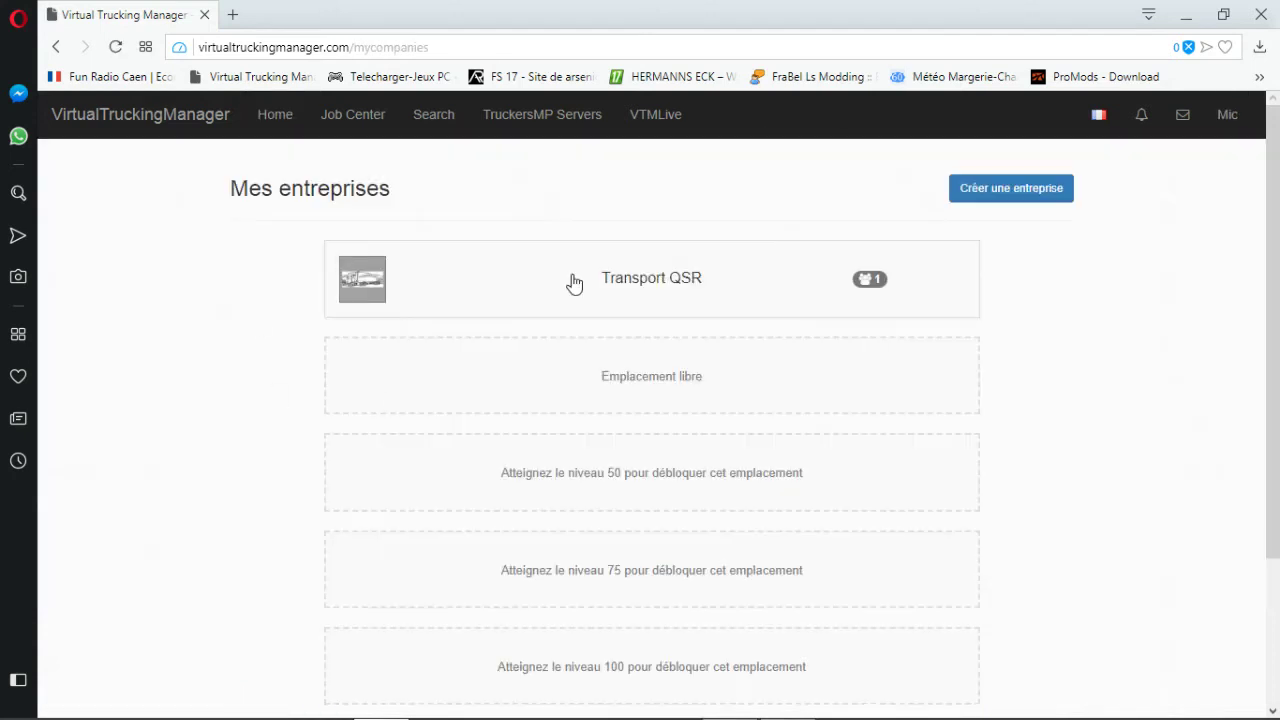
click(574, 284)
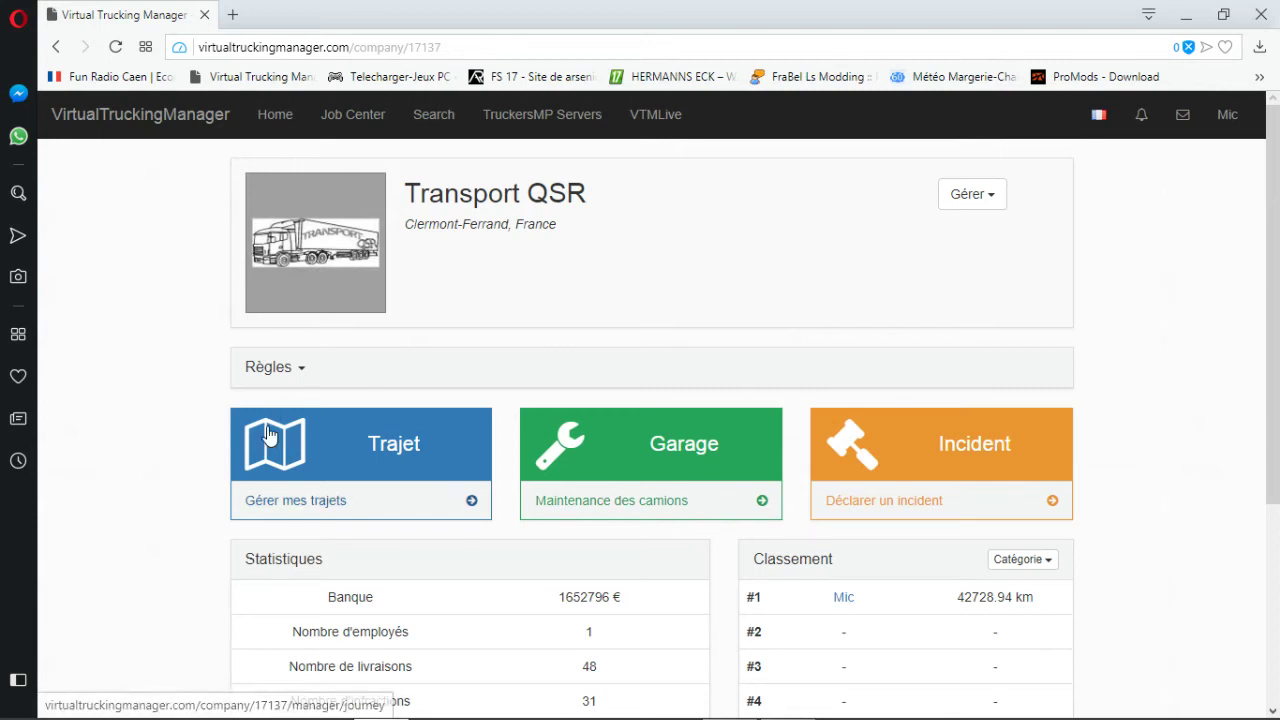
click(362, 450)
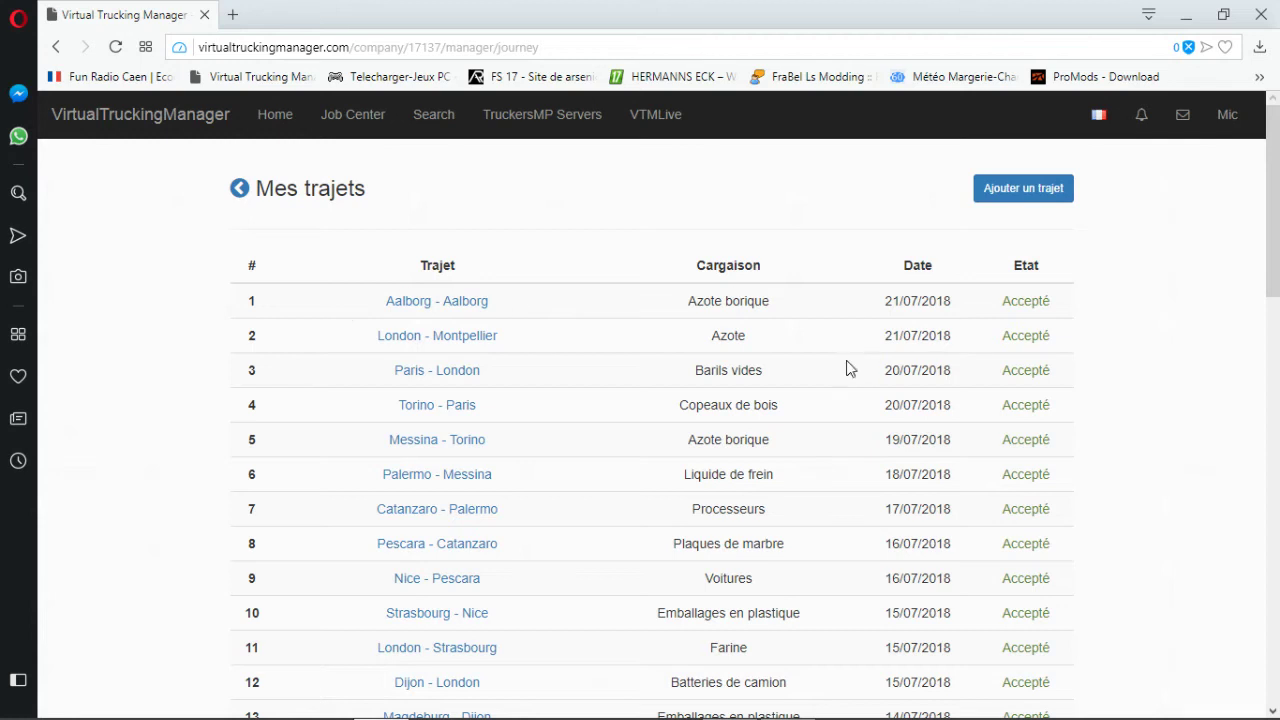
Open the London - Montpellier trip and review its earnings, charges and recorded trip details.
click(430, 348)
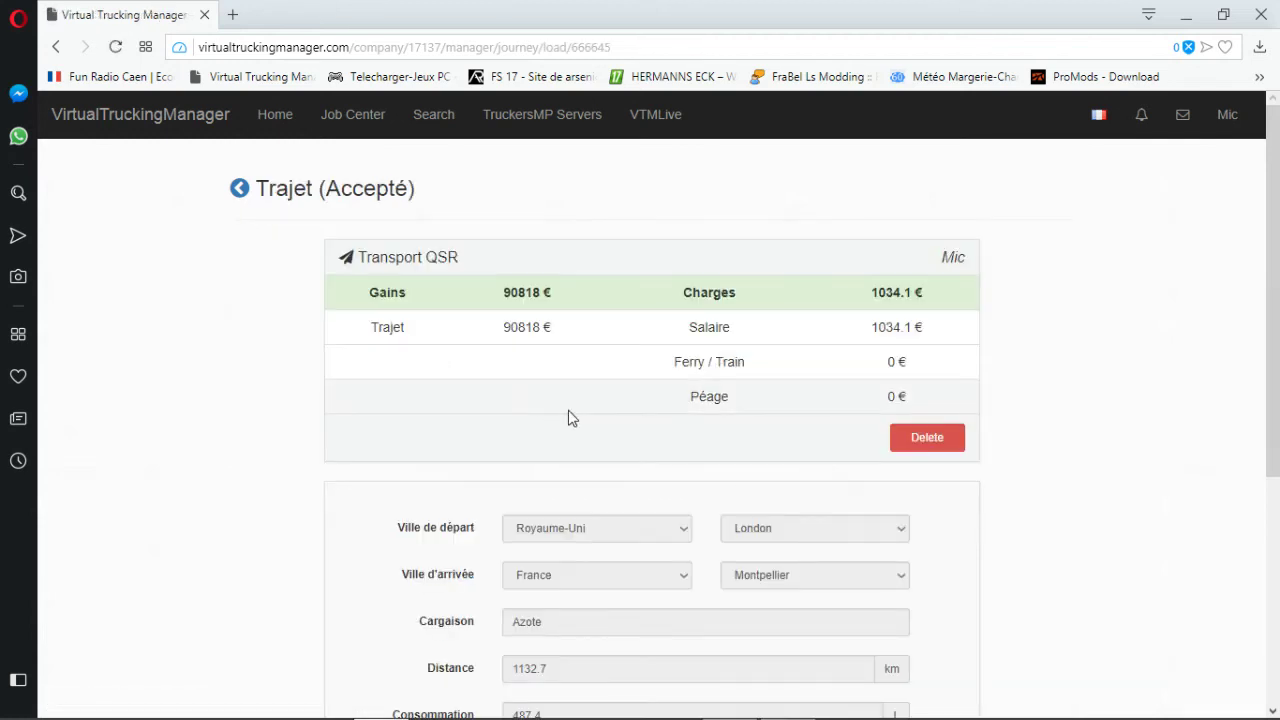
scroll(422, 435, down, 3)
scroll(440, 402, up, 2)
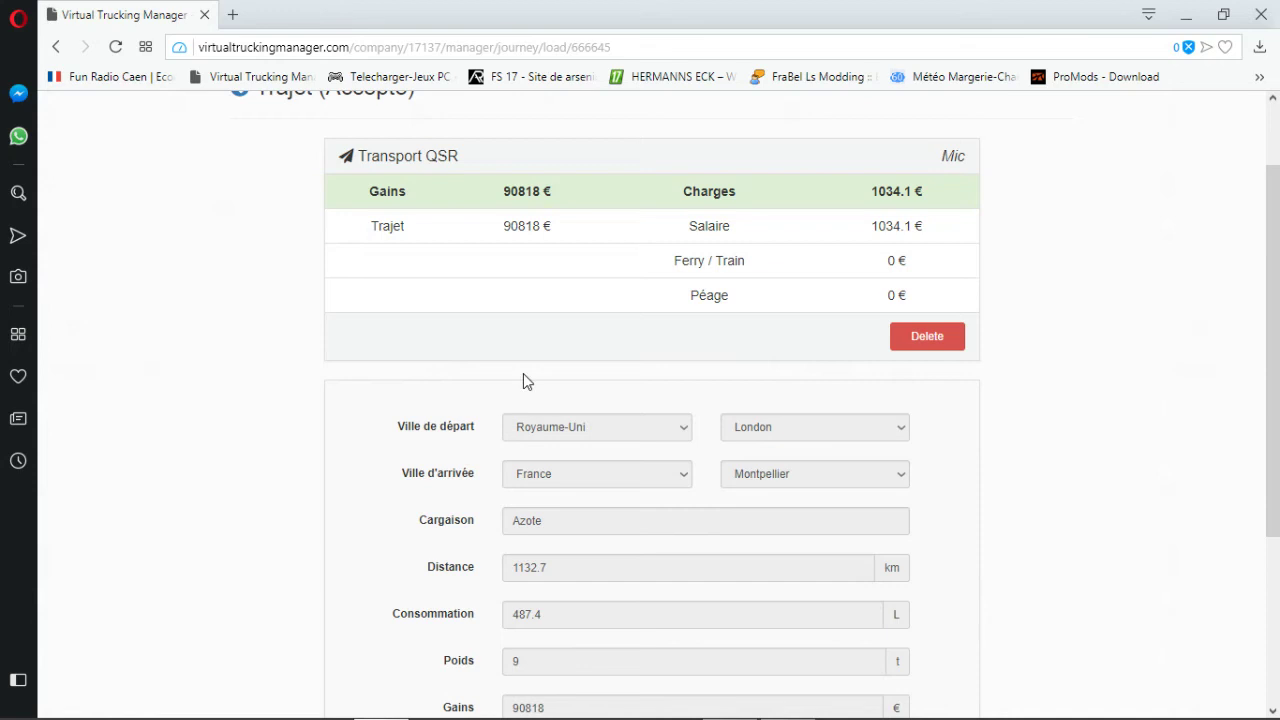
scroll(523, 380, down, 1)
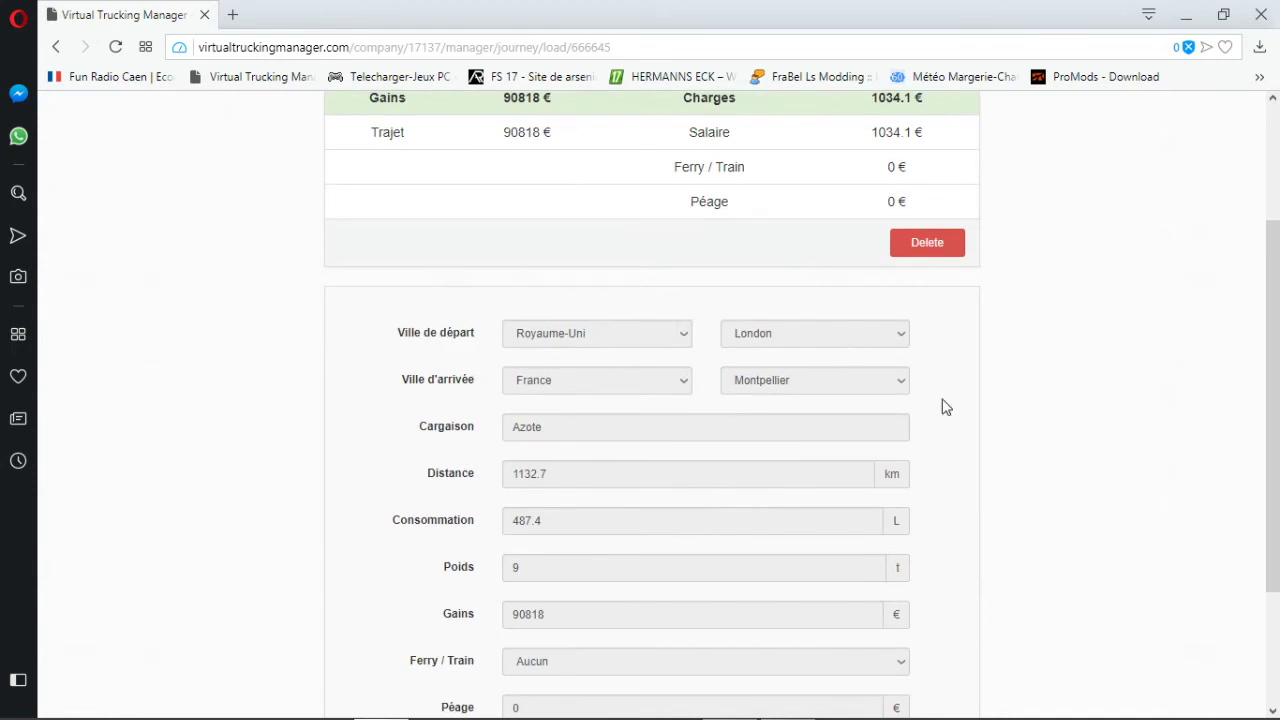
scroll(591, 420, down, 1)
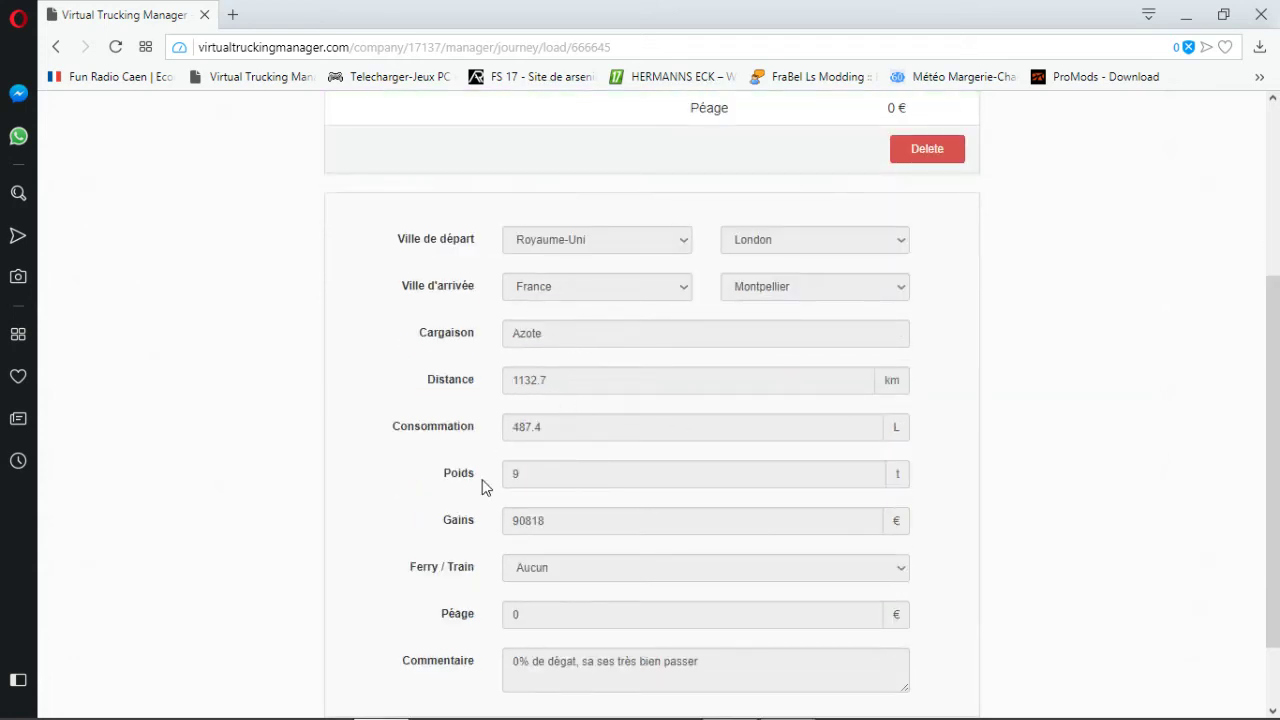
scroll(645, 510, down, 1)
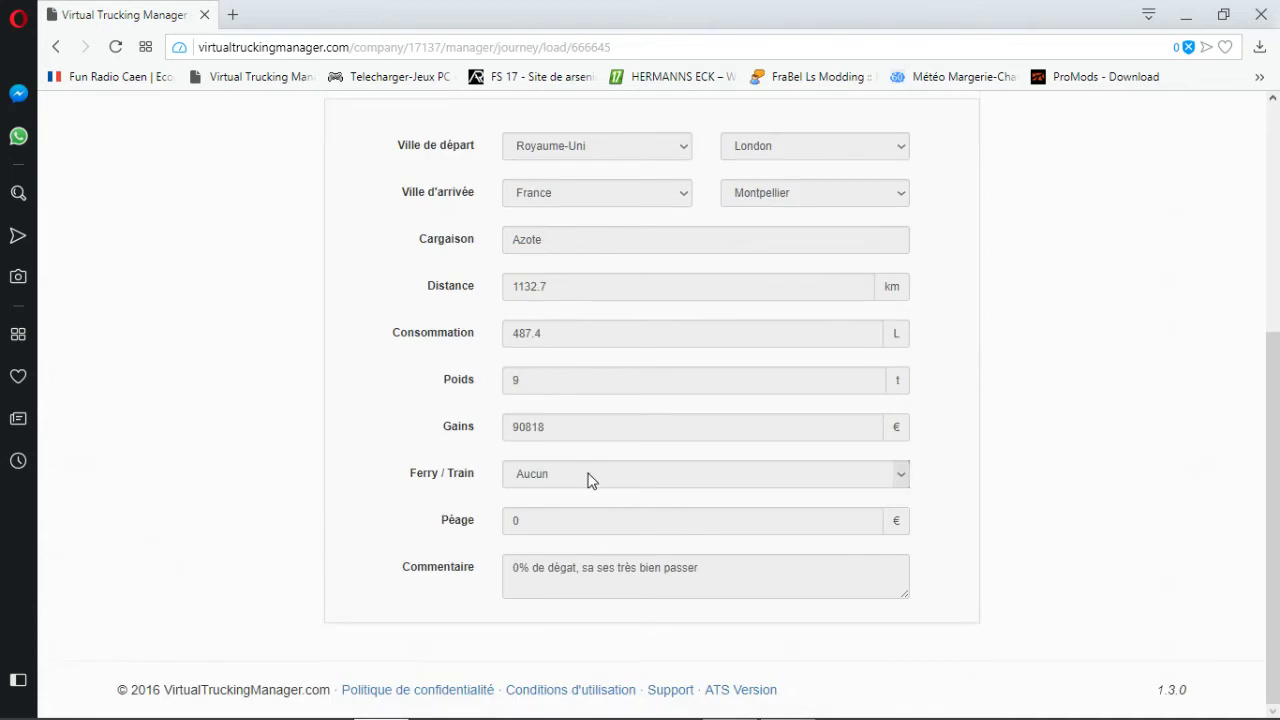
Examine the trip's Ferry / Train route options and its Péage field without changing them.
click(588, 477)
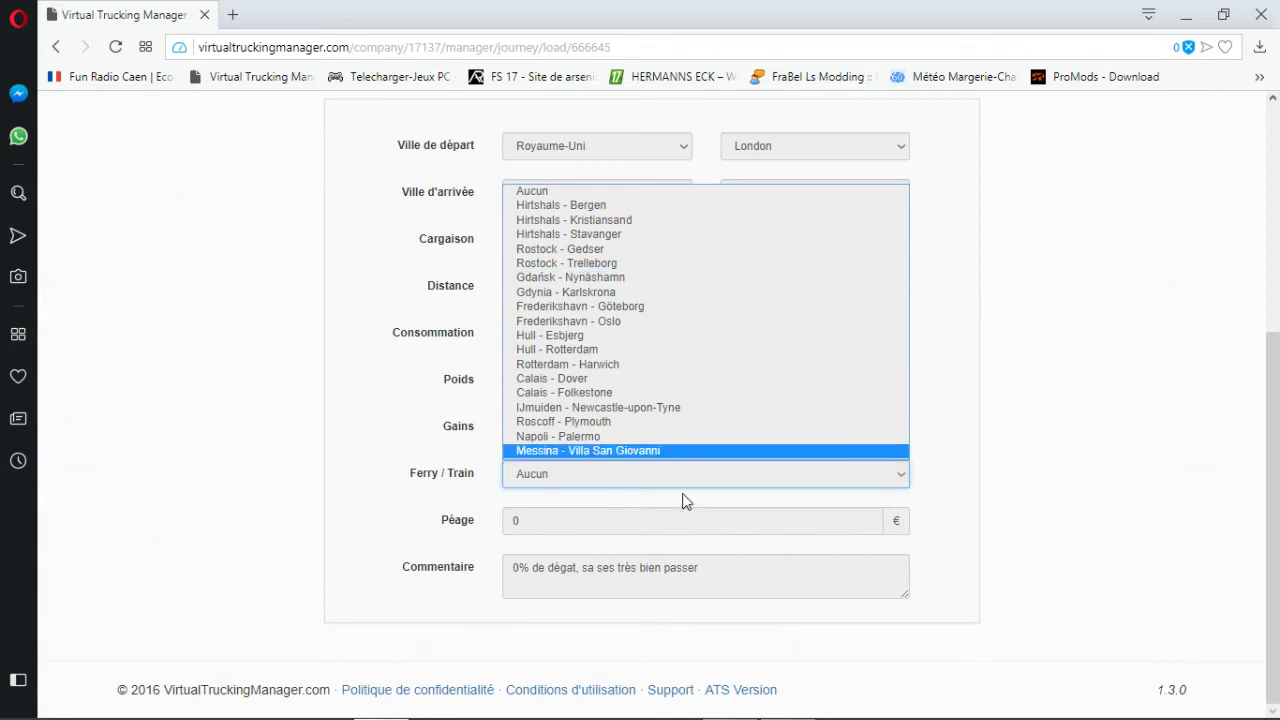
click(710, 525)
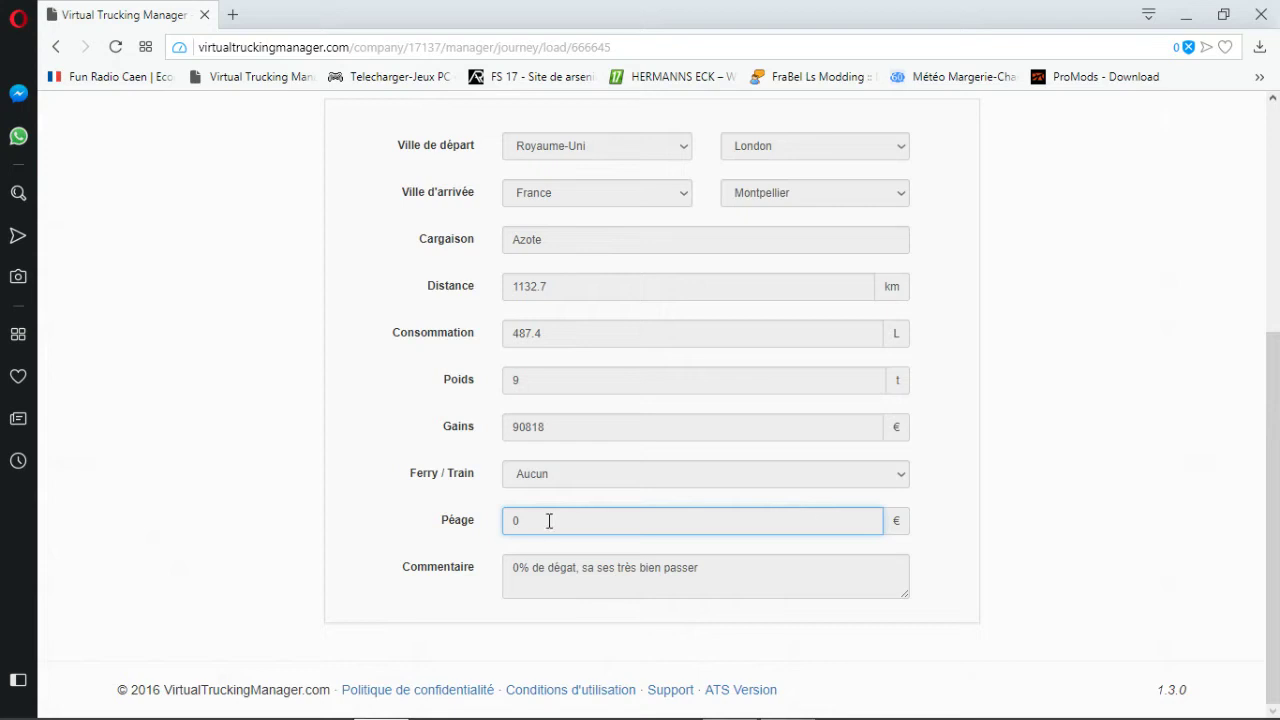
double_click(580, 523)
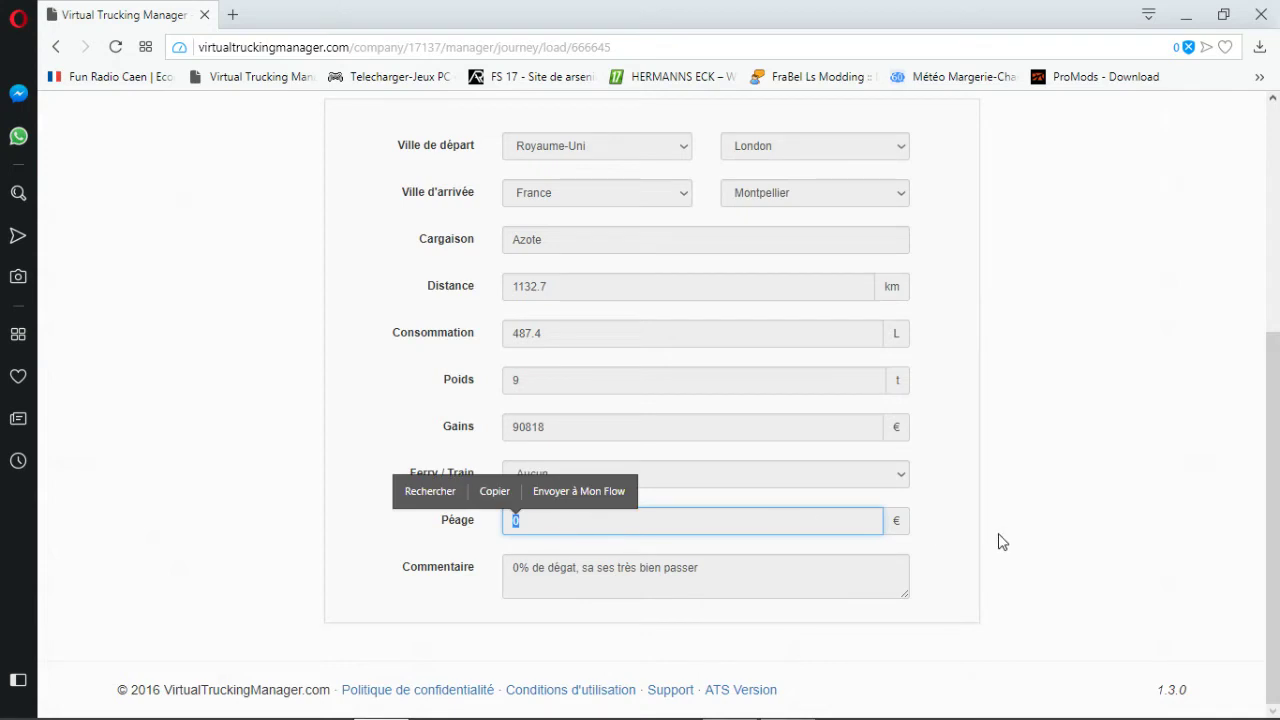
click(950, 513)
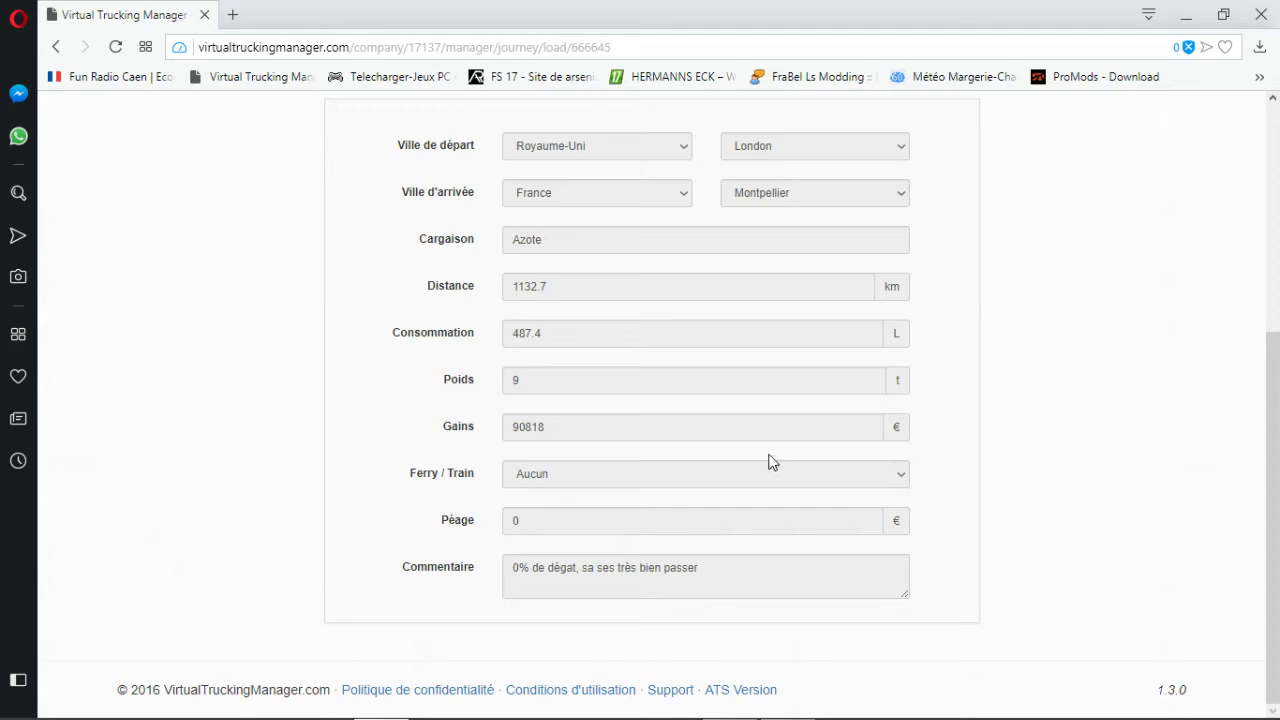
click(585, 477)
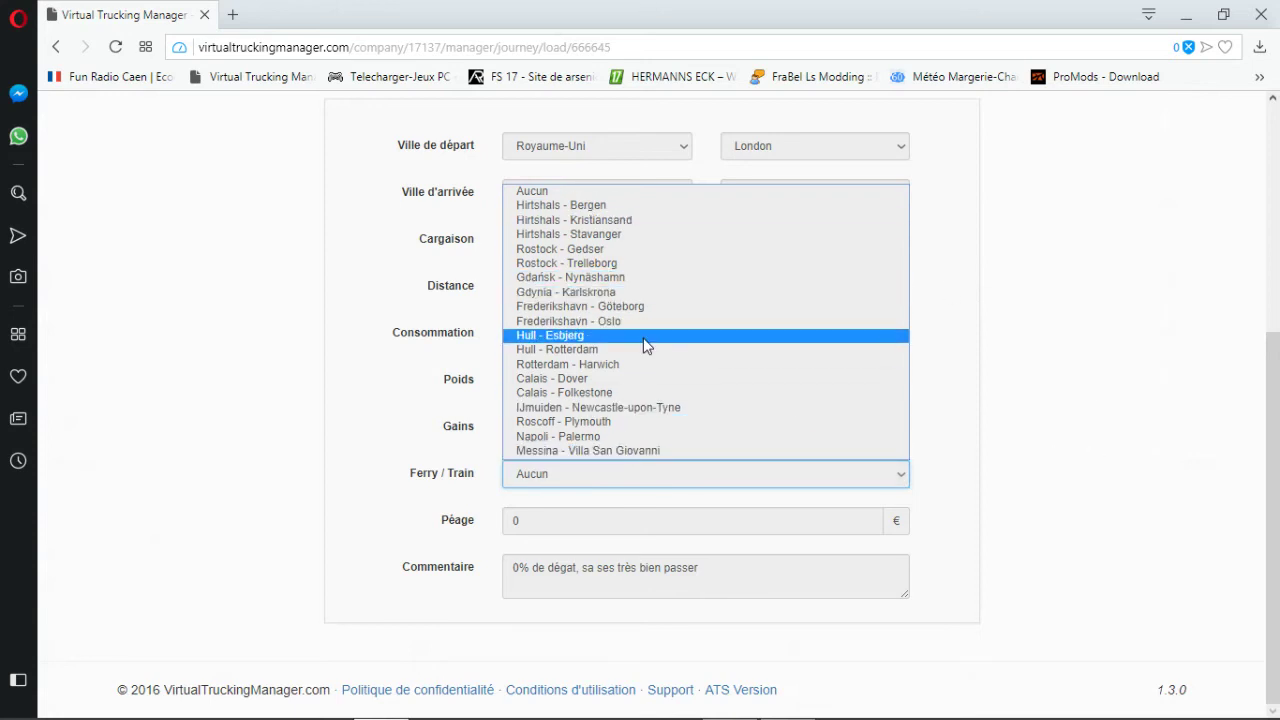
click(1128, 510)
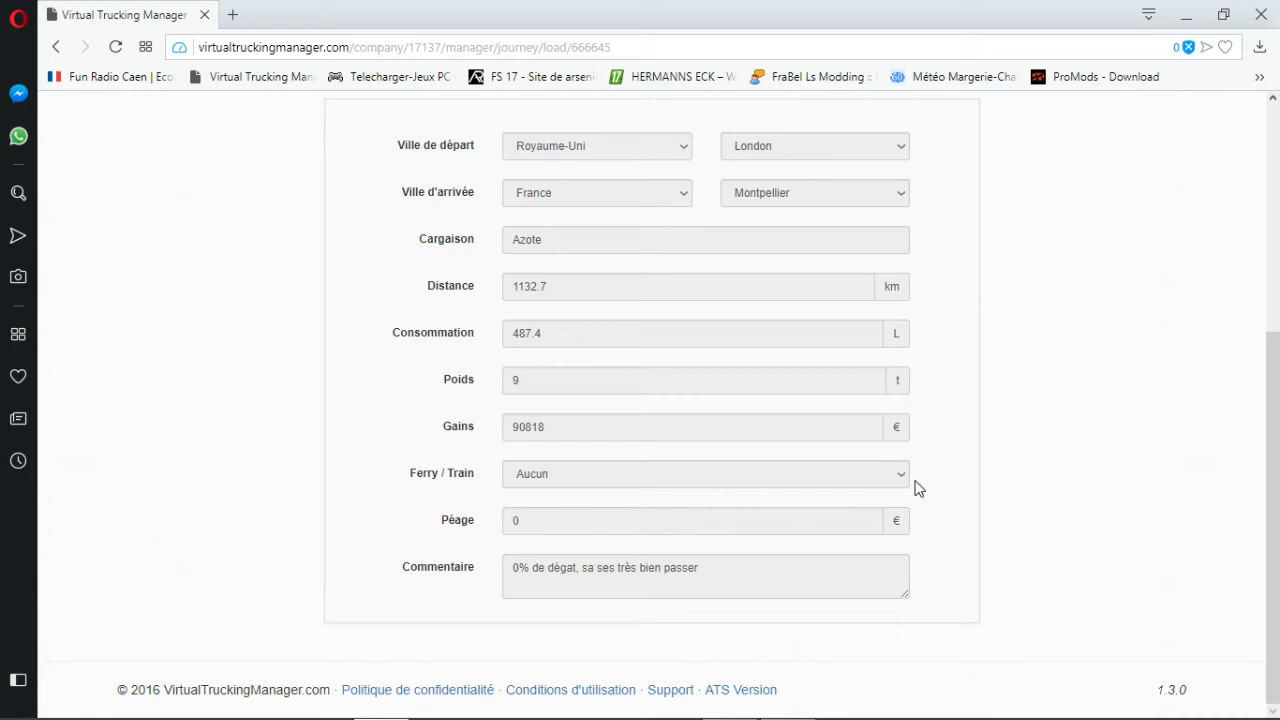
Compare the trip's Gains and Charges summary with its form fields and check the Ferry / Train choices again.
scroll(919, 488, up, 4)
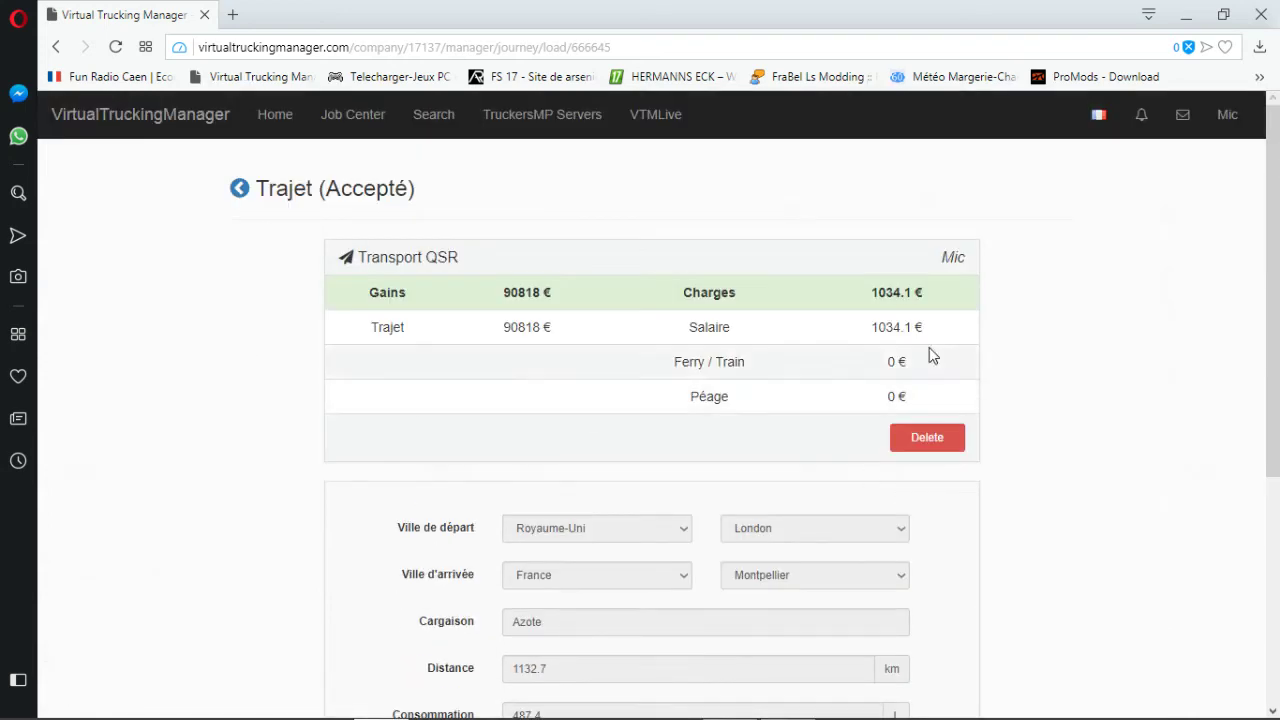
scroll(925, 358, down, 4)
scroll(791, 323, up, 4)
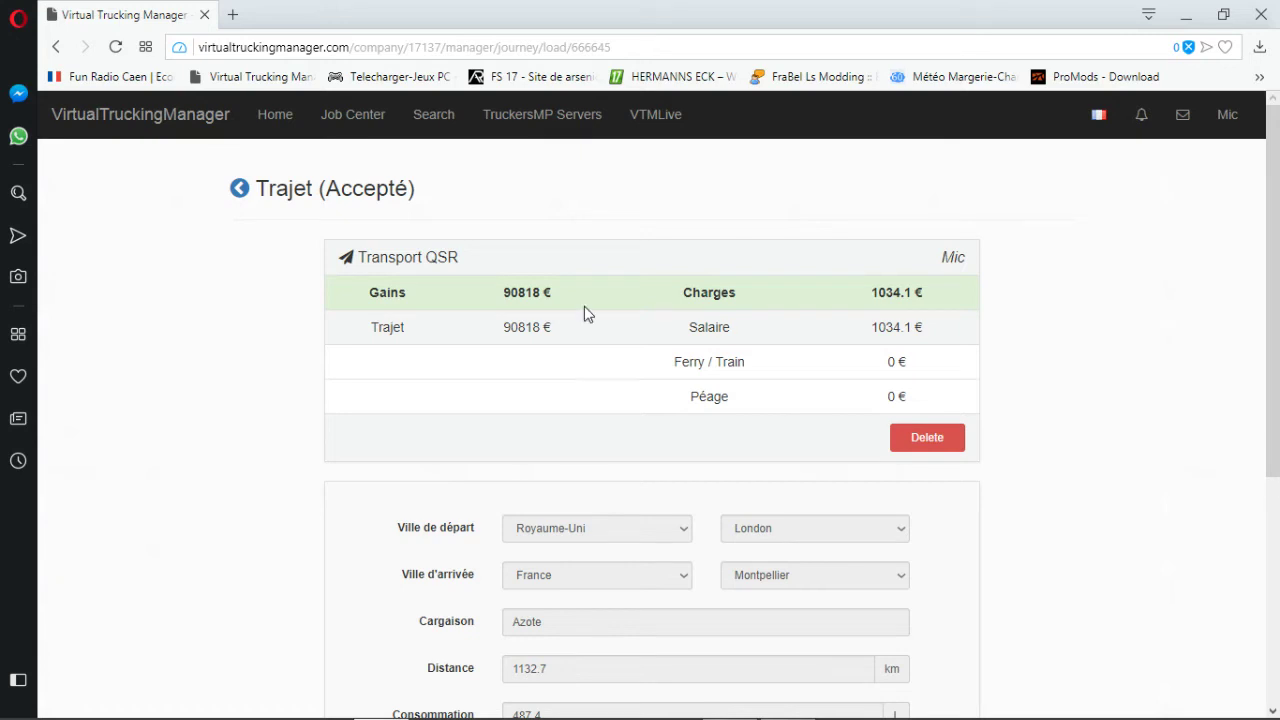
scroll(506, 300, down, 1)
scroll(575, 483, down, 2)
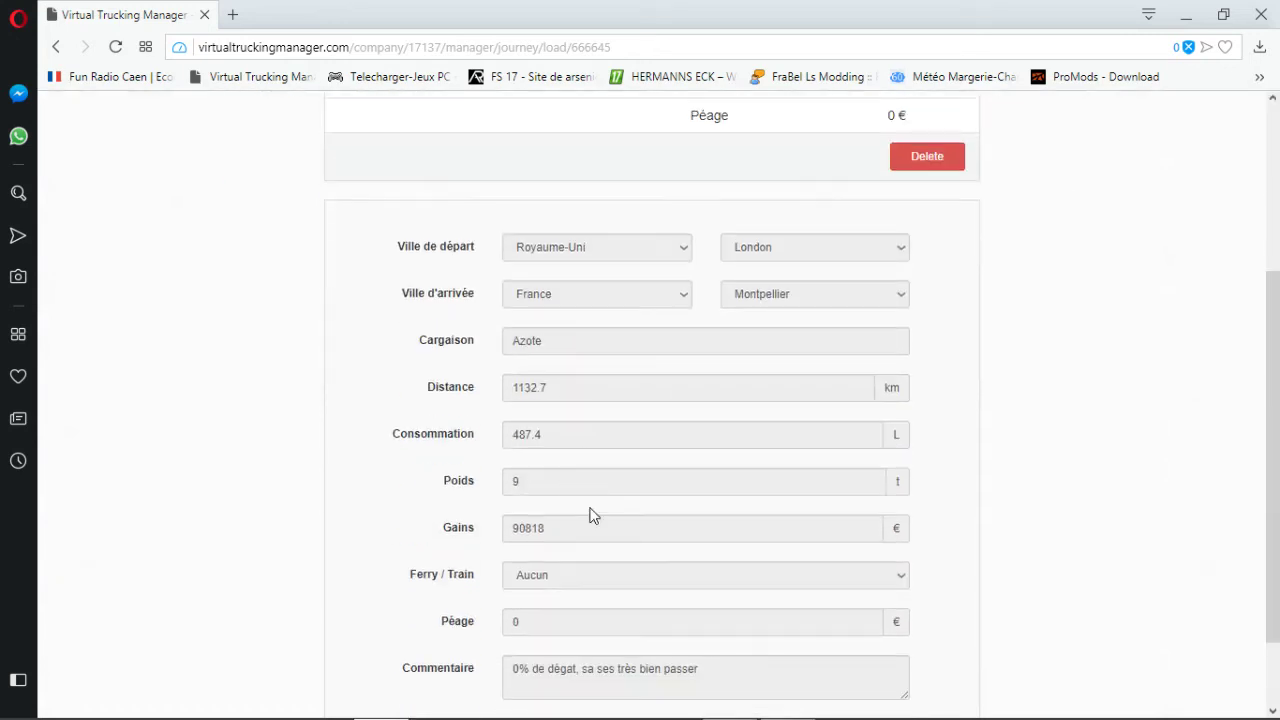
click(579, 571)
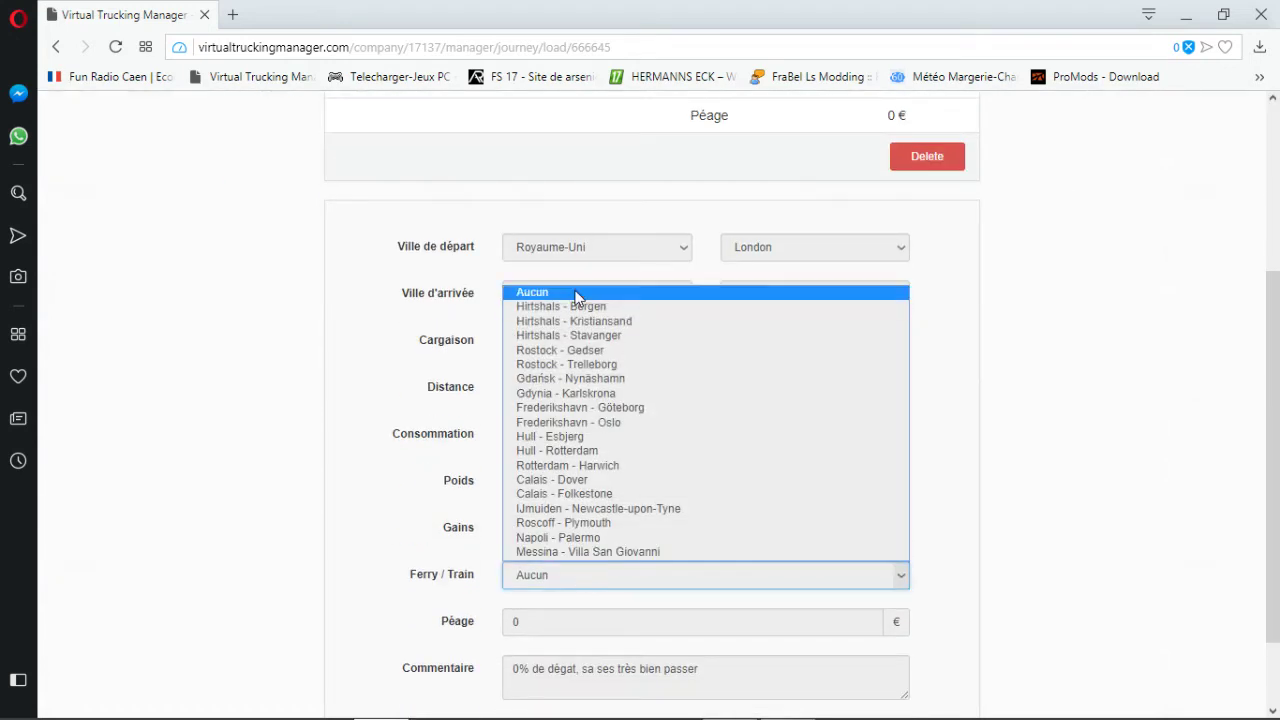
click(645, 597)
scroll(585, 521, down, 1)
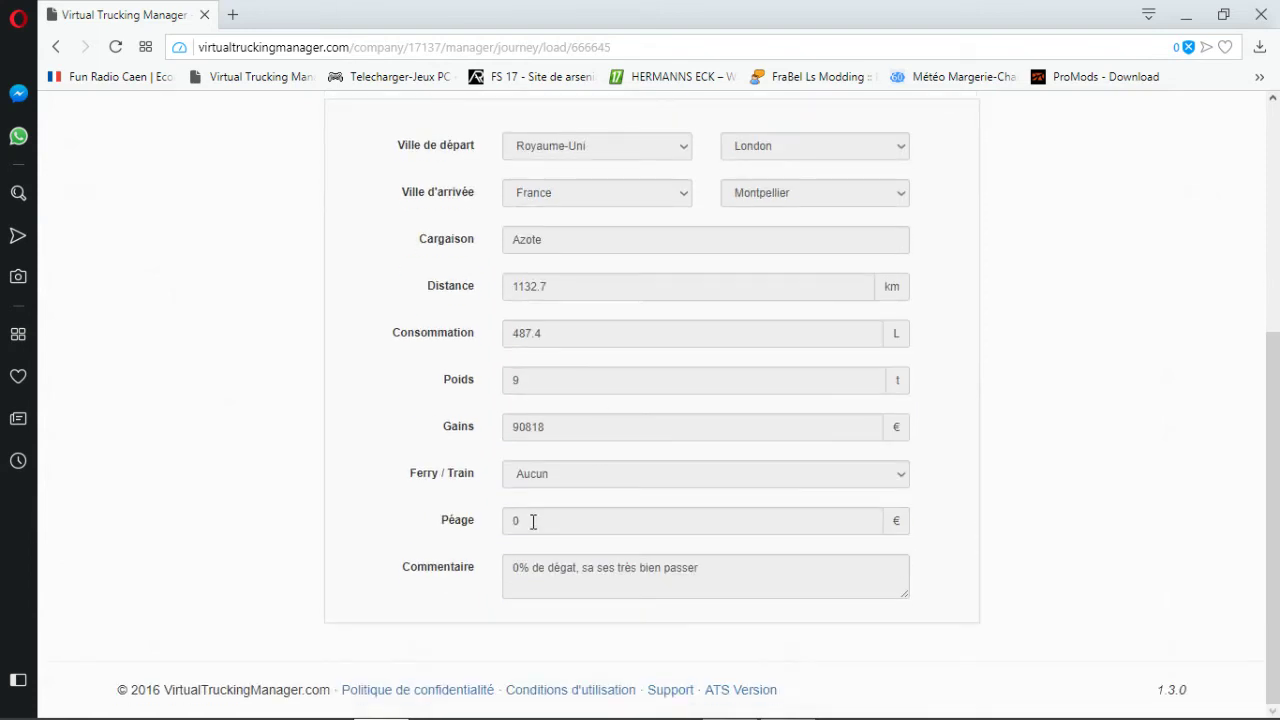
Review the London - Montpellier trip's Péage field and its summary of Gains, Charges, Salaire, Ferry / Train and Péage.
drag(533, 521, 500, 534)
click(434, 593)
scroll(418, 545, up, 3)
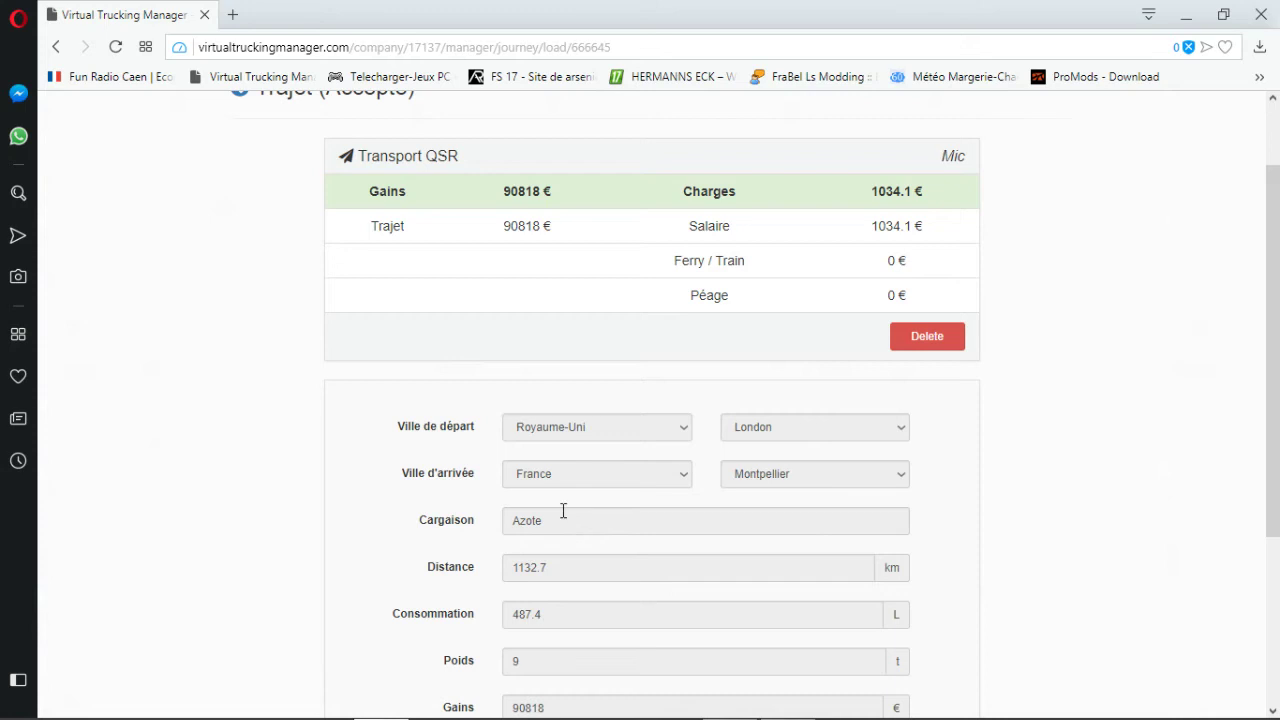
scroll(565, 505, down, 3)
scroll(567, 500, up, 4)
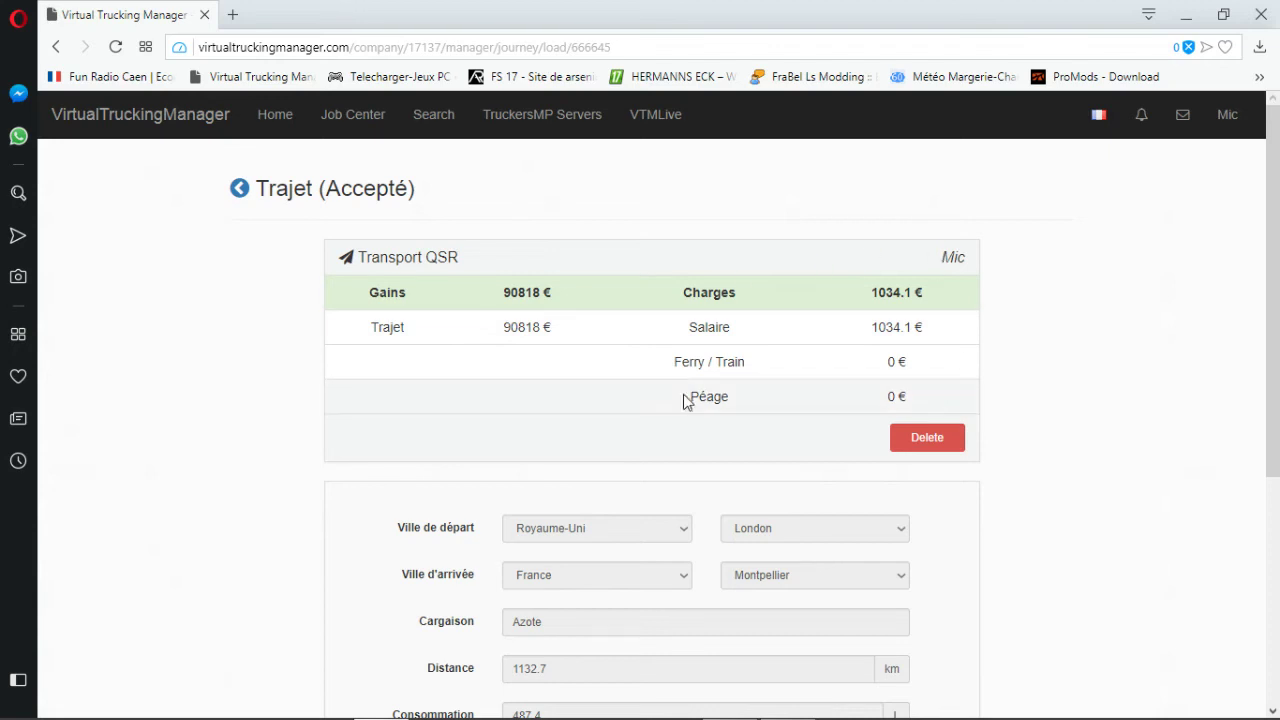
drag(490, 293, 590, 306)
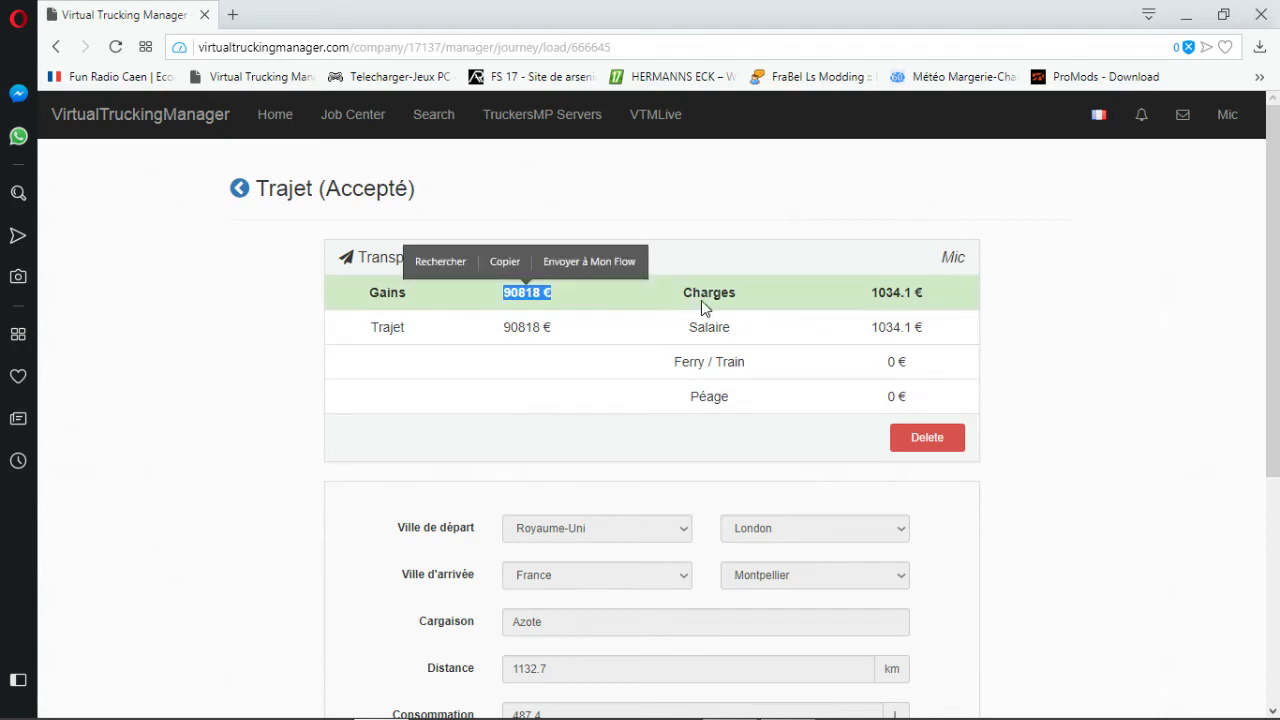
drag(863, 292, 950, 297)
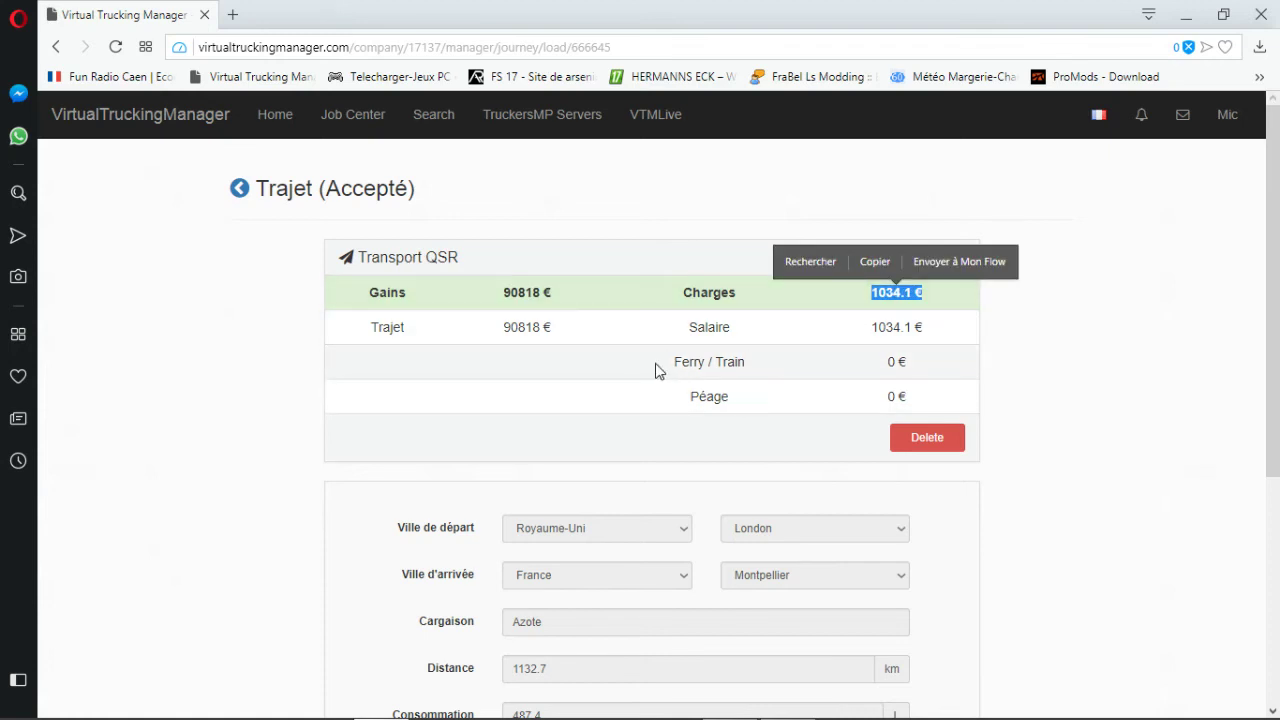
drag(672, 362, 776, 365)
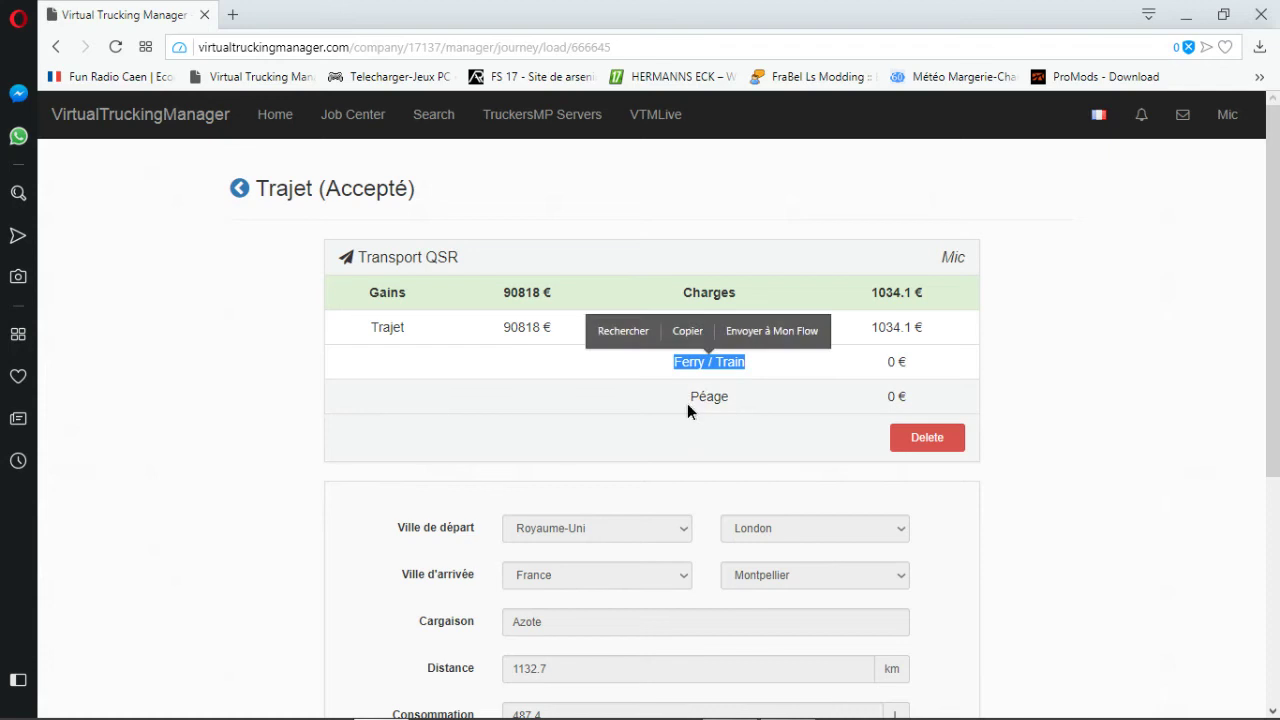
drag(687, 403, 751, 420)
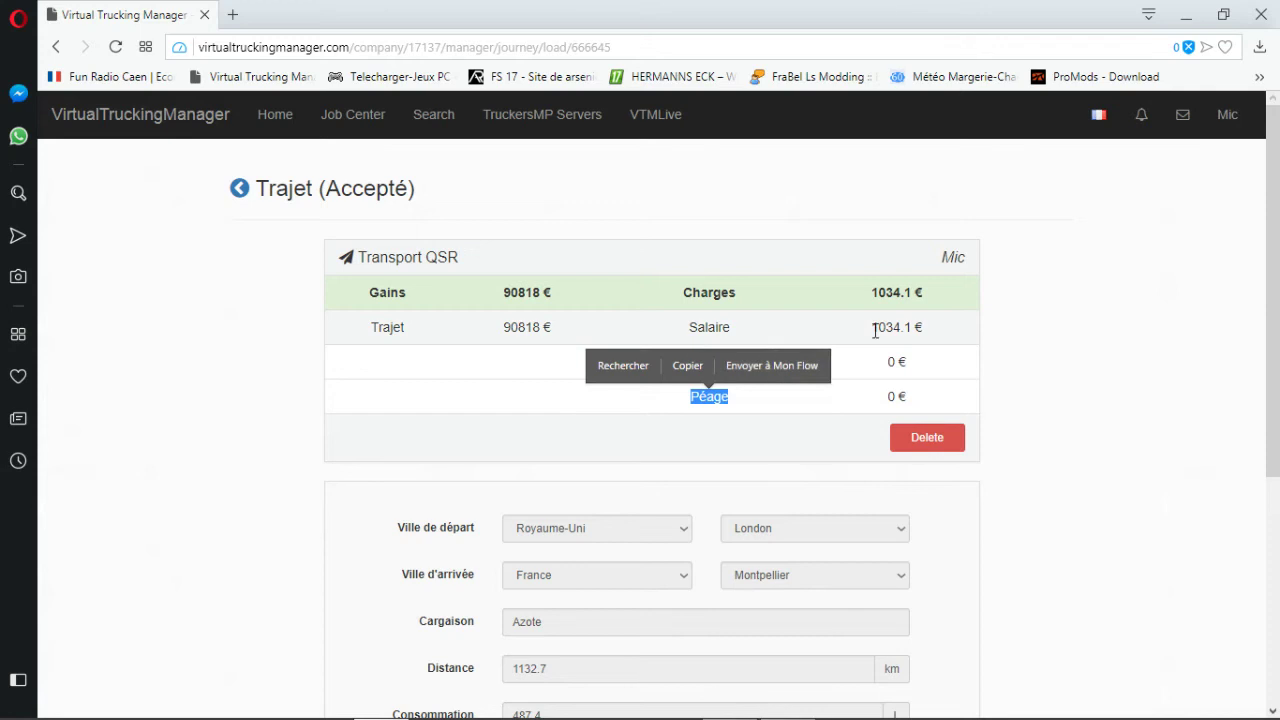
drag(872, 328, 940, 341)
click(1088, 418)
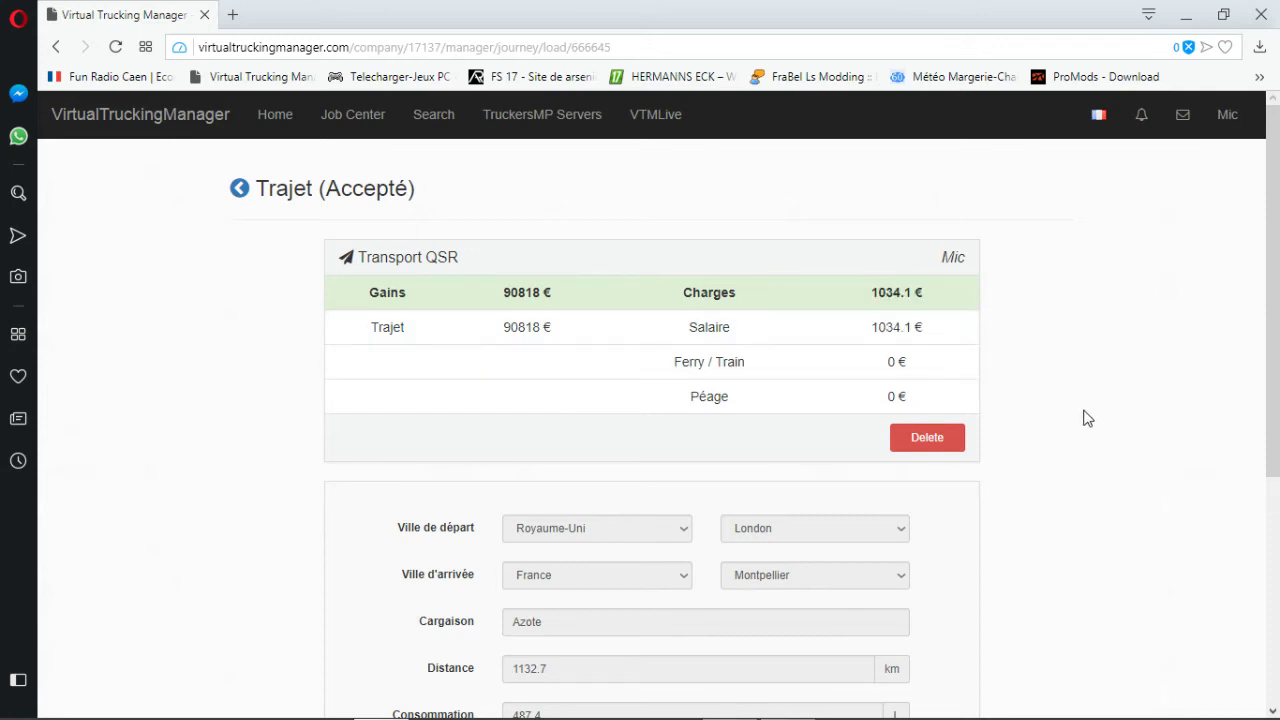
Review the charges and form details of the Aalborg - Aalborg trip and return to the Mes trajets list.
click(241, 190)
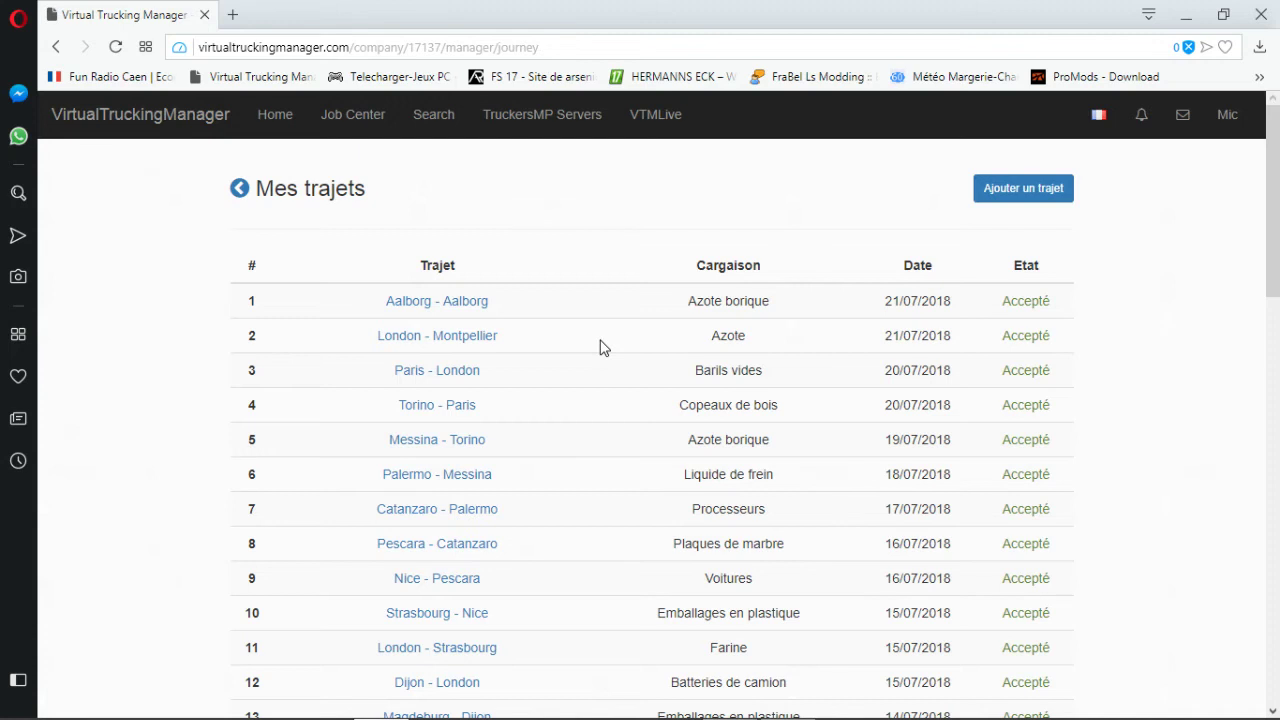
click(478, 304)
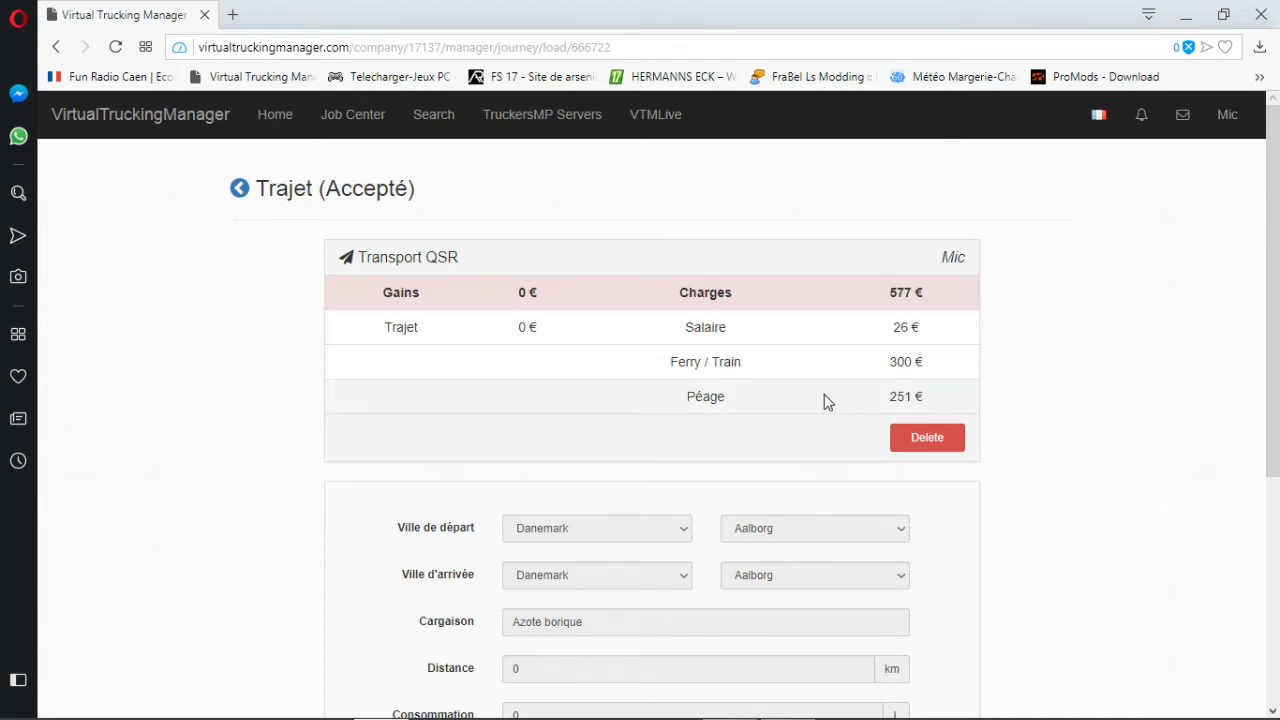
scroll(824, 394, down, 5)
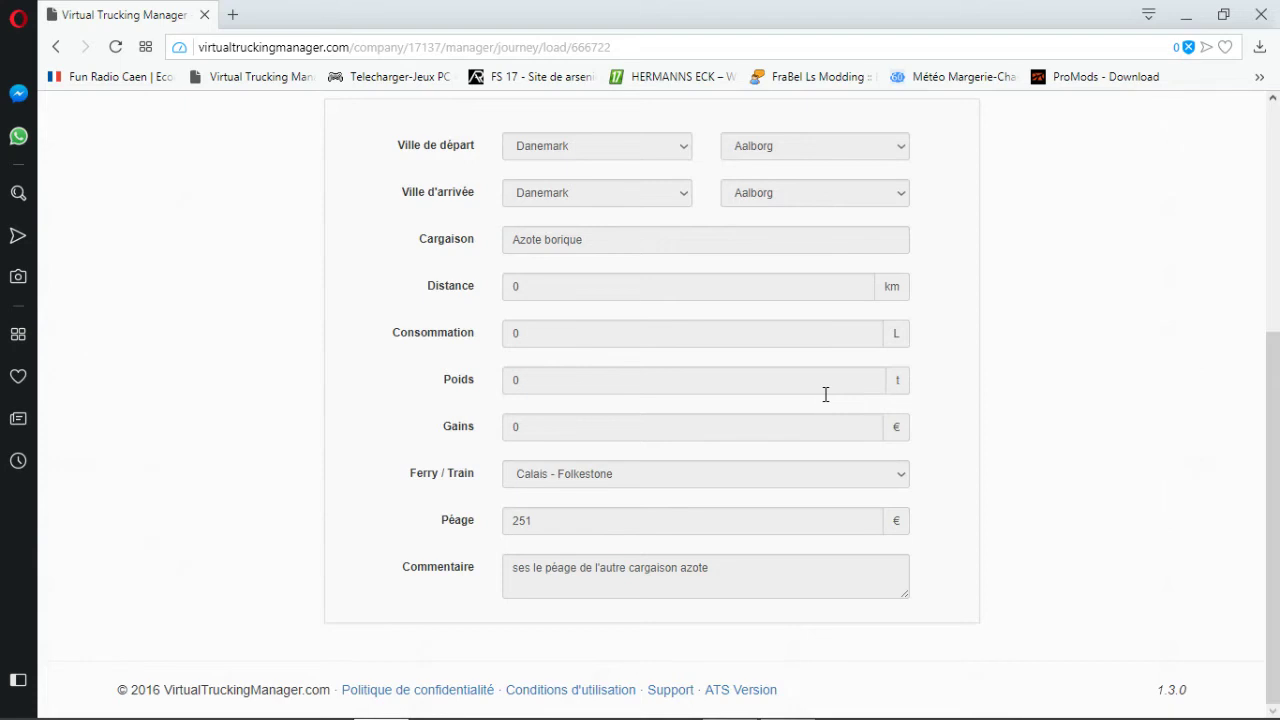
scroll(826, 394, up, 4)
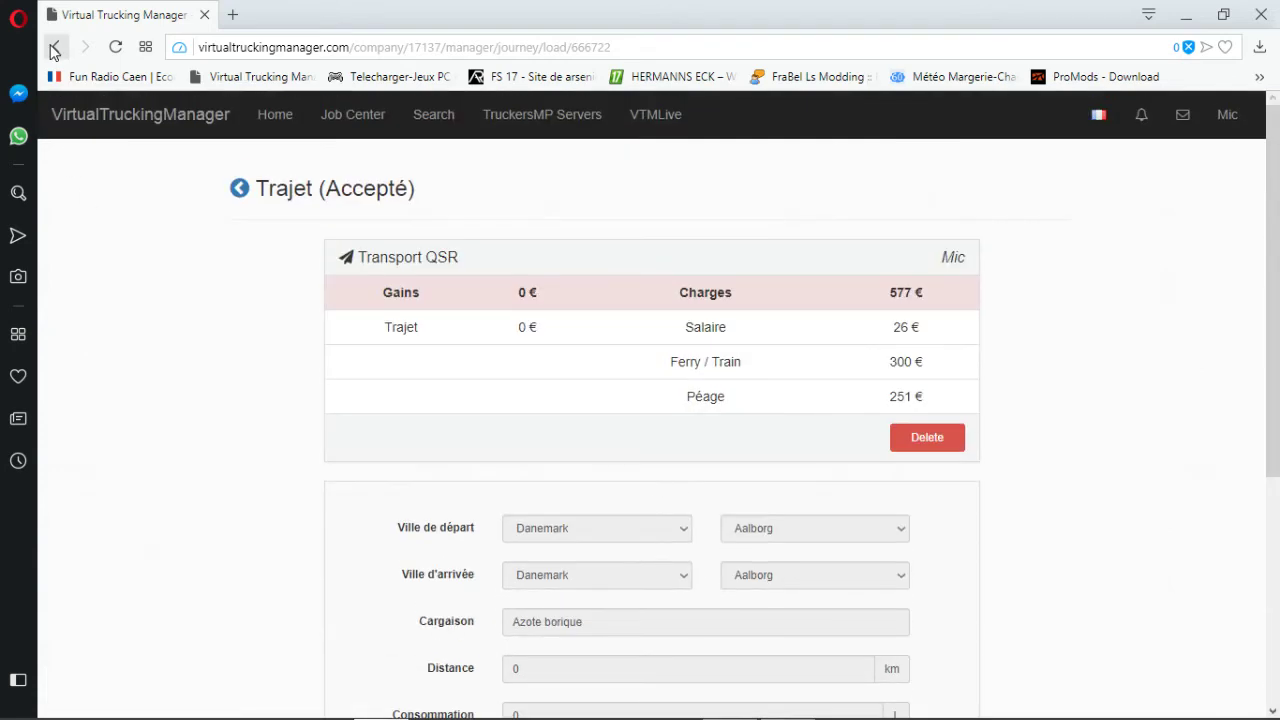
click(54, 48)
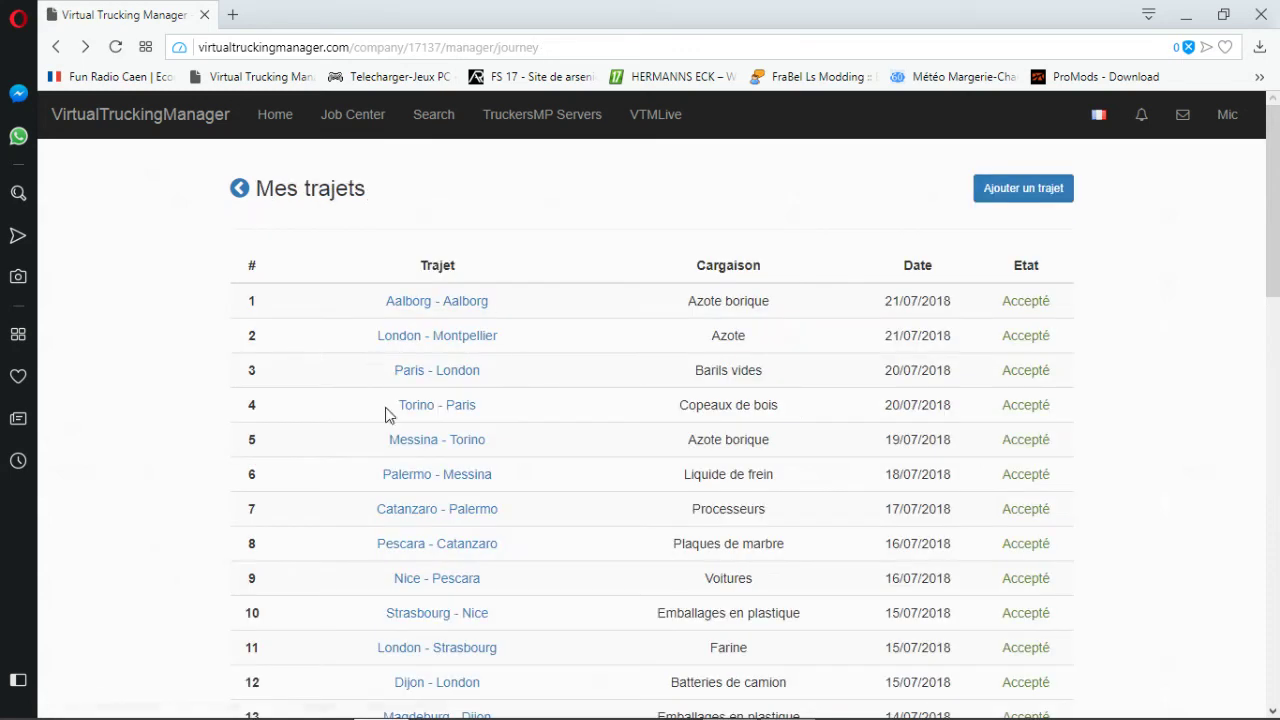
Look through the complete Mes trajets list down to the oldest trip and back to the newest.
scroll(963, 357, down, 6)
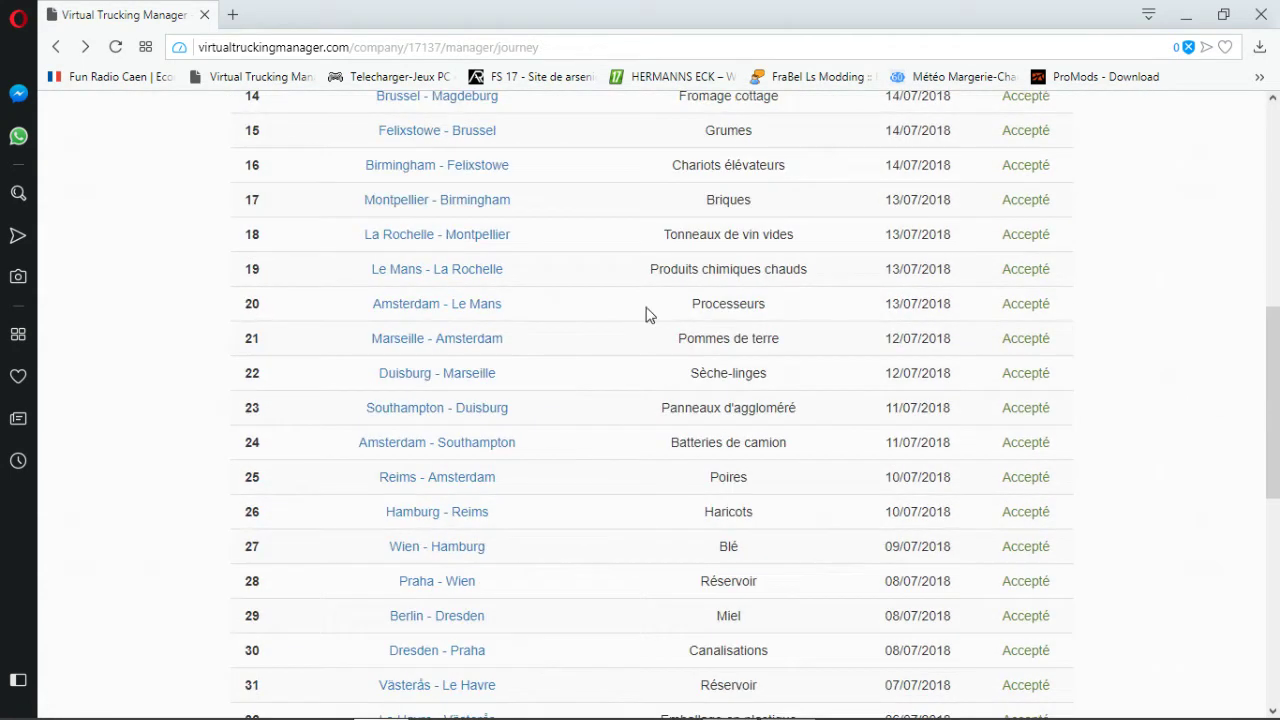
scroll(650, 320, down, 4)
scroll(670, 320, up, 10)
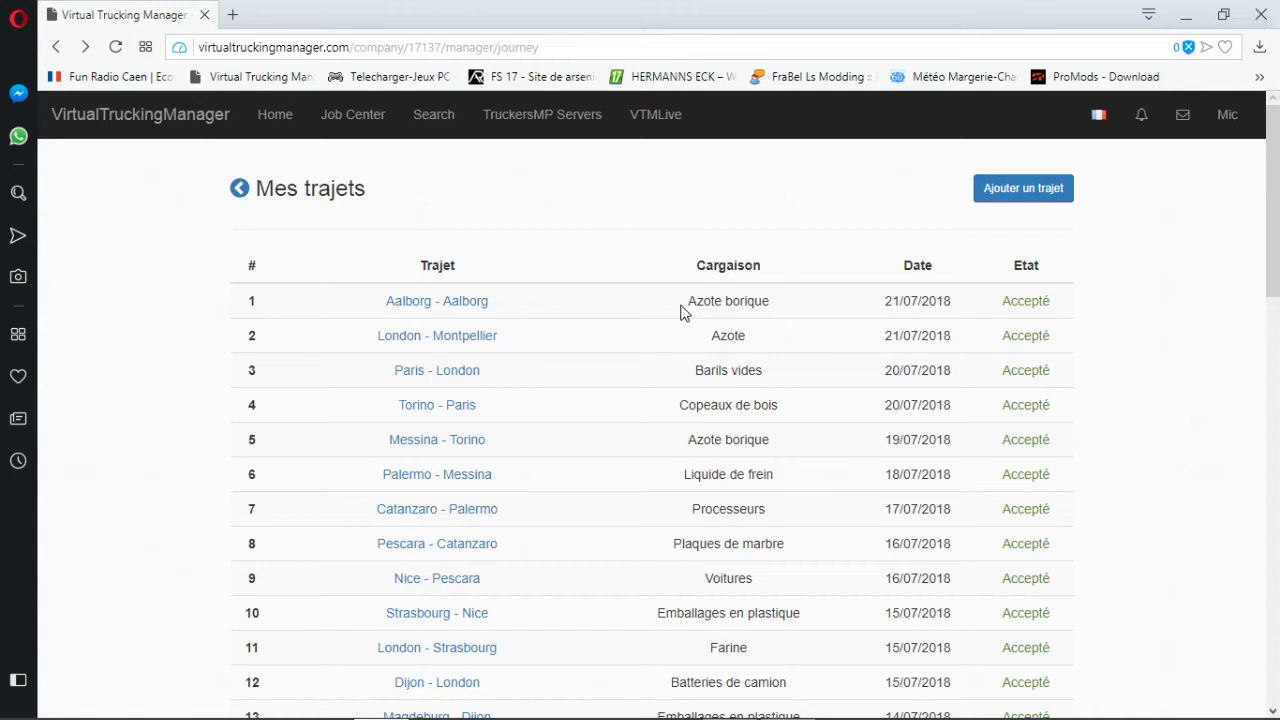
scroll(680, 312, down, 13)
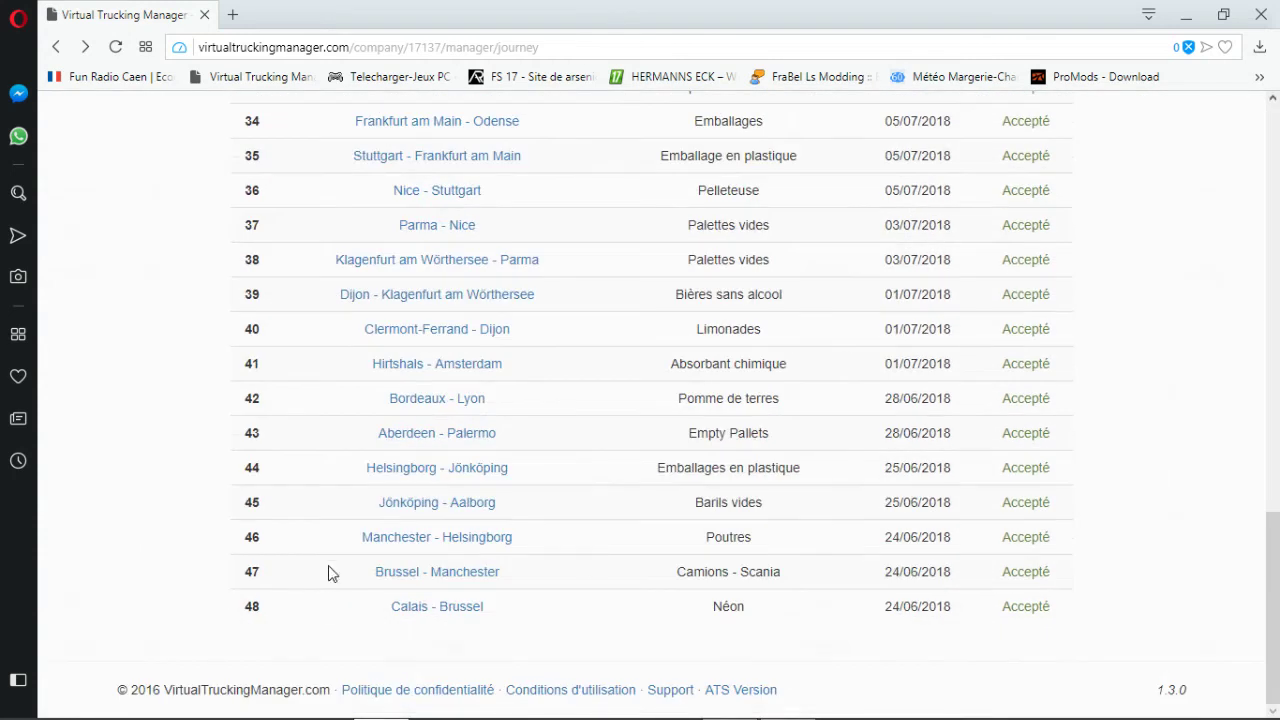
scroll(330, 570, up, 13)
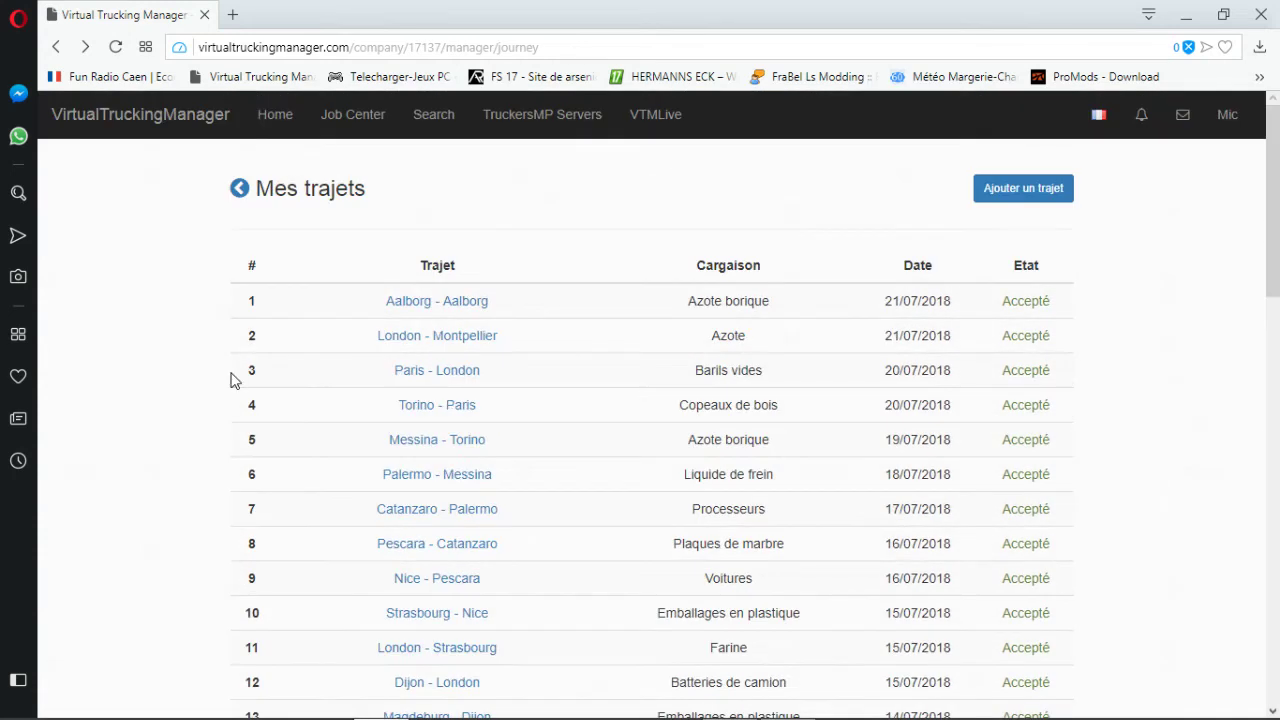
Open a new report form in the Transport QSR Garage and examine its Réparations and Essence fields.
click(240, 188)
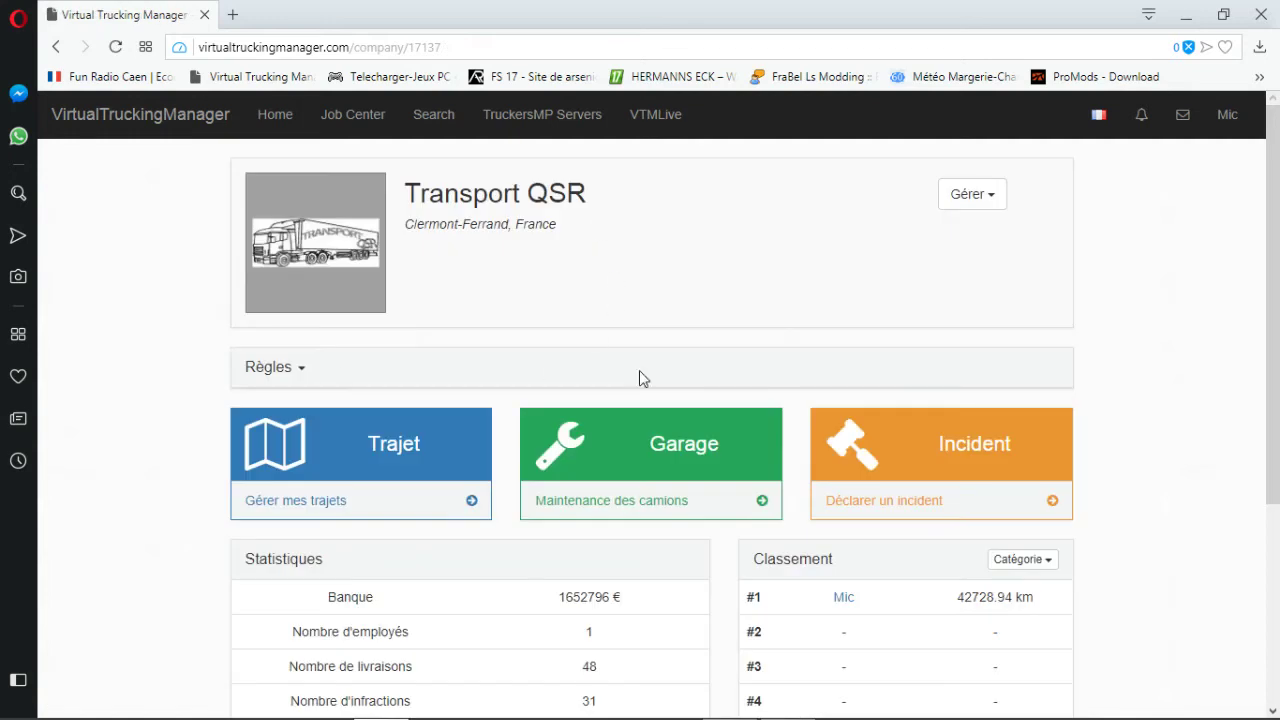
scroll(737, 371, down, 1)
click(570, 345)
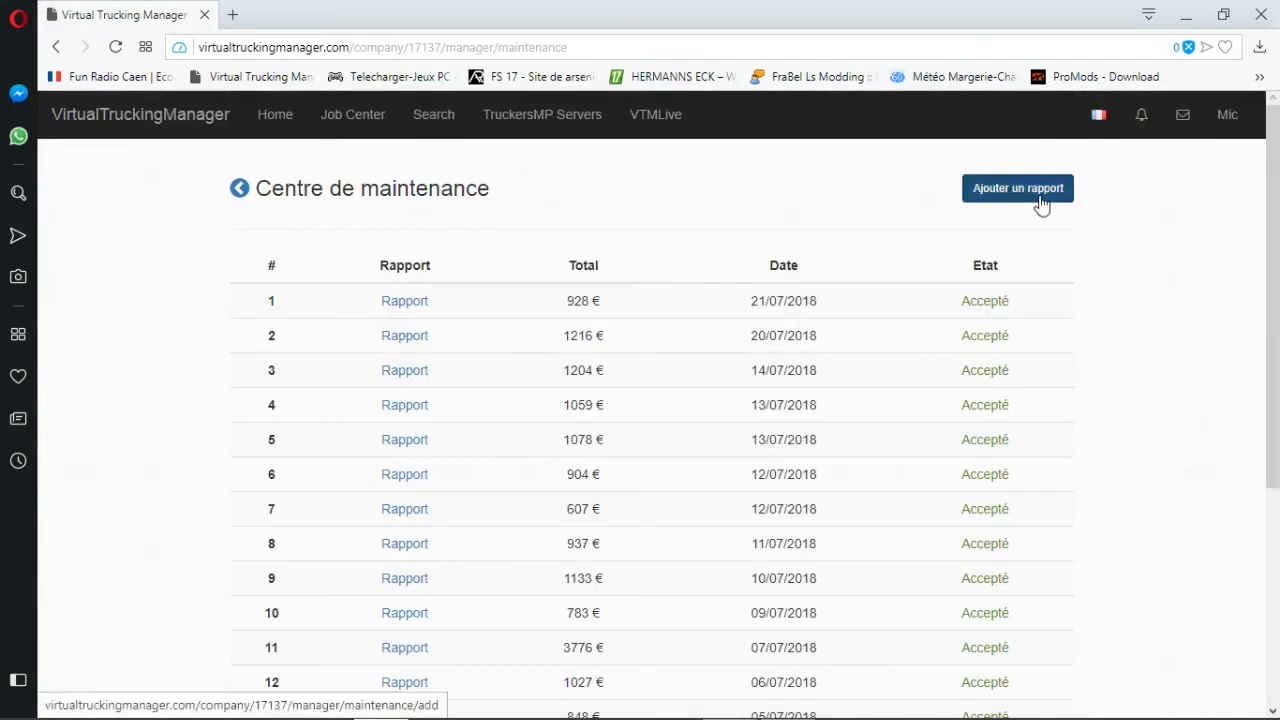
click(1030, 195)
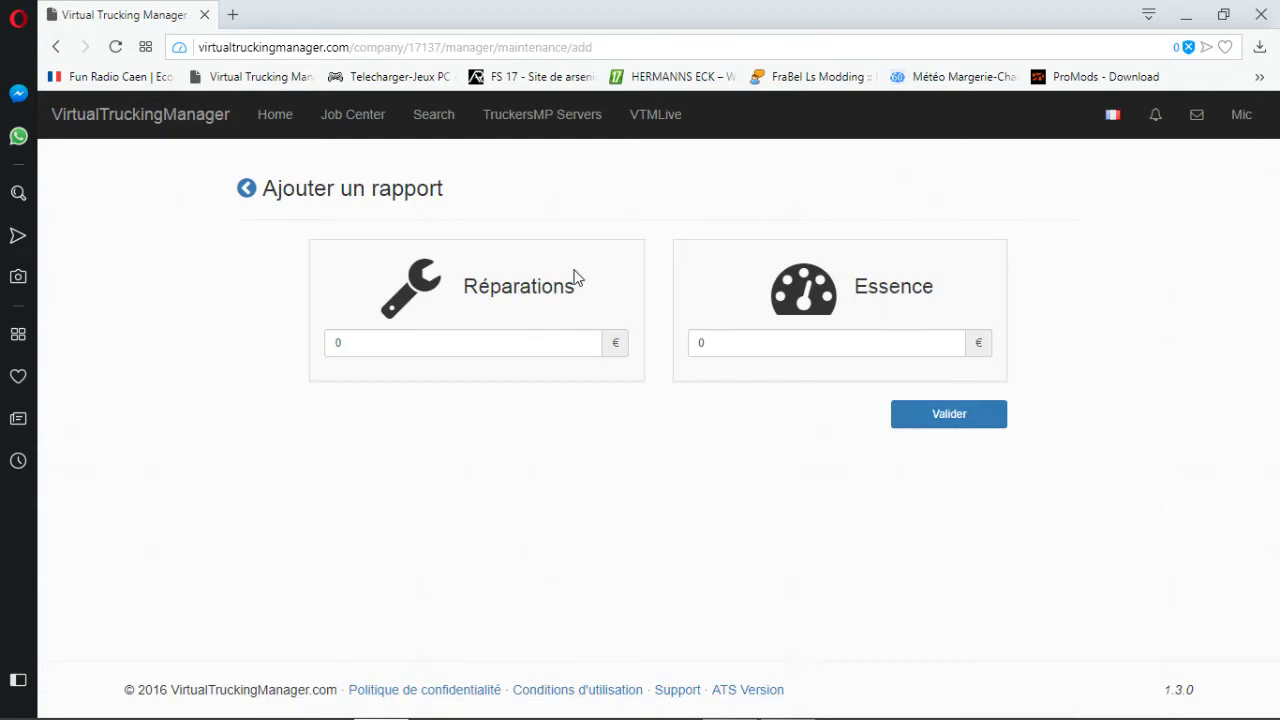
click(380, 347)
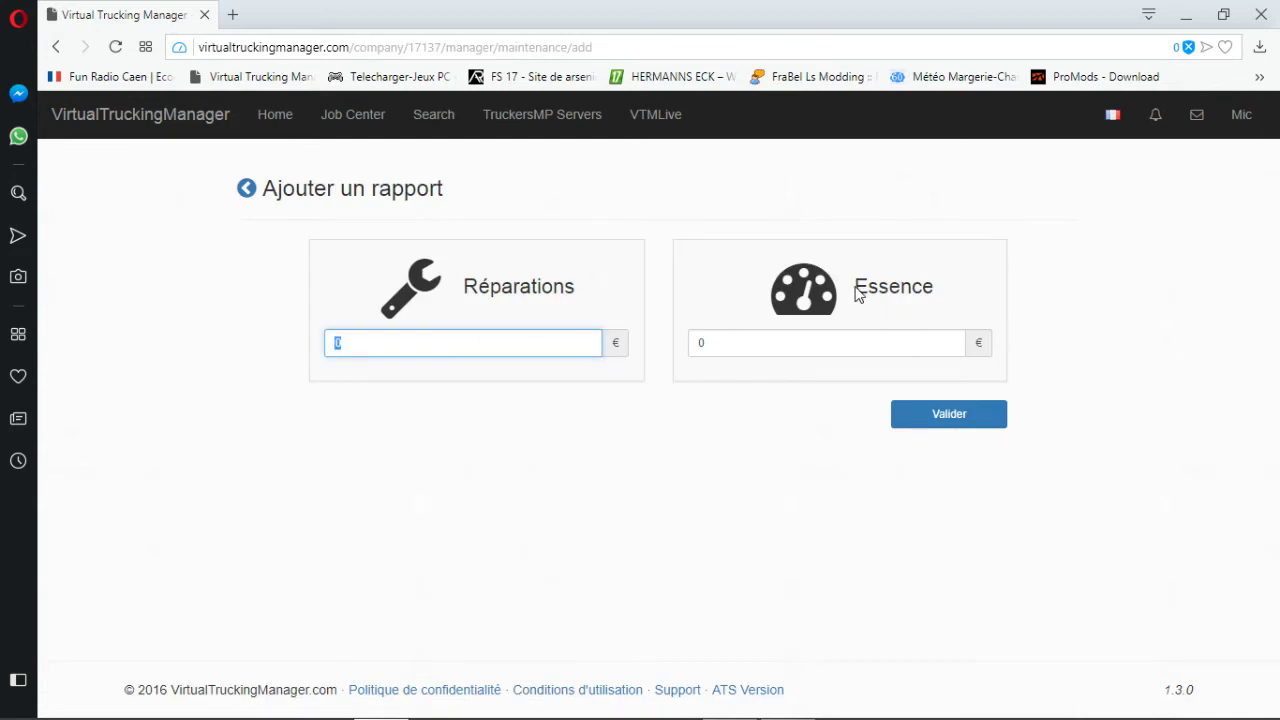
key(Tab)
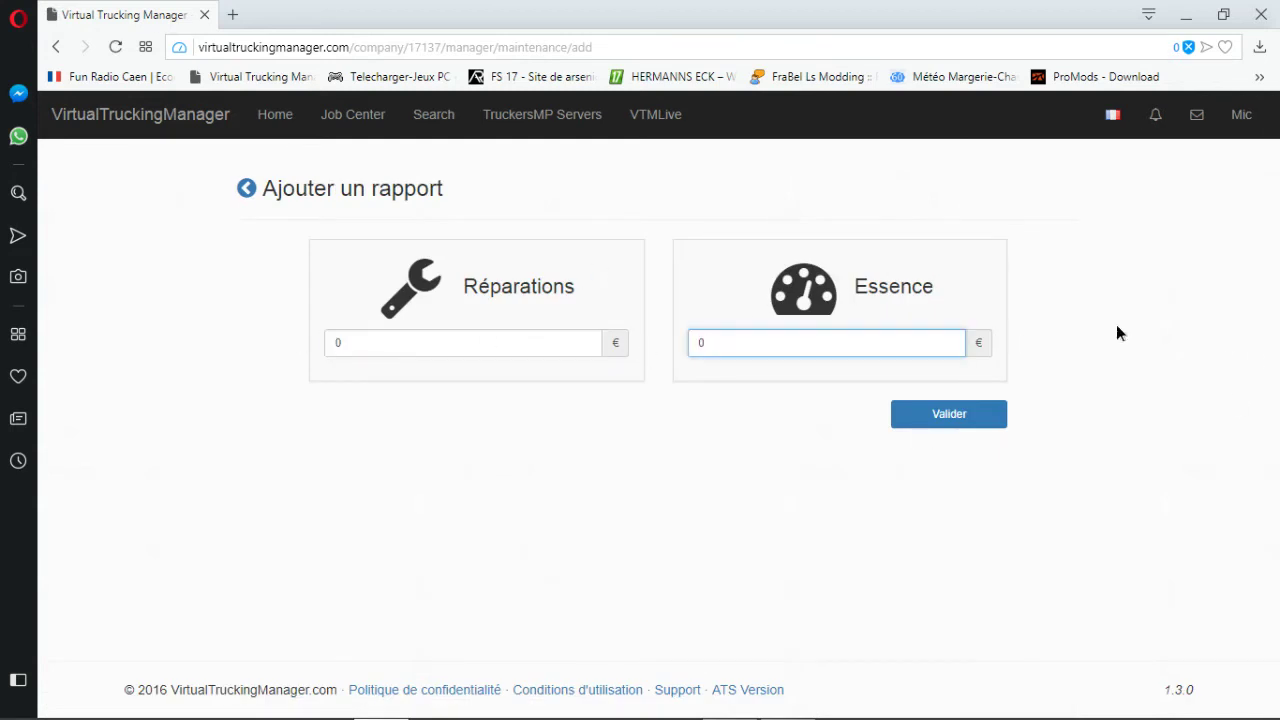
click(1110, 340)
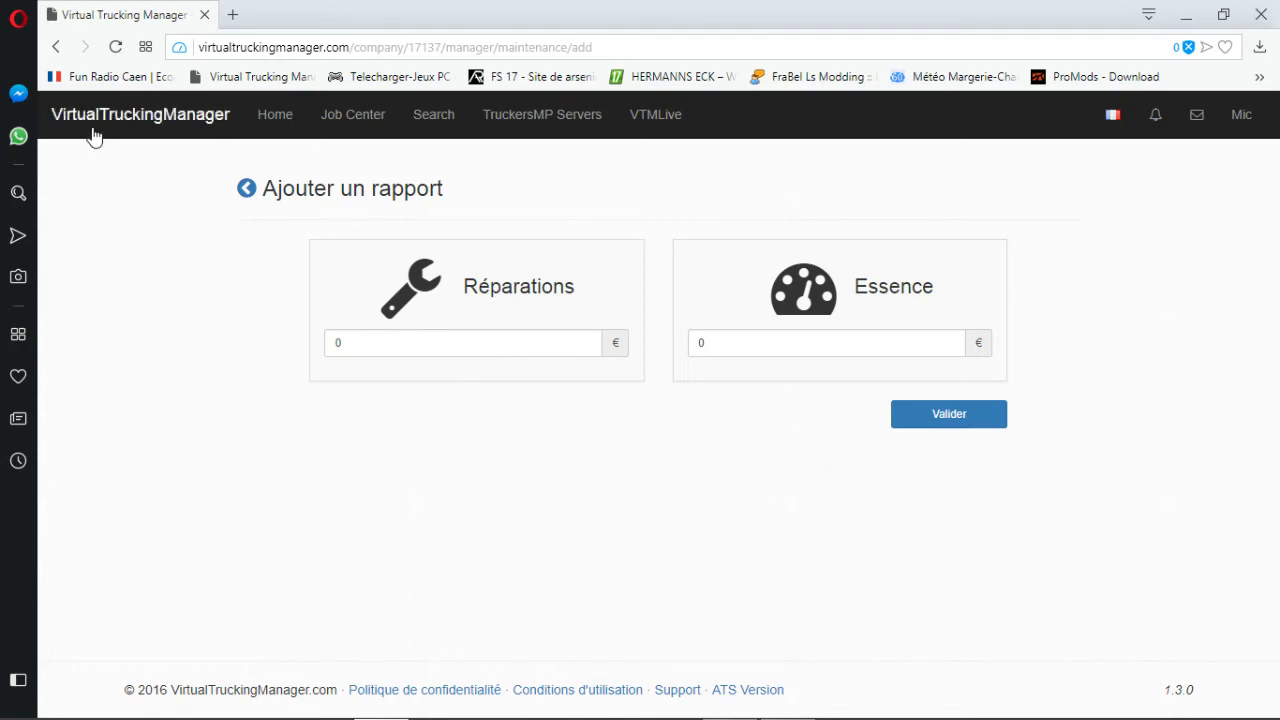
Leave the maintenance report unsubmitted and open a new incident form from the company's Incident page.
click(248, 191)
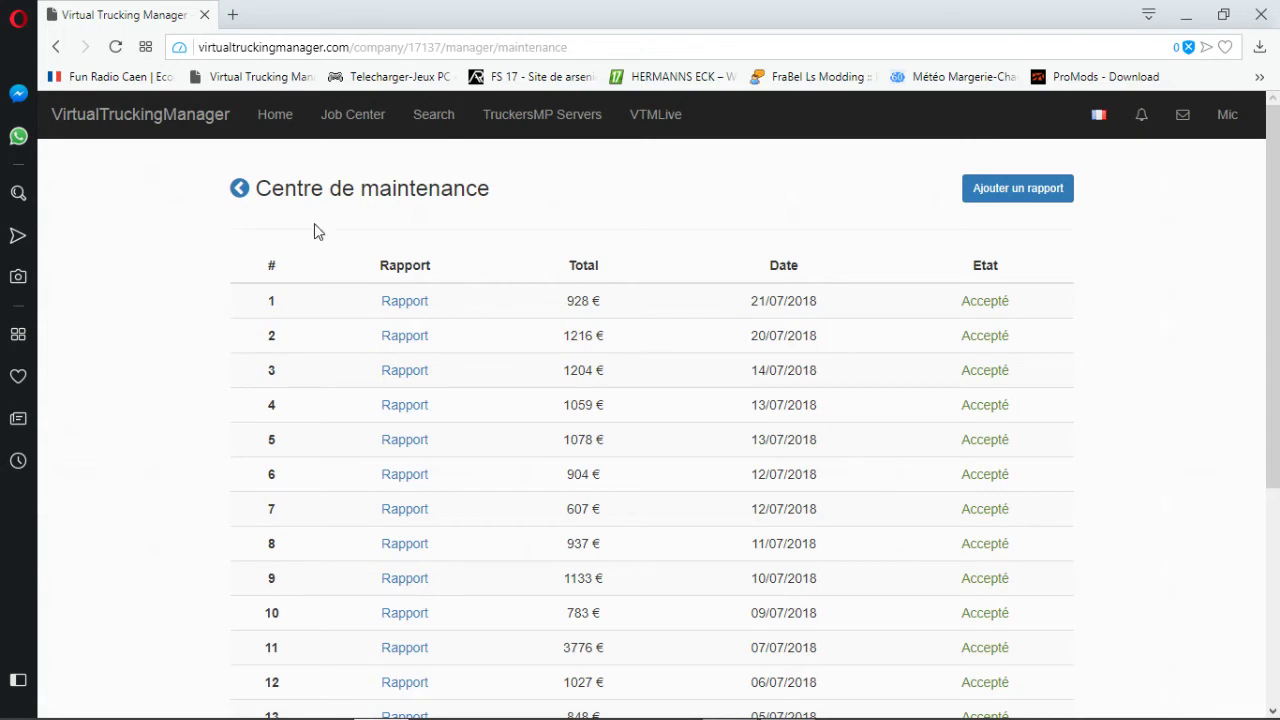
click(236, 199)
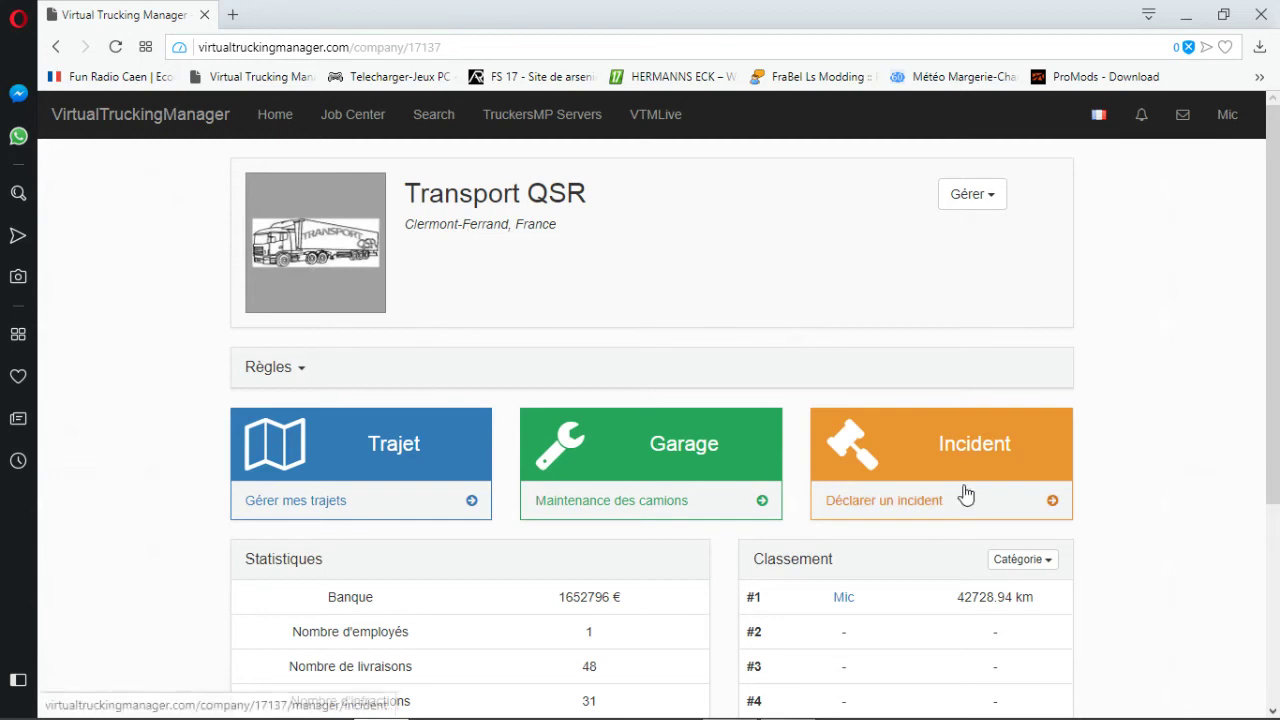
click(1017, 494)
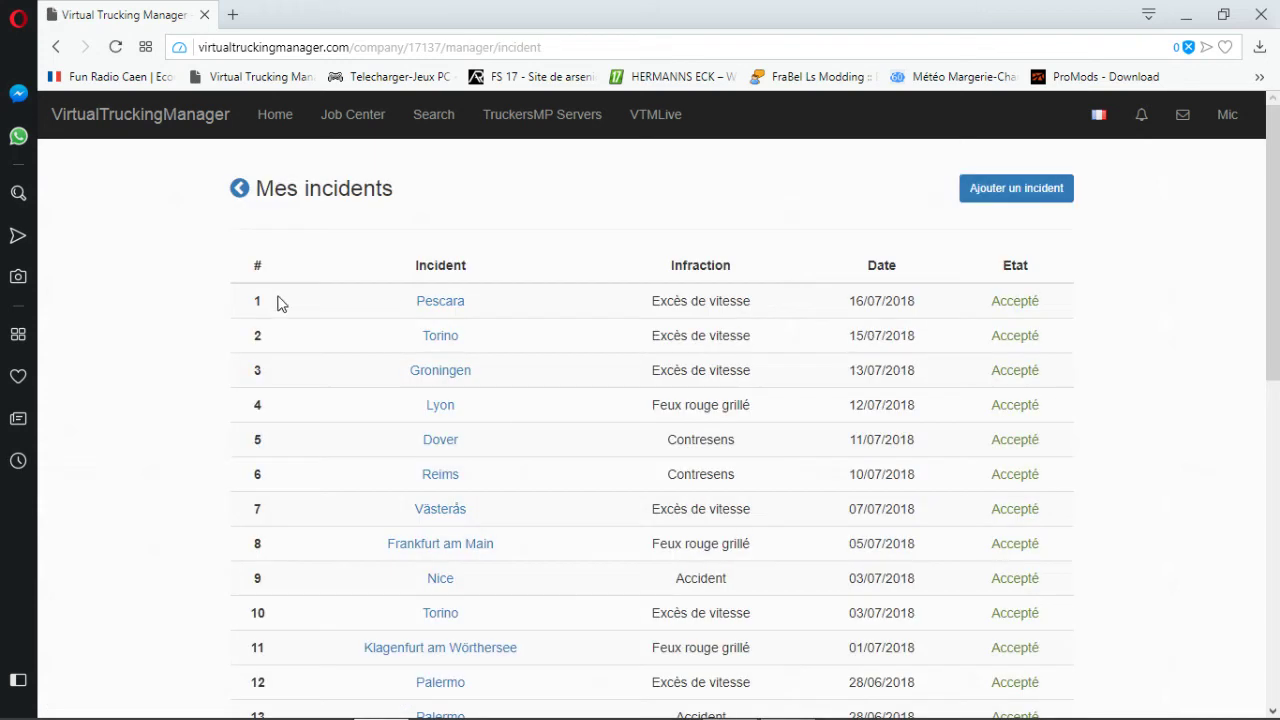
click(1023, 197)
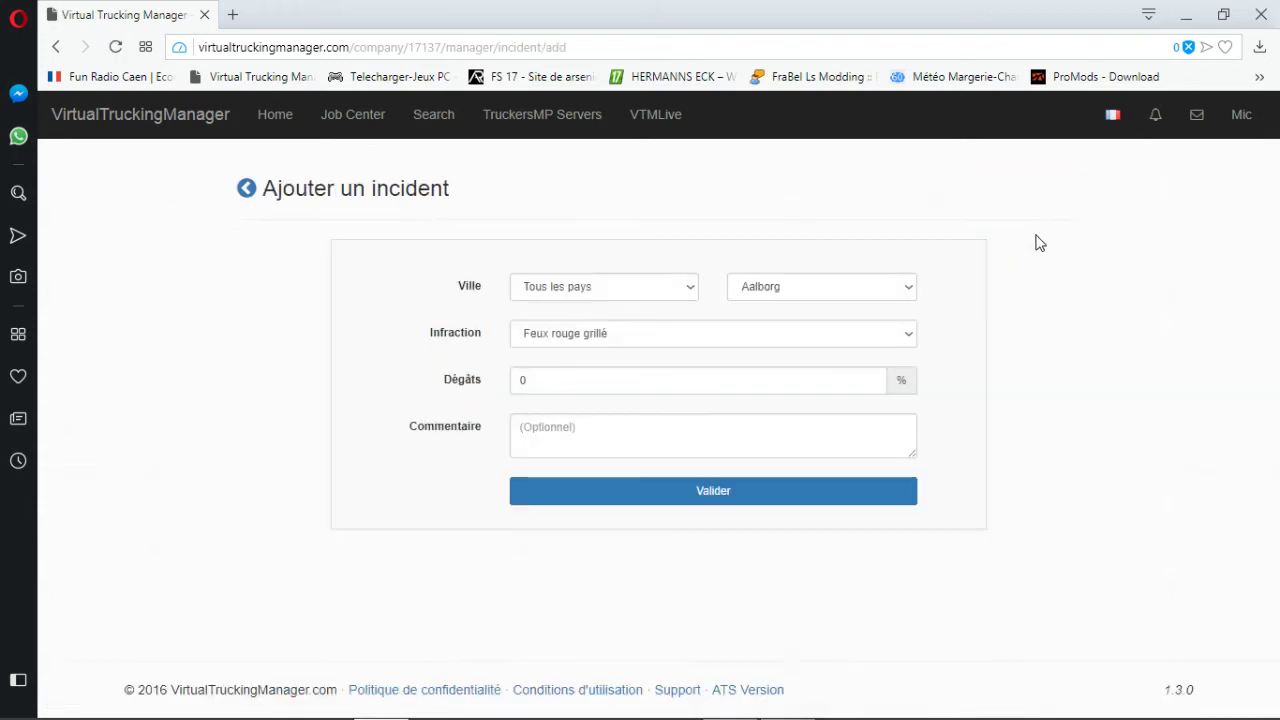
Examine the Infraction choices in the new incident form without changing the selection.
click(661, 334)
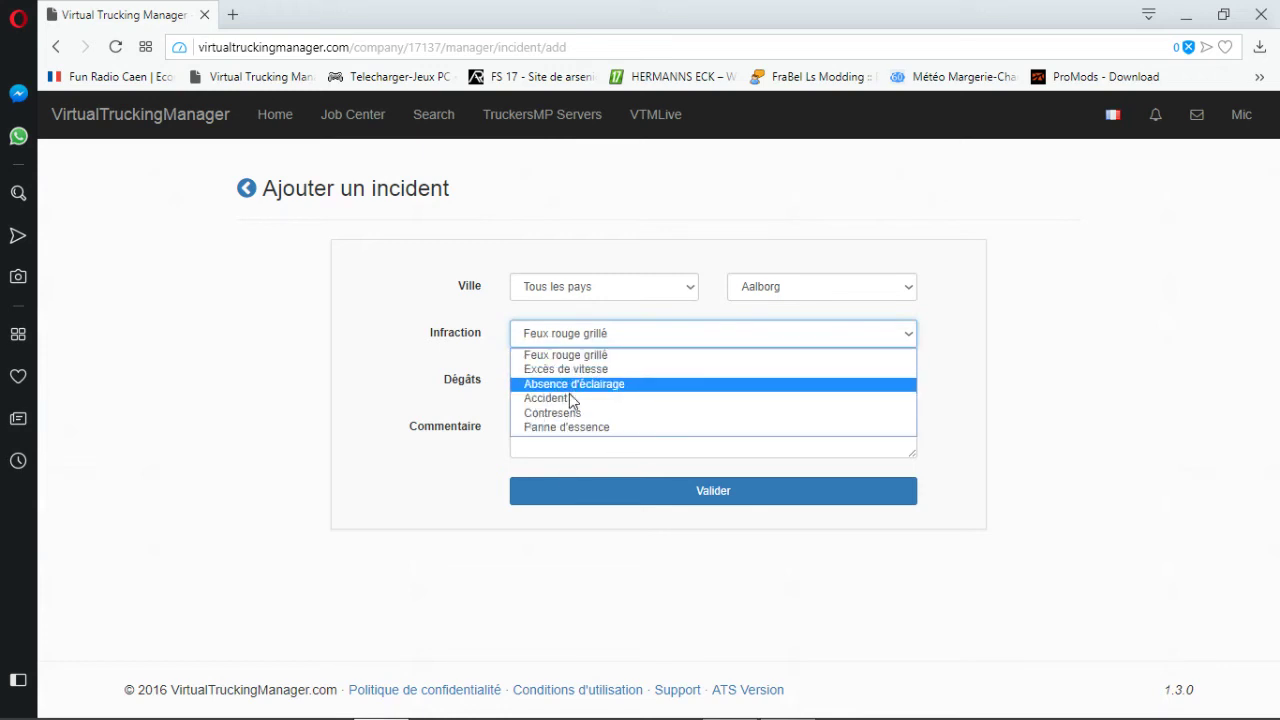
click(977, 423)
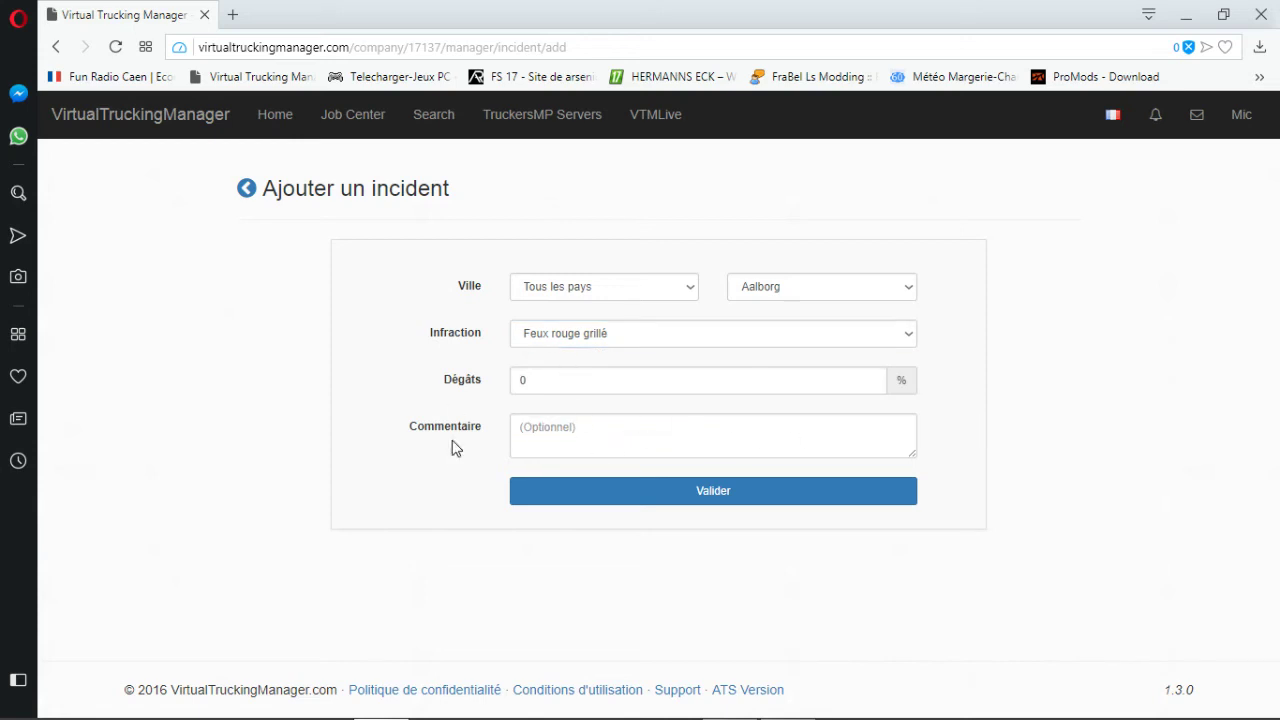
click(598, 336)
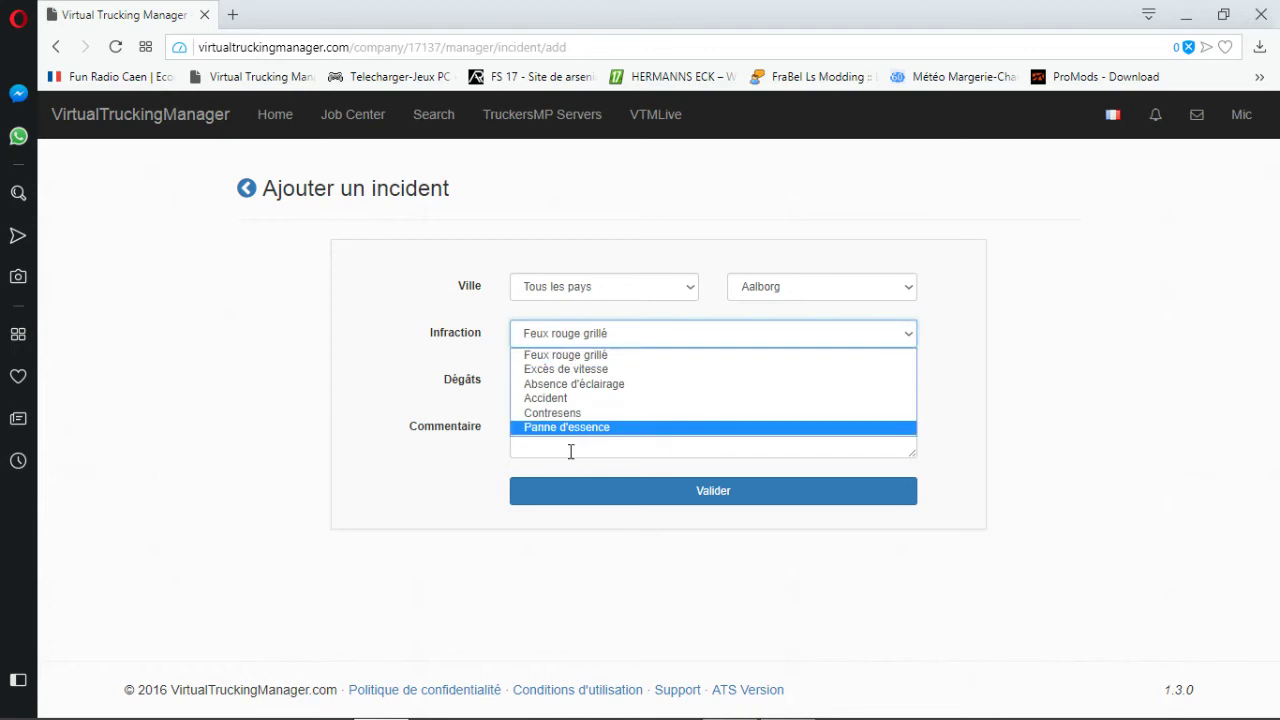
click(601, 333)
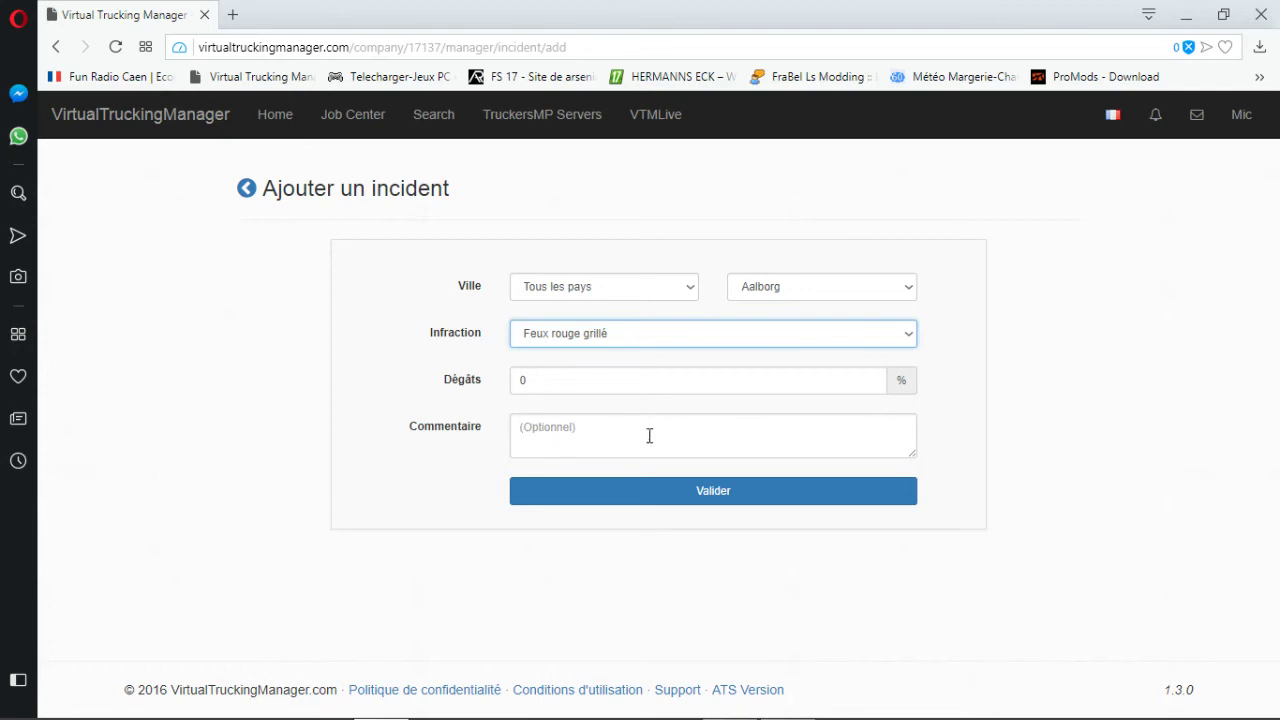
Return from the incident form to the Transport QSR page and log out of the account.
click(56, 47)
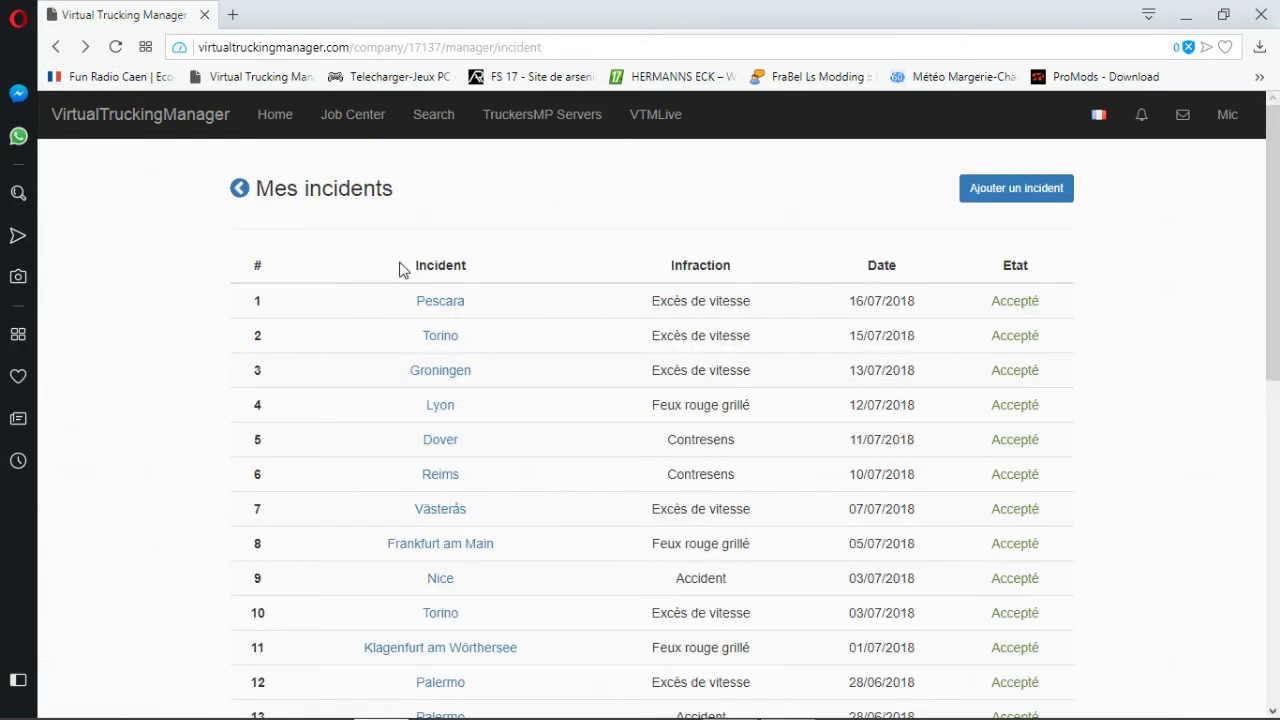
click(240, 189)
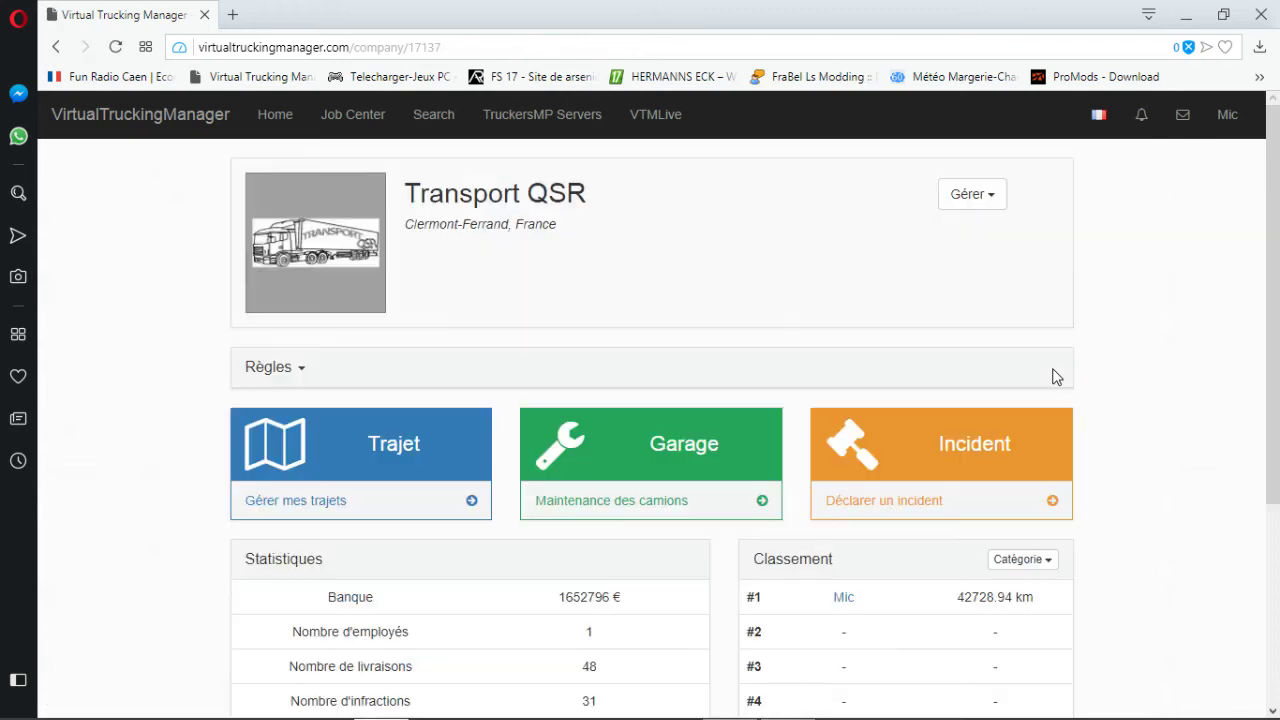
click(1230, 116)
click(1103, 250)
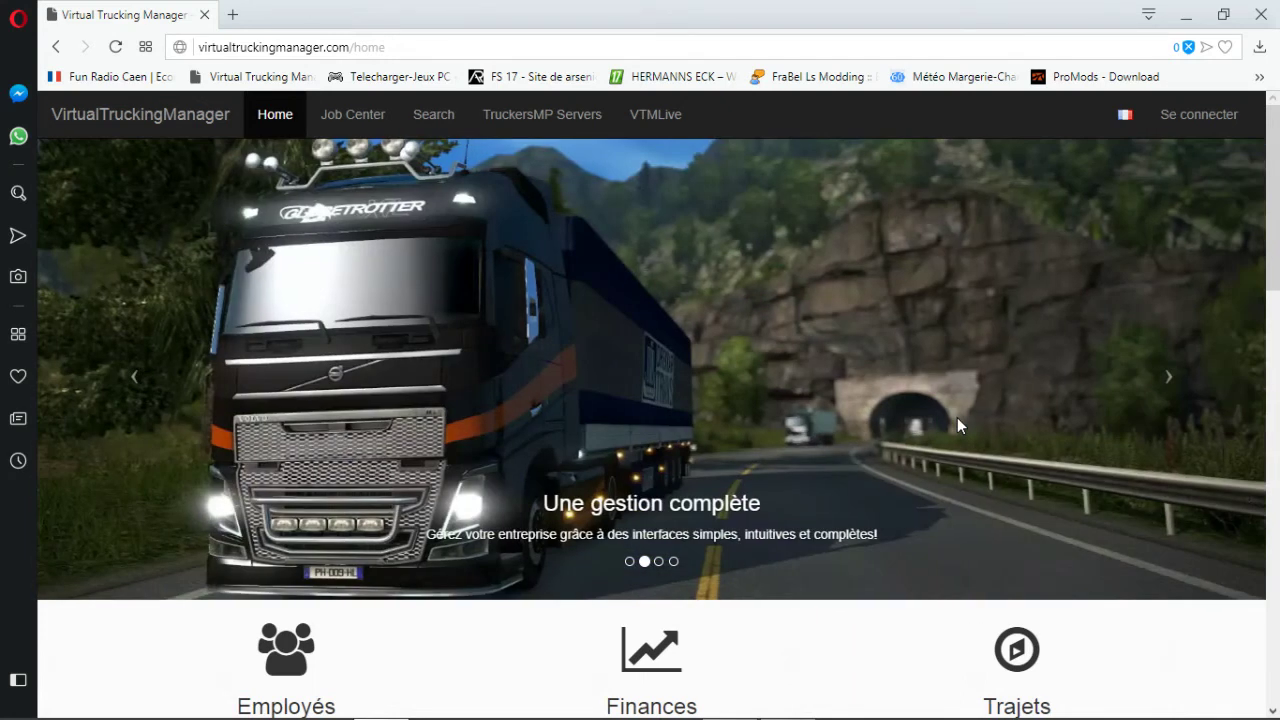
Launch VTMLive from the desktop and bring the Opera browser window back up behind it.
click(1190, 18)
double_click(248, 663)
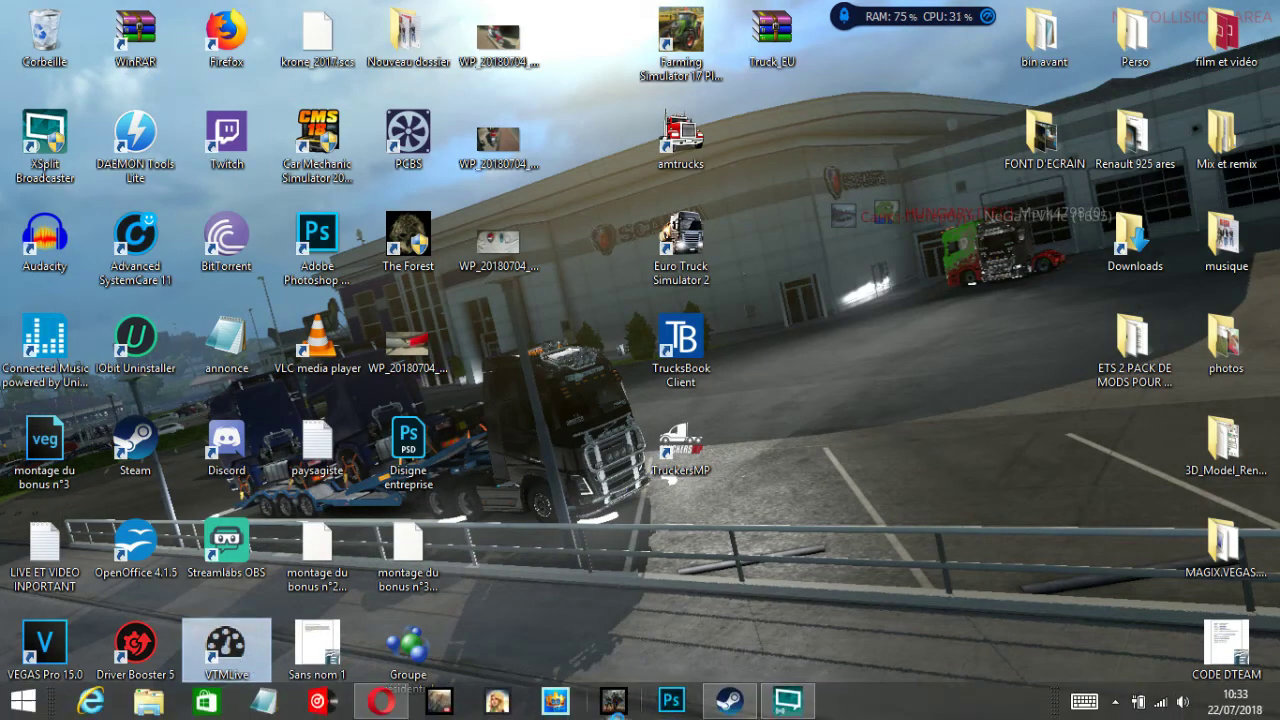
click(393, 705)
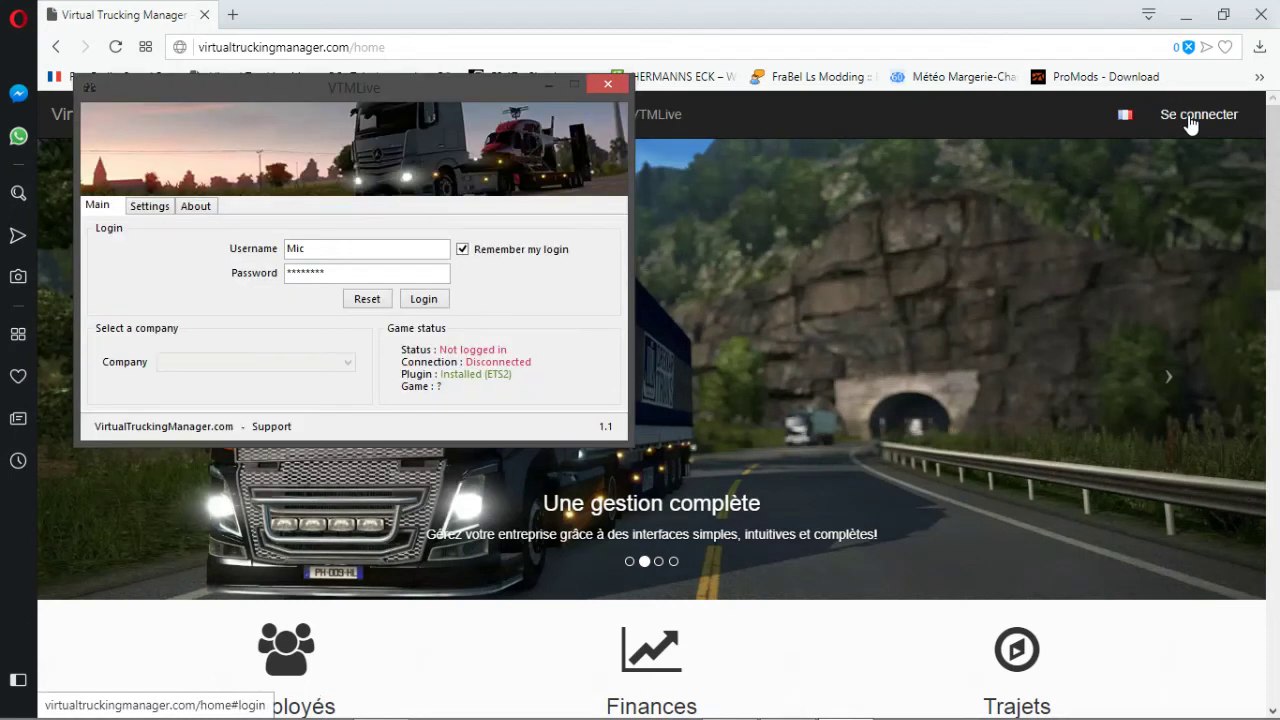
Put the VTMLive window away and look through the Virtual Trucking Manager home page down to its footer.
click(551, 86)
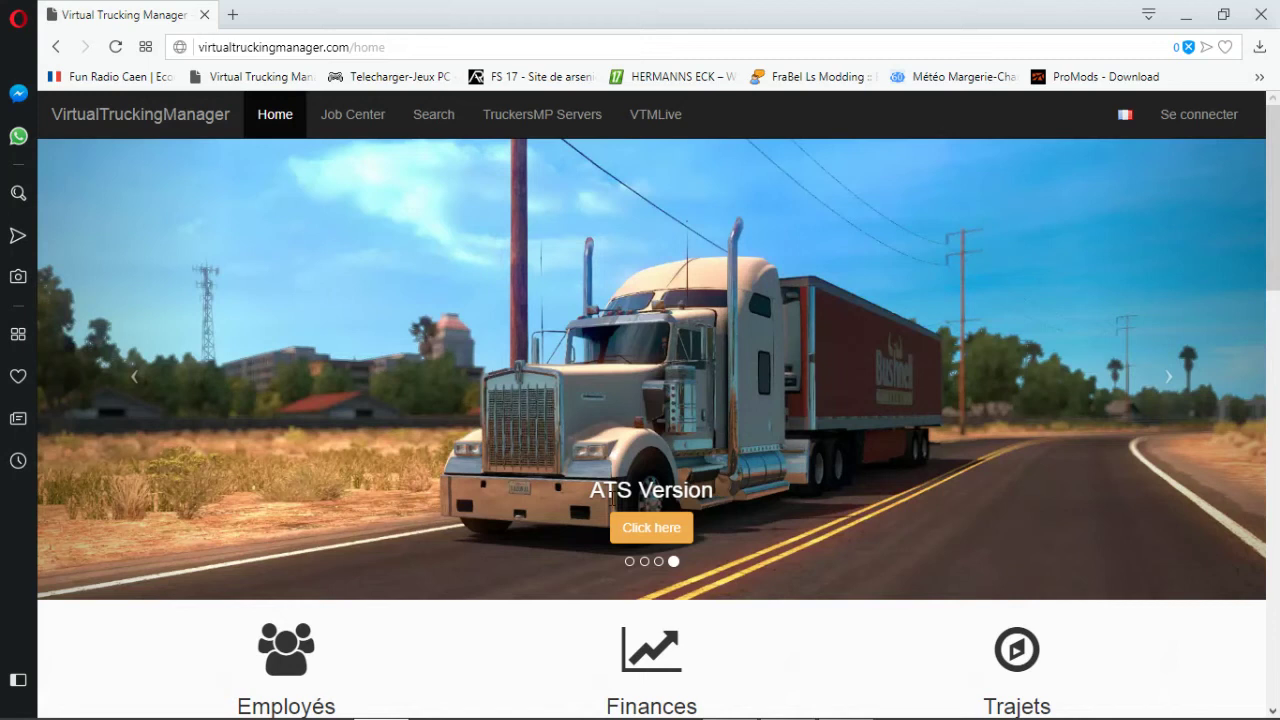
scroll(780, 490, down, 12)
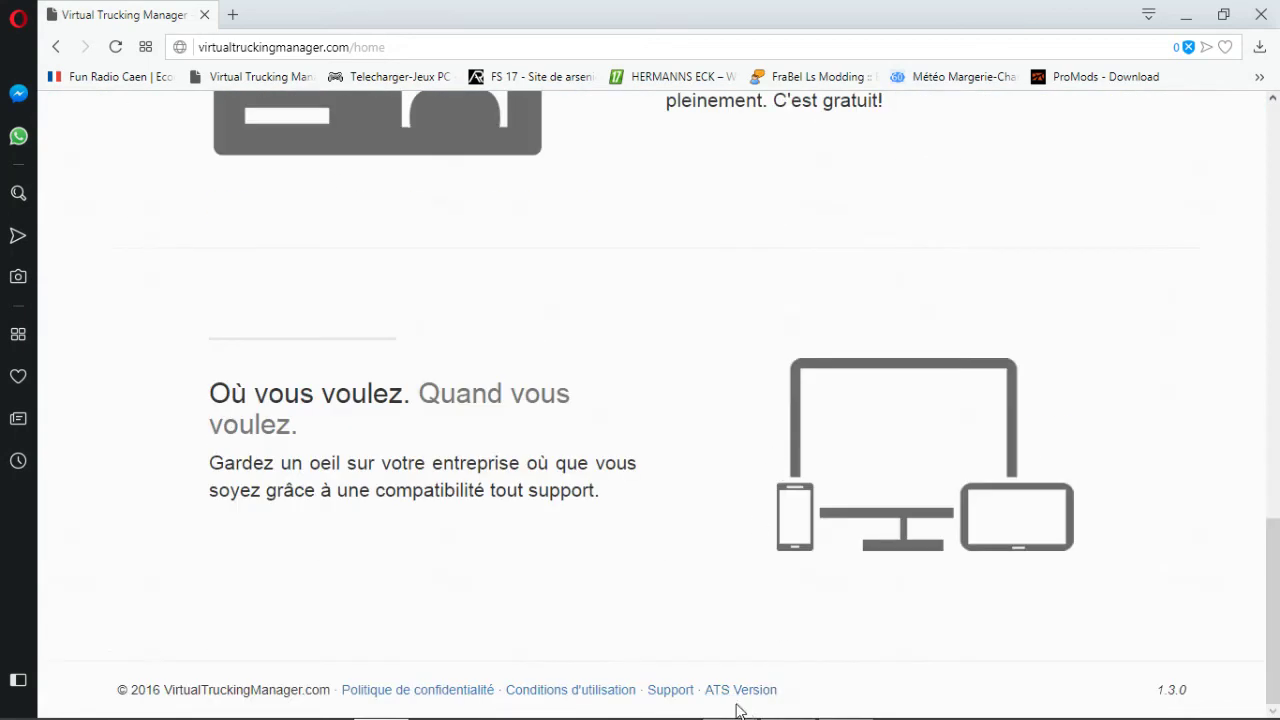
scroll(778, 540, up, 6)
scroll(783, 480, up, 8)
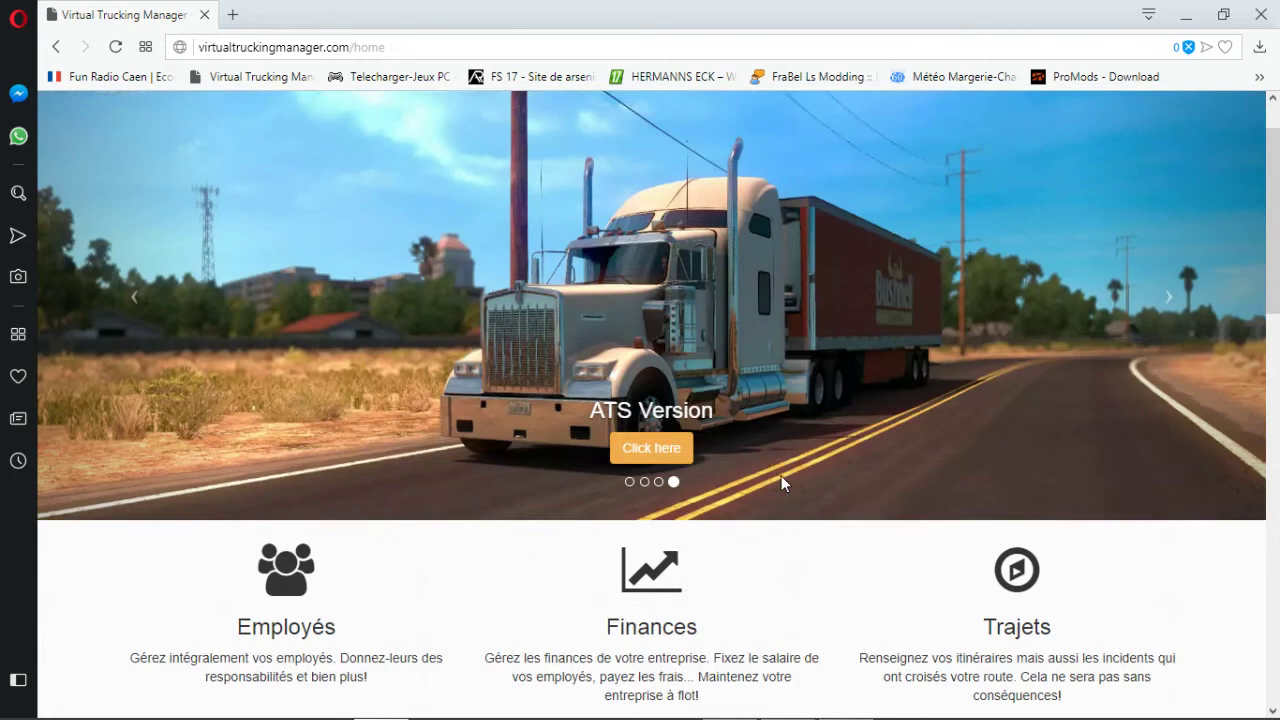
scroll(671, 429, down, 4)
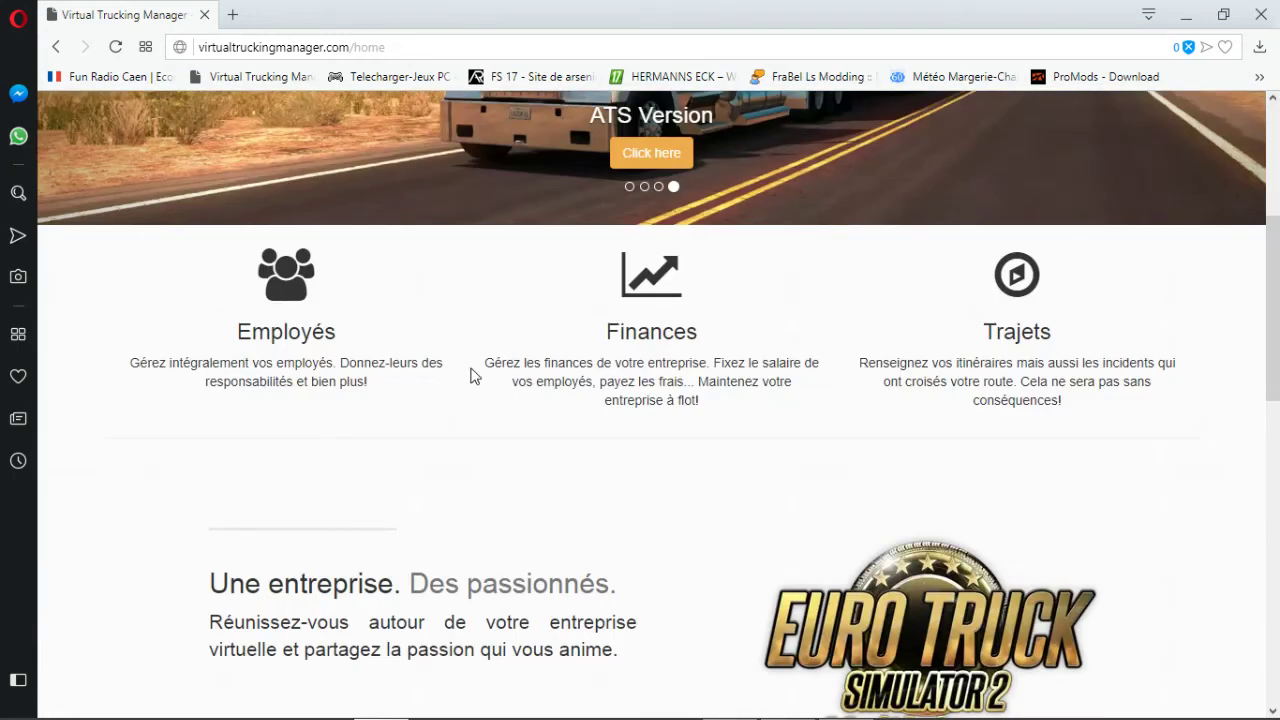
scroll(782, 315, up, 4)
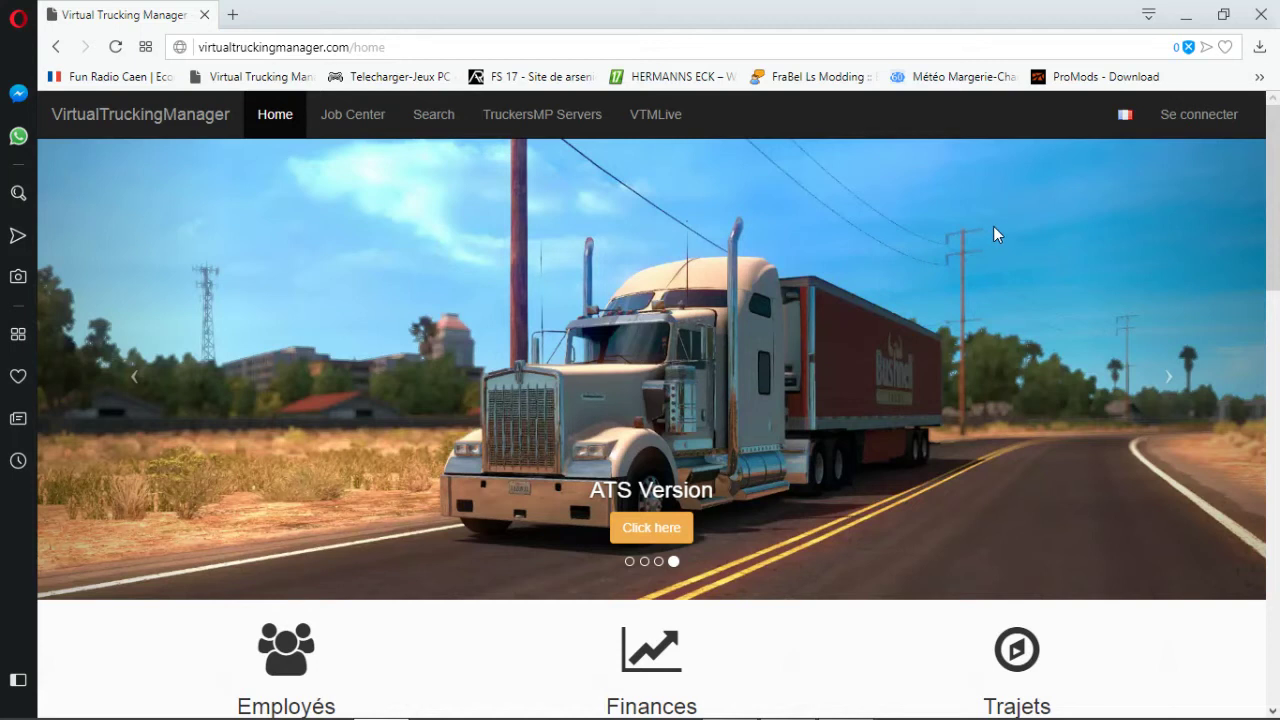
Log in to the Virtual Trucking Manager site with the account's username and password.
click(1188, 122)
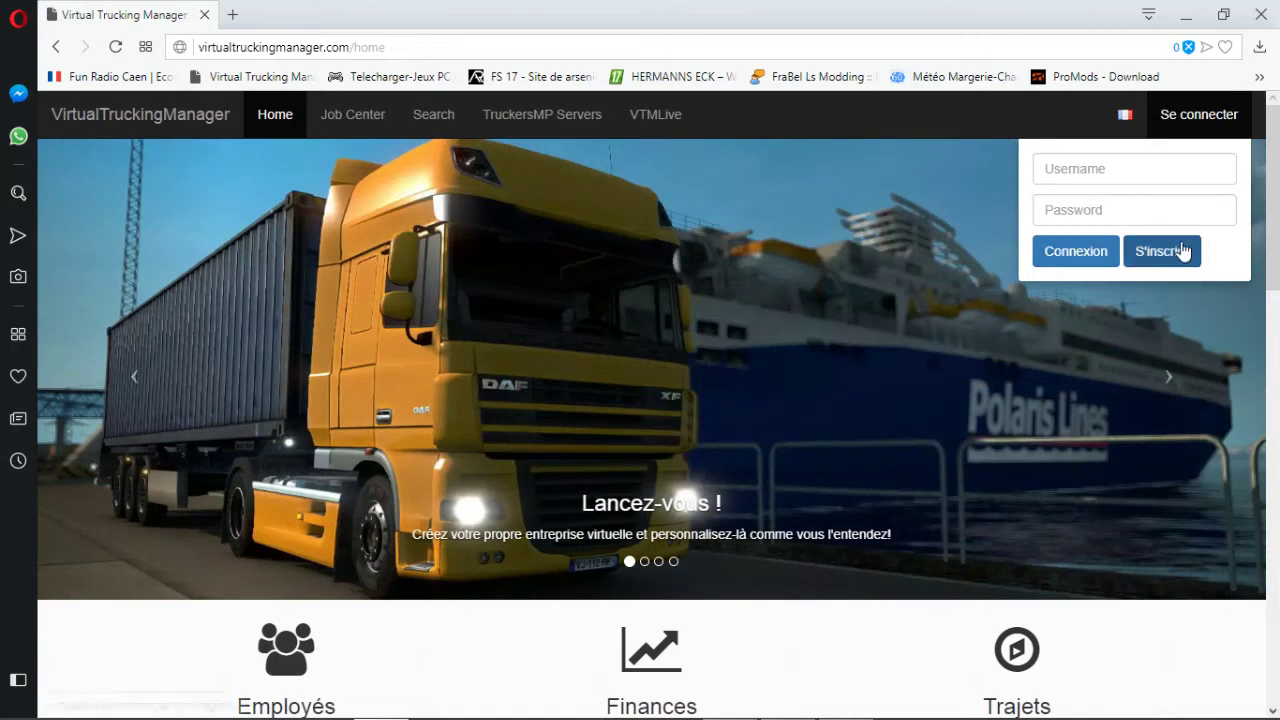
click(1051, 170)
text(m)
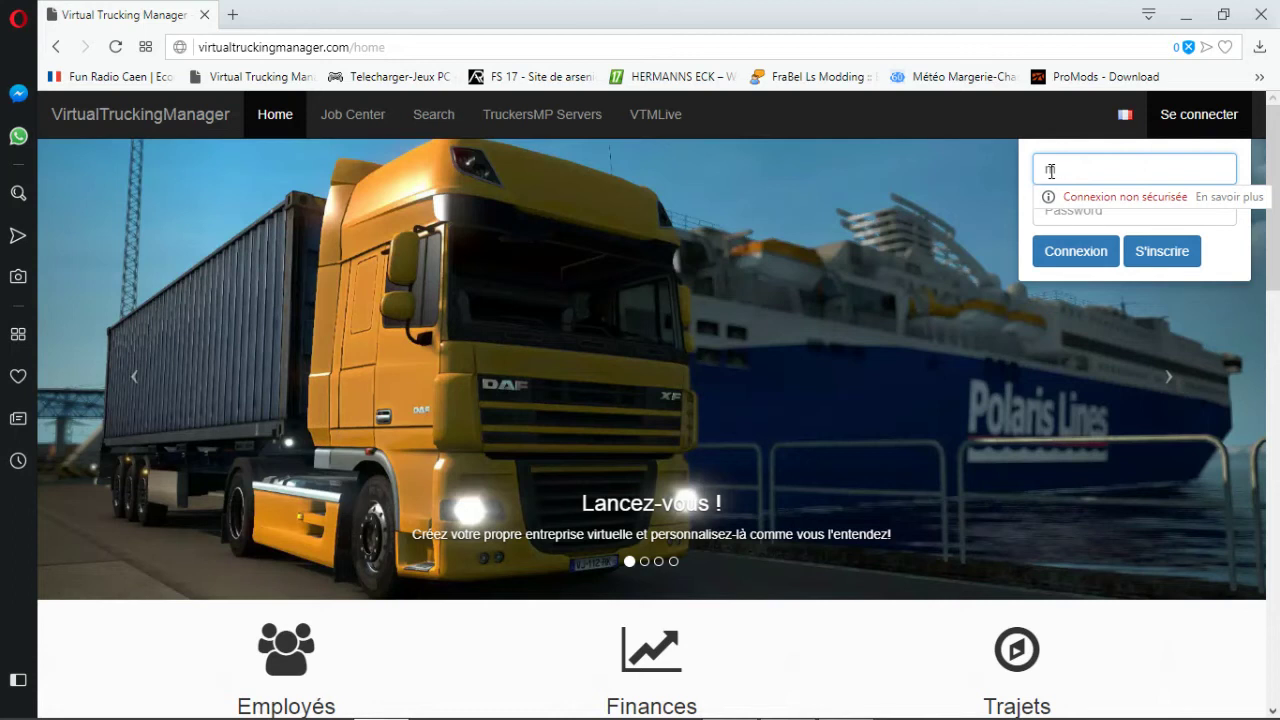
key(BackSpace)
text(m)
click(1086, 216)
text(•••)
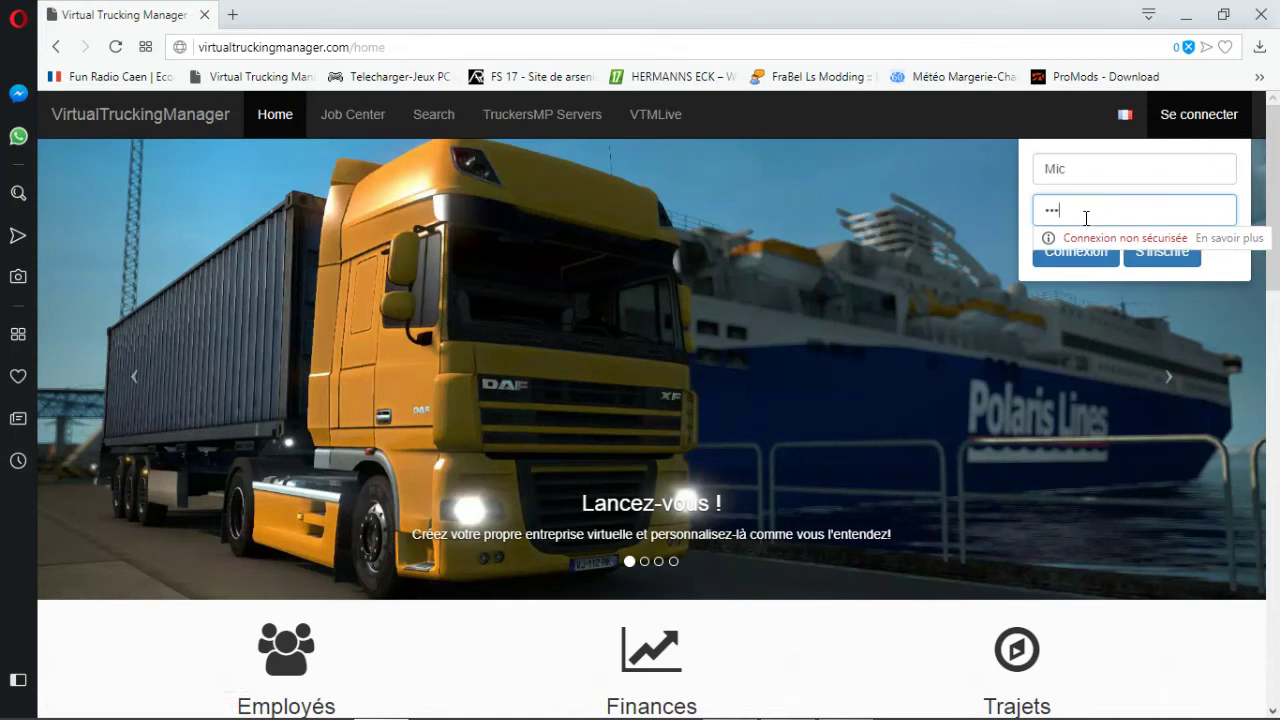
key(Return)
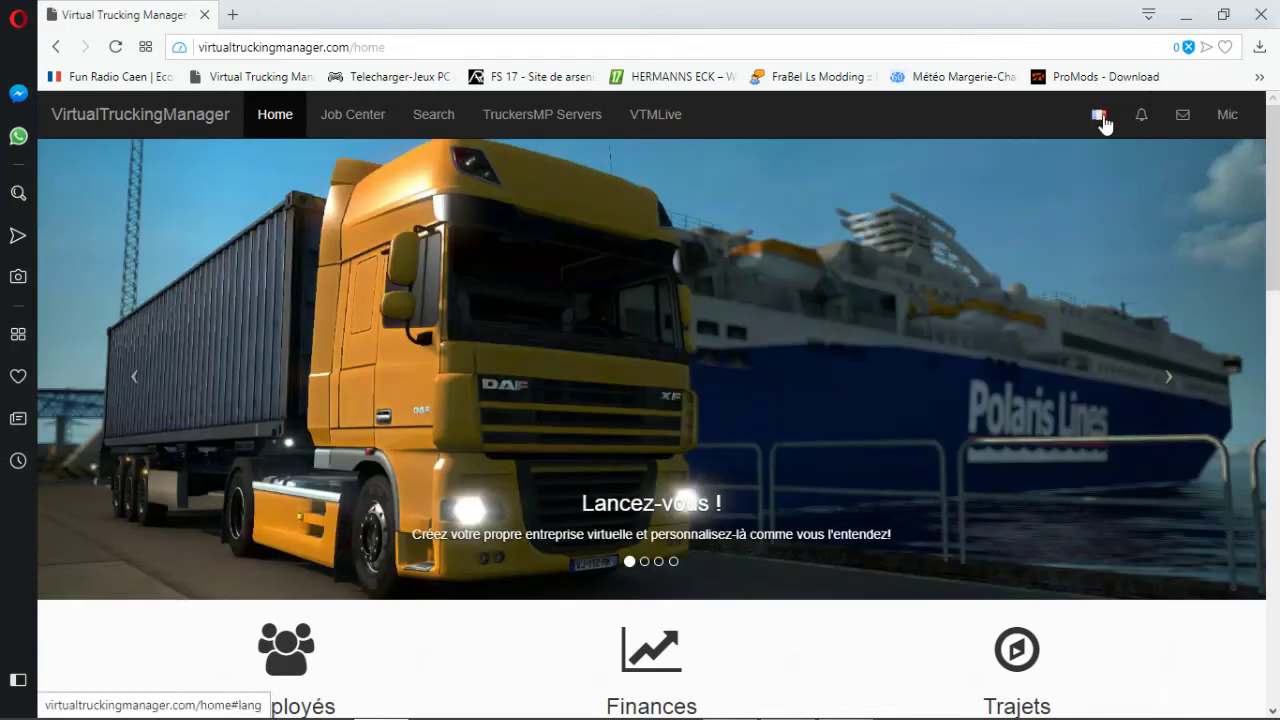
Examine the available site languages without changing the current one.
click(1100, 116)
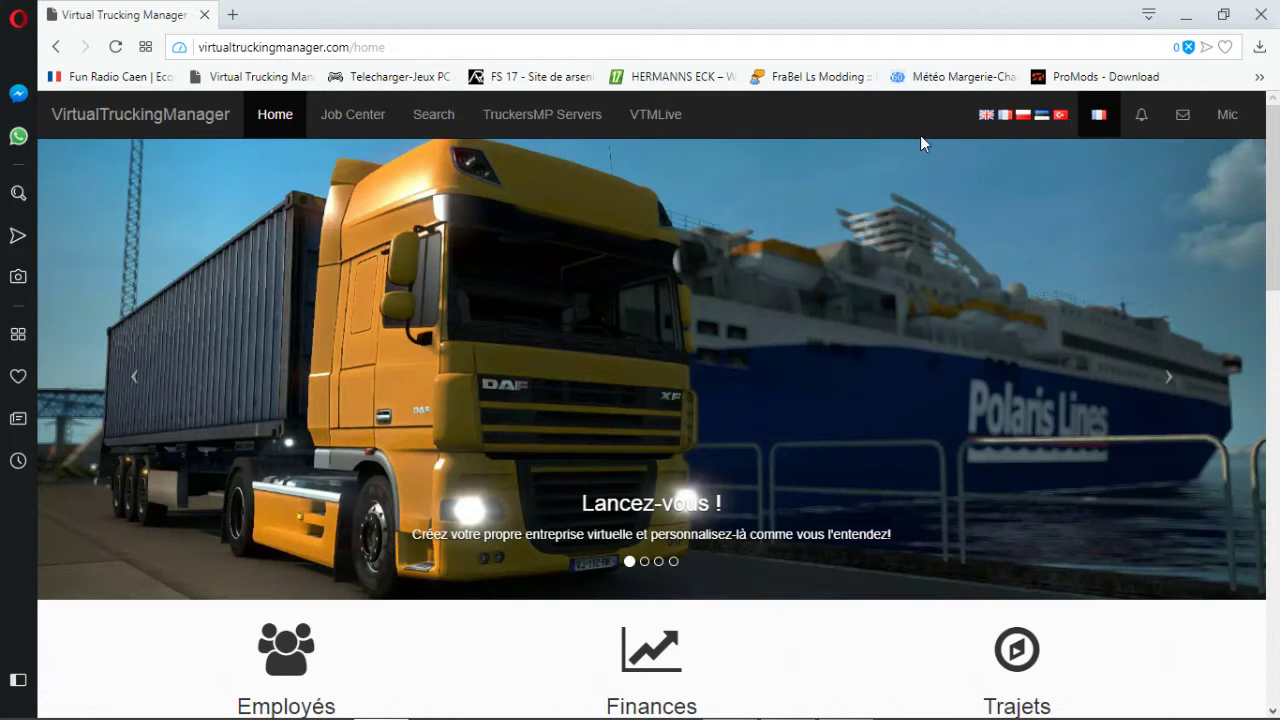
click(1099, 116)
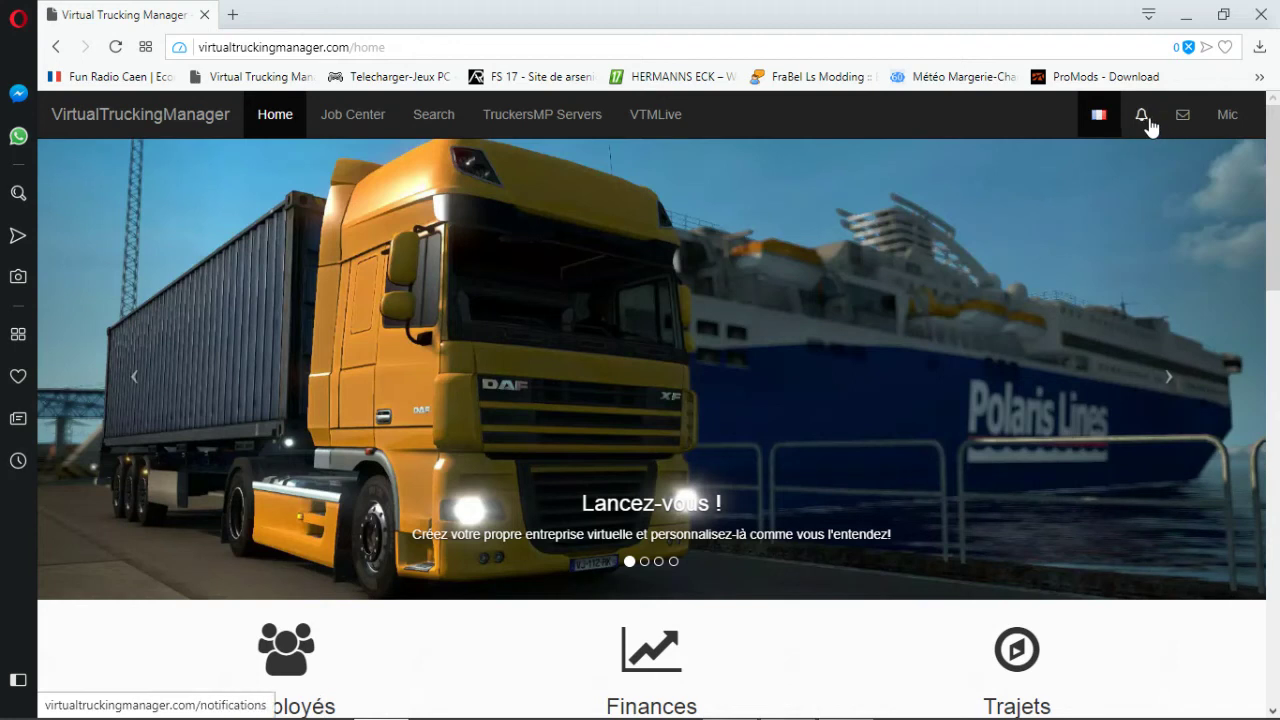
View the notifications page, and open a blank conversation form from the inbox.
click(1143, 118)
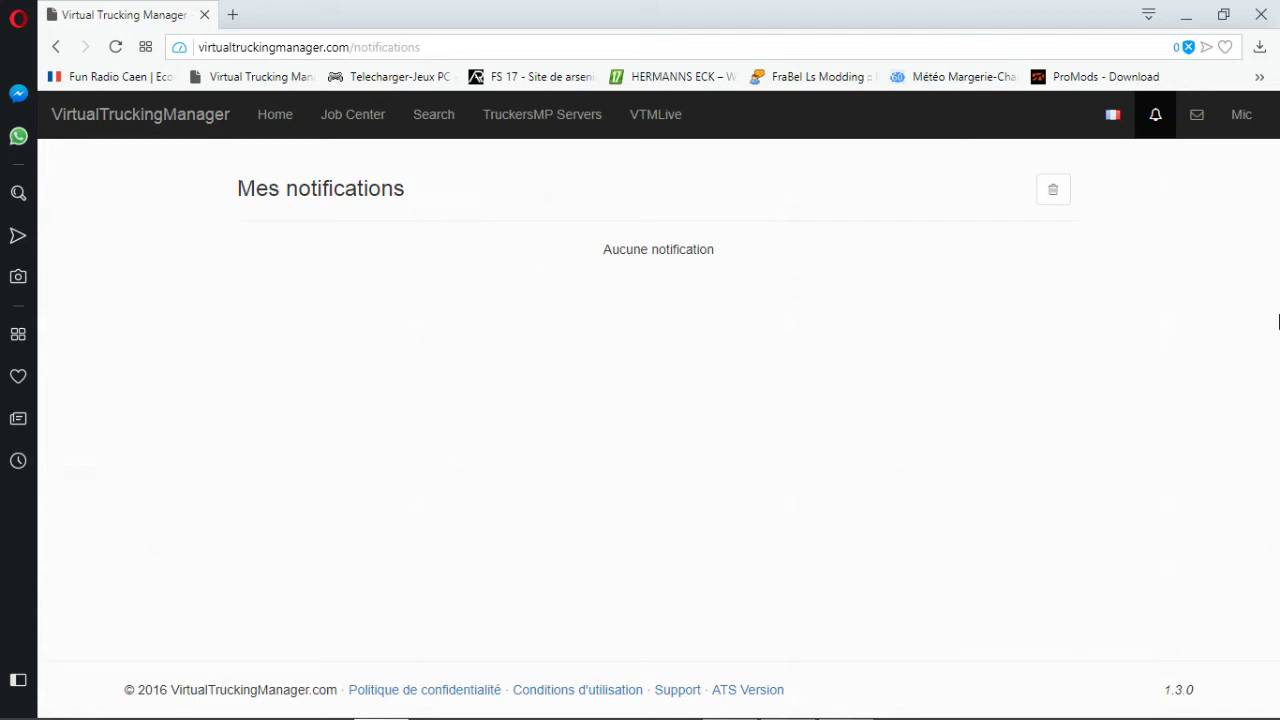
click(1196, 128)
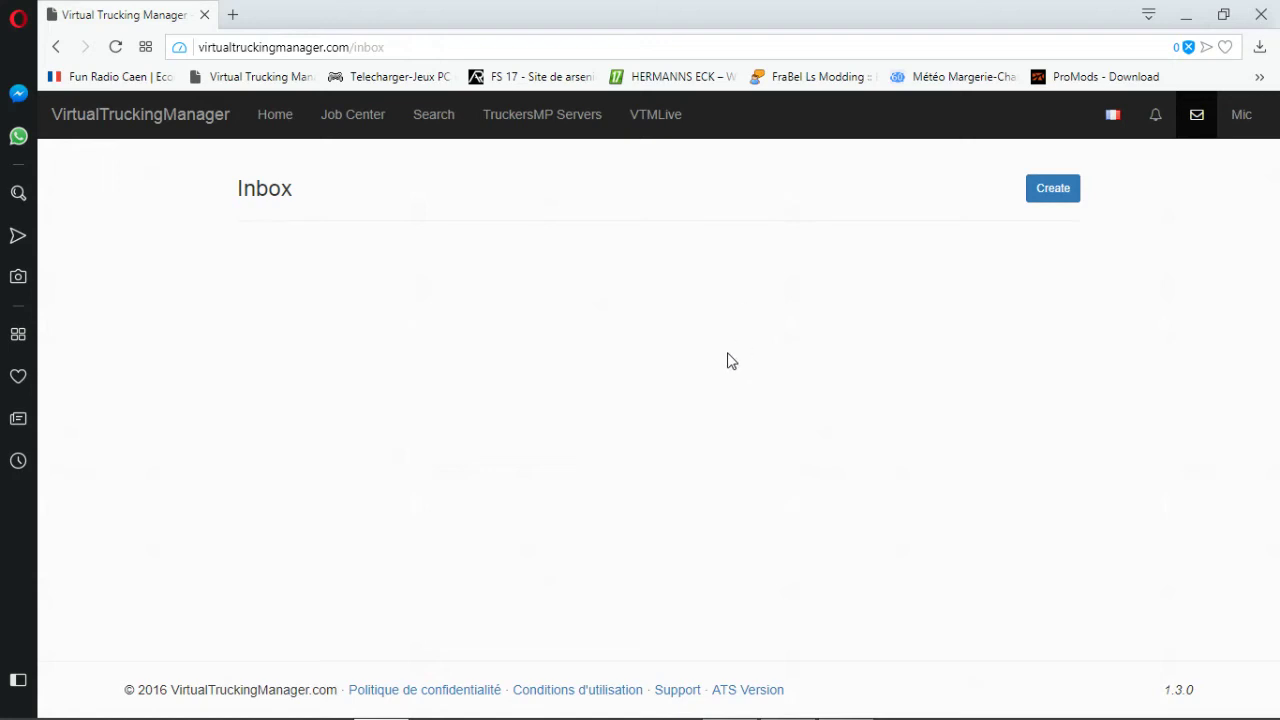
click(1058, 205)
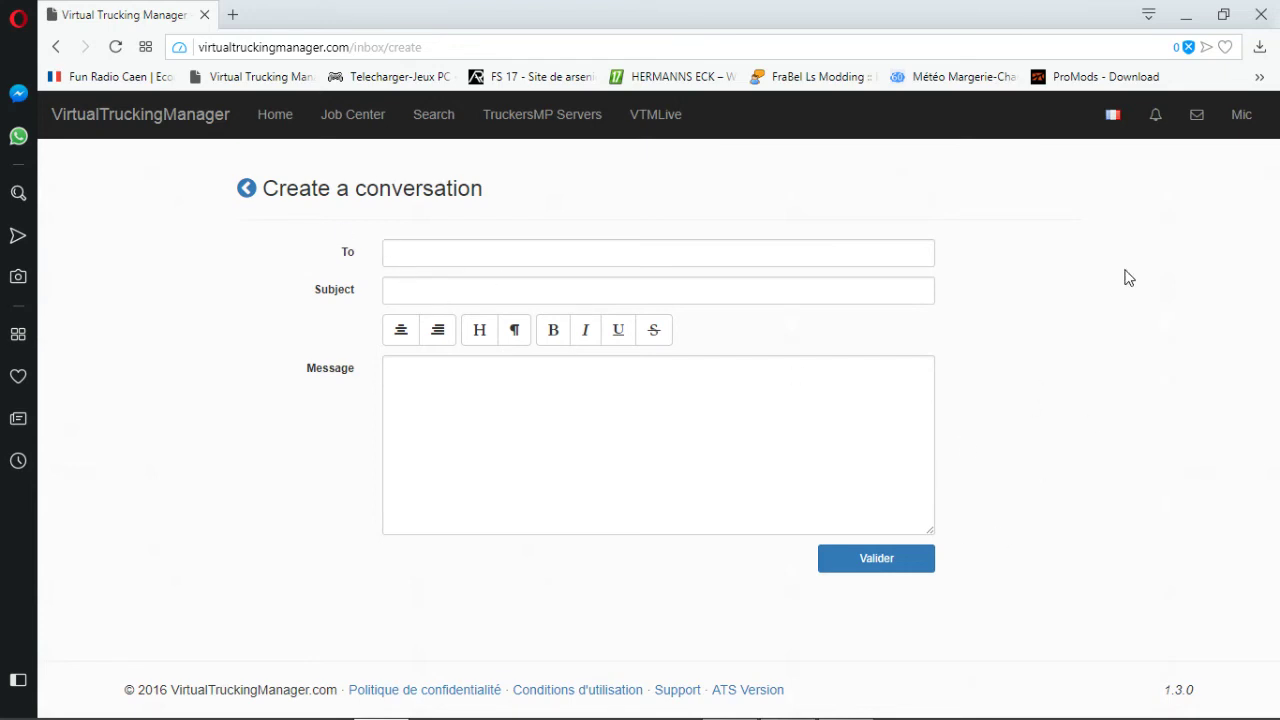
Open the account's own profile and examine its statistics, including bank balance, deliveries, infractions and both distance figures.
click(1250, 116)
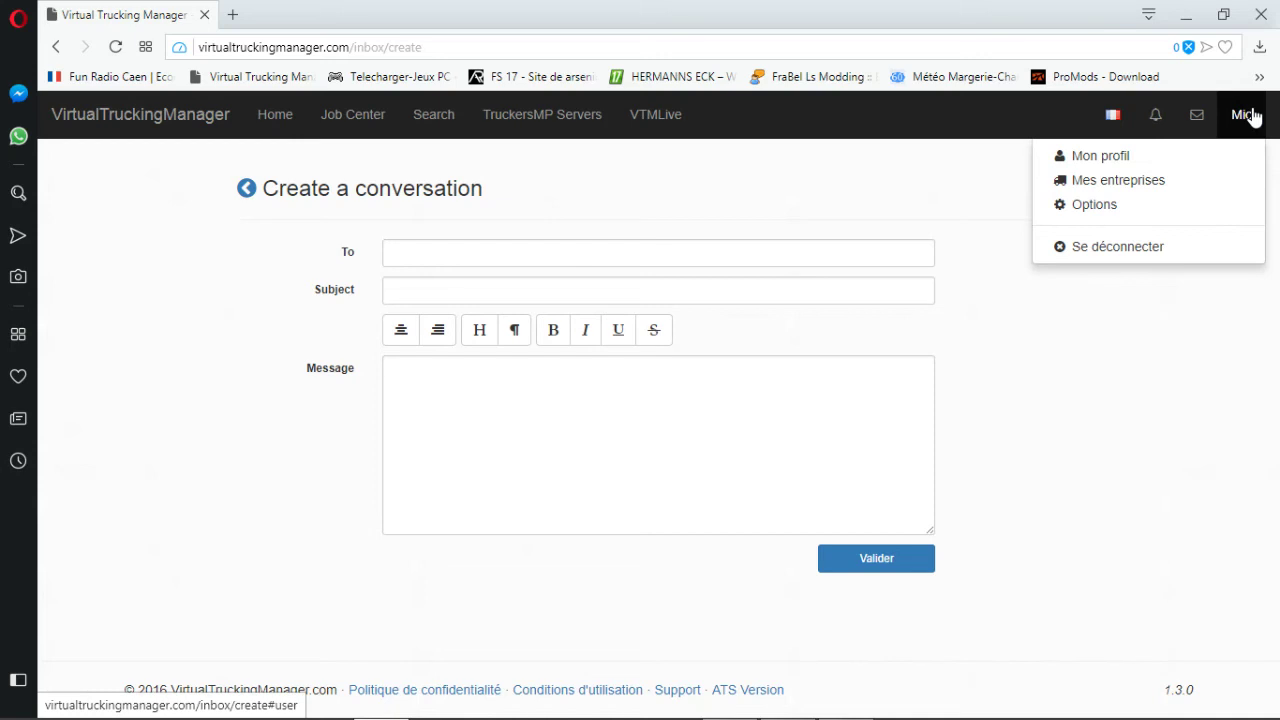
click(1084, 158)
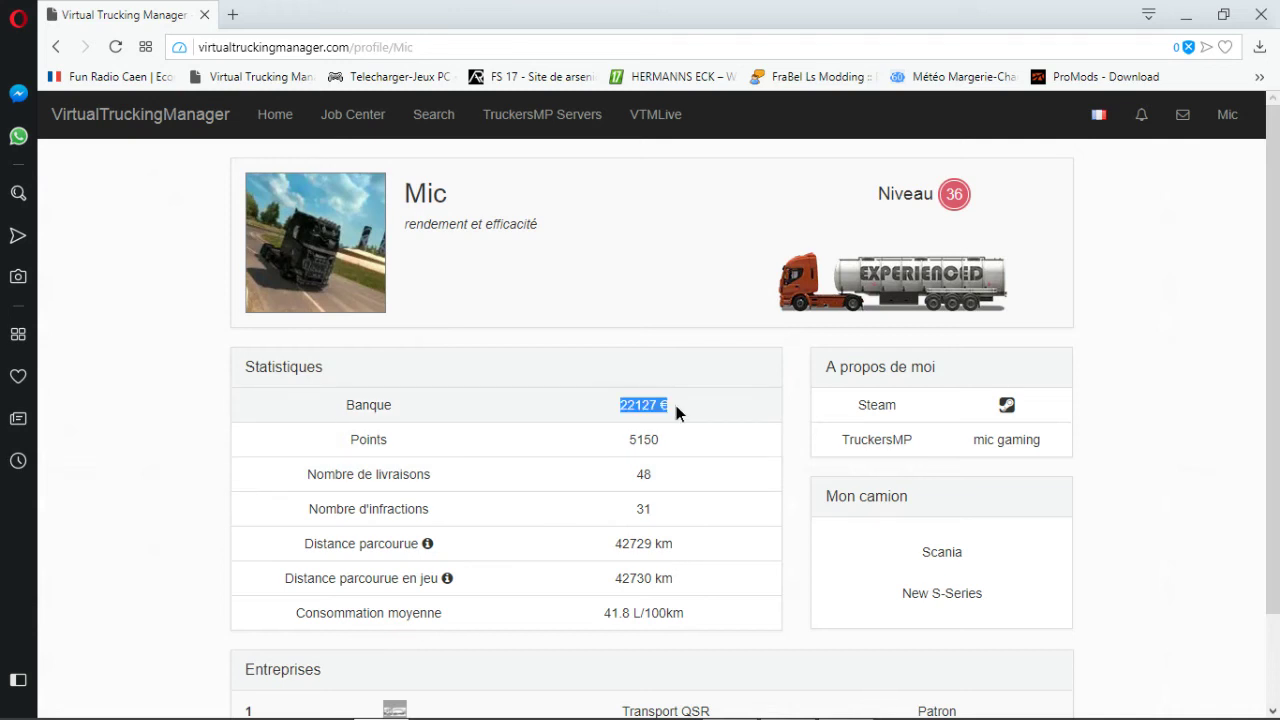
click(629, 455)
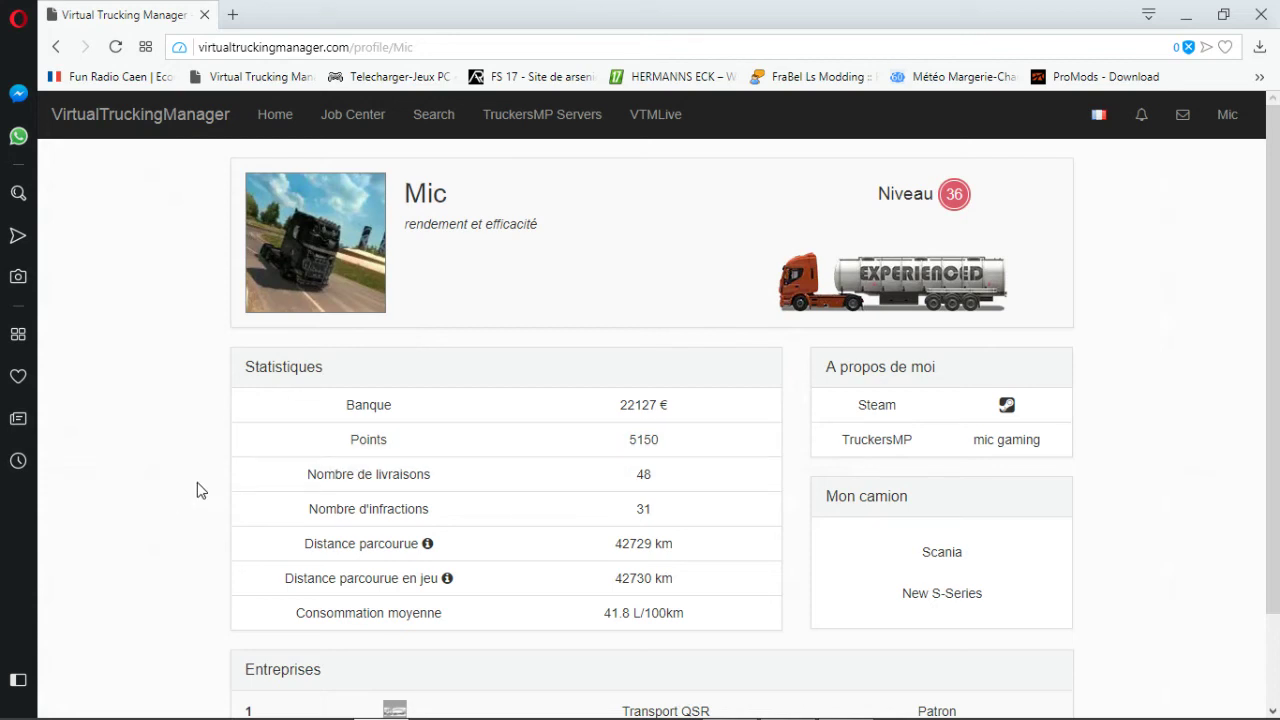
double_click(645, 474)
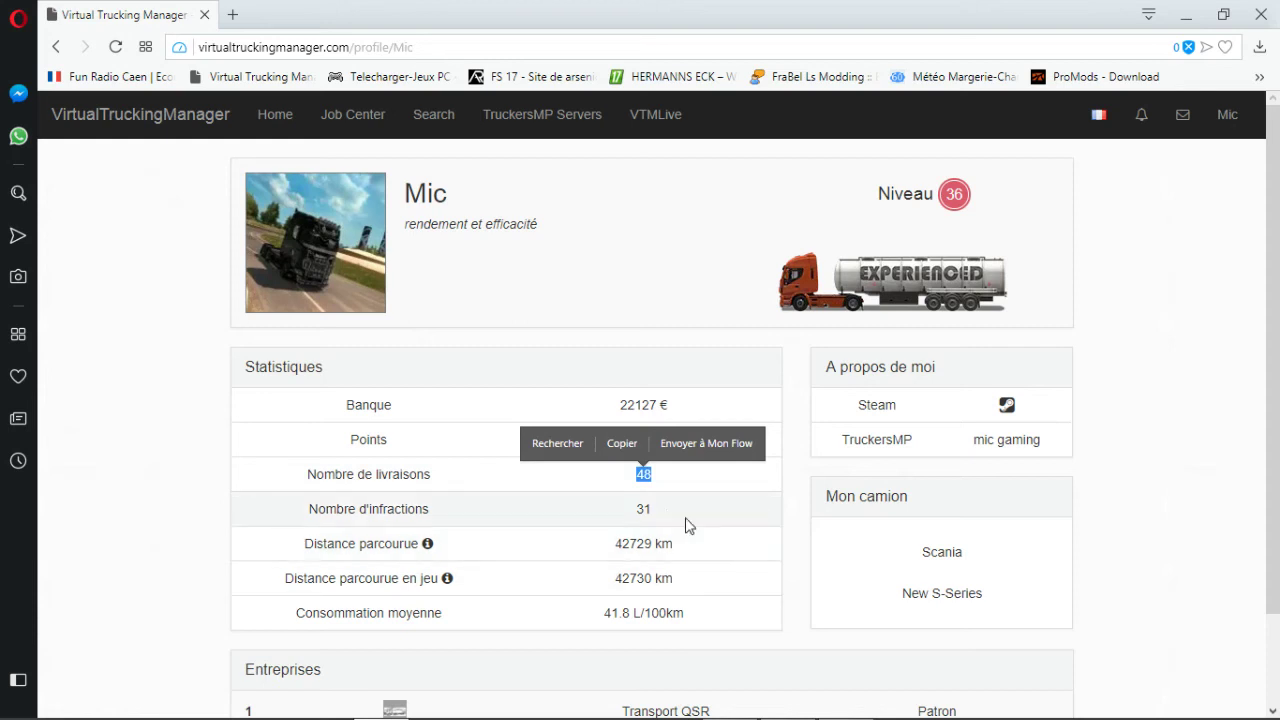
double_click(643, 508)
scroll(657, 514, down, 2)
scroll(649, 515, down, 1)
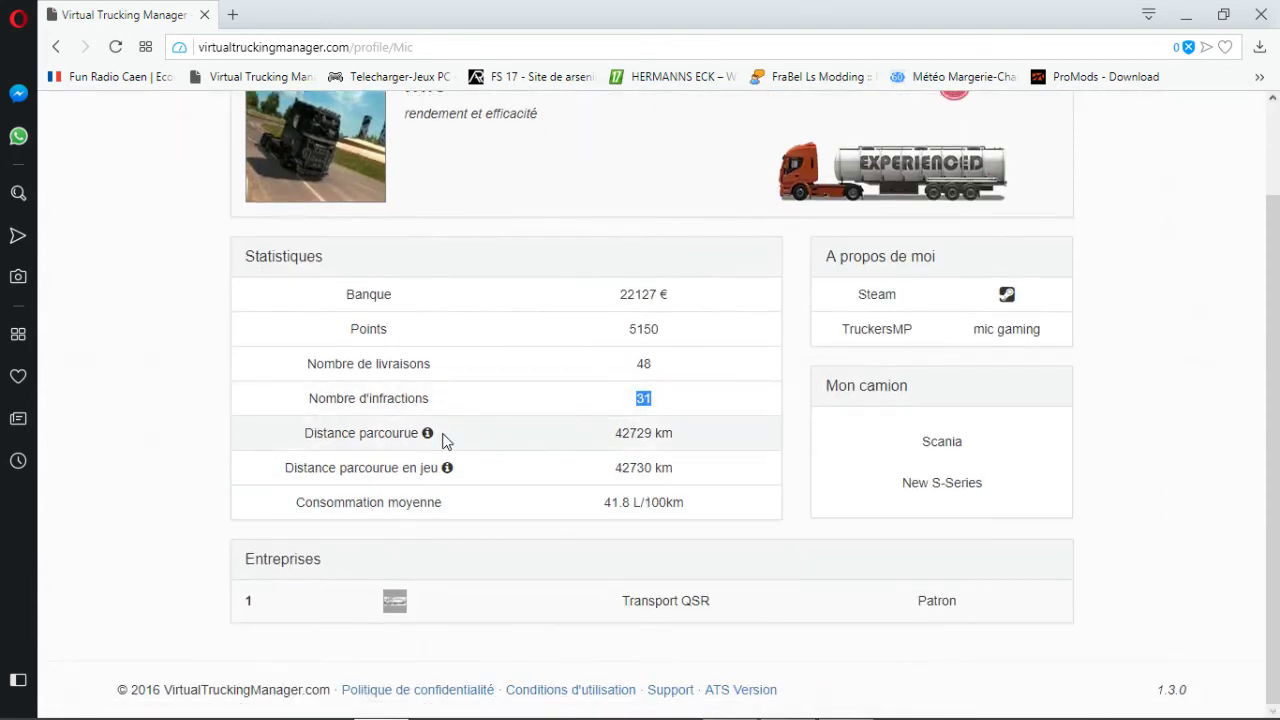
drag(596, 437, 717, 435)
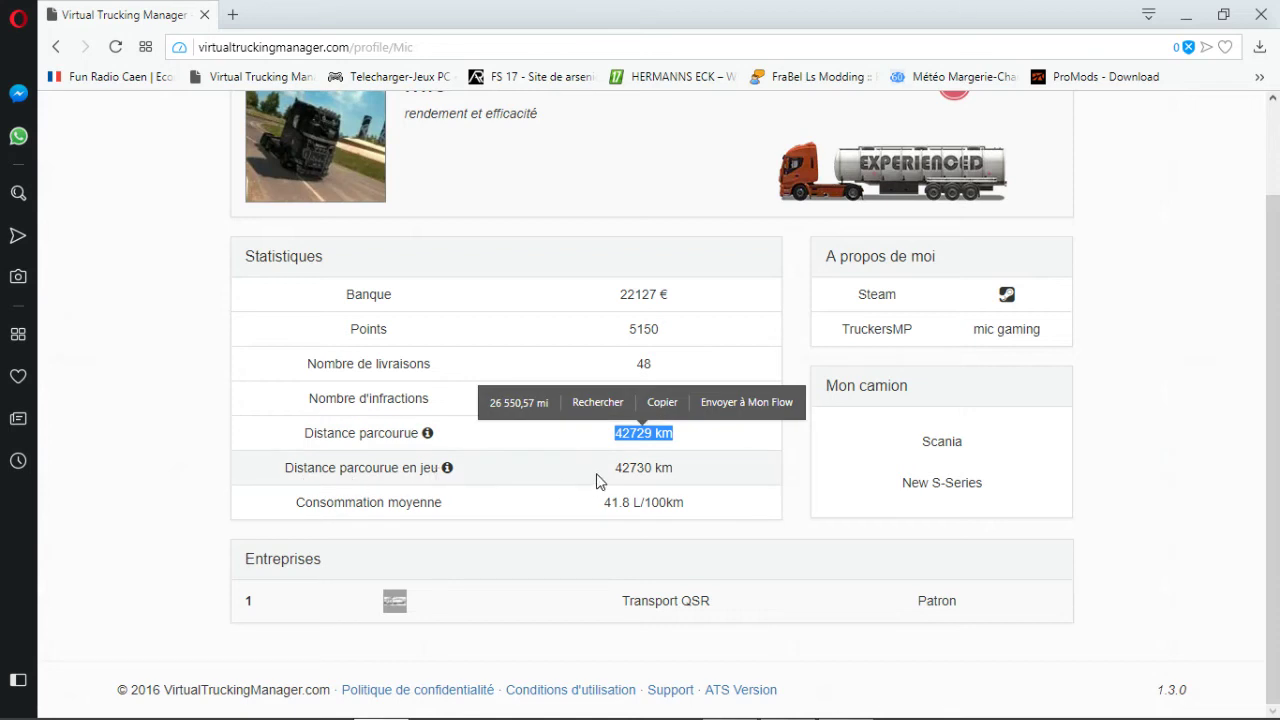
drag(596, 473, 706, 486)
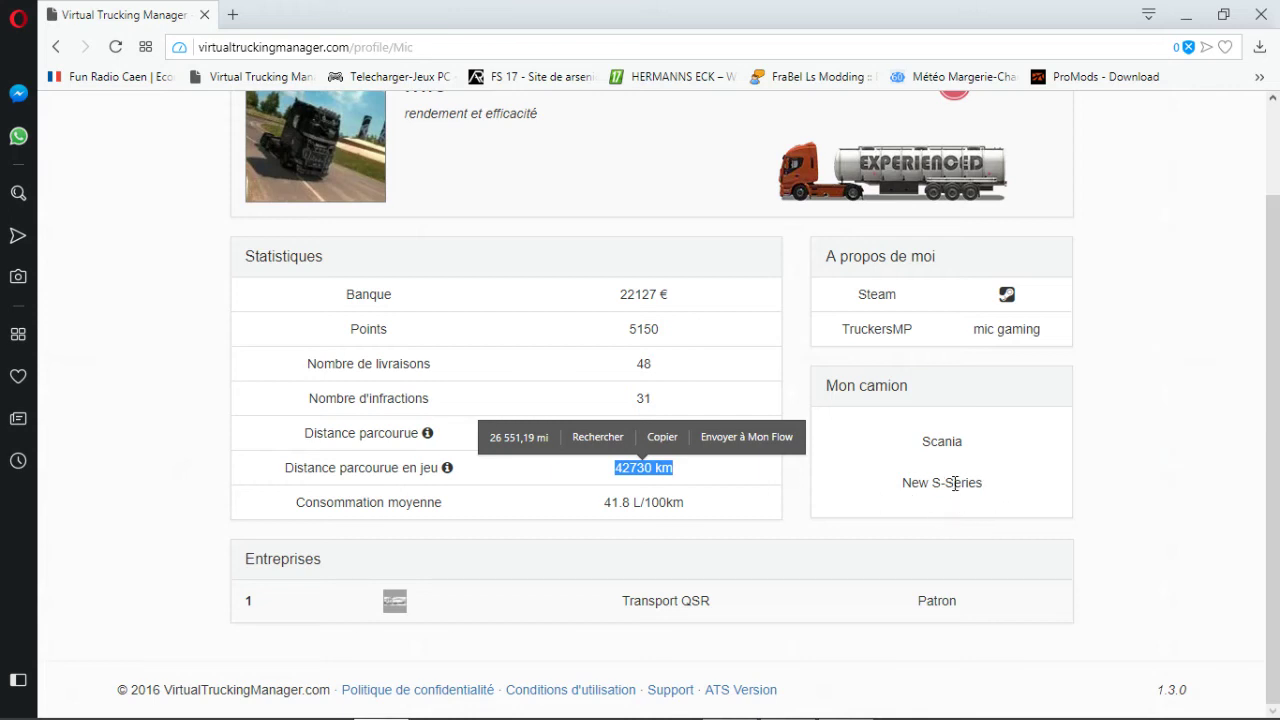
scroll(1014, 406, up, 2)
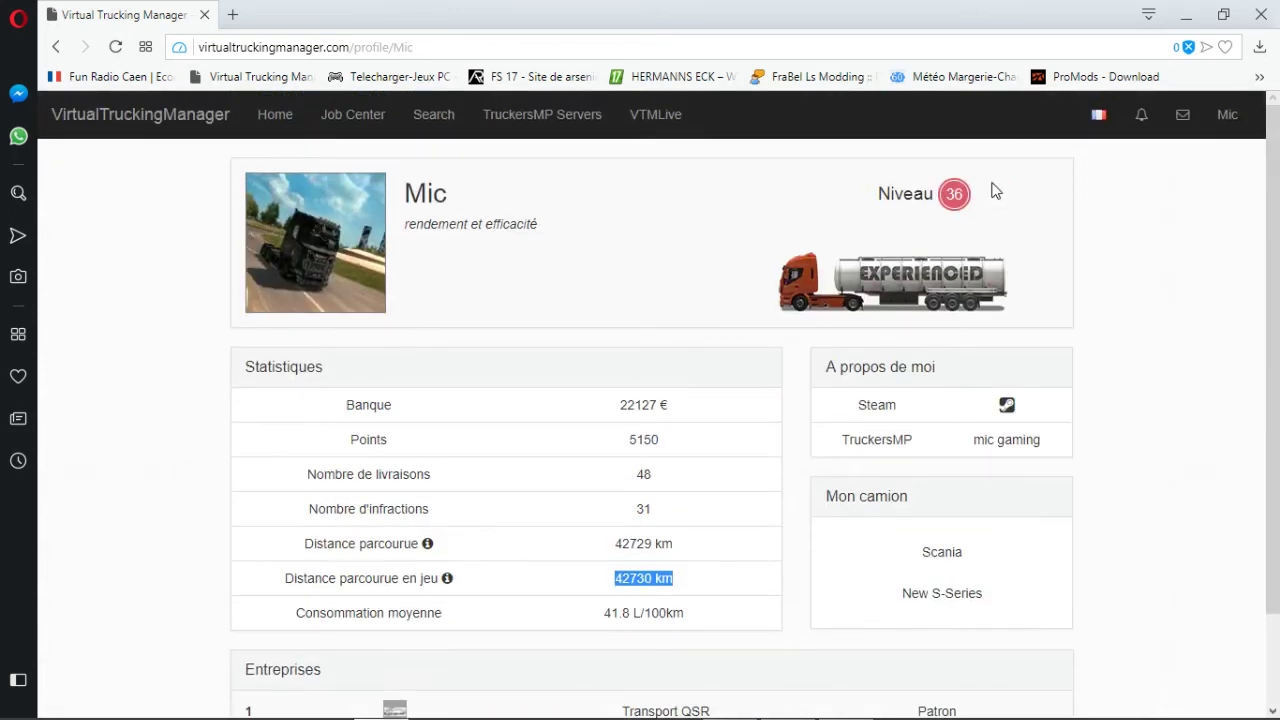
Open the profile options and examine the currency and unit choices without changing either setting.
click(1228, 116)
click(1075, 204)
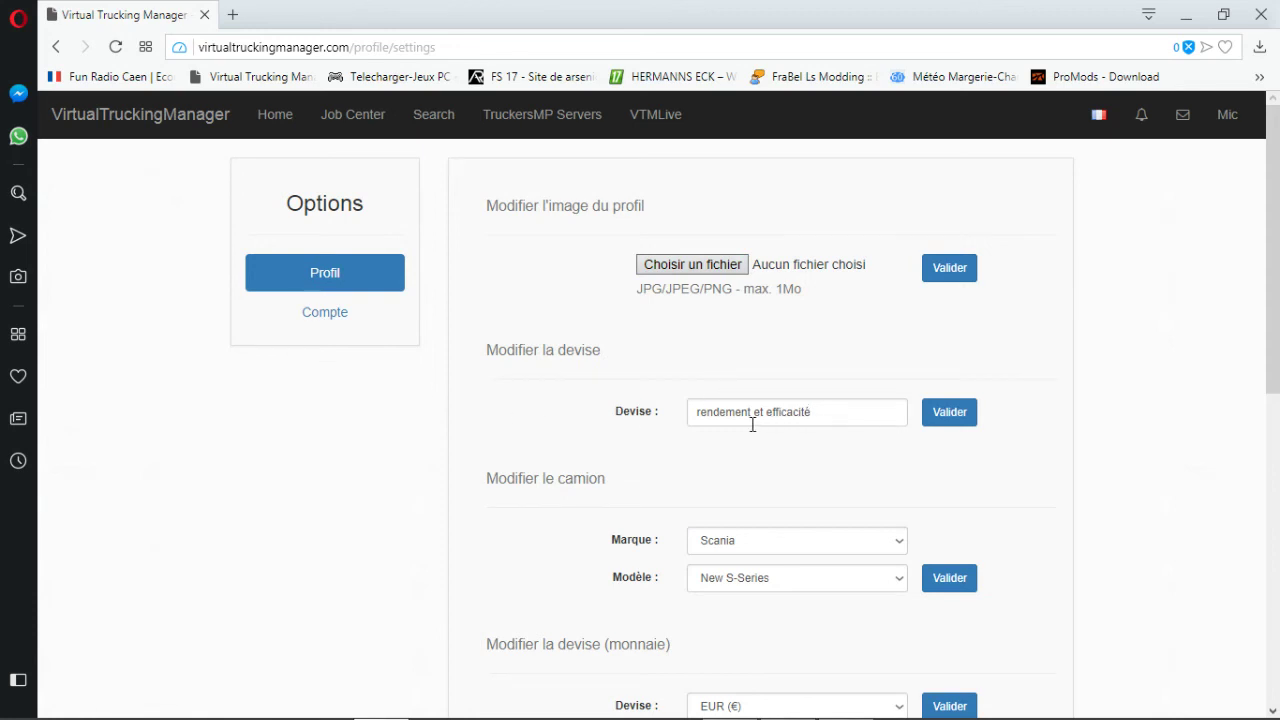
scroll(850, 450, down, 3)
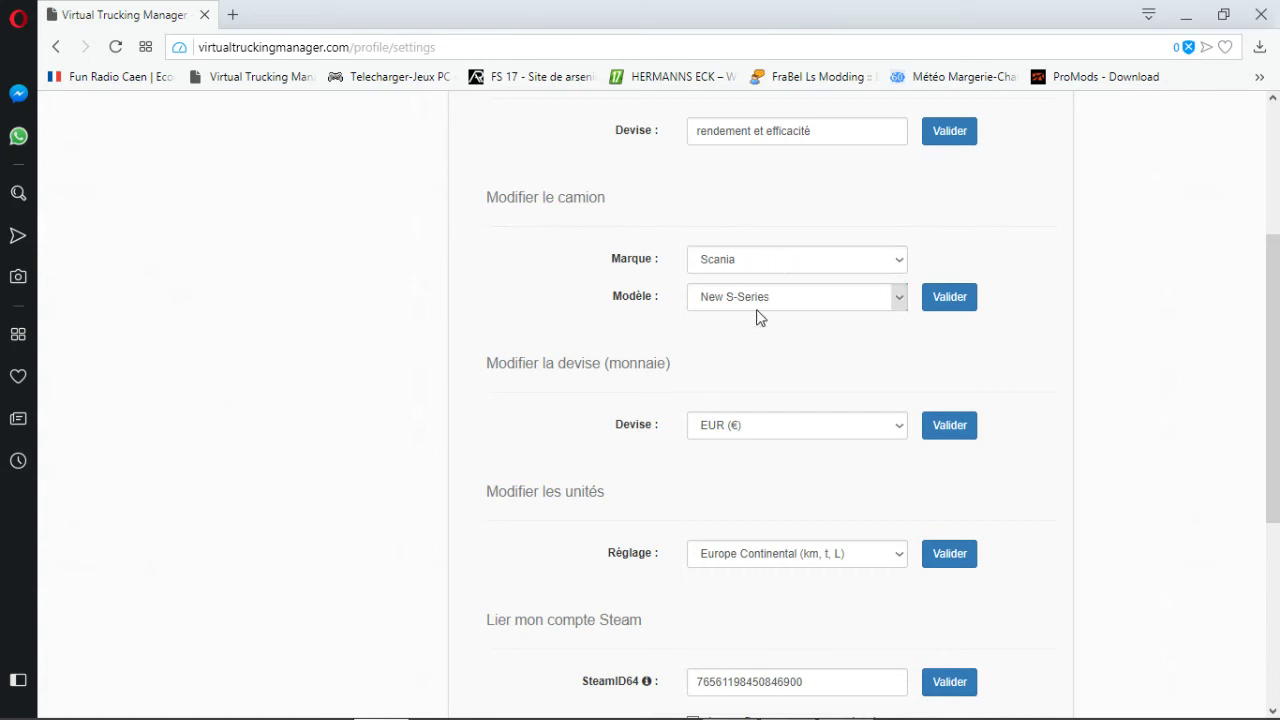
scroll(790, 350, down, 2)
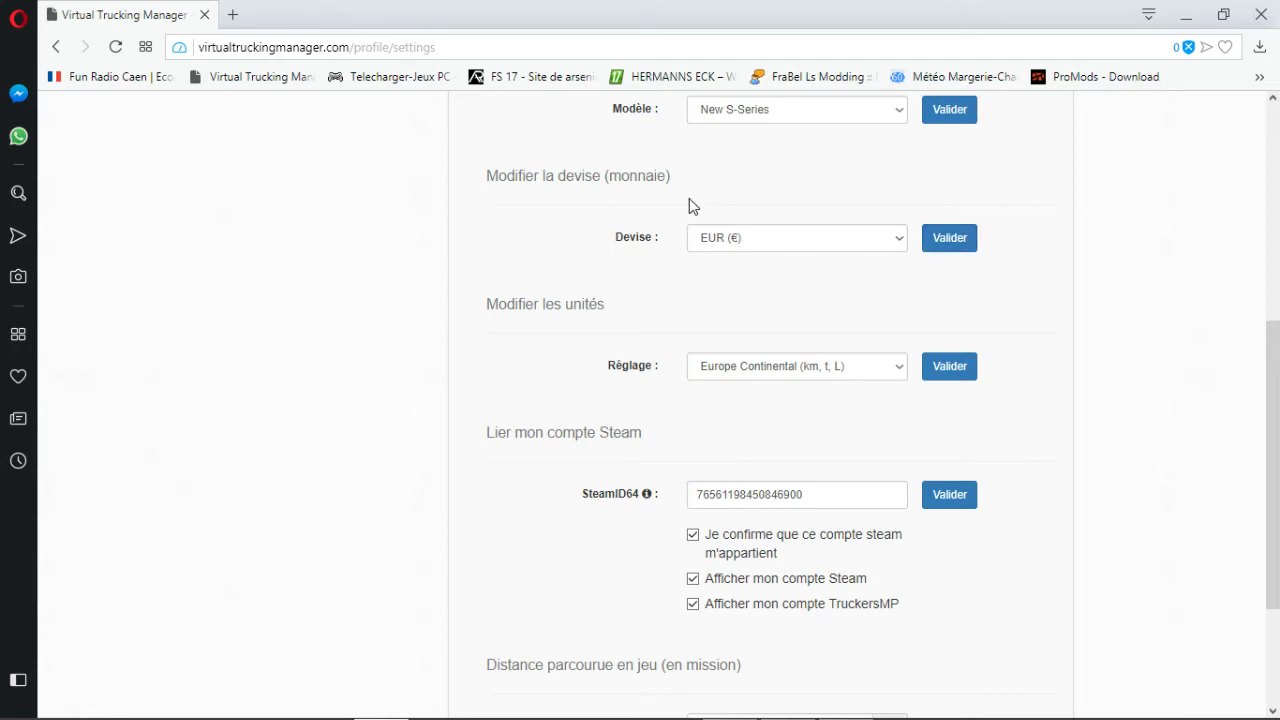
click(899, 238)
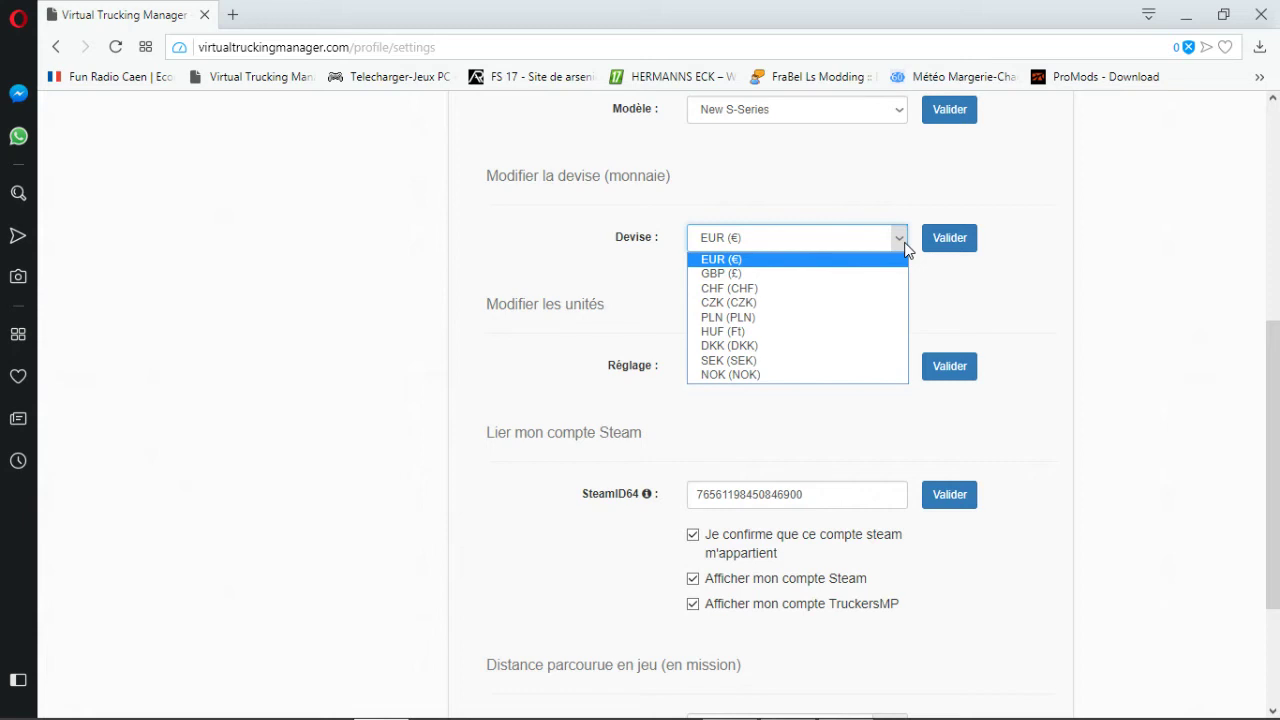
click(901, 246)
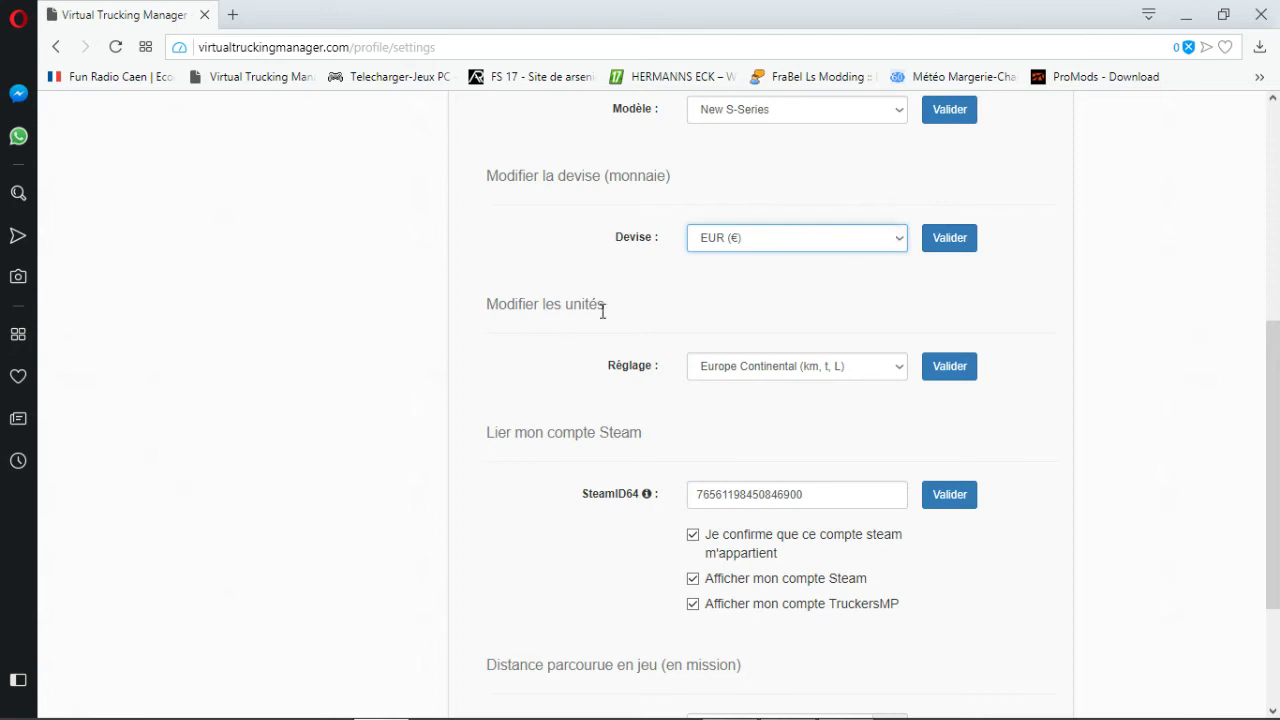
click(885, 369)
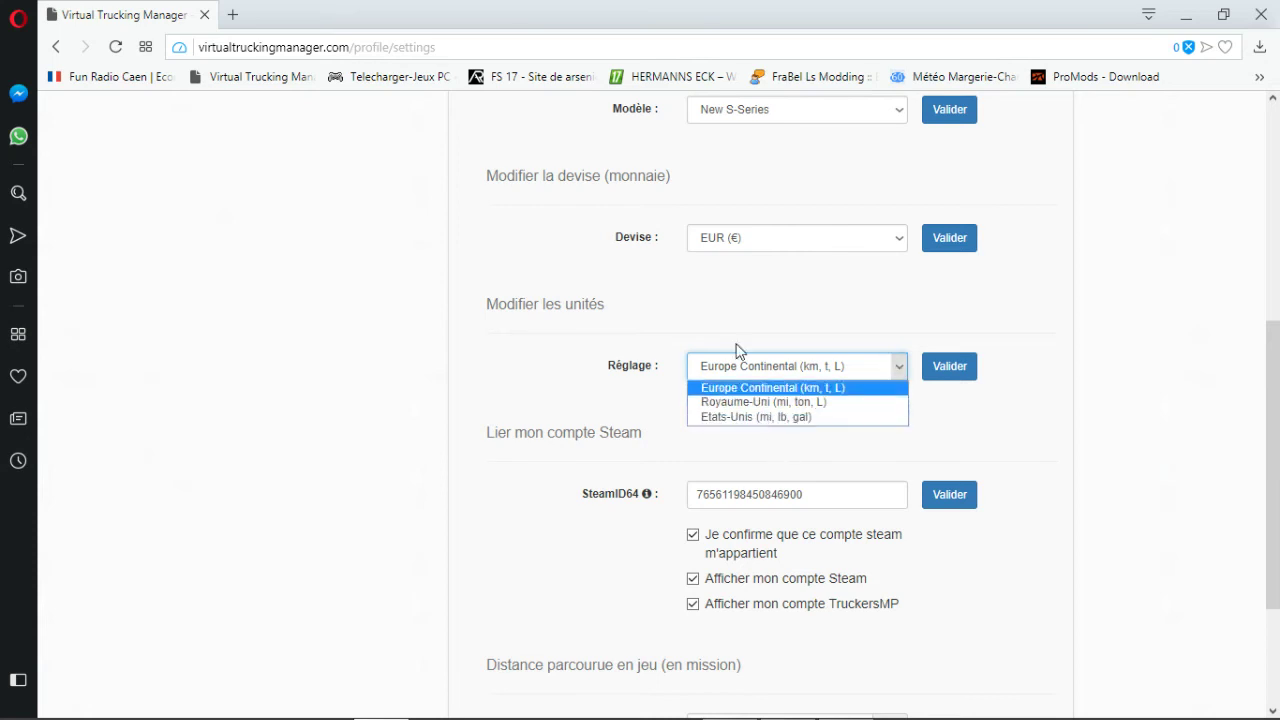
click(885, 285)
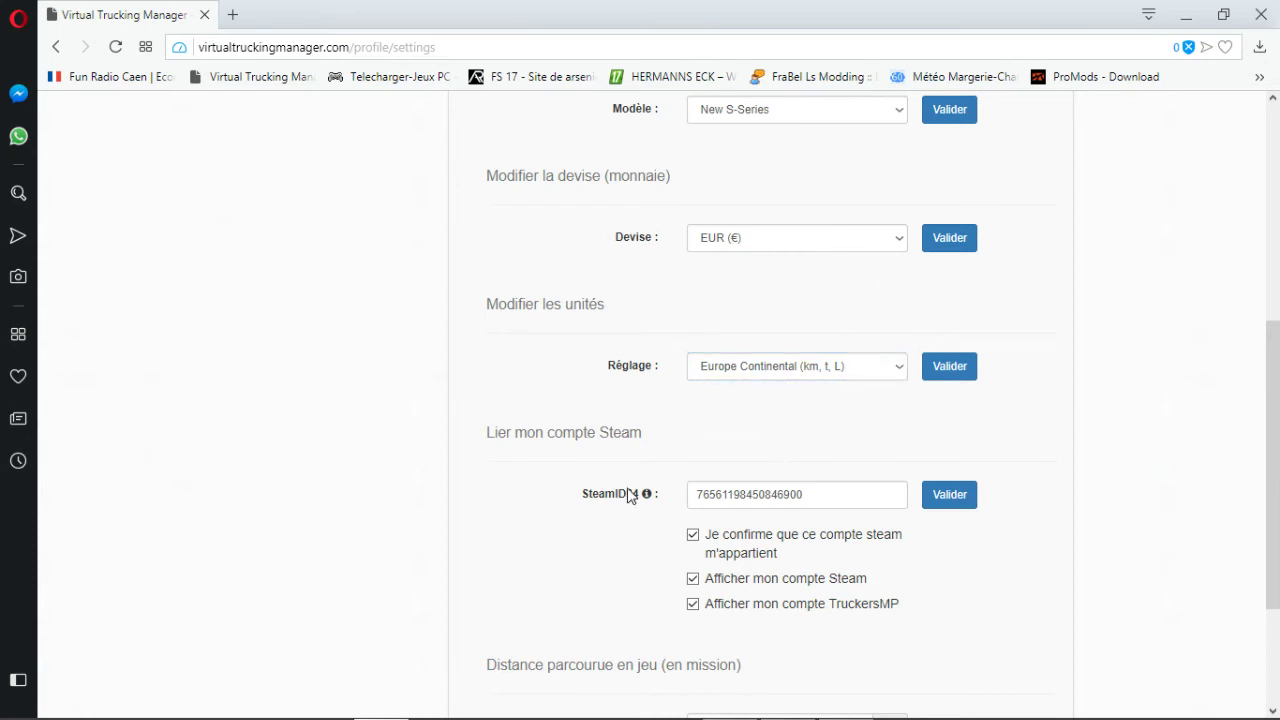
Review the truck and Steam account linking settings in the profile options, and reload the page.
scroll(640, 300, up, 1)
click(955, 205)
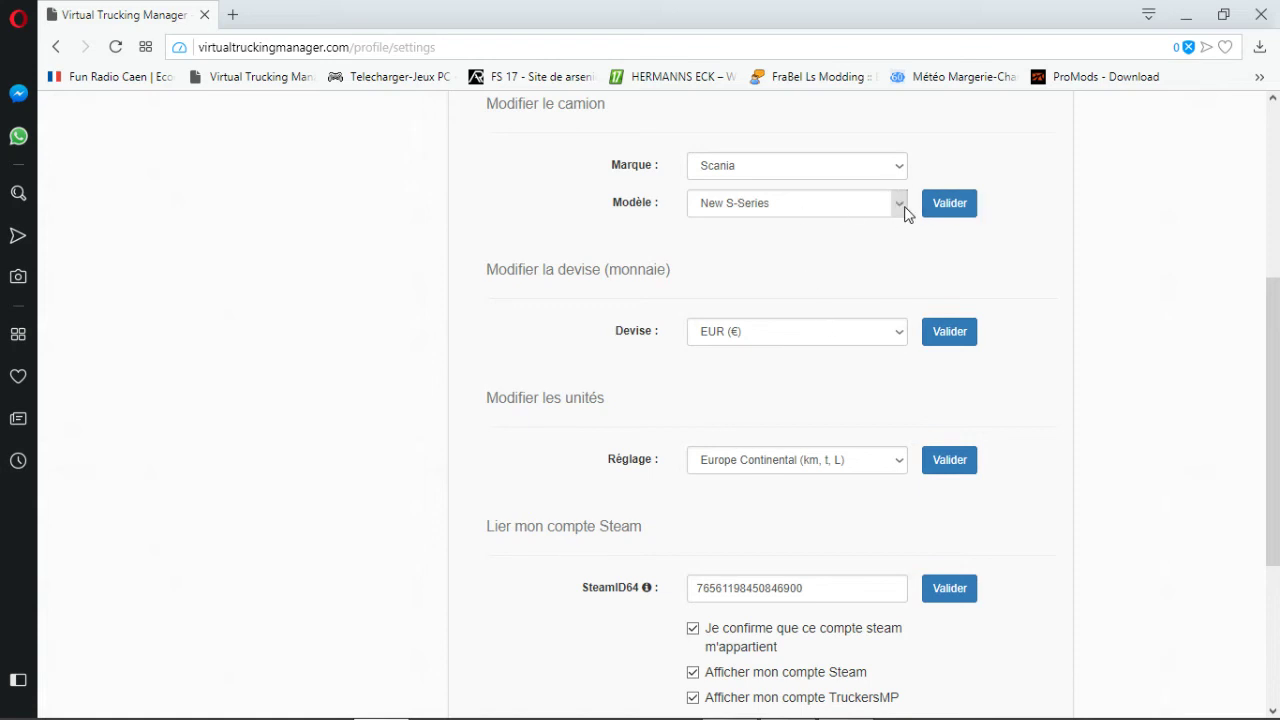
scroll(570, 520, down, 3)
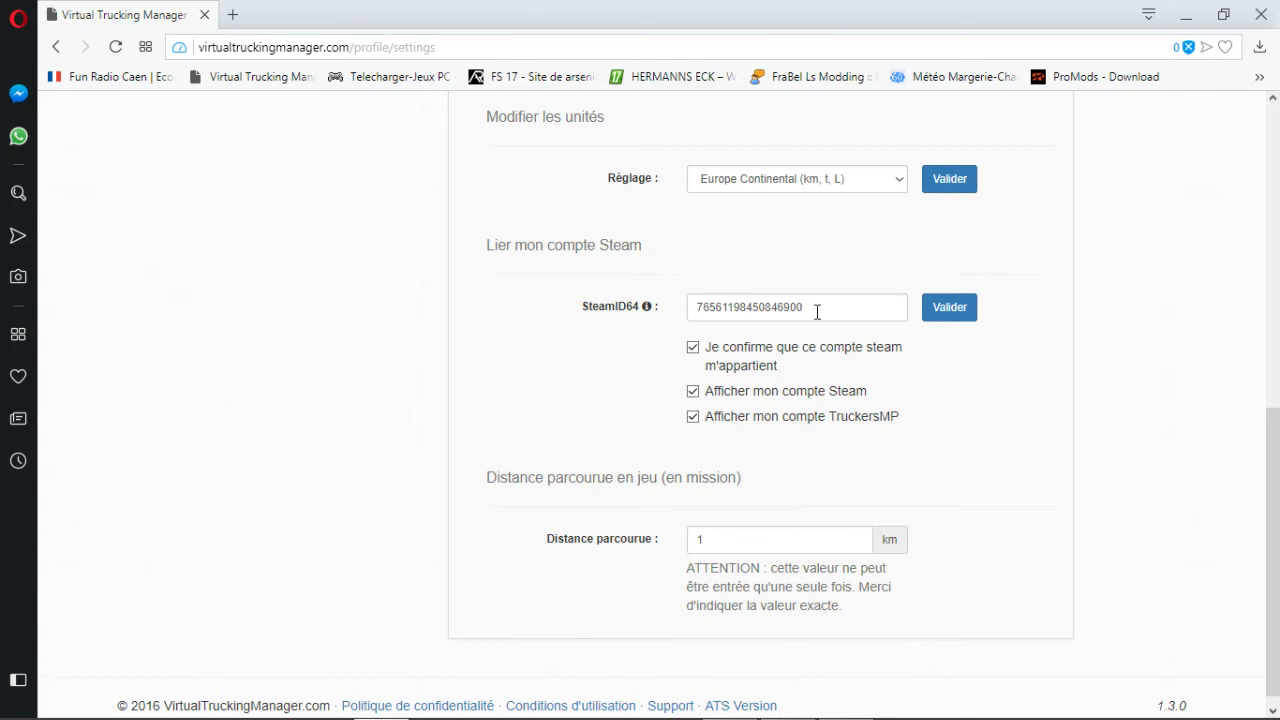
drag(820, 307, 663, 306)
click(994, 443)
key(F5)
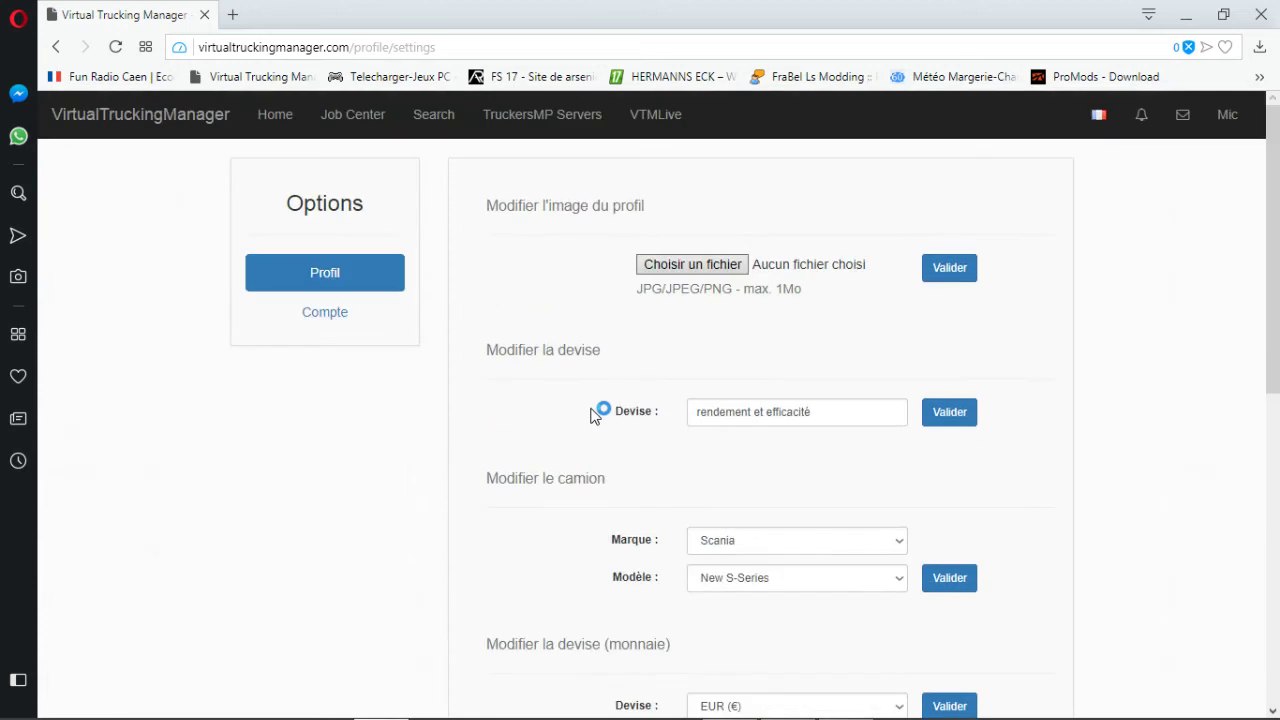
Open the Compte options and review the username, password and email settings.
click(334, 314)
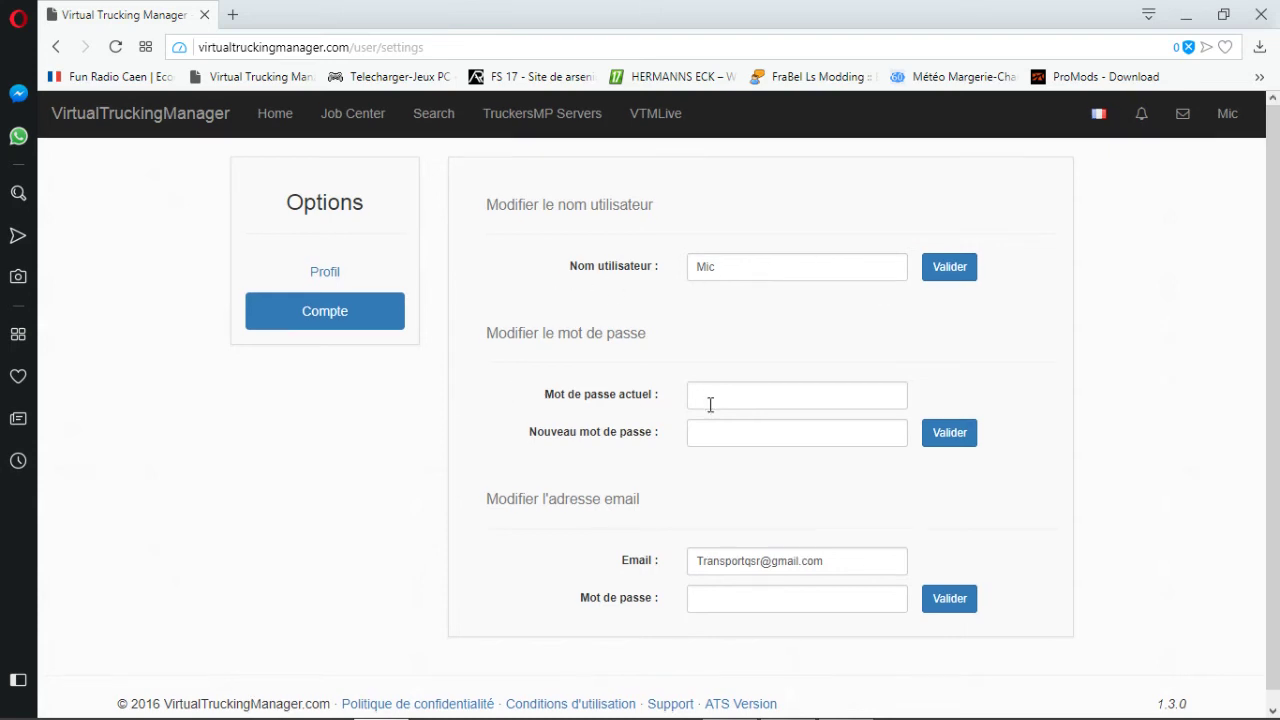
scroll(650, 395, down, 1)
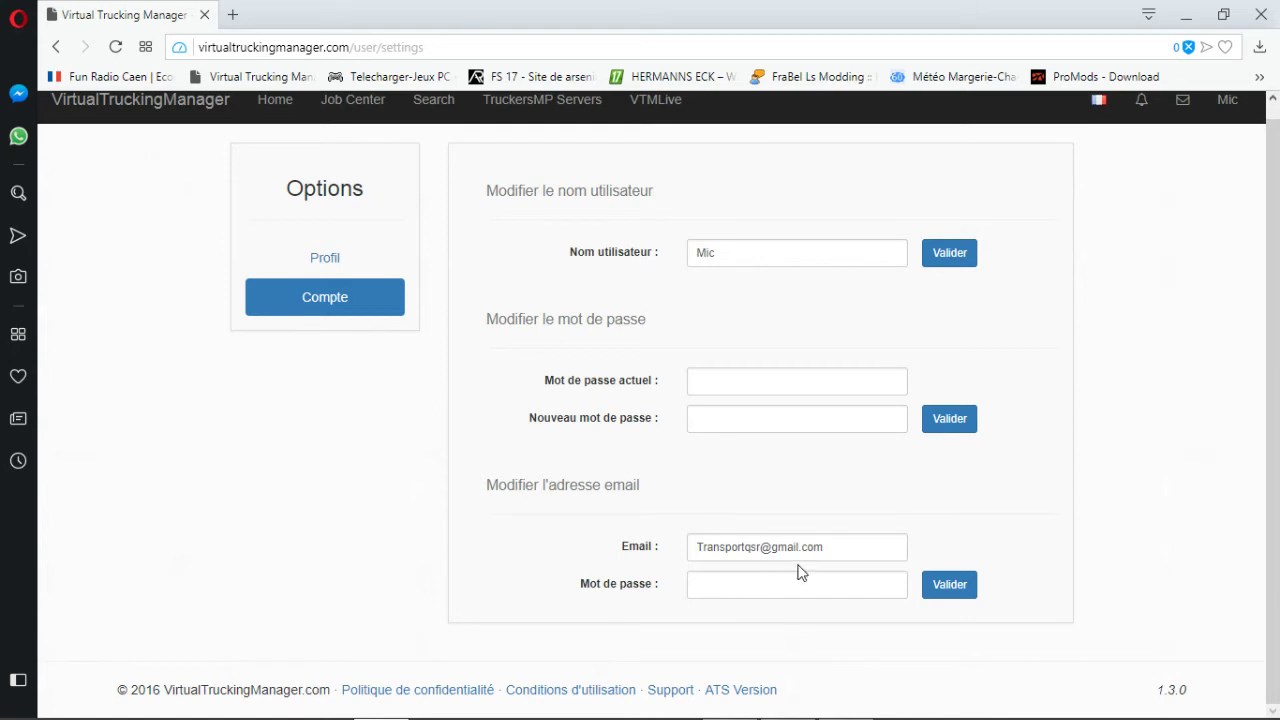
scroll(600, 505, up, 1)
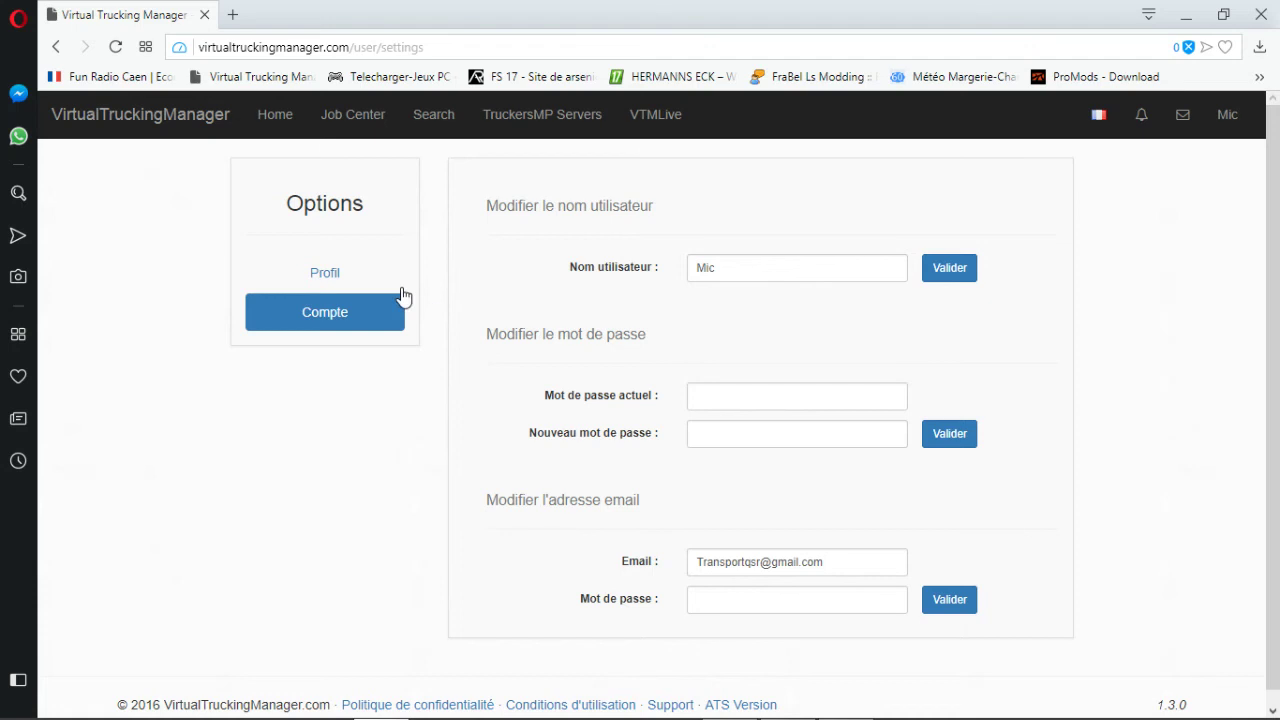
click(1229, 124)
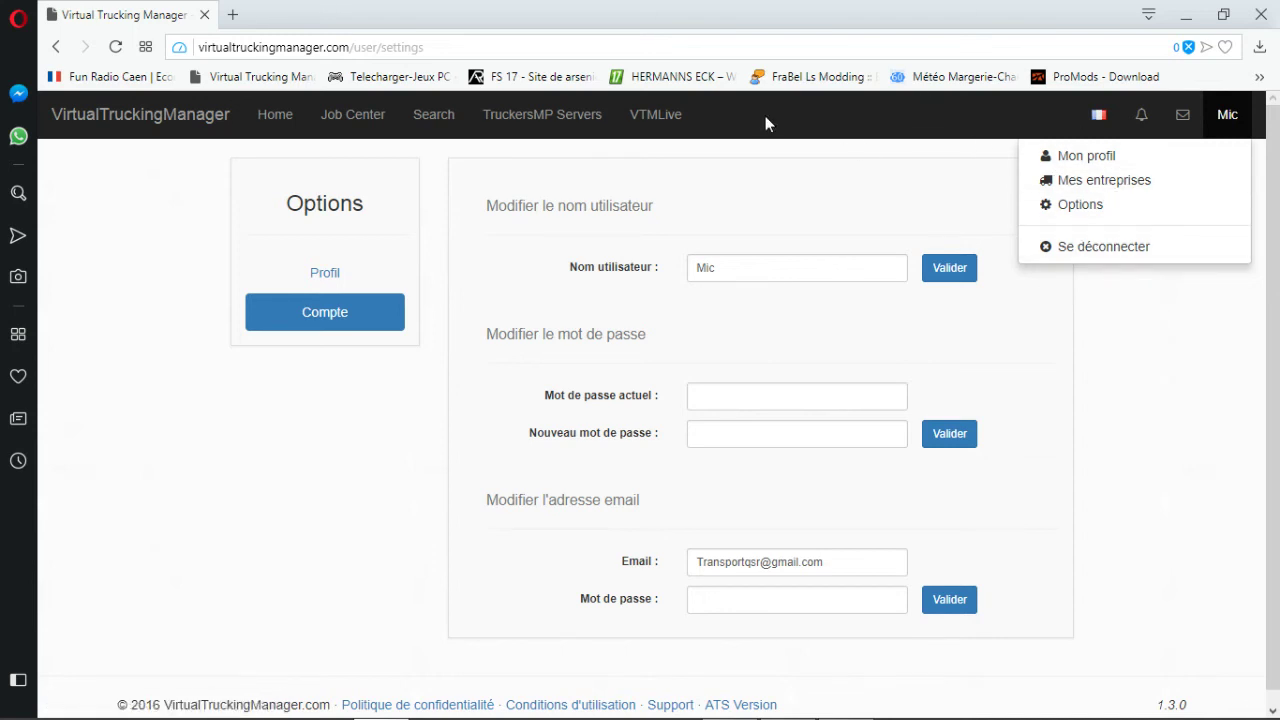
click(838, 136)
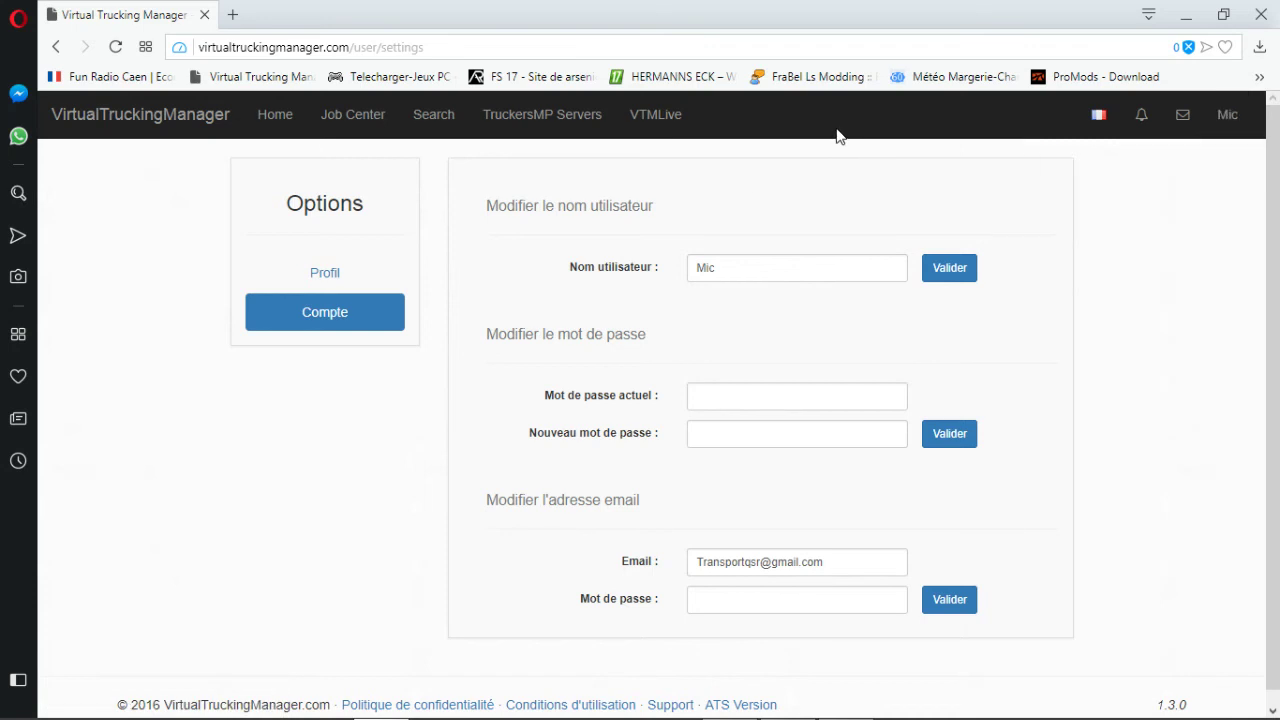
Open the Job Center and review the choices of the country filter.
click(347, 118)
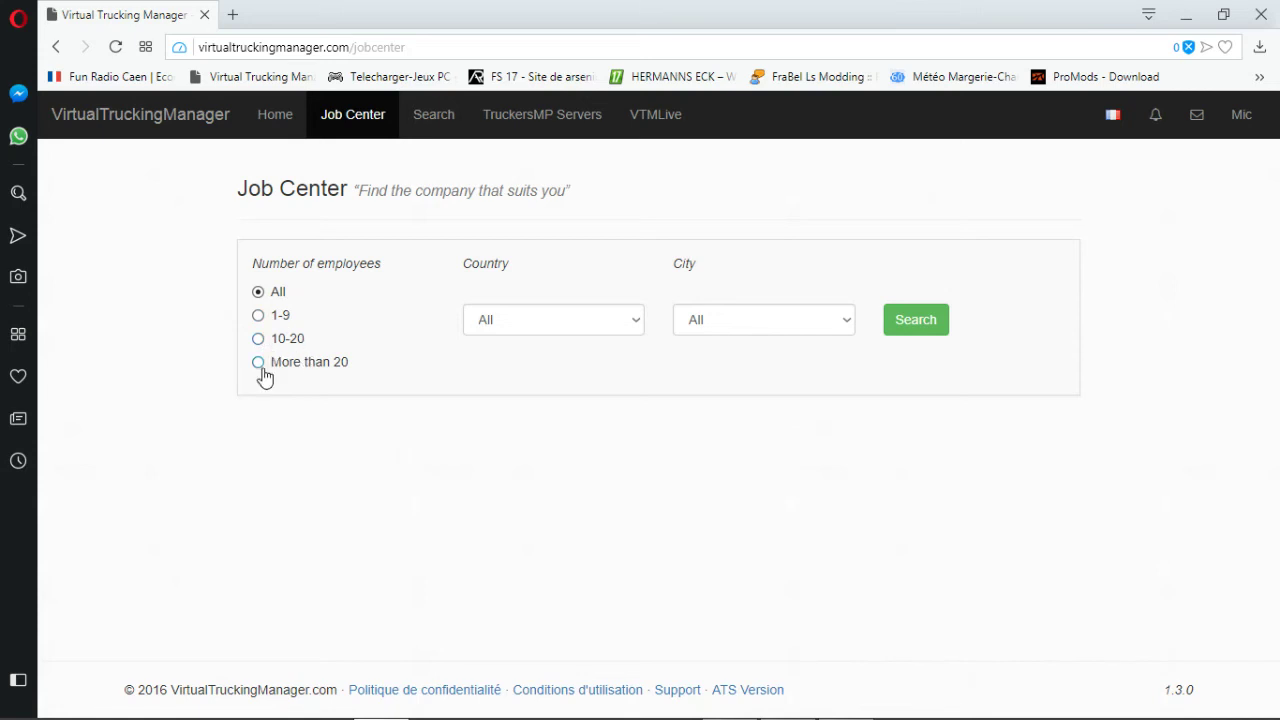
click(617, 318)
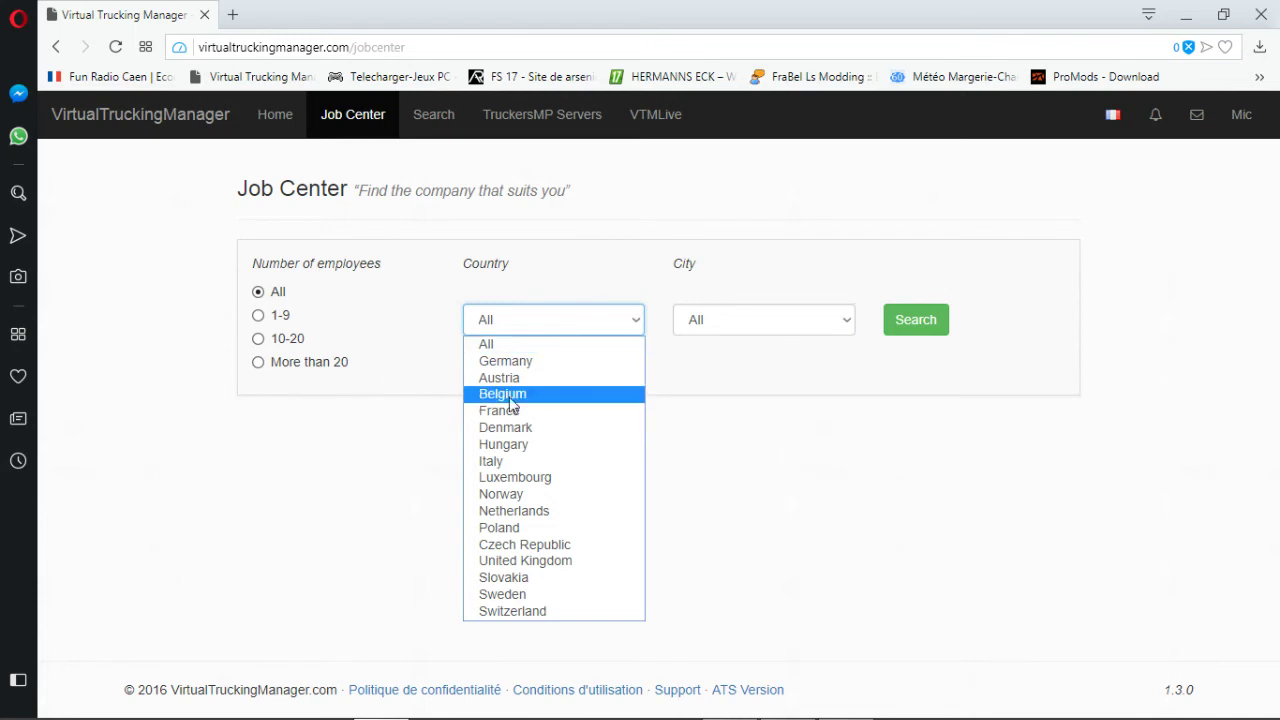
Search the Job Center for companies in the city of Calais and look over the results.
click(769, 321)
scroll(735, 600, down, 10)
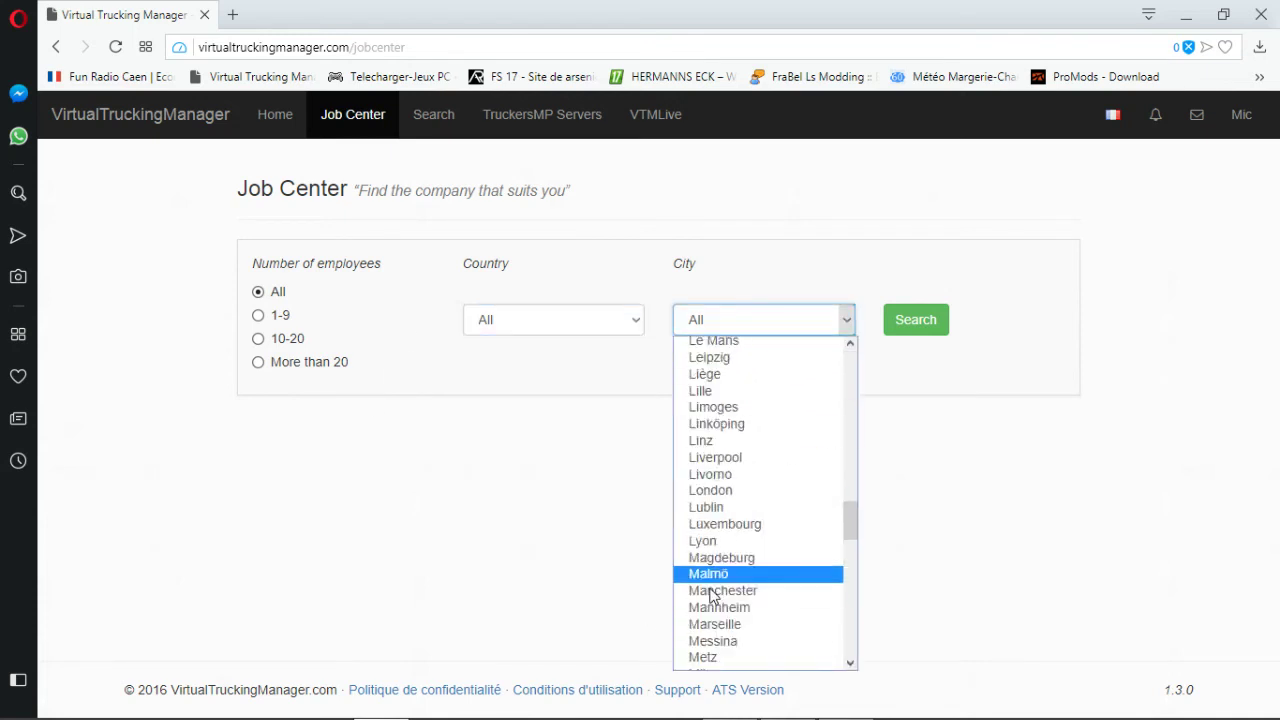
scroll(764, 526, up, 8)
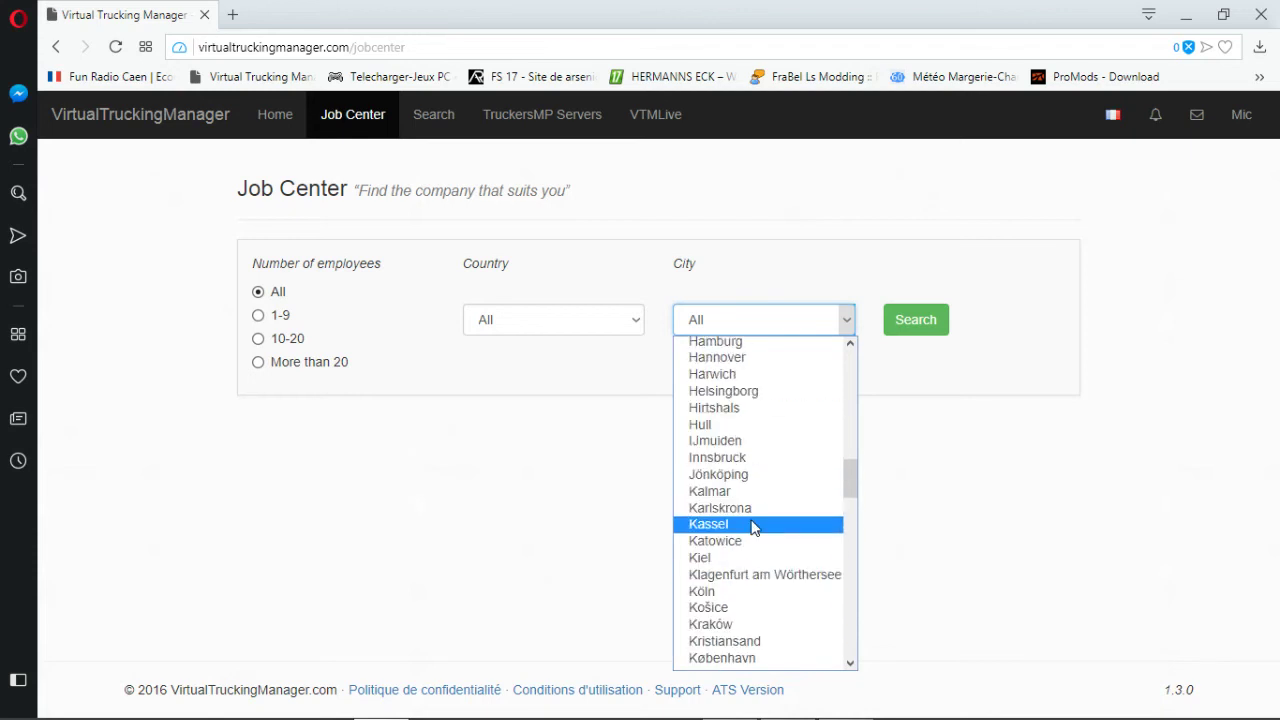
scroll(757, 526, up, 10)
scroll(757, 522, down, 3)
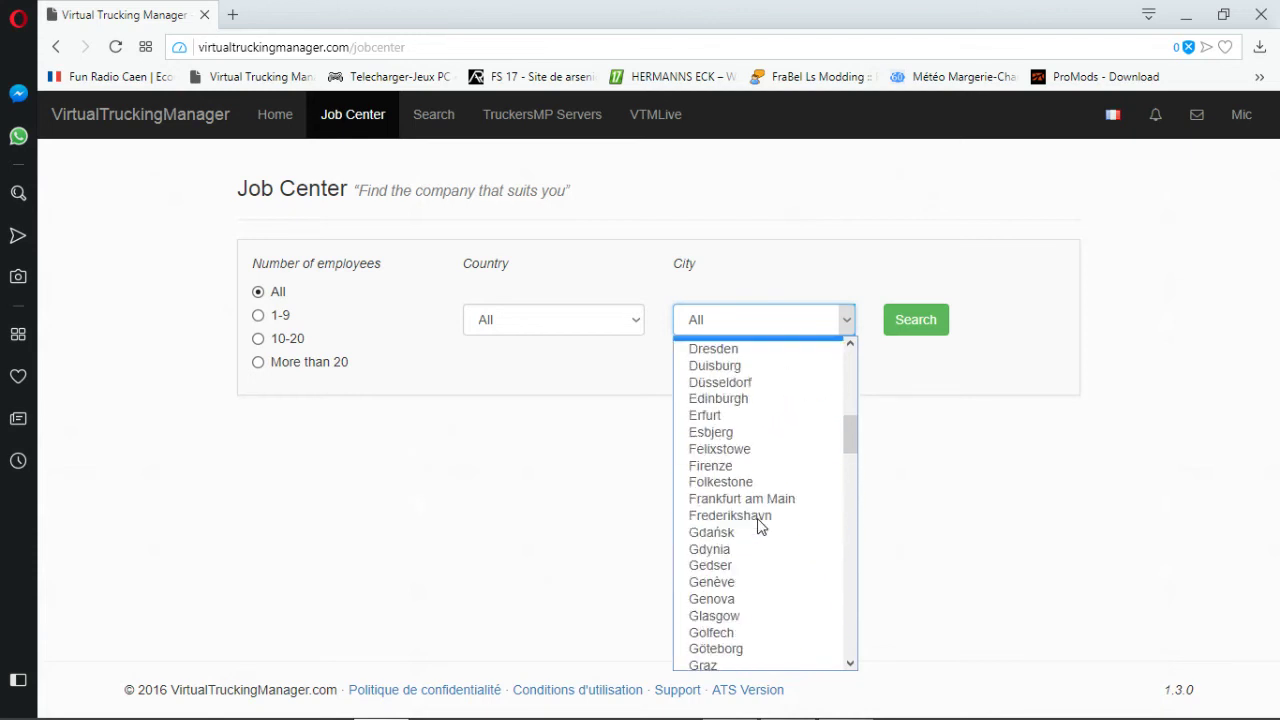
scroll(806, 456, down, 4)
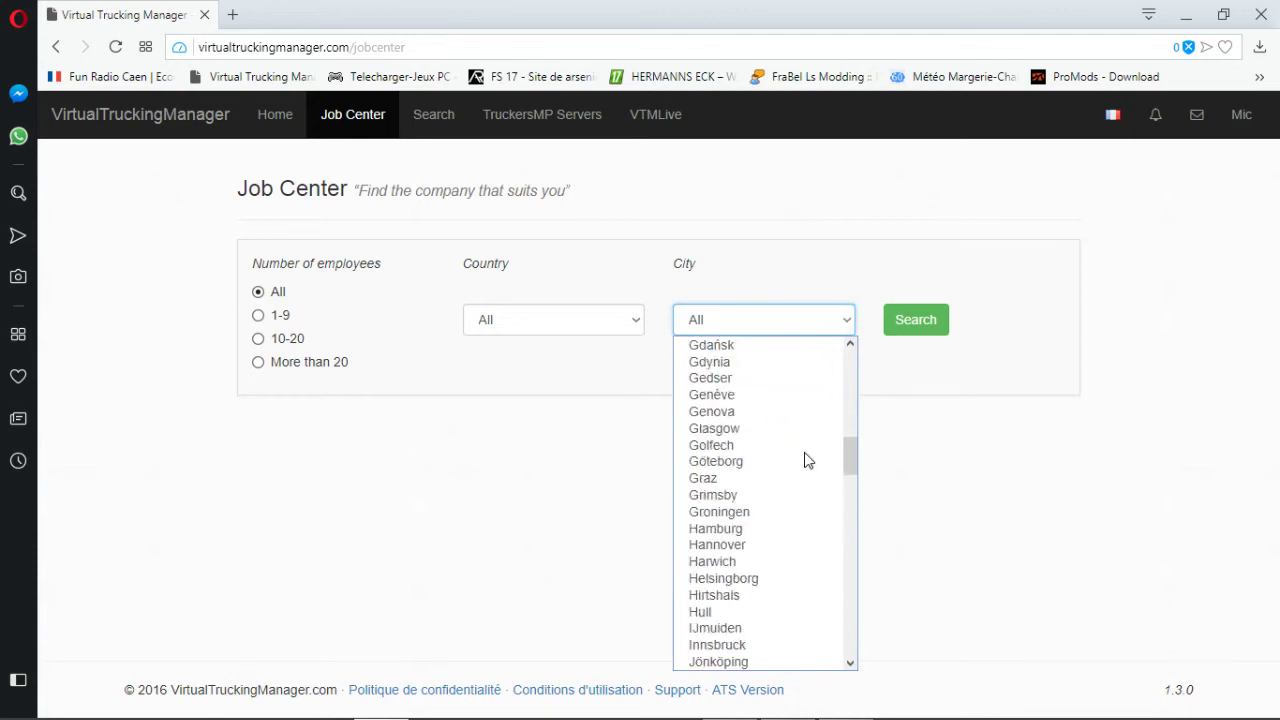
scroll(808, 460, up, 7)
scroll(797, 483, down, 10)
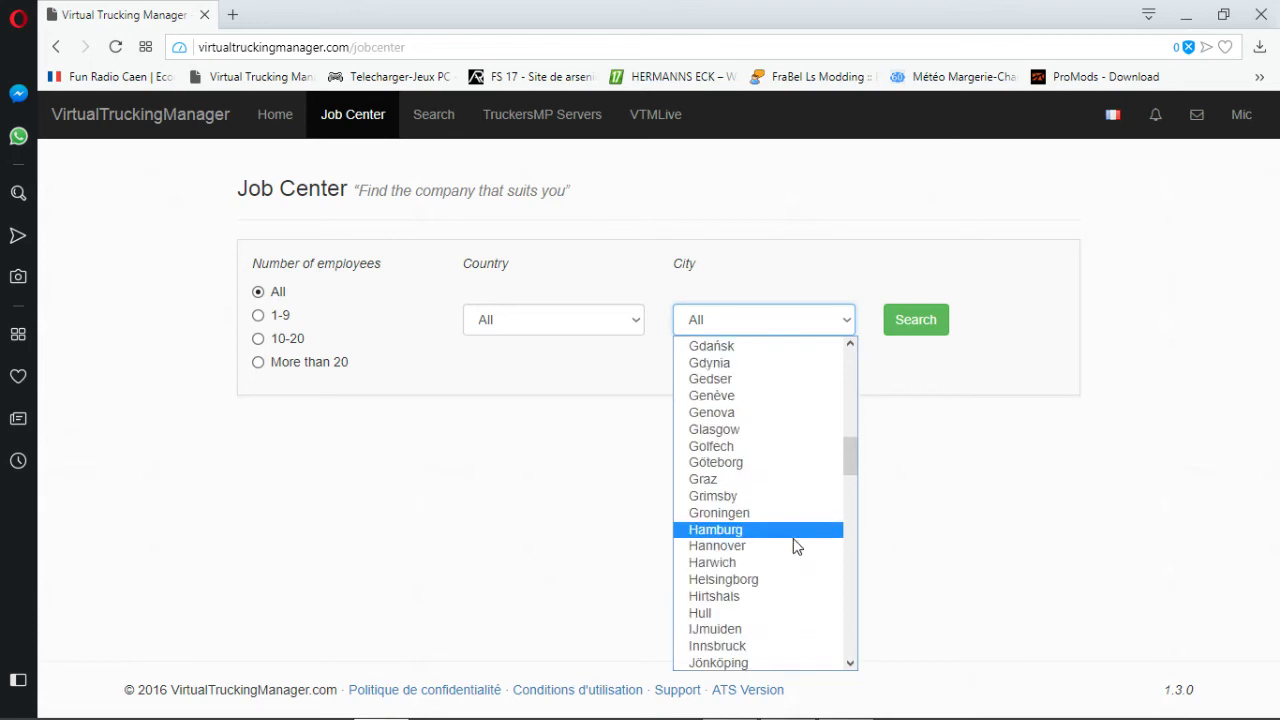
scroll(778, 515, up, 20)
scroll(777, 508, up, 1)
scroll(770, 540, down, 4)
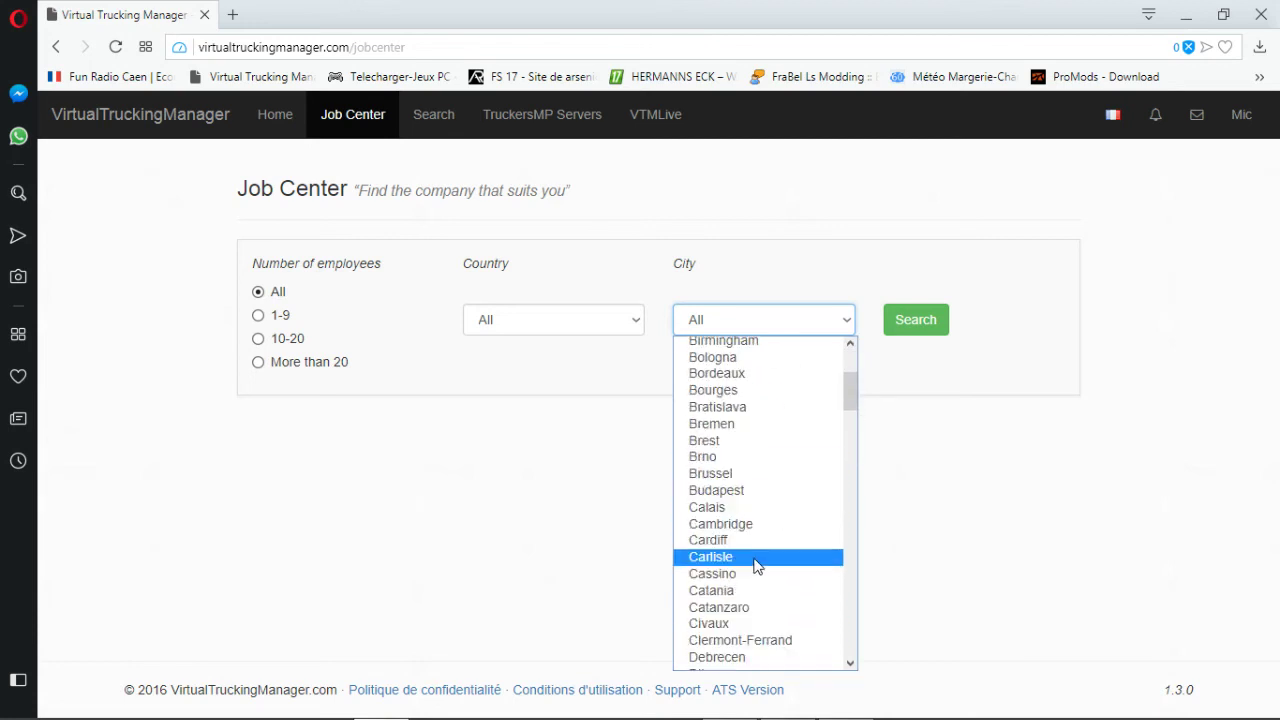
click(730, 507)
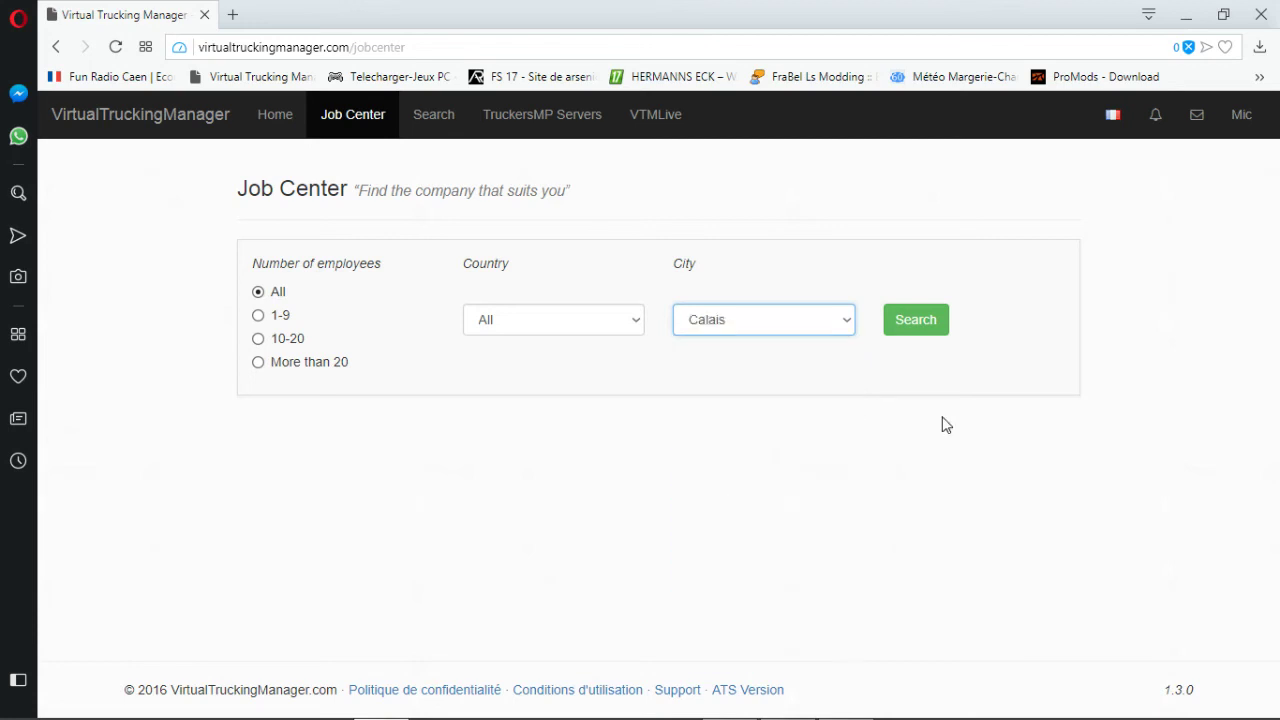
click(886, 328)
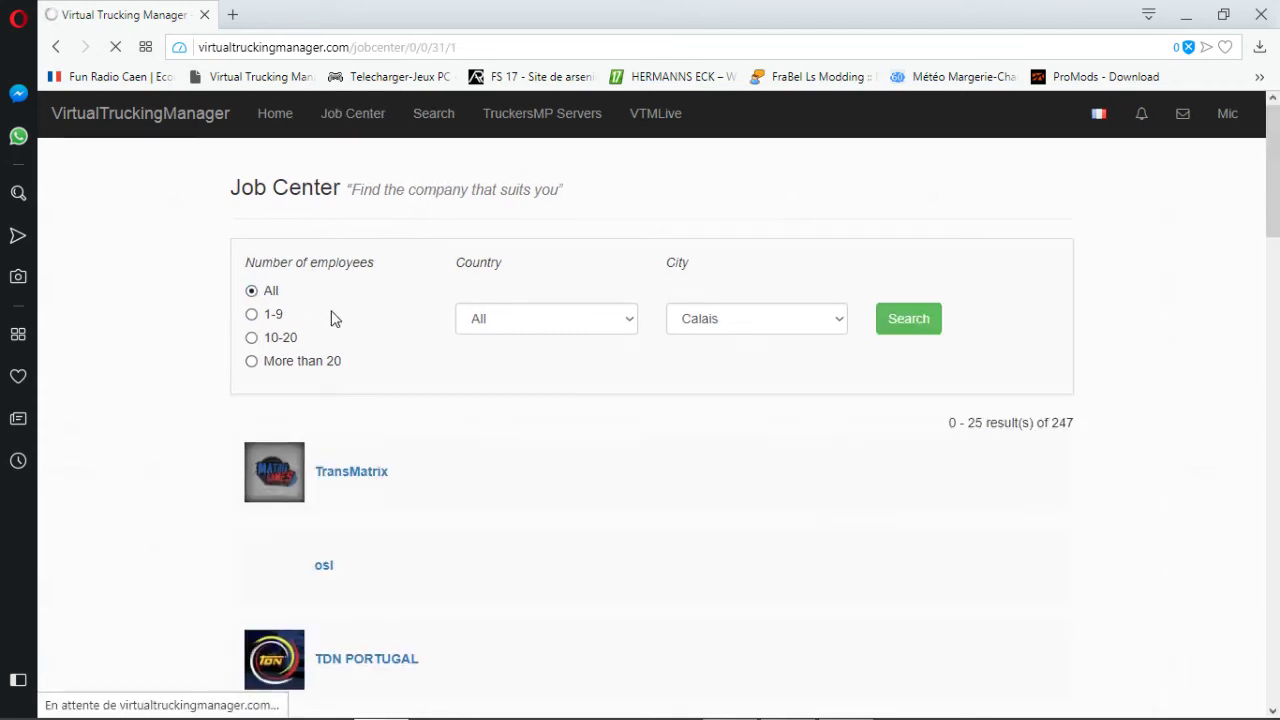
scroll(368, 294, down, 3)
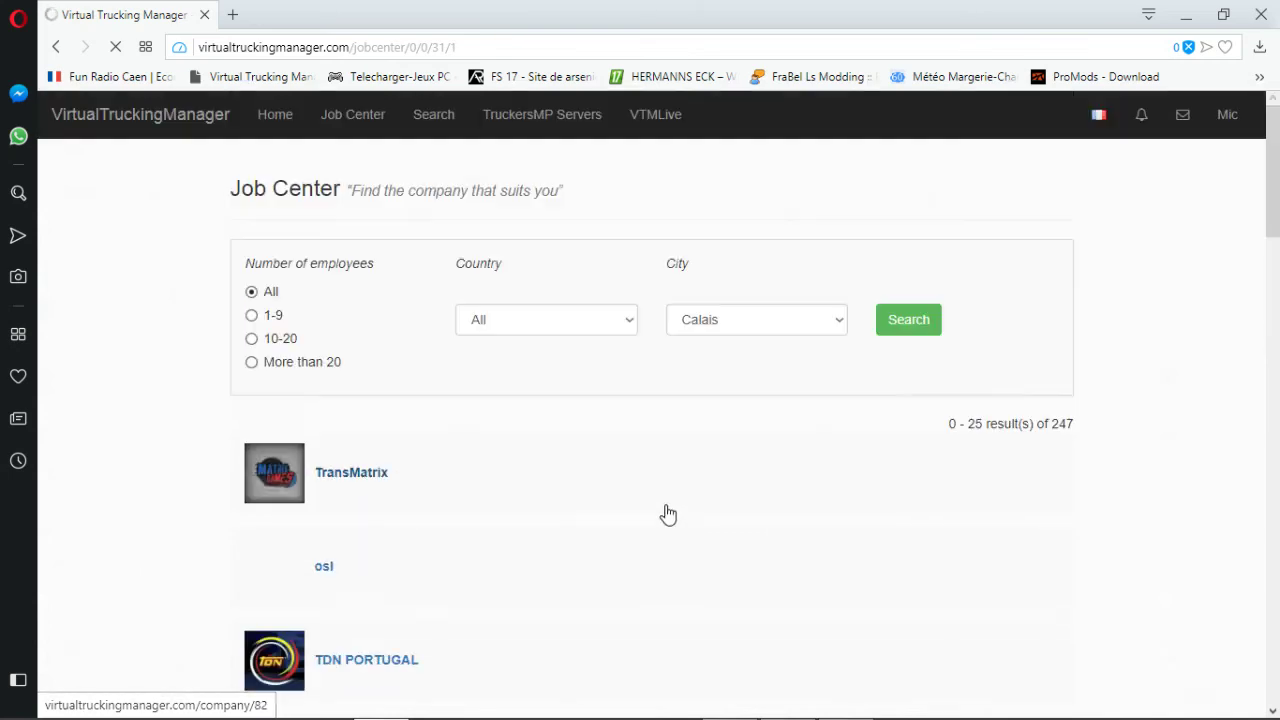
scroll(666, 514, up, 3)
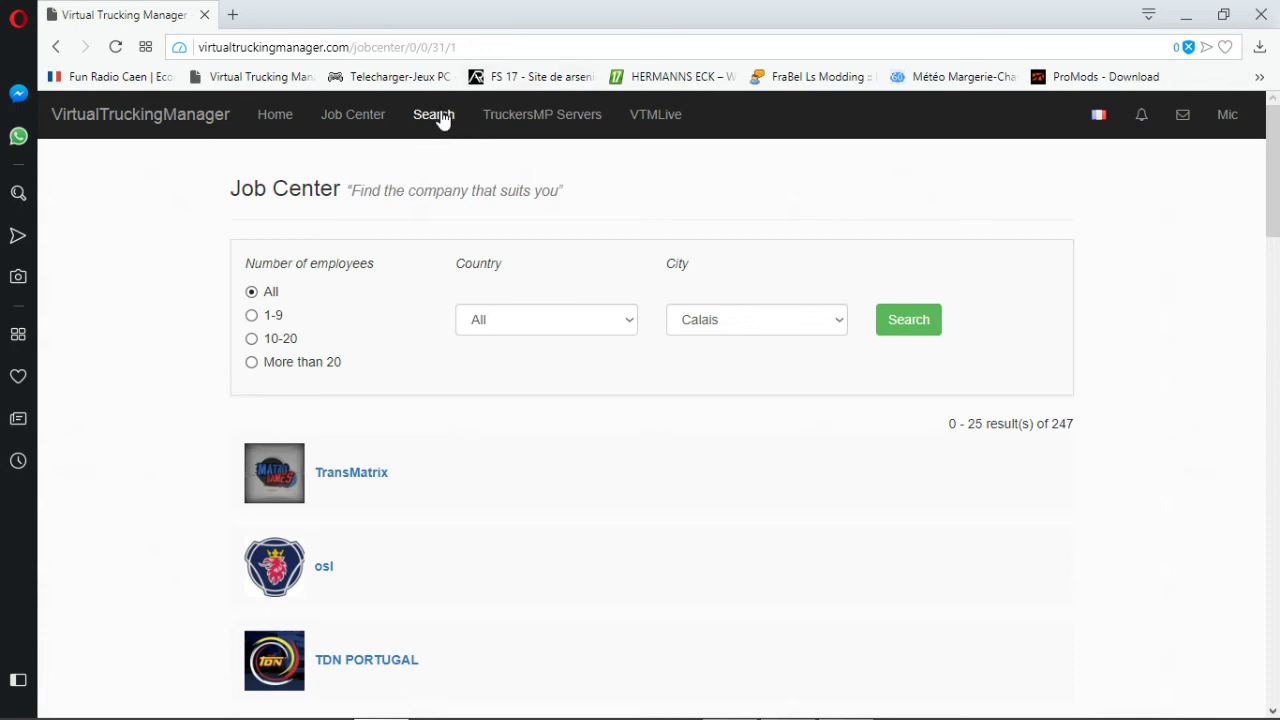
Open the user and company search and search among users for the account's own username.
click(443, 118)
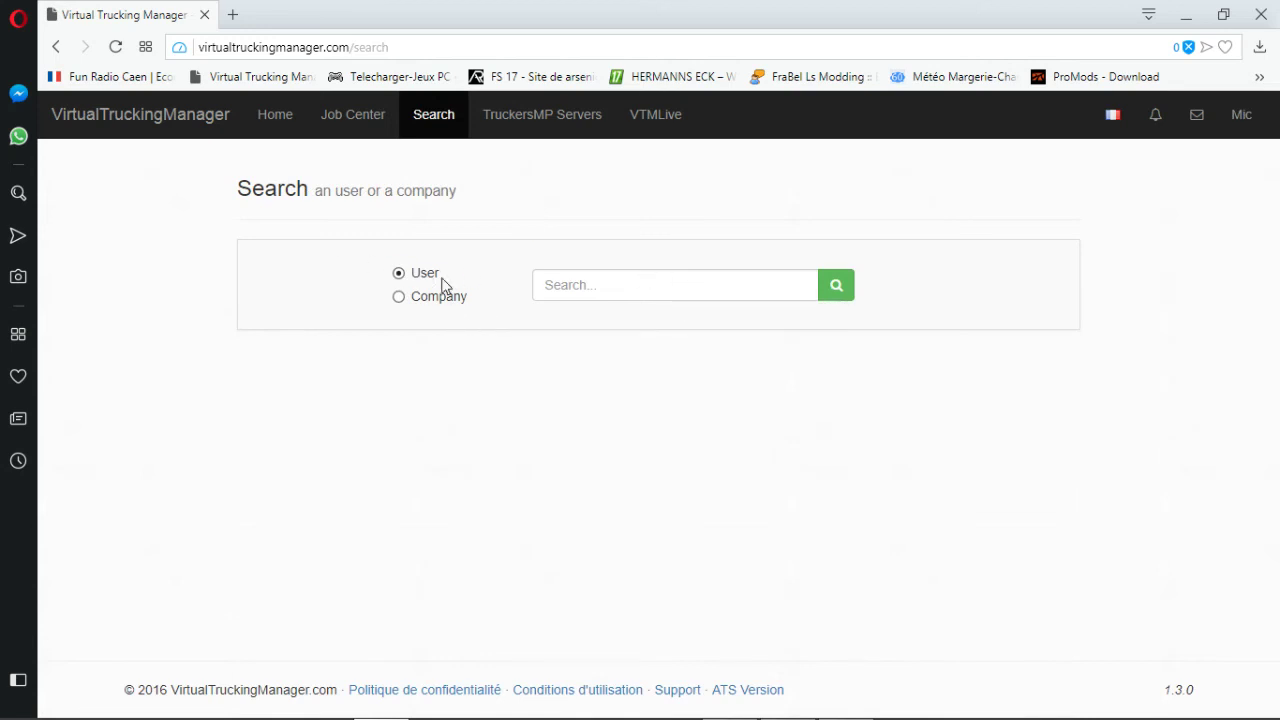
click(638, 276)
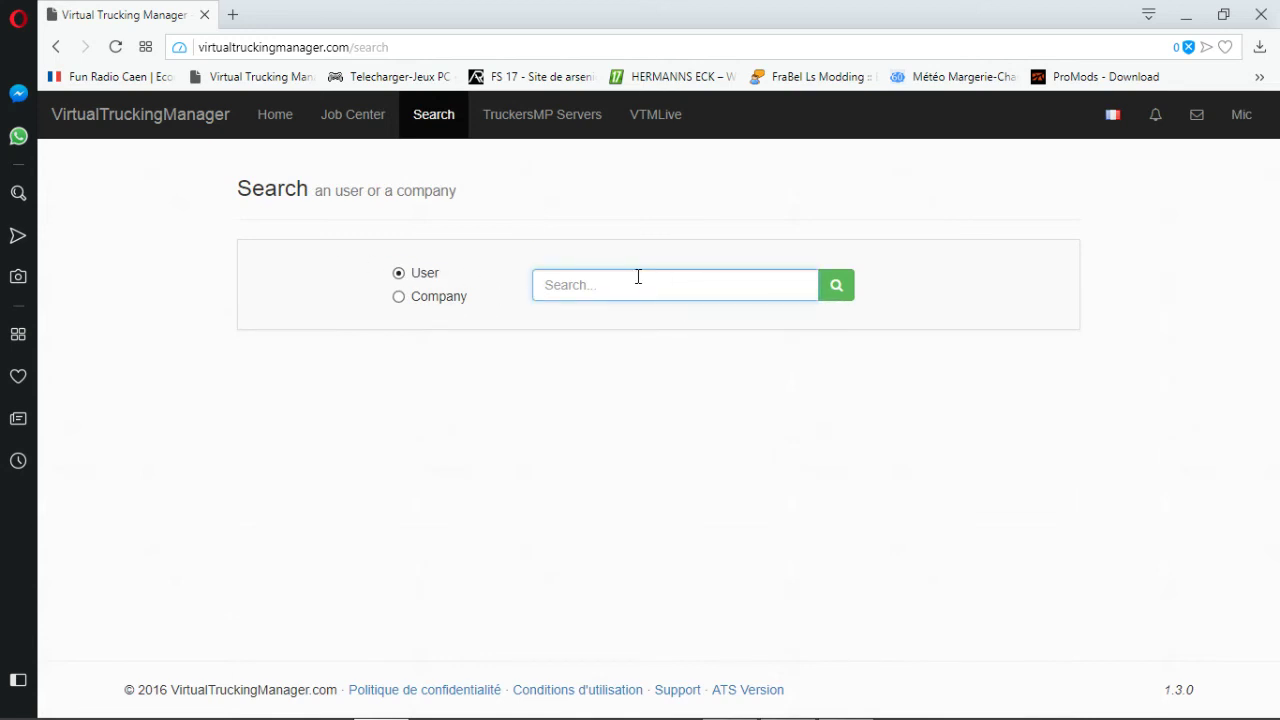
text(Mic)
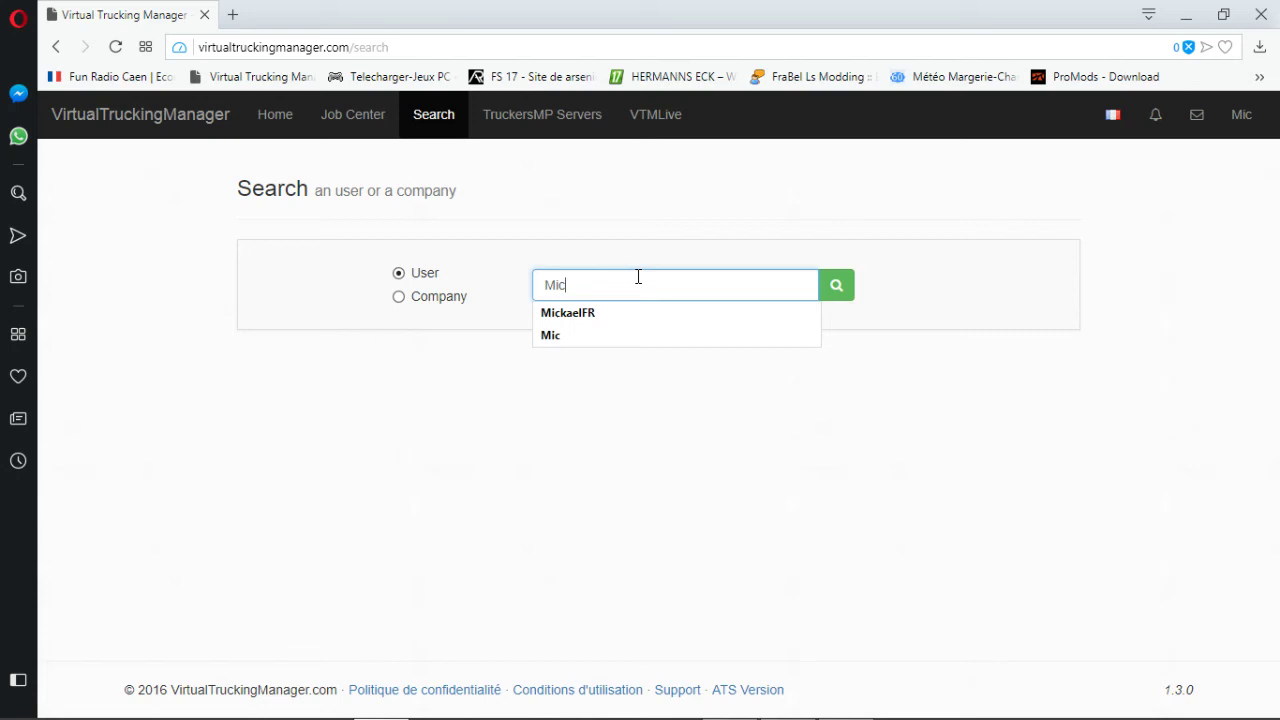
click(574, 337)
click(855, 287)
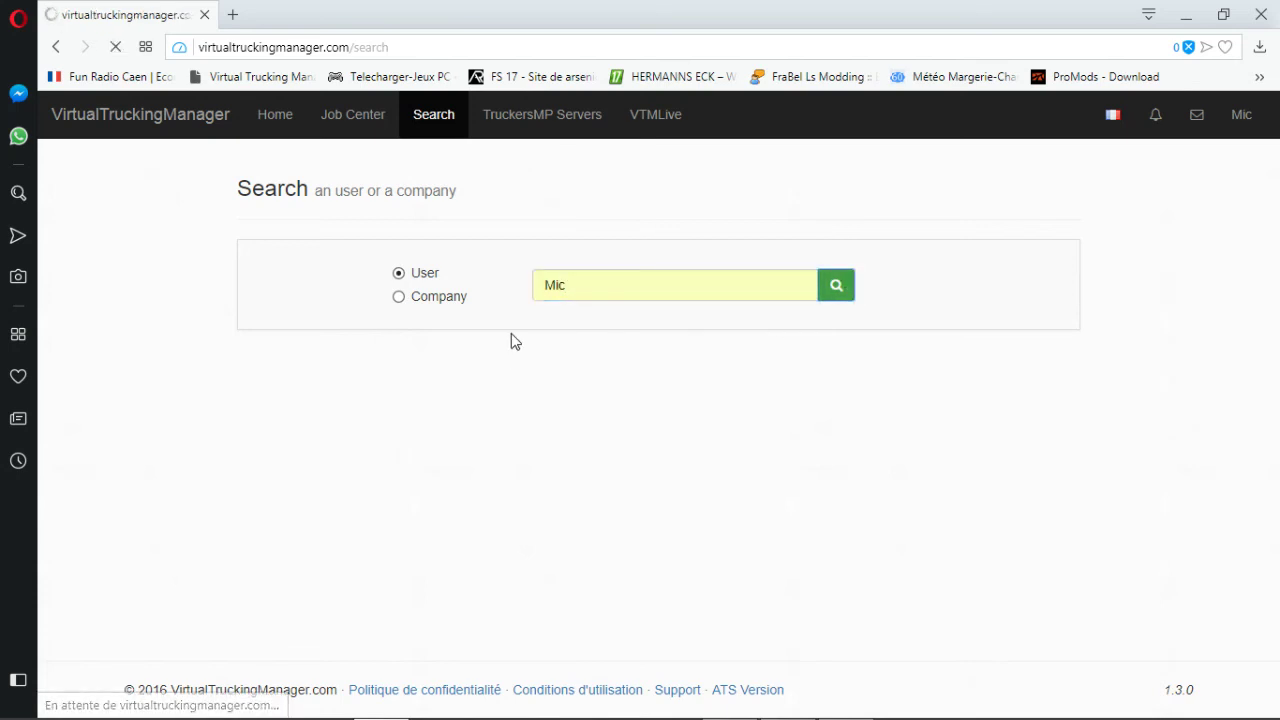
Browse the list of matching users and open the profile of the driver whose avatar shows a pair of eyes.
scroll(511, 401, down, 10)
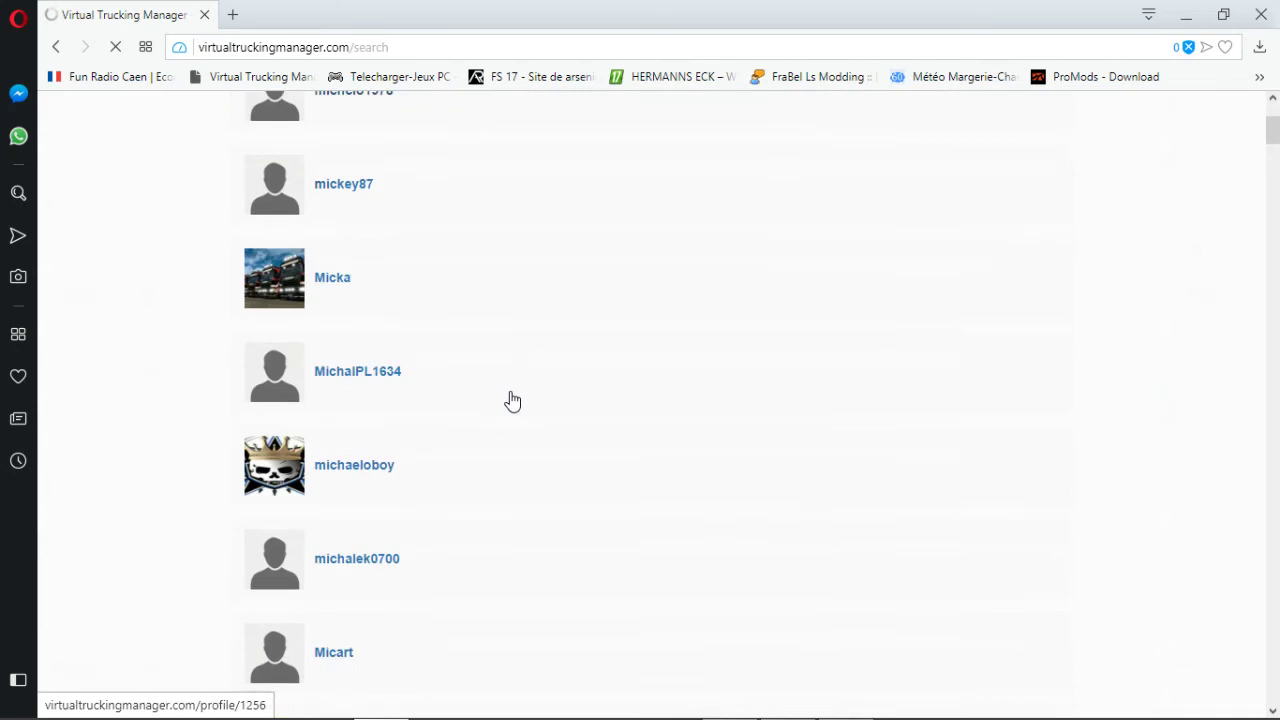
scroll(380, 350, down, 10)
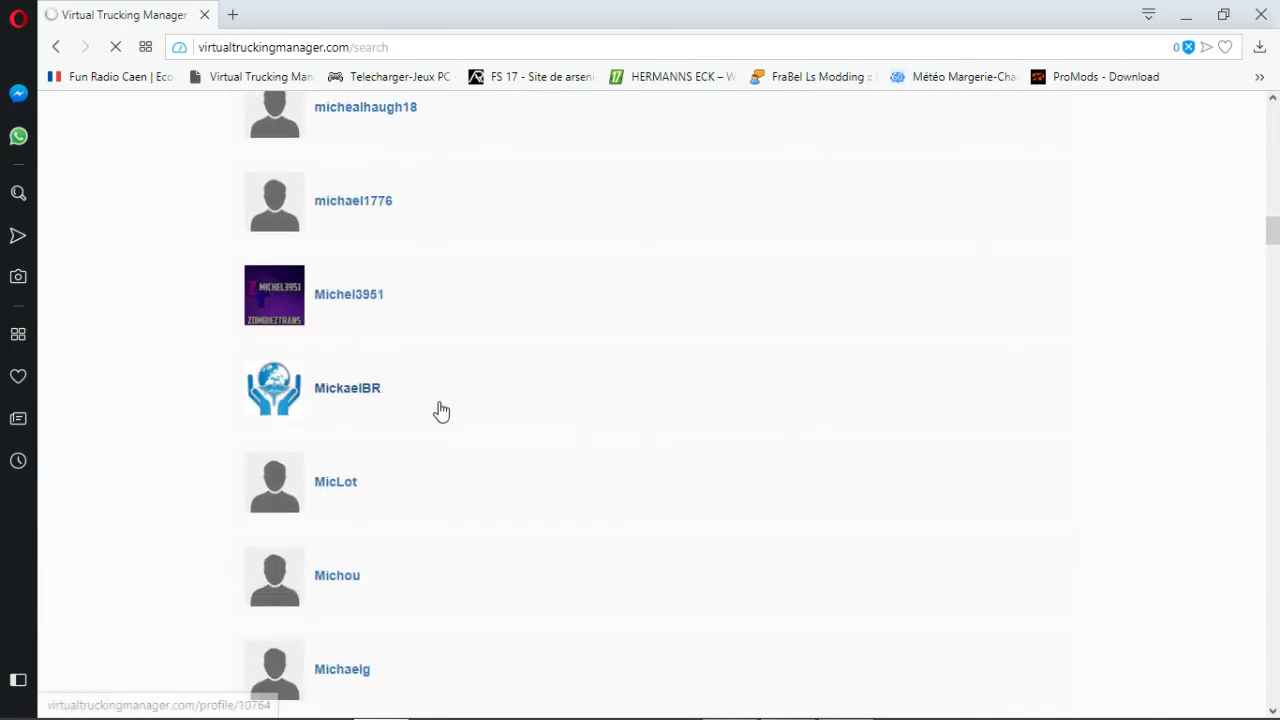
scroll(463, 411, down, 5)
scroll(465, 405, down, 12)
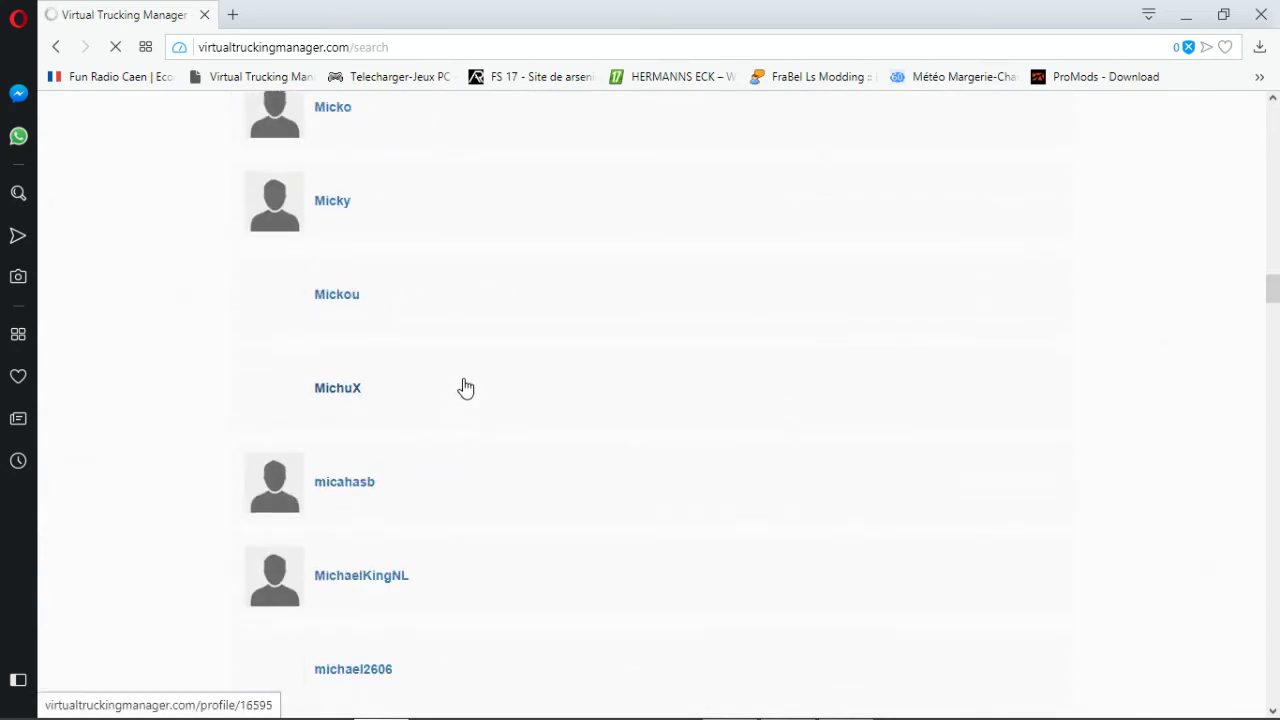
scroll(465, 383, down, 15)
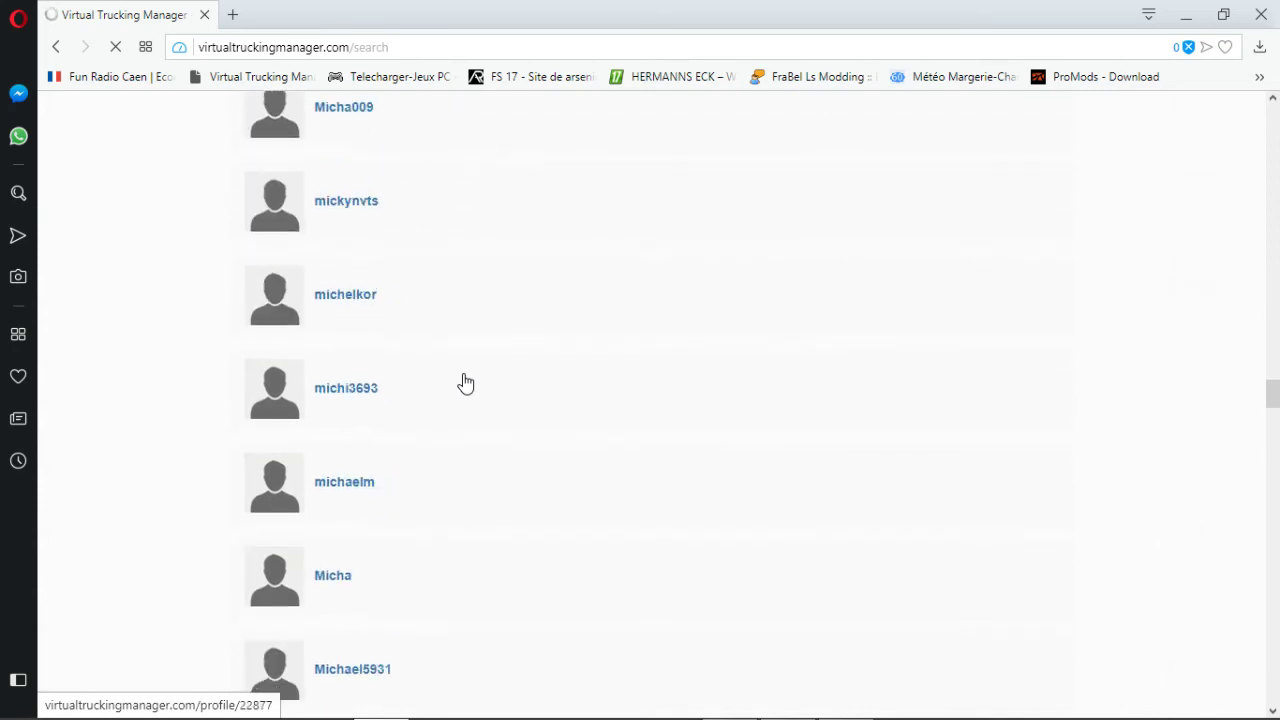
scroll(465, 383, down, 15)
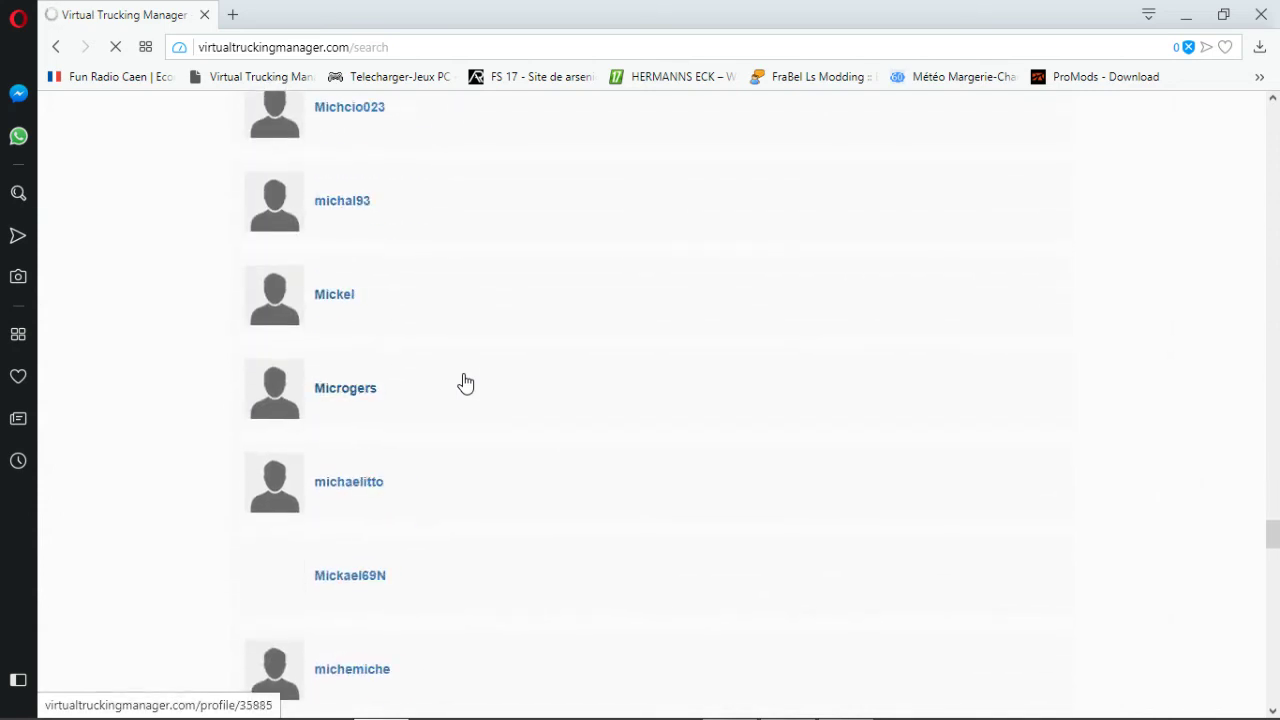
scroll(465, 383, down, 10)
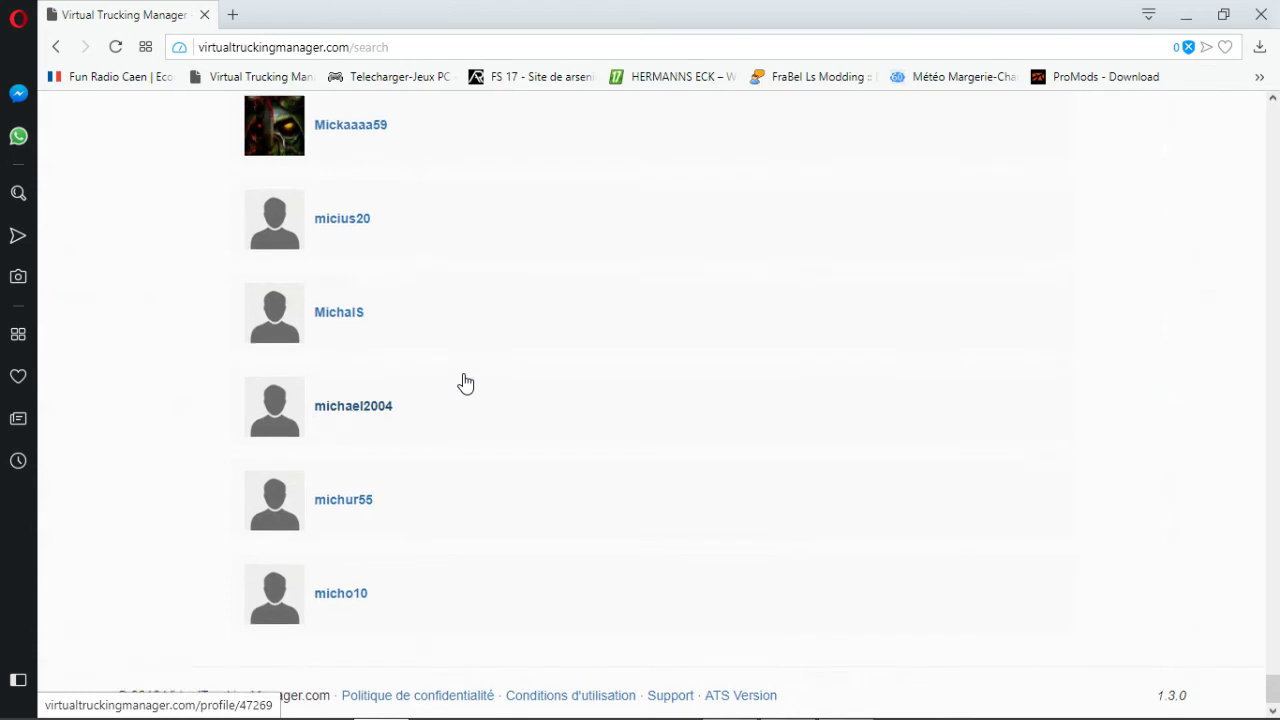
scroll(465, 383, down, 10)
scroll(465, 383, up, 5)
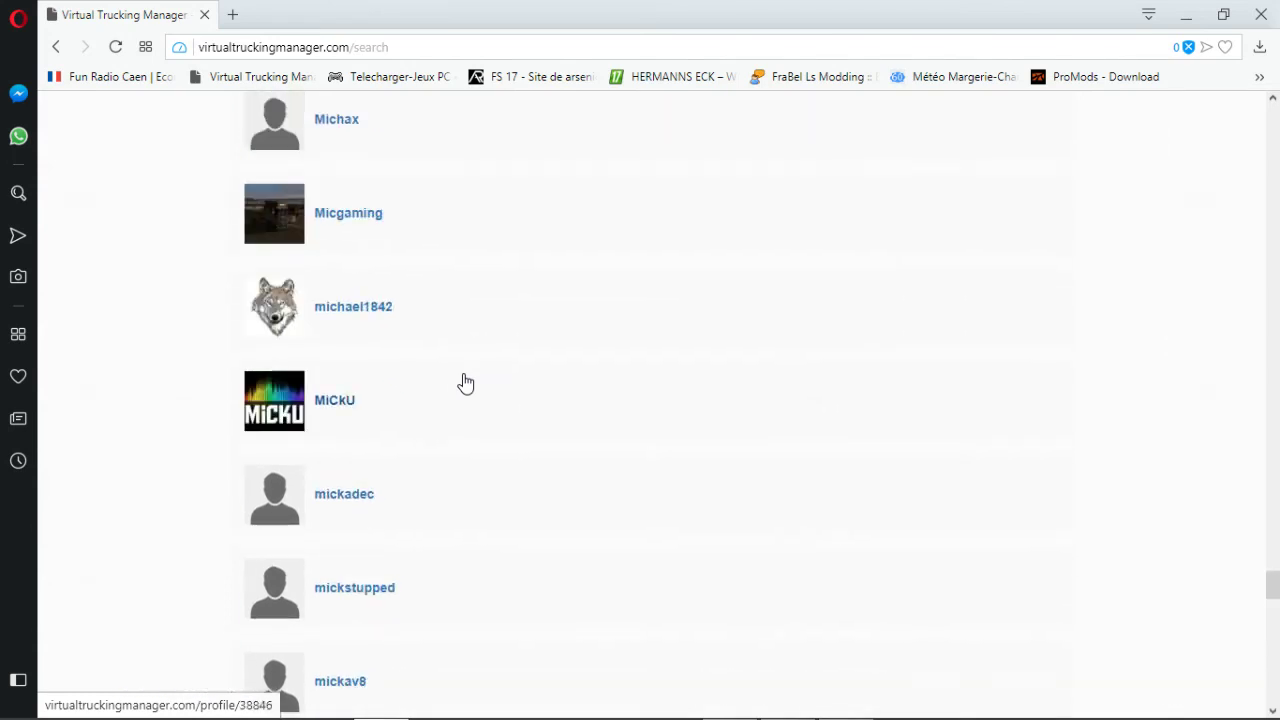
scroll(465, 383, down, 4)
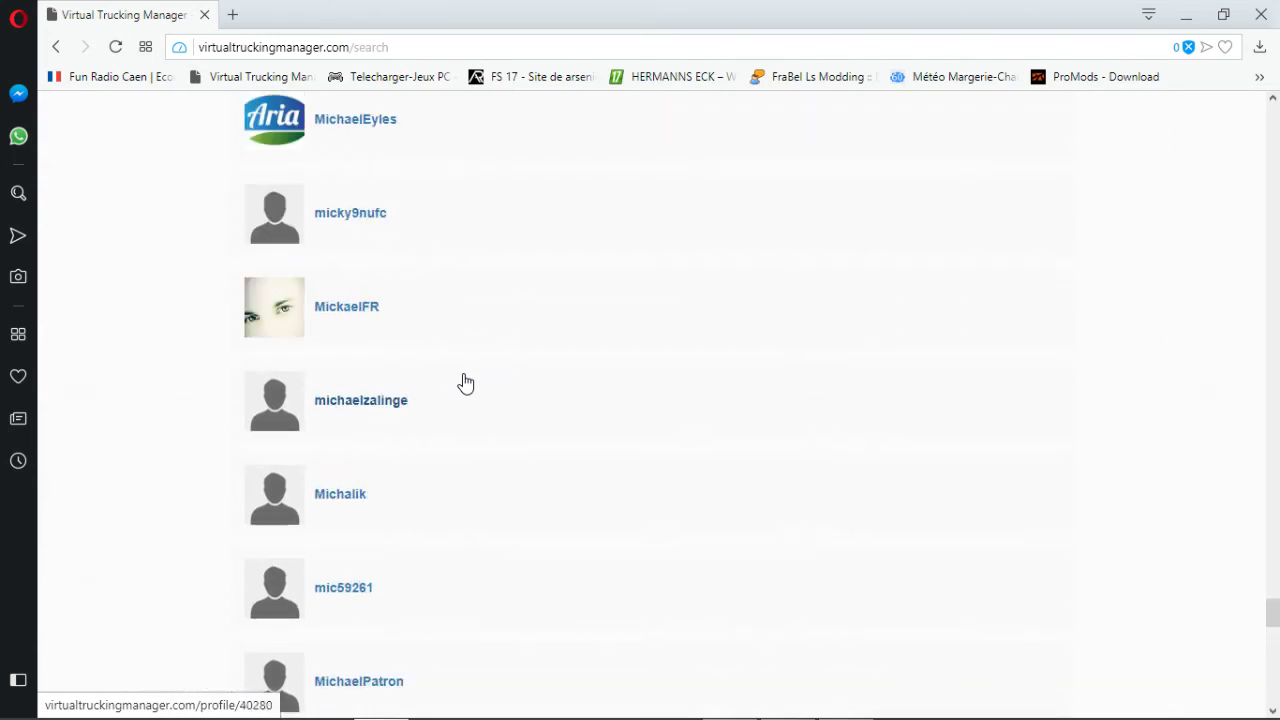
click(360, 312)
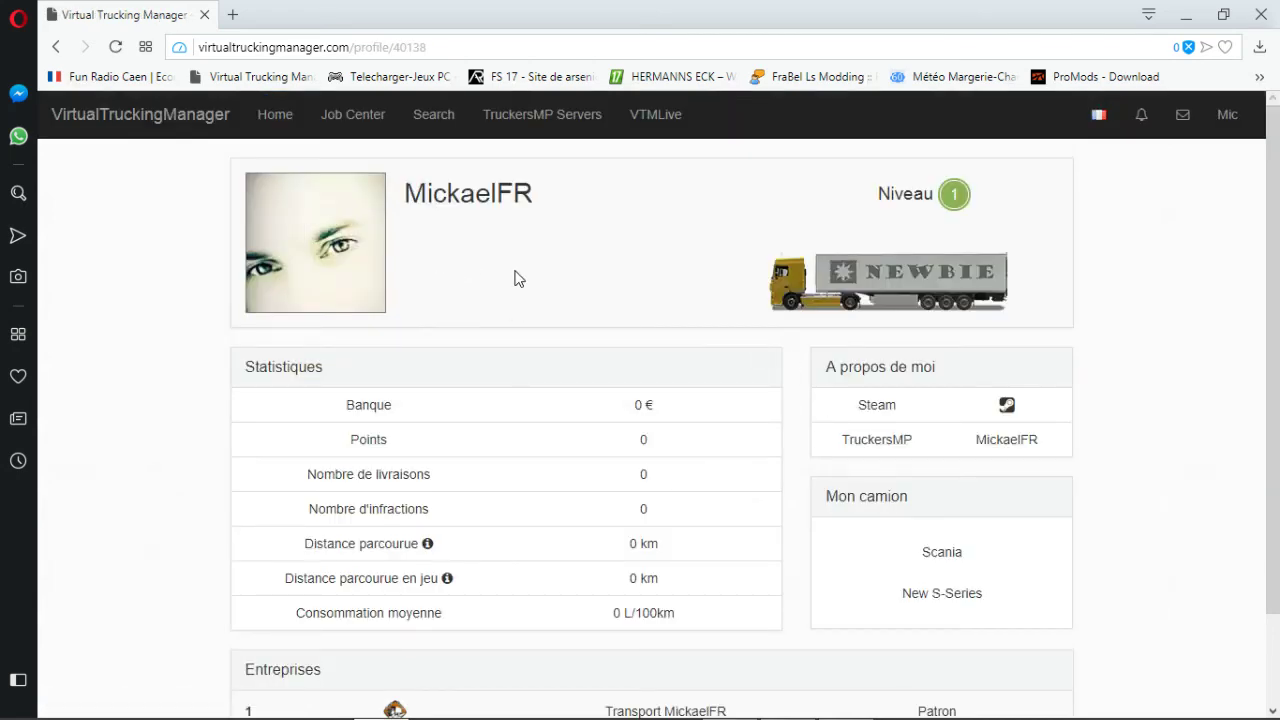
Open the company listed on the driver's profile and examine its statistics, ranking, management staff and drivers.
scroll(520, 276, down, 2)
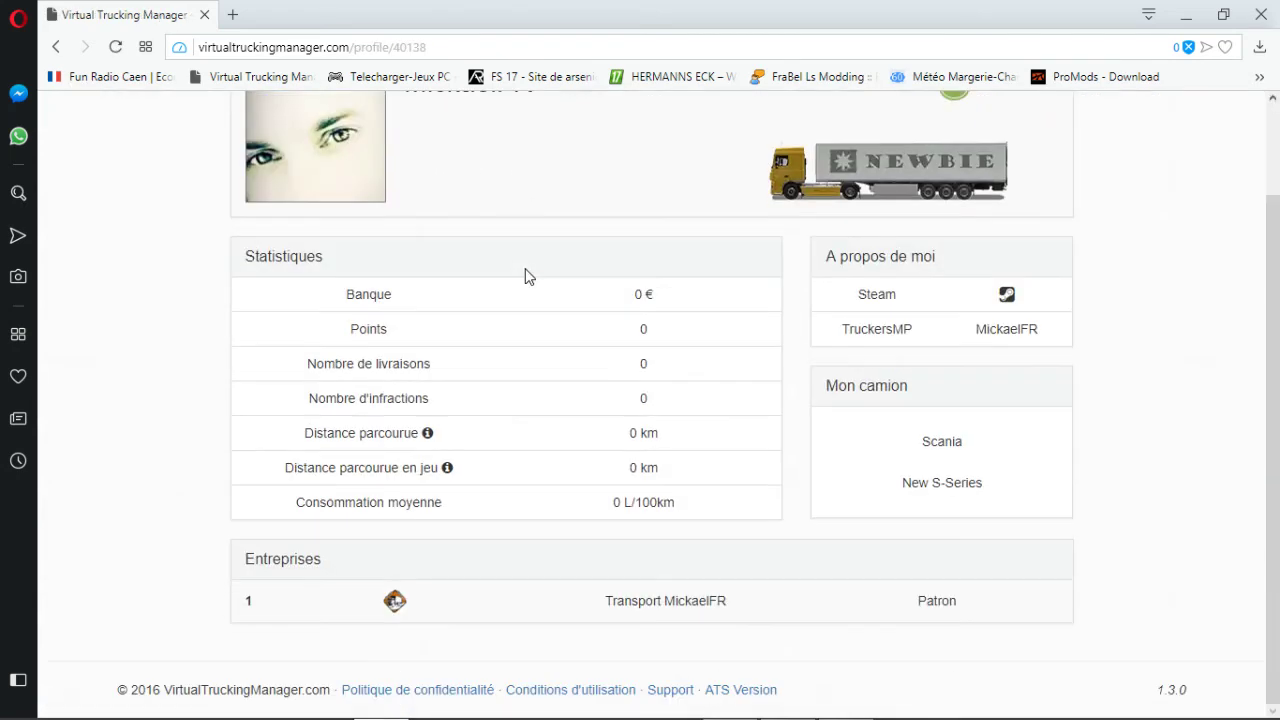
click(673, 605)
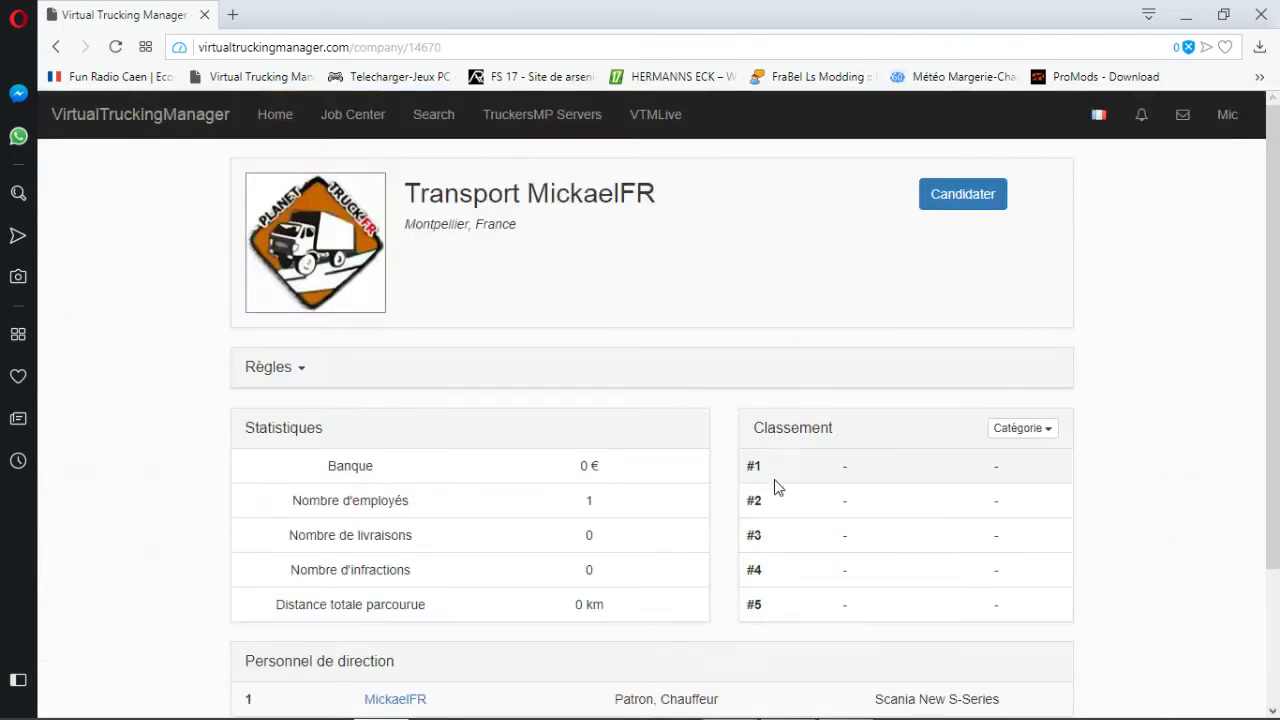
scroll(771, 478, down, 3)
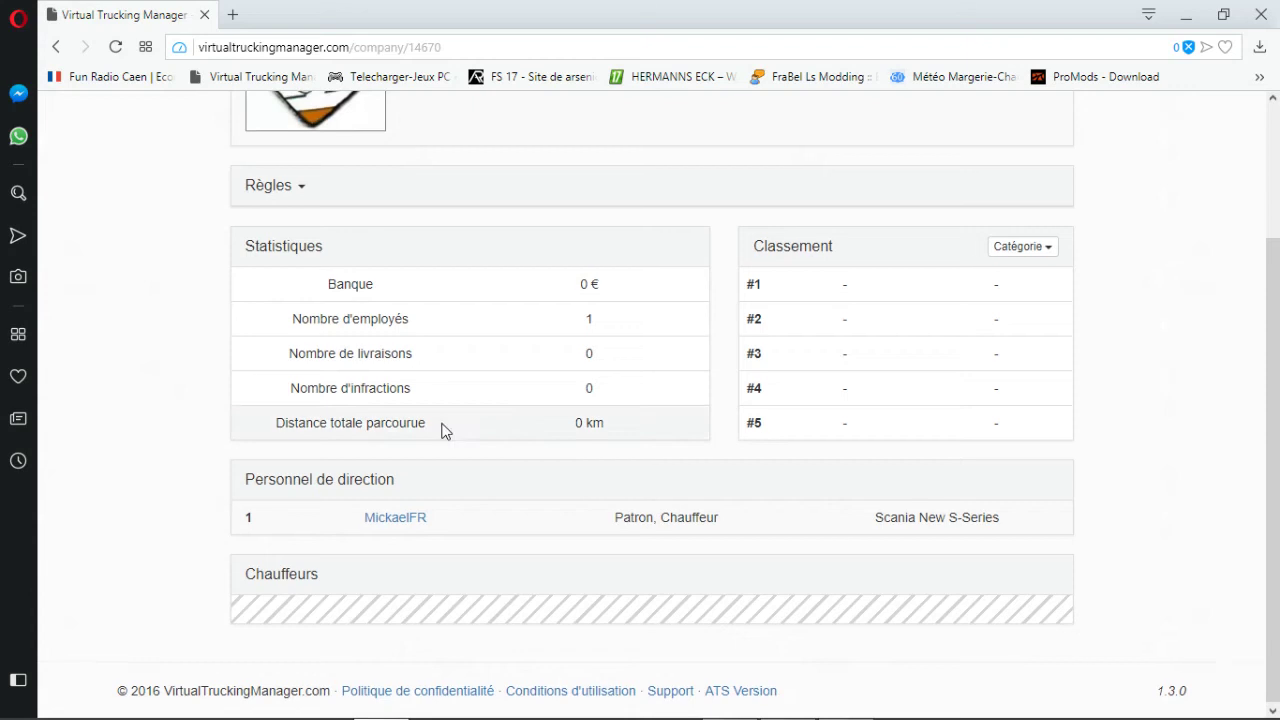
scroll(440, 430, up, 3)
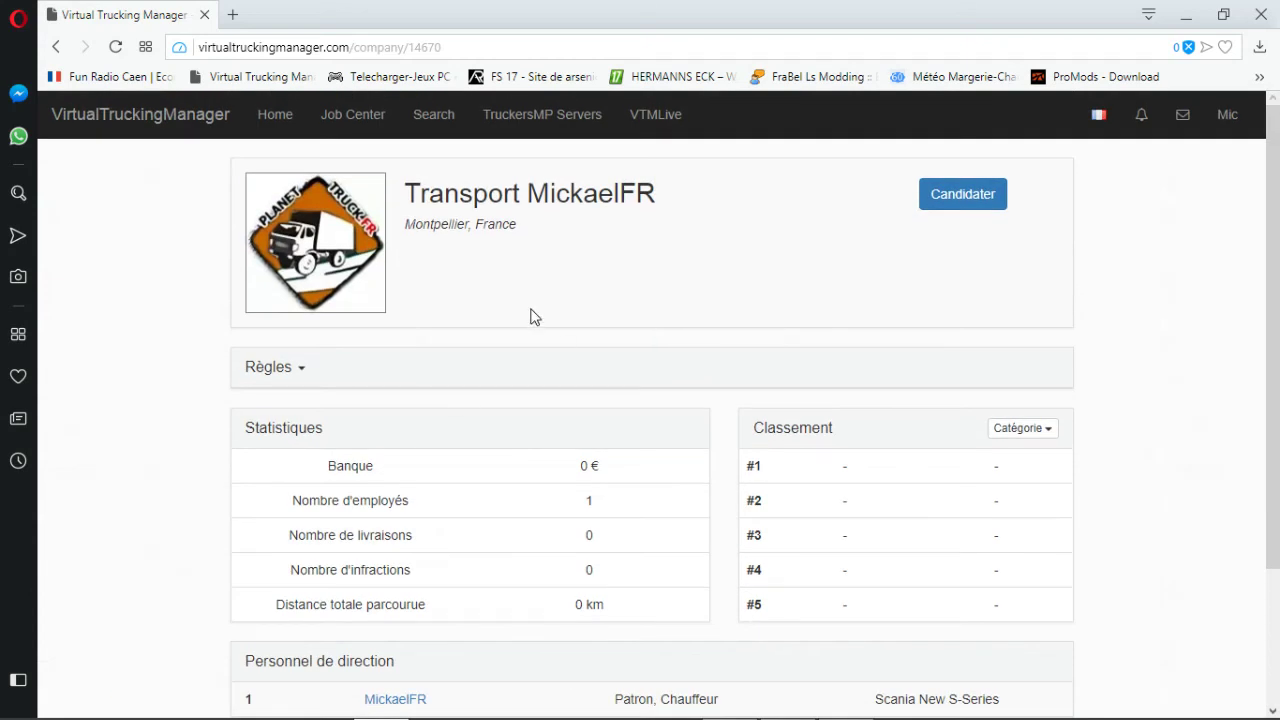
Return to the driver's profile, revisit the linked company page once more and go back to the profile.
click(56, 48)
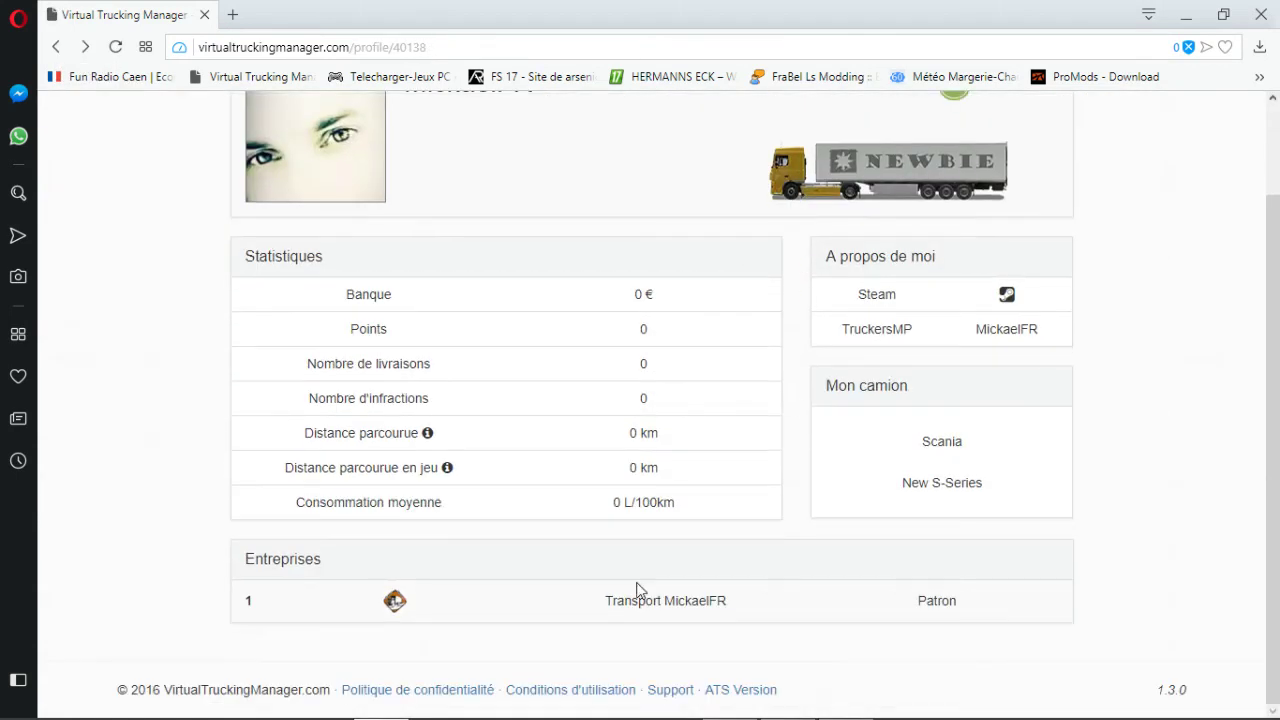
click(669, 603)
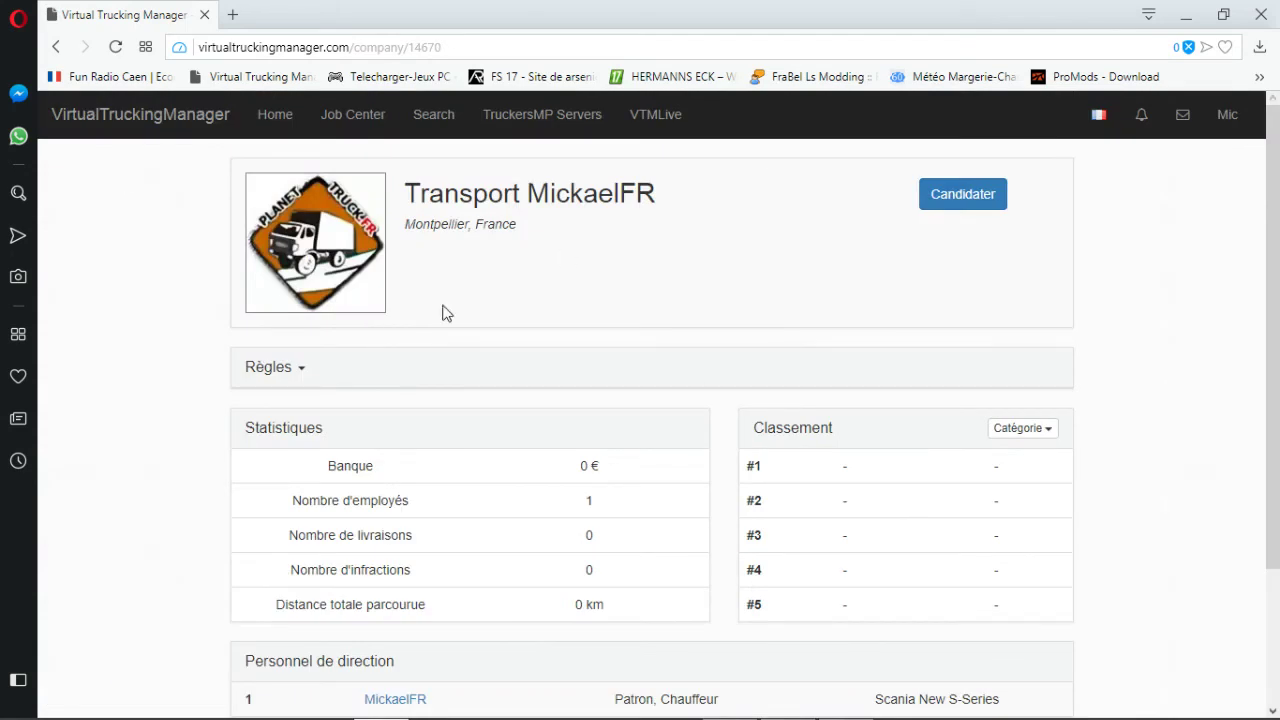
click(57, 48)
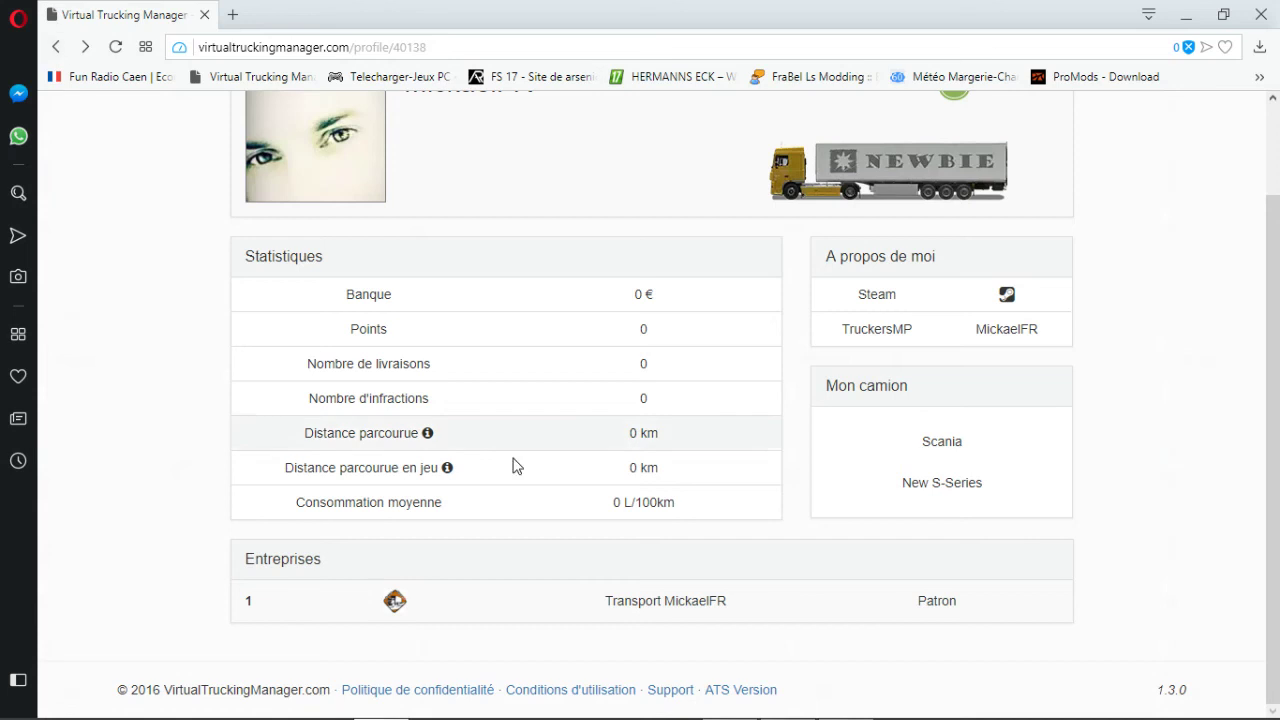
scroll(588, 487, up, 1)
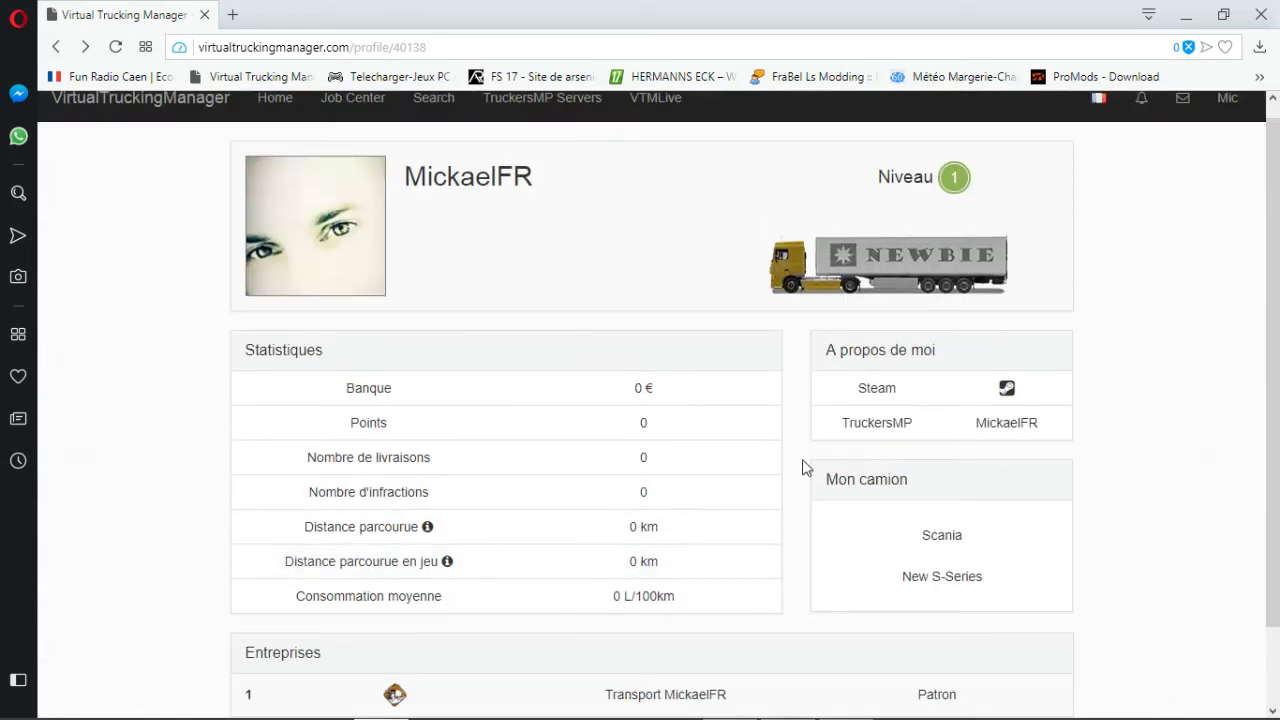
Open the user and company search and search among companies for "Trs" followed by the driver's username with a lowercase ending.
scroll(370, 160, up, 1)
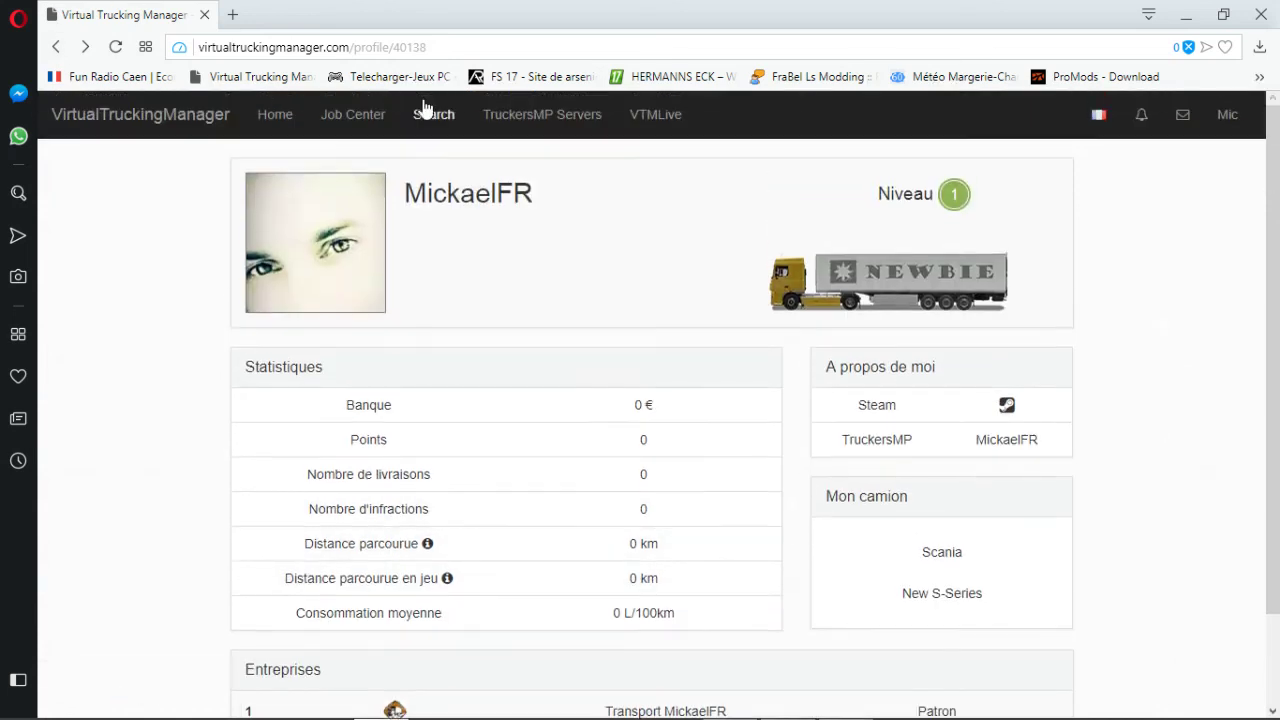
click(430, 118)
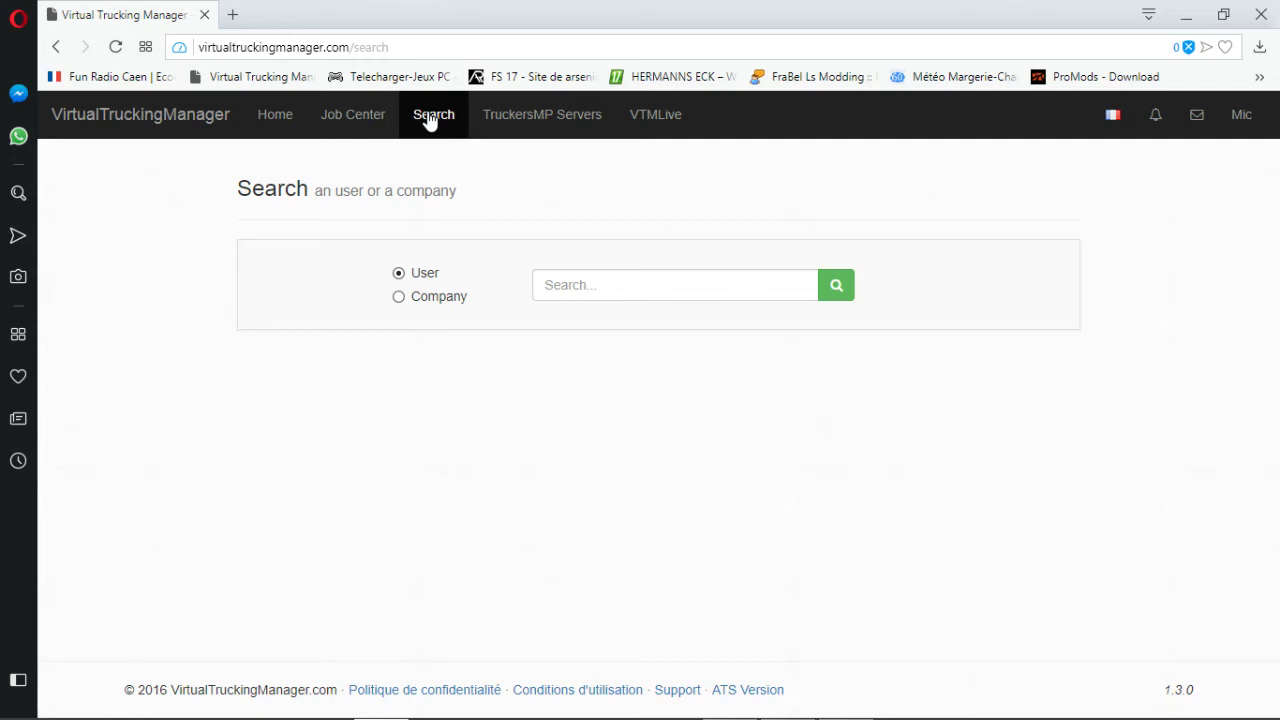
click(401, 302)
click(583, 284)
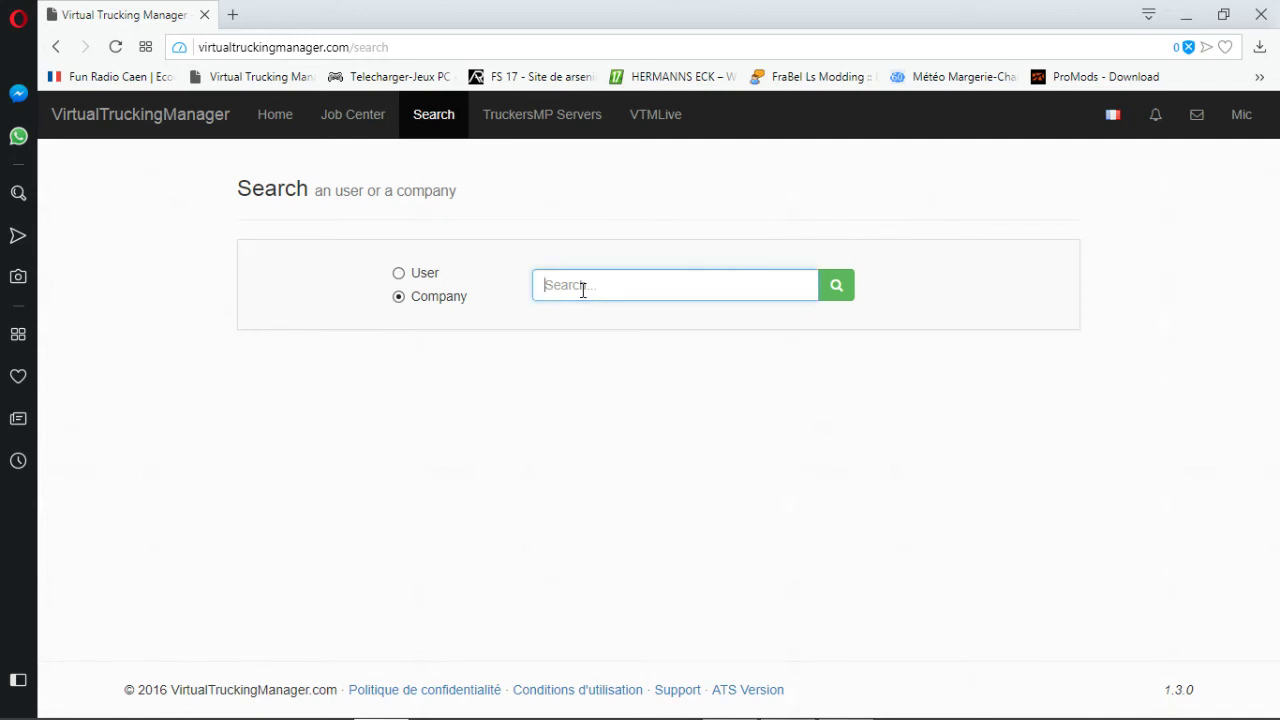
text(T)
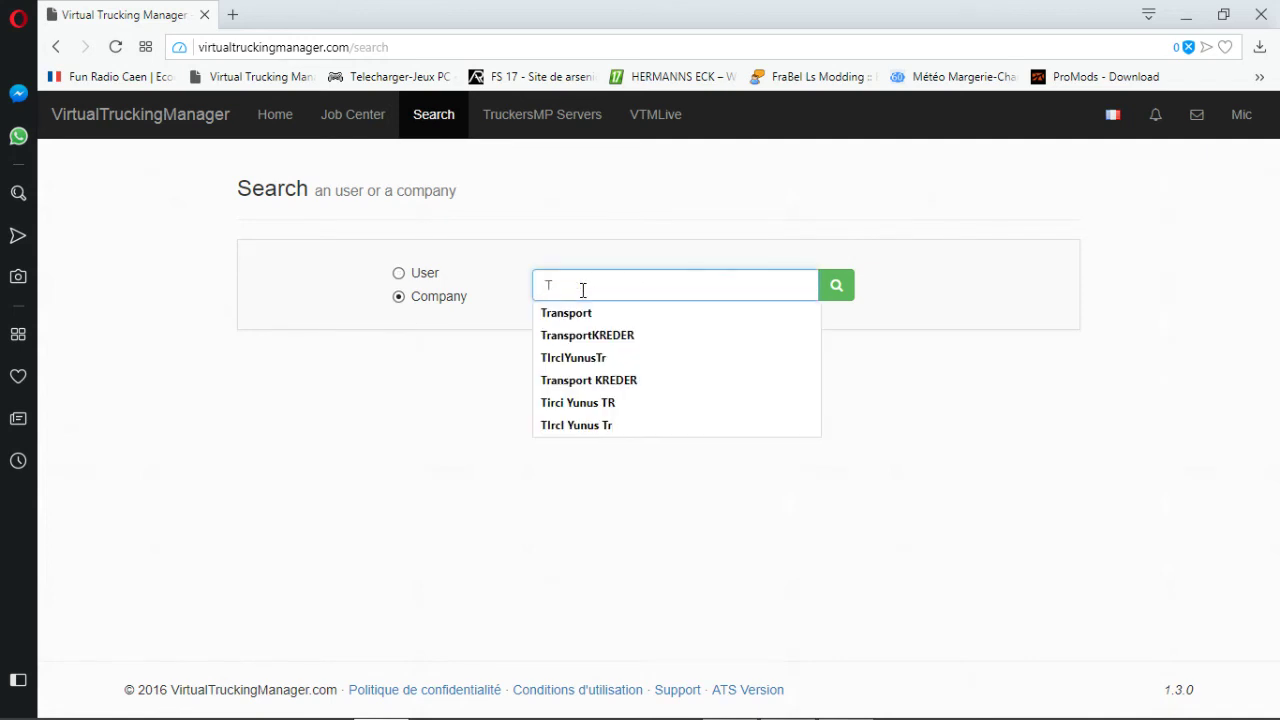
text(r)
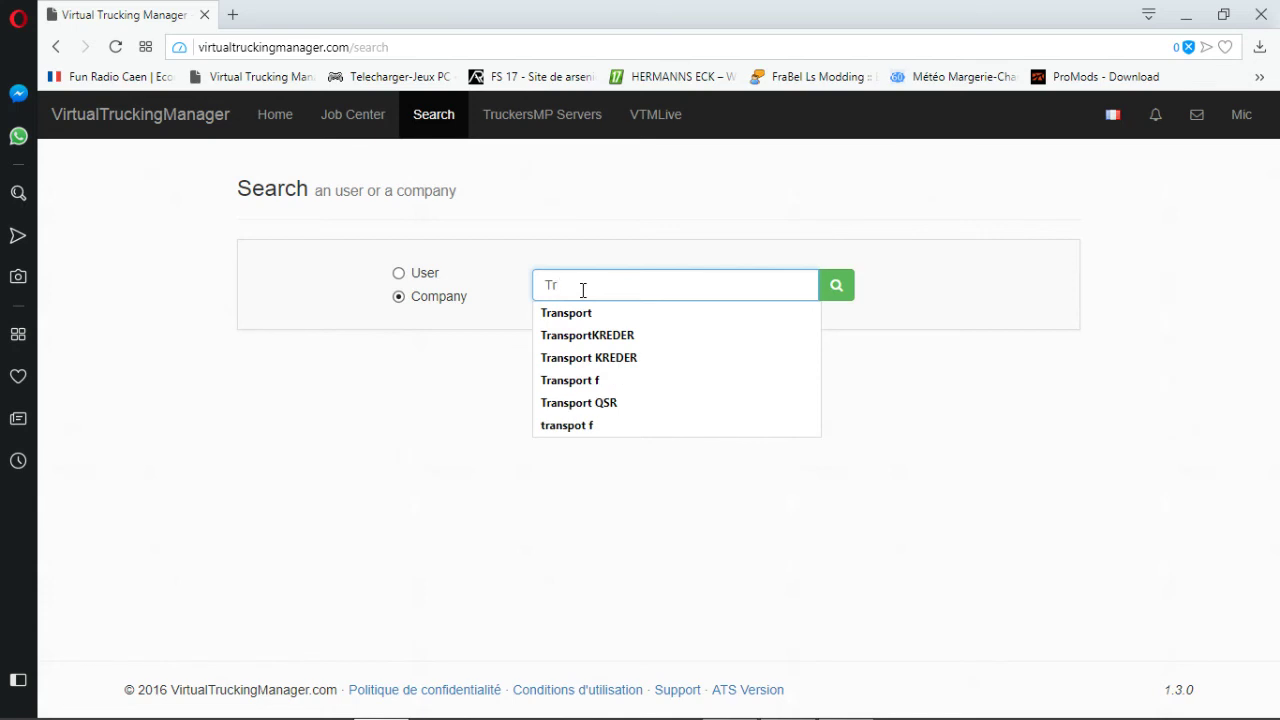
text(s Mickaelfr)
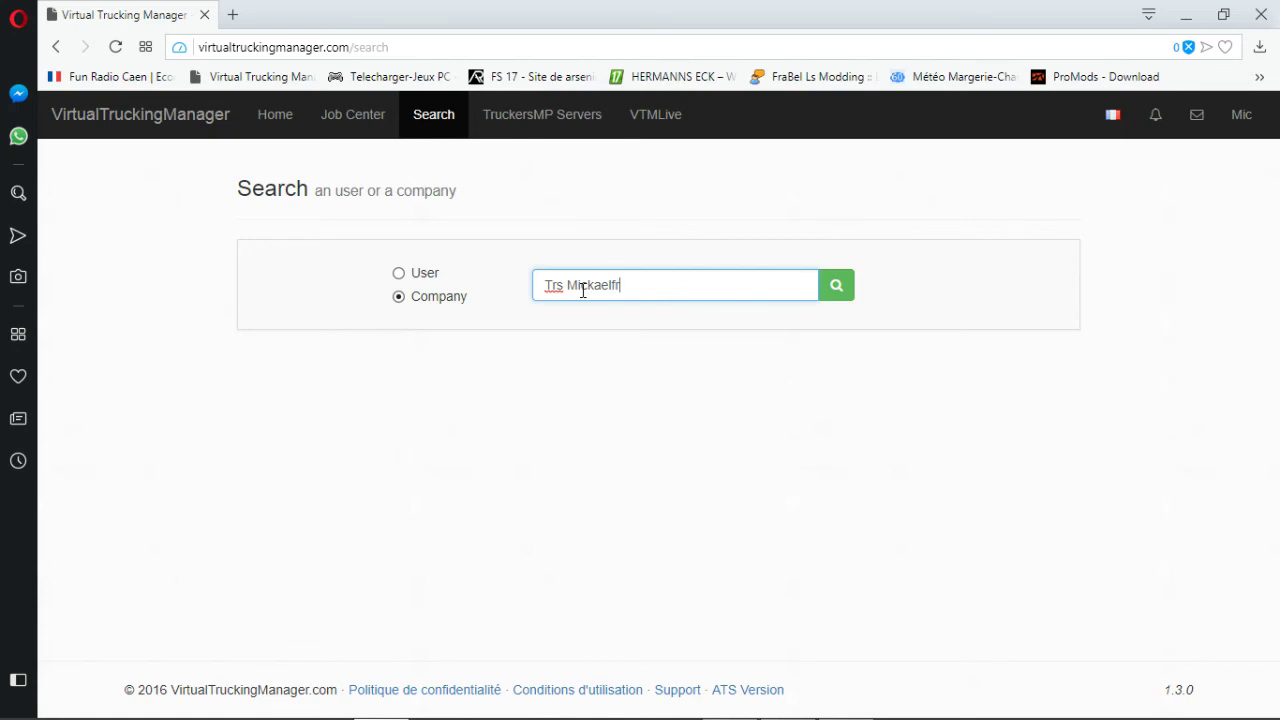
key(Return)
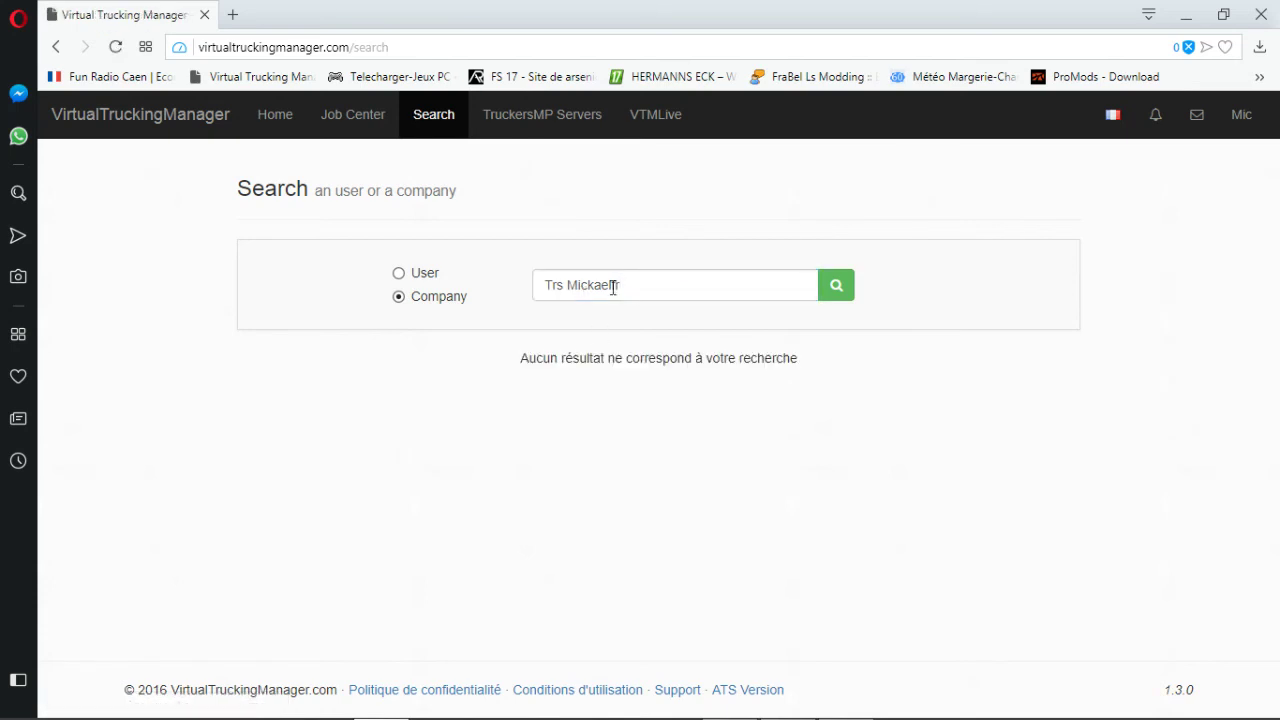
Repeat the company search with the username's ending capitalized as "FR", then again with a space before "FR".
drag(613, 287, 621, 287)
text(lFr)
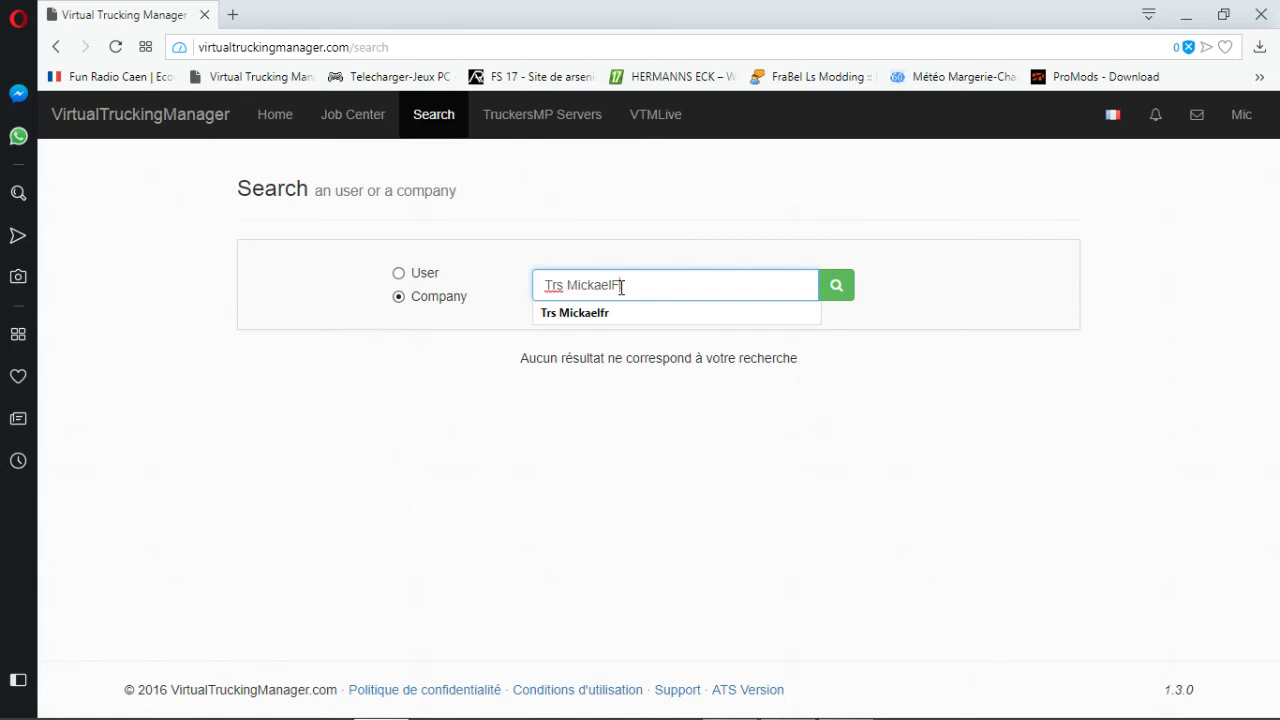
click(581, 312)
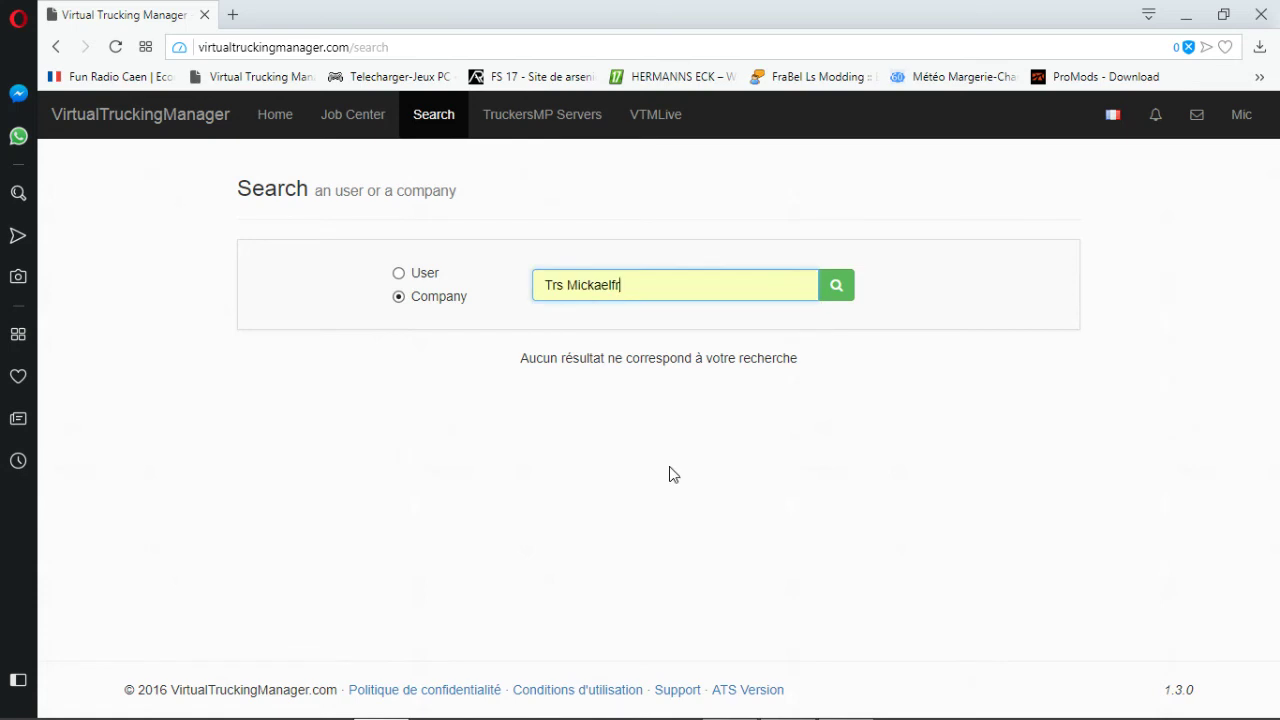
drag(632, 283, 616, 290)
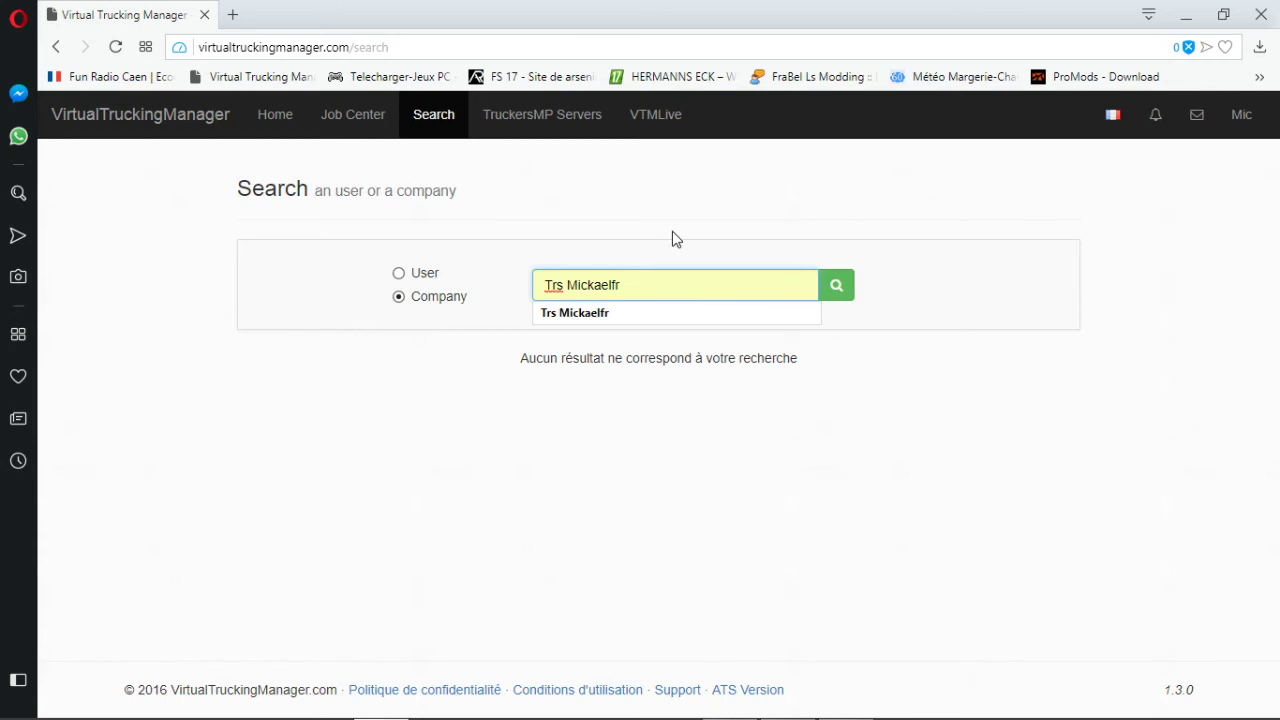
click(646, 284)
key(BackSpace)
key(BackSpace)
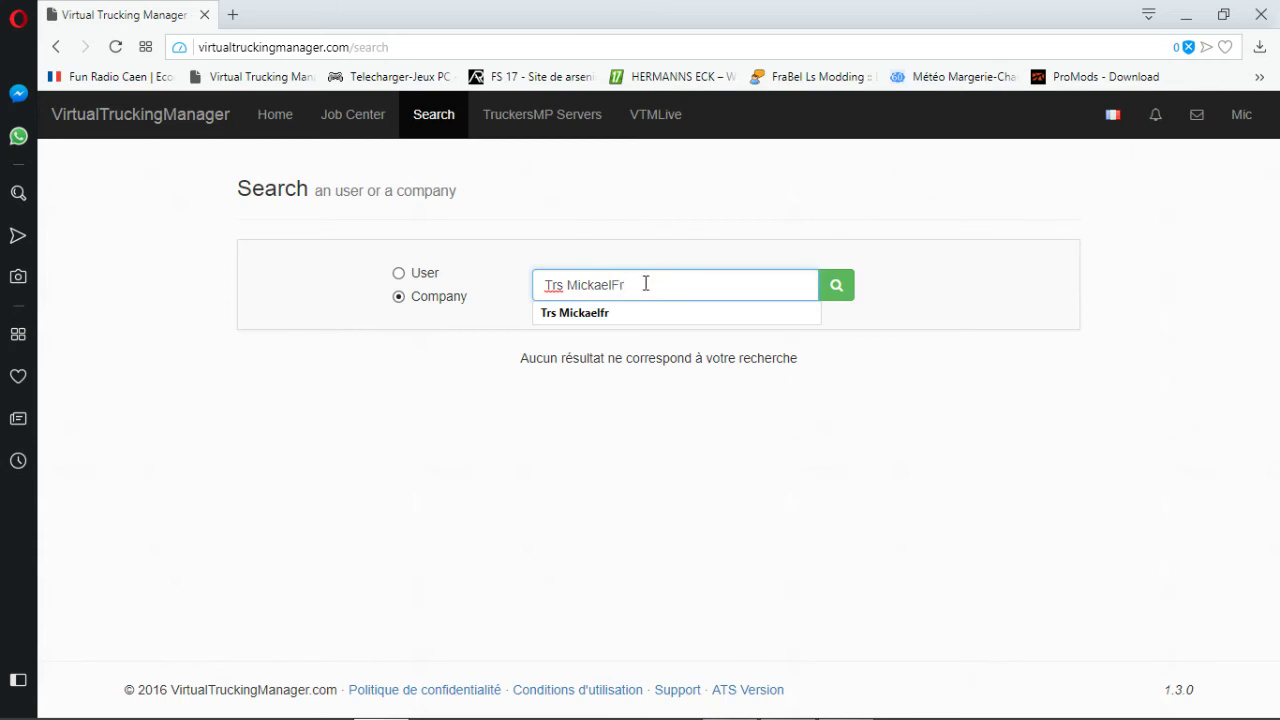
click(849, 293)
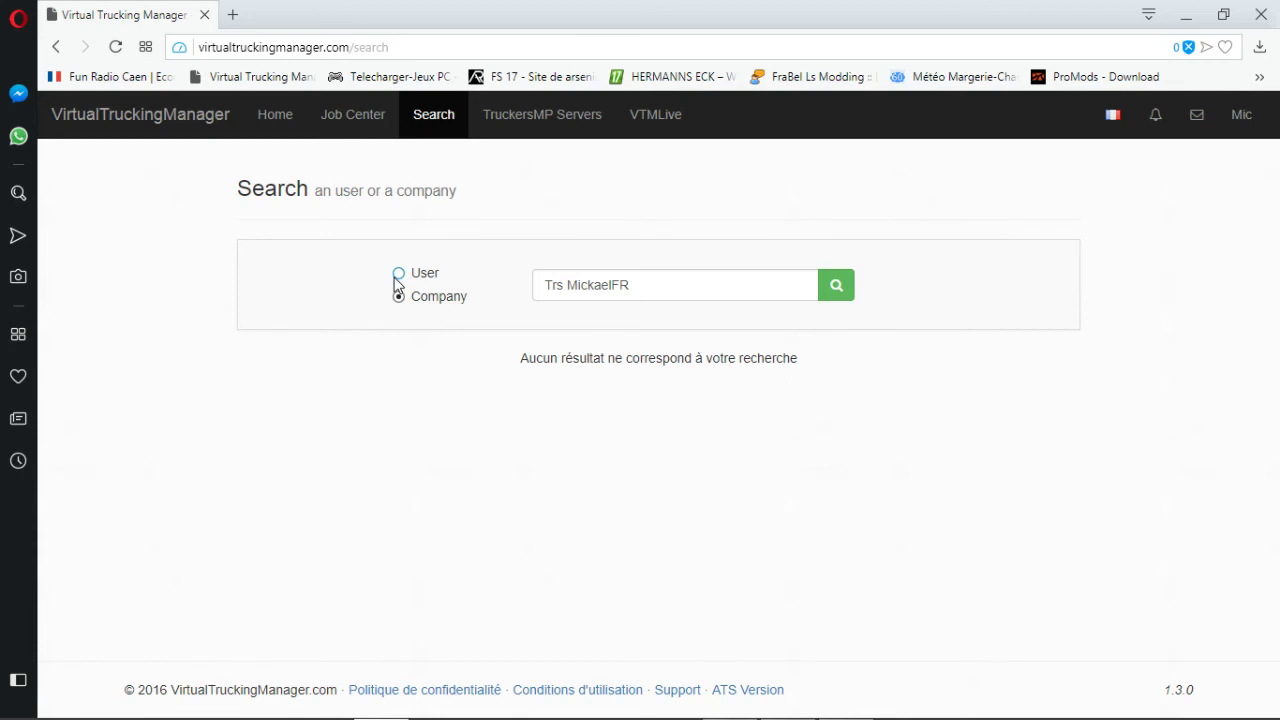
click(616, 288)
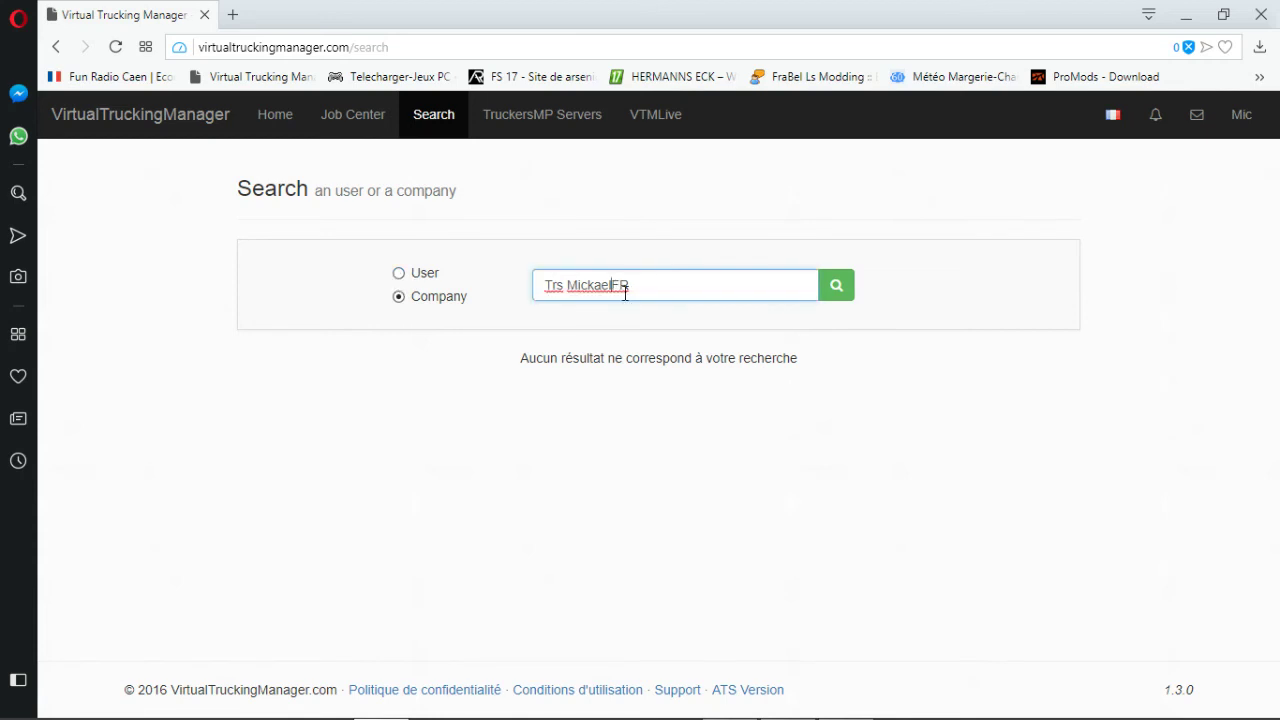
click(849, 290)
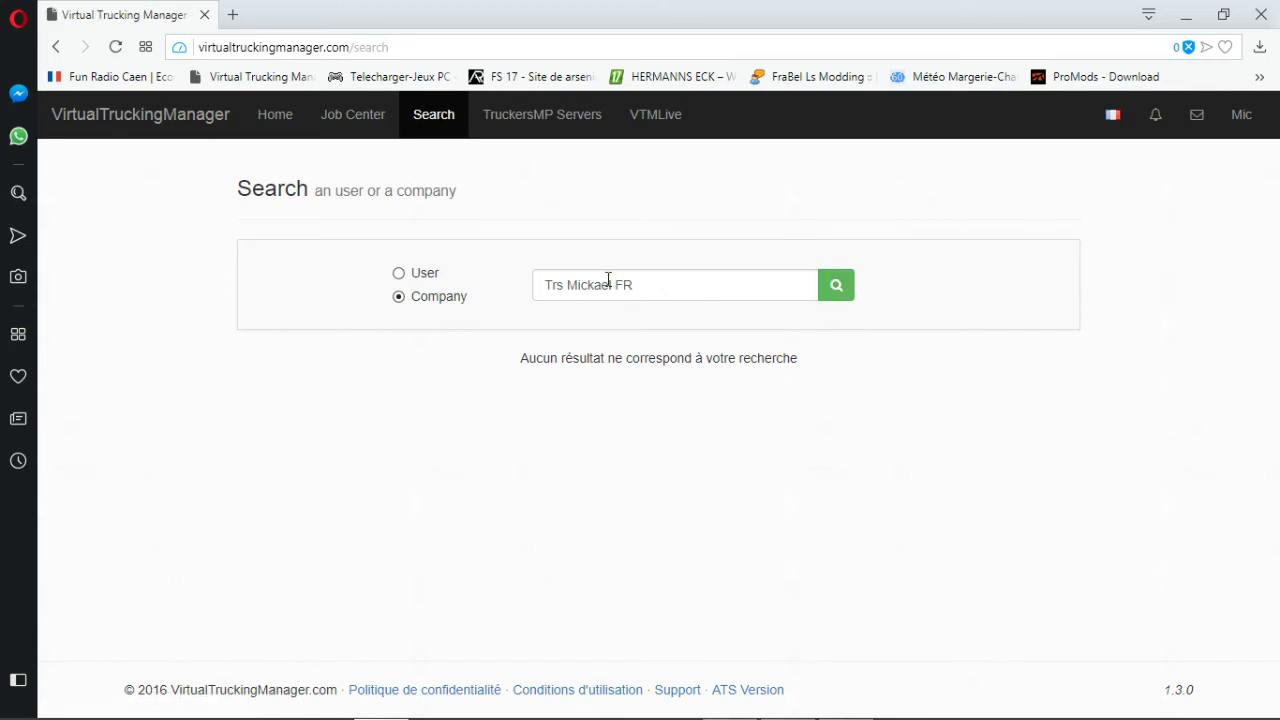
Switch the search to users and search for just the first three letters of the driver's username.
click(399, 276)
double_click(558, 285)
key(BackSpace)
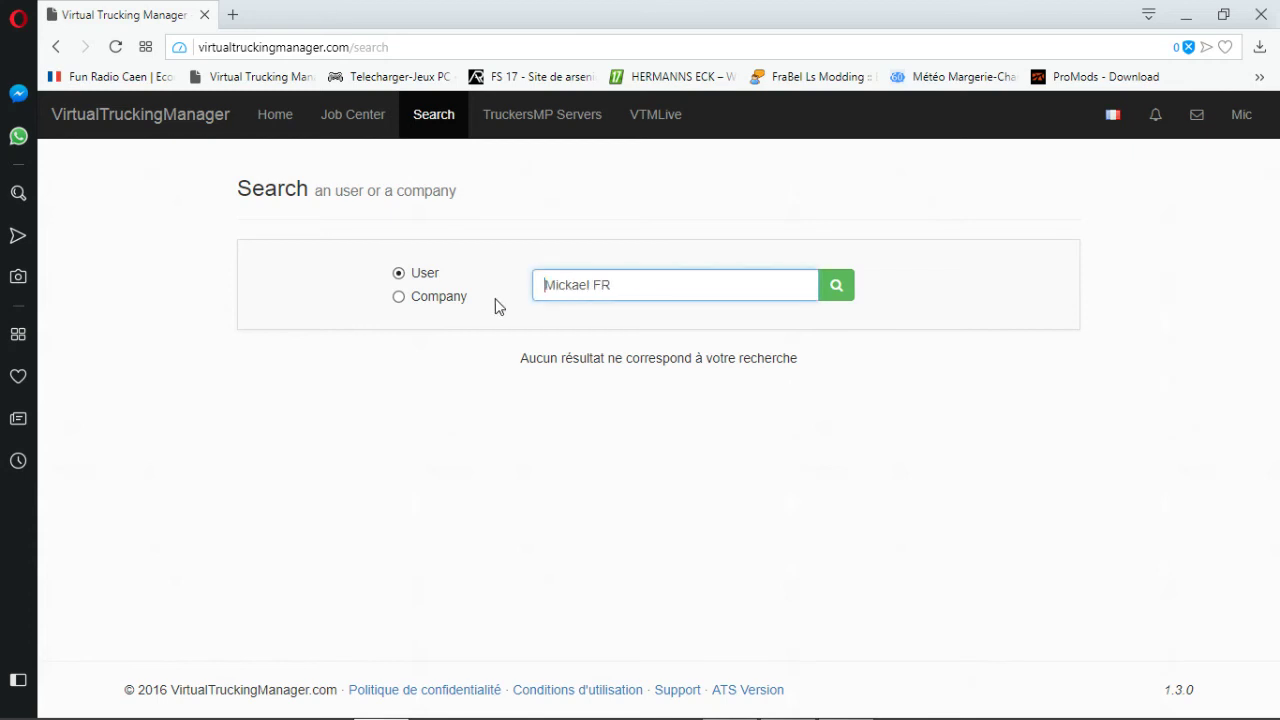
drag(627, 285, 566, 285)
key(BackSpace)
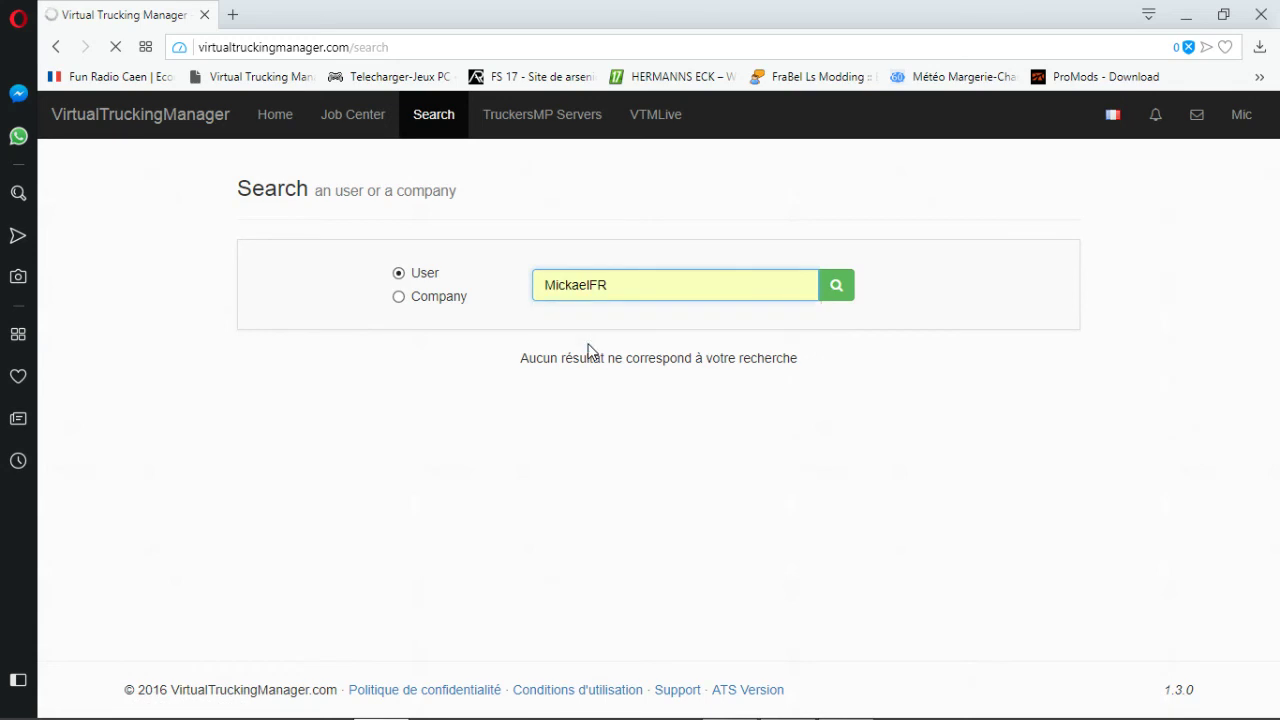
Browse through the list of matching users for the driver's entry and return to the search form.
scroll(414, 474, down, 1)
scroll(418, 475, down, 20)
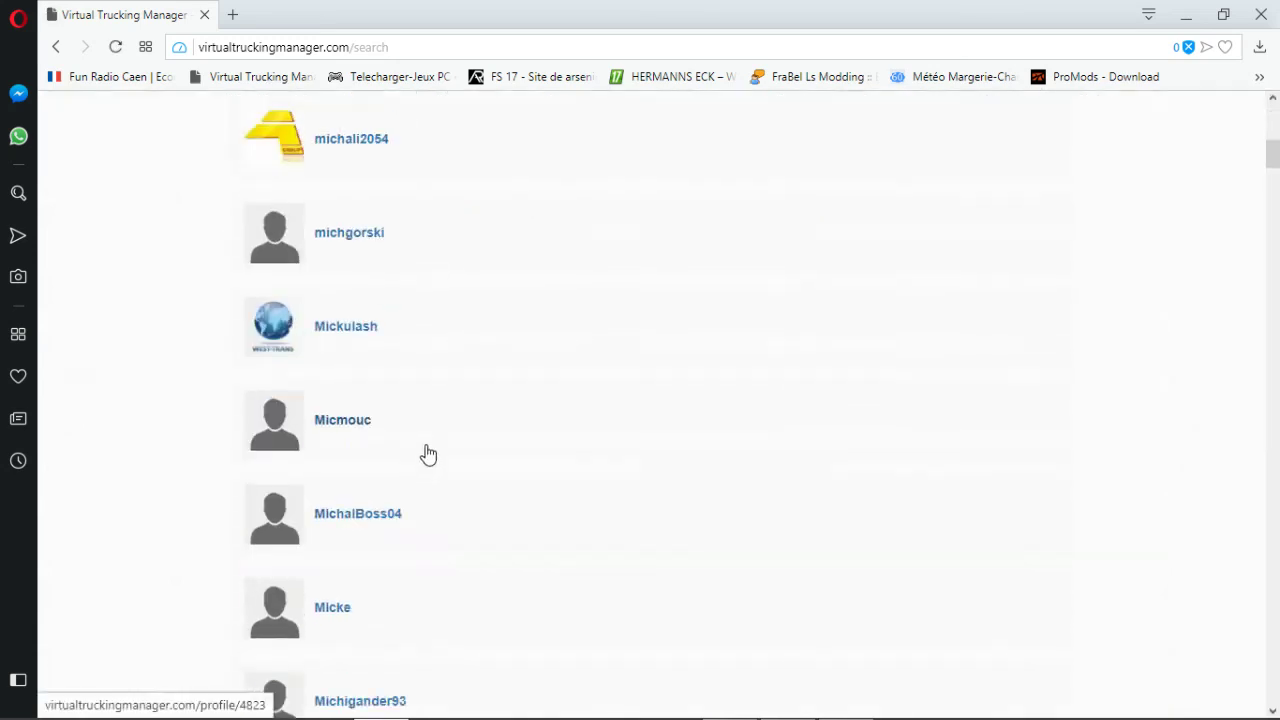
scroll(438, 437, down, 20)
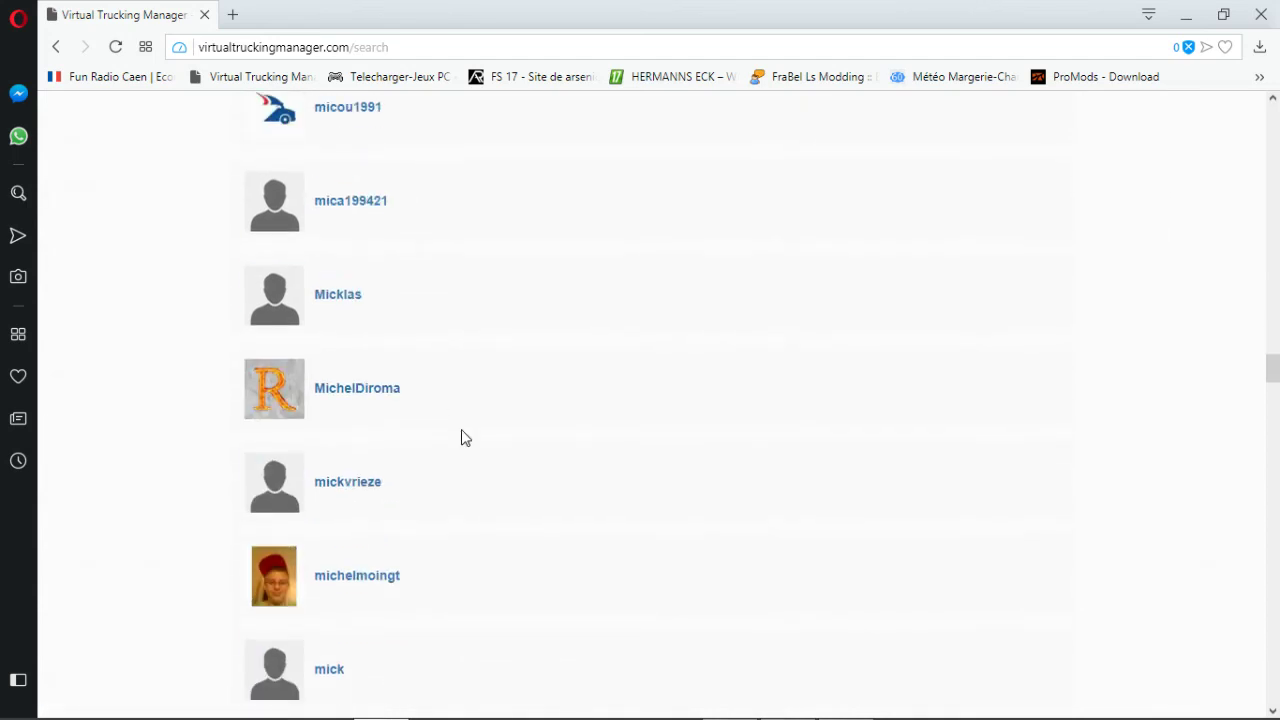
scroll(465, 430, down, 15)
scroll(467, 419, down, 20)
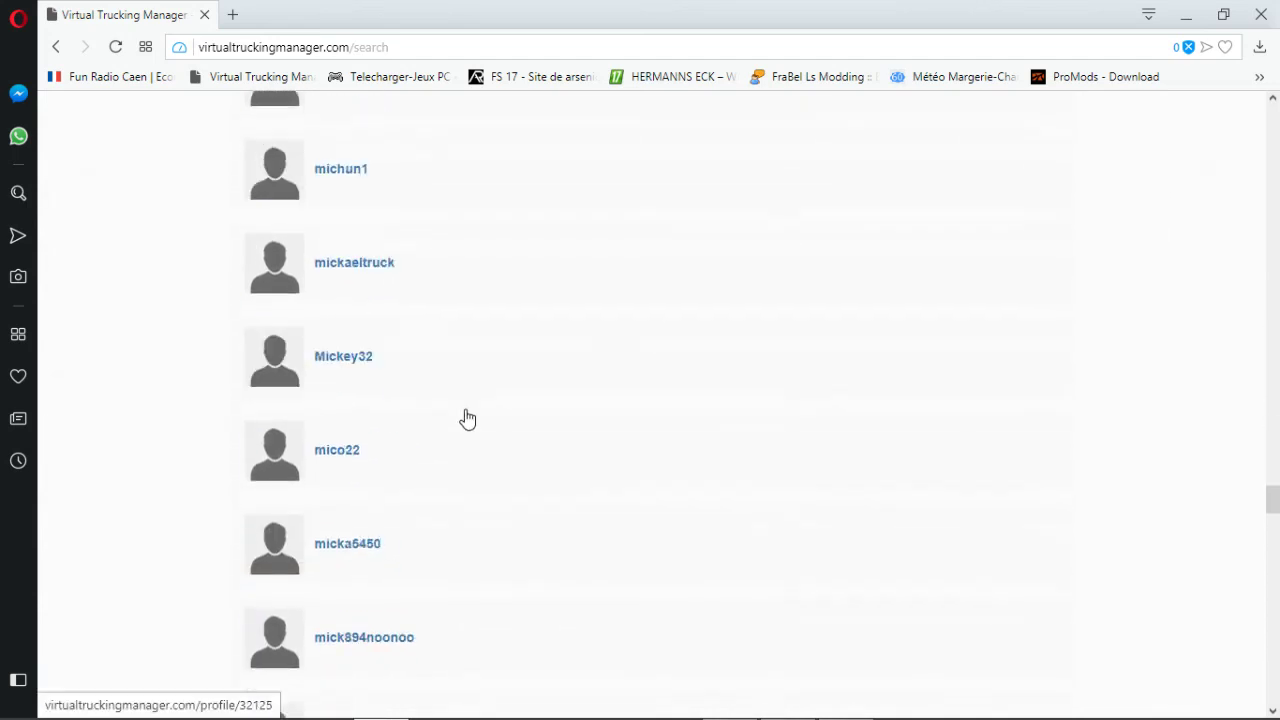
scroll(470, 407, down, 20)
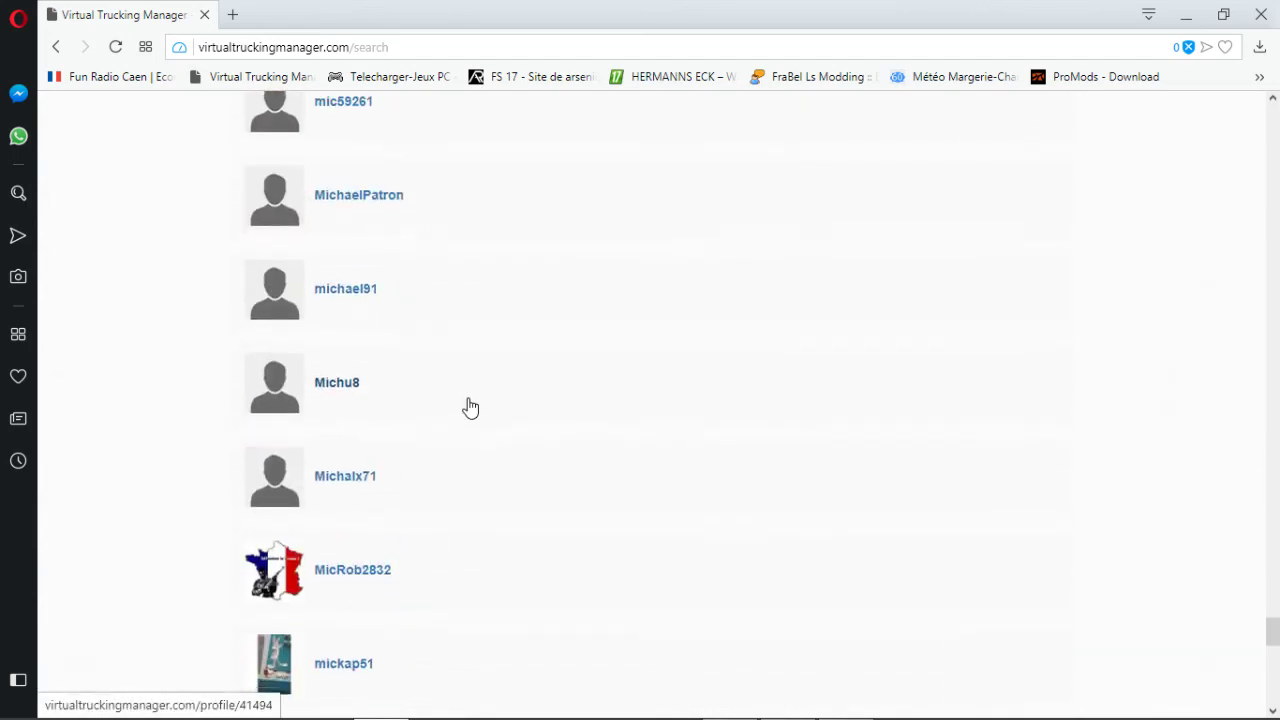
scroll(470, 407, up, 18)
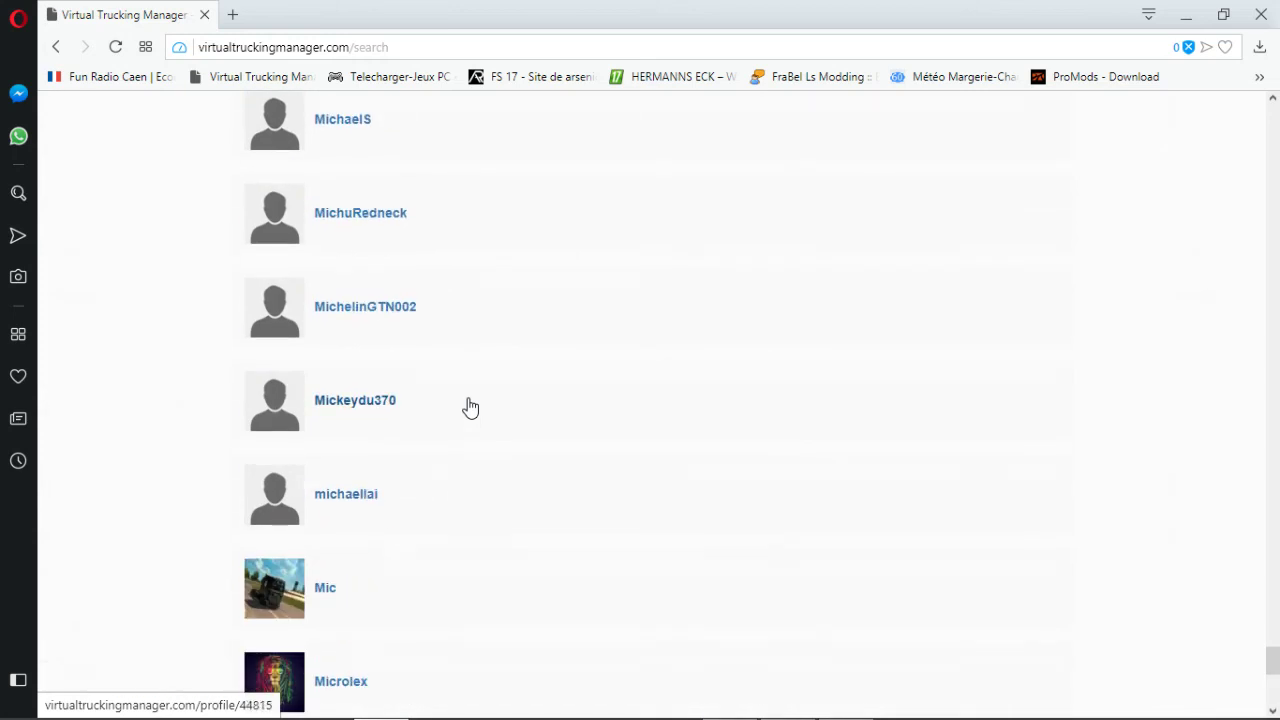
scroll(470, 407, up, 6)
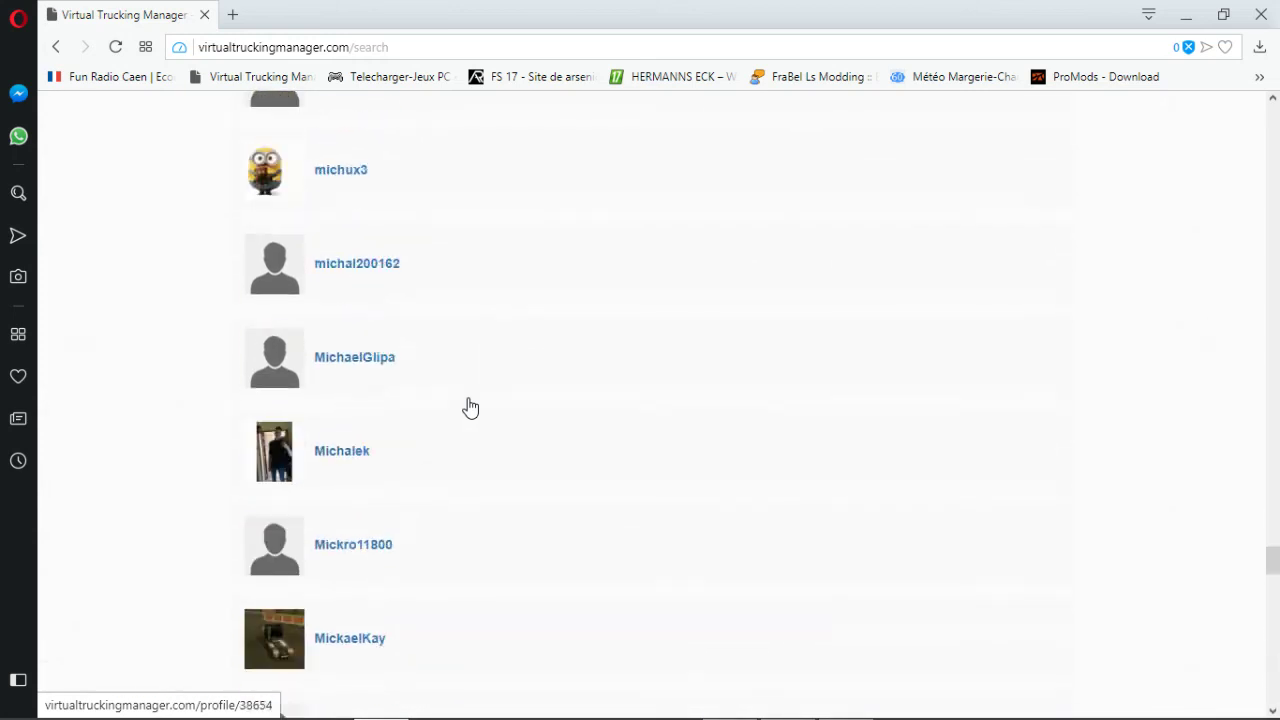
scroll(470, 407, up, 12)
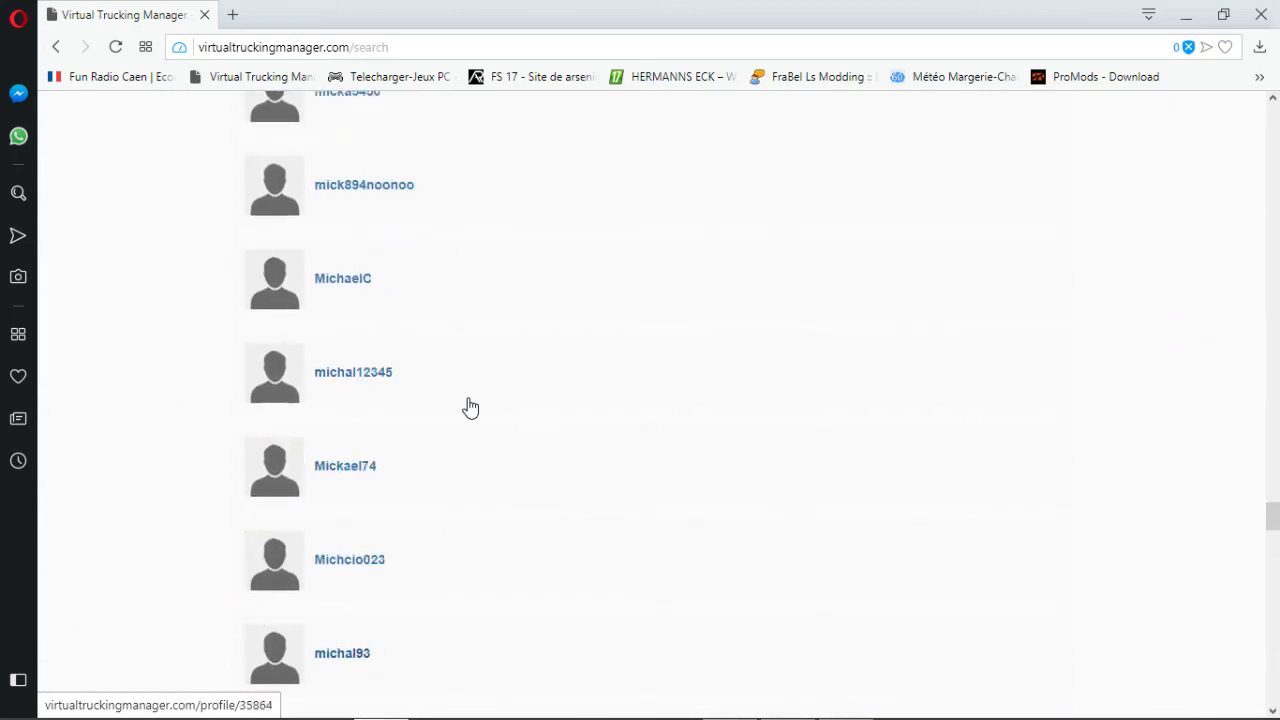
scroll(470, 407, down, 6)
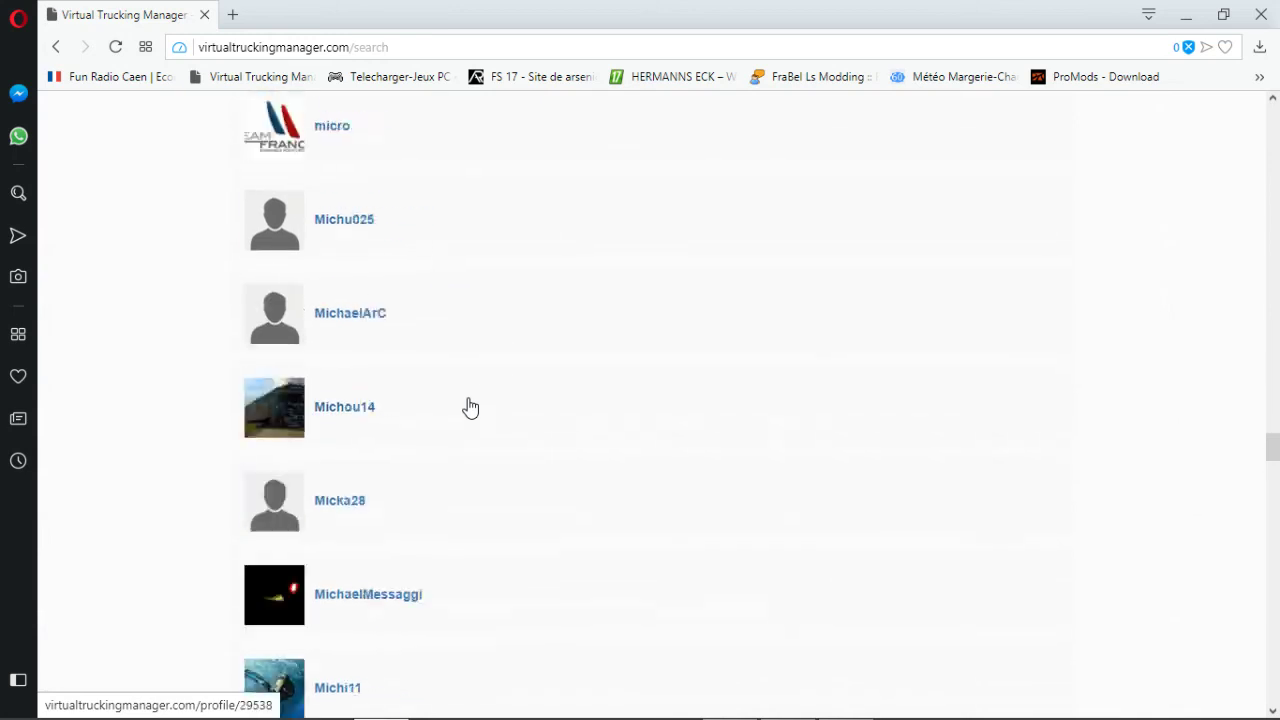
scroll(470, 407, up, 11)
scroll(470, 407, up, 12)
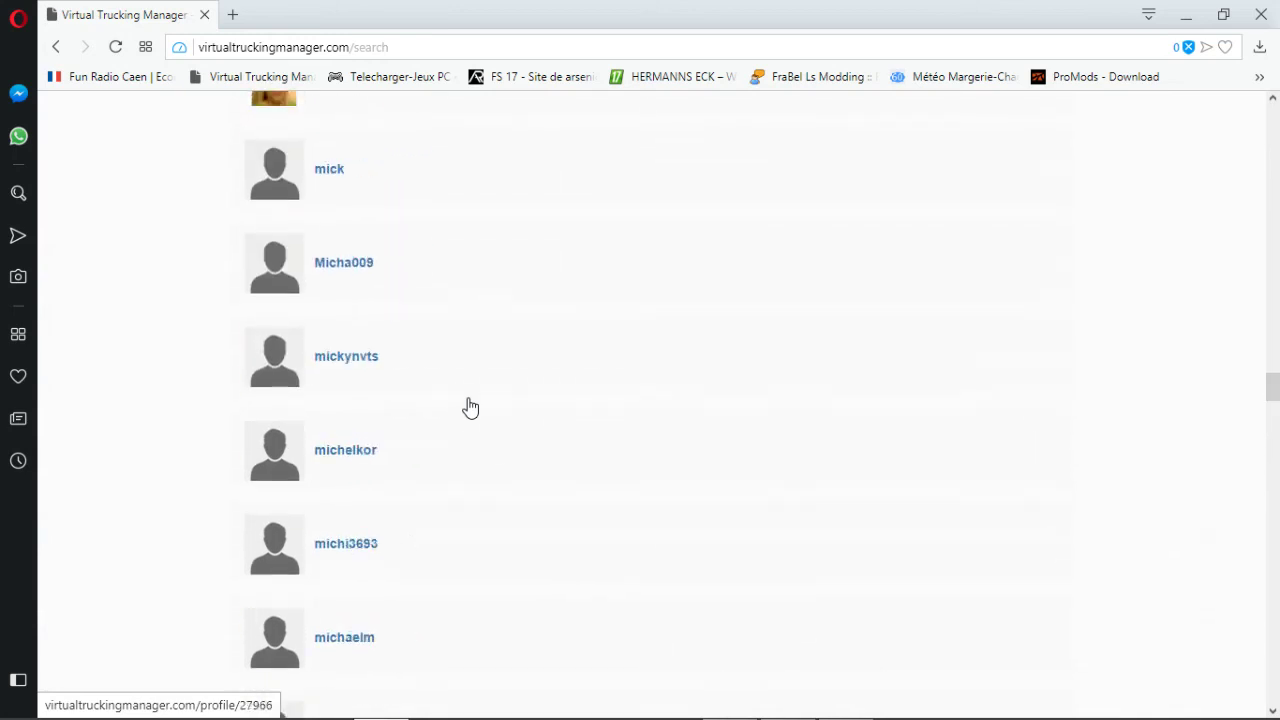
scroll(470, 407, up, 11)
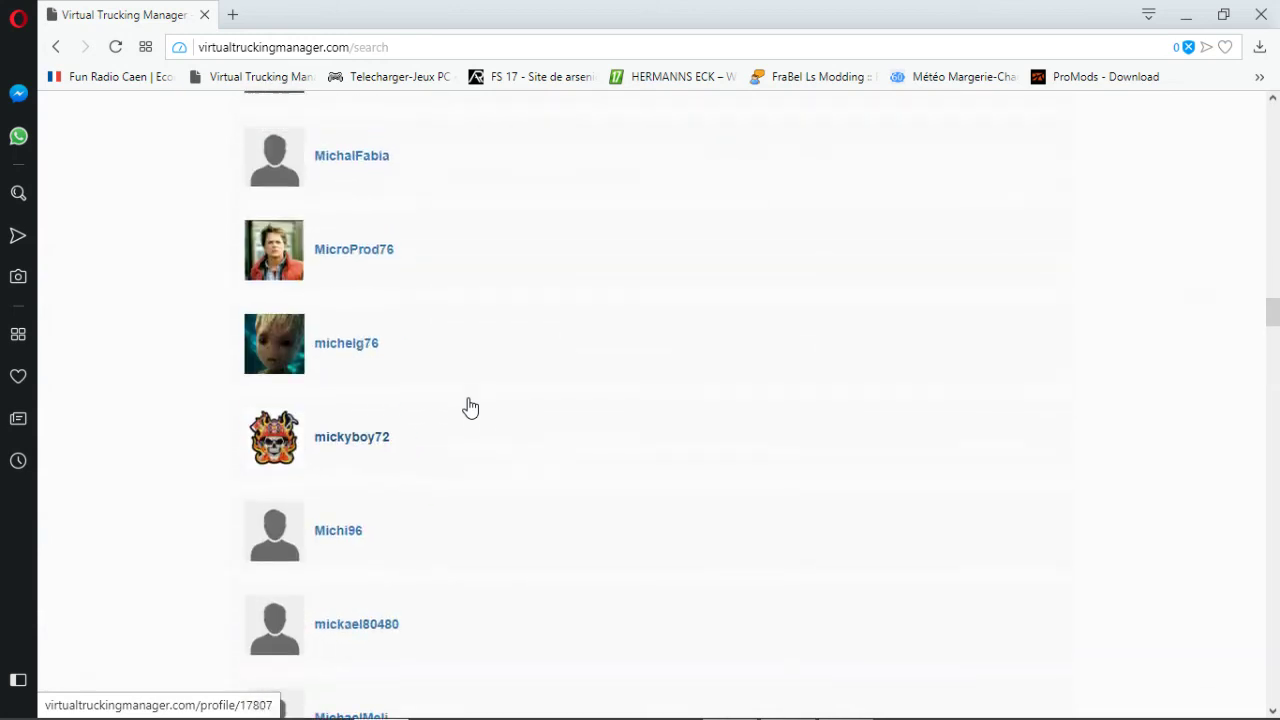
scroll(470, 407, up, 9)
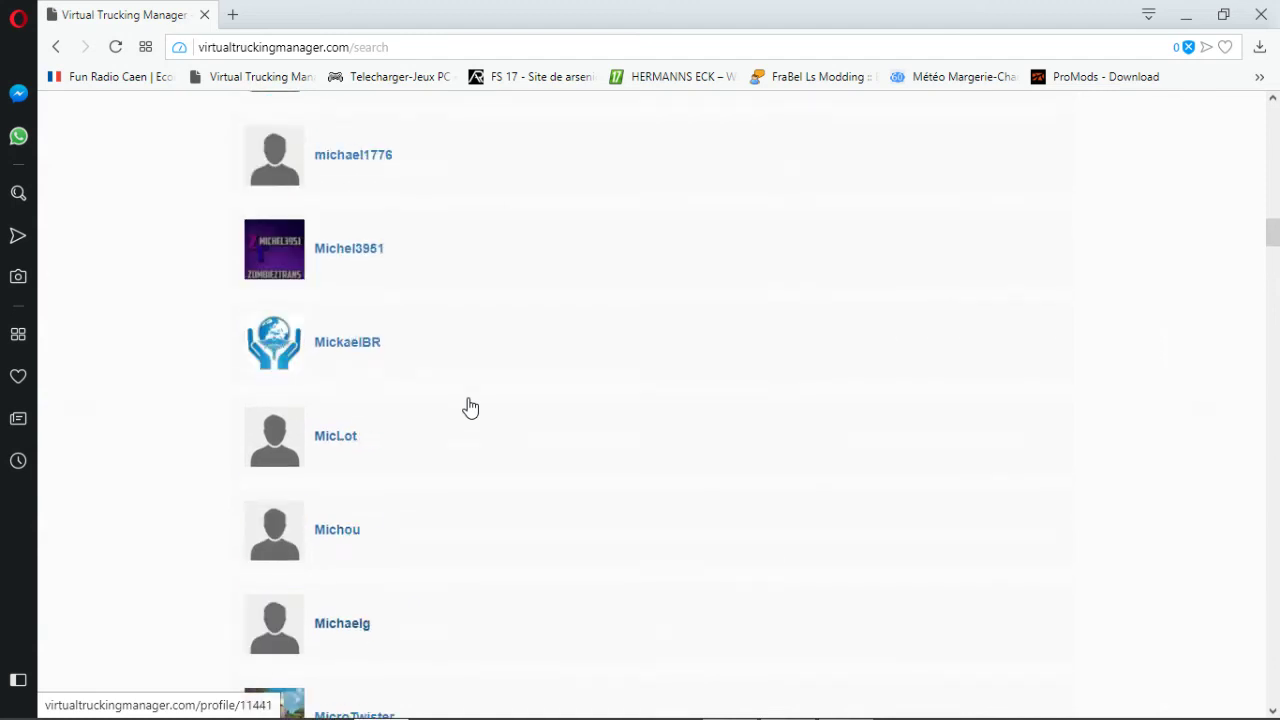
scroll(470, 407, up, 8)
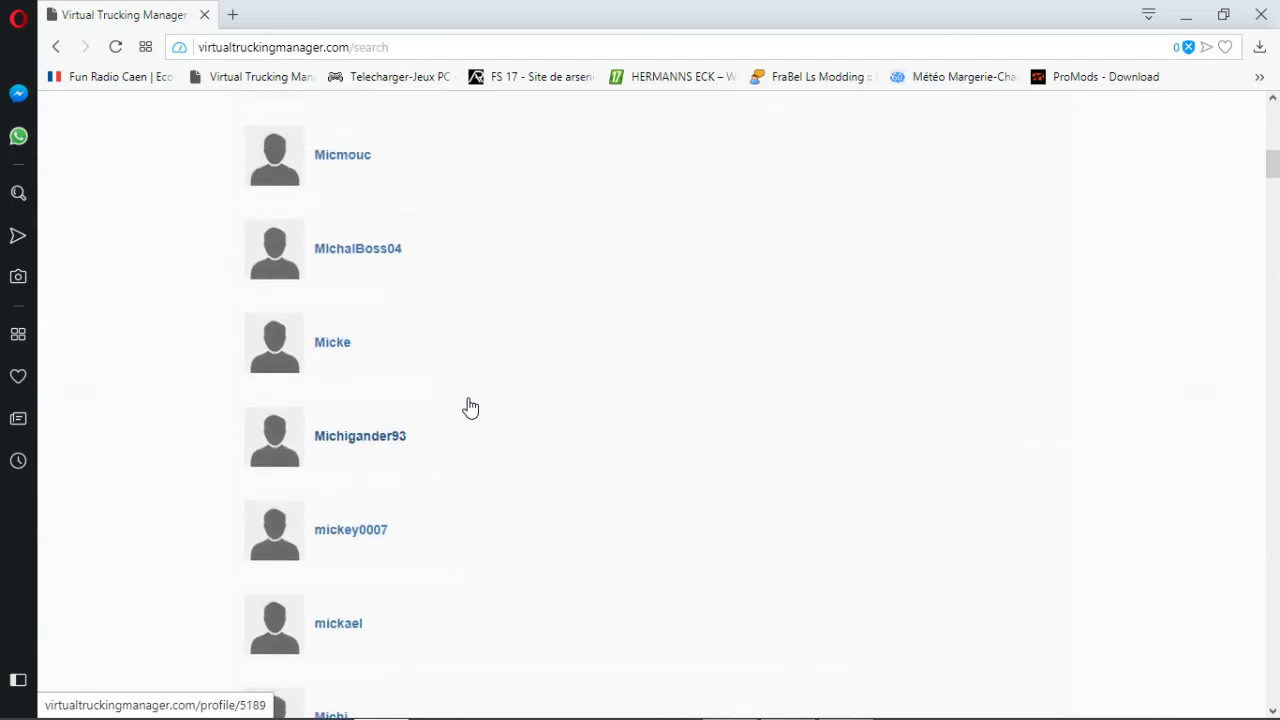
scroll(470, 407, up, 5)
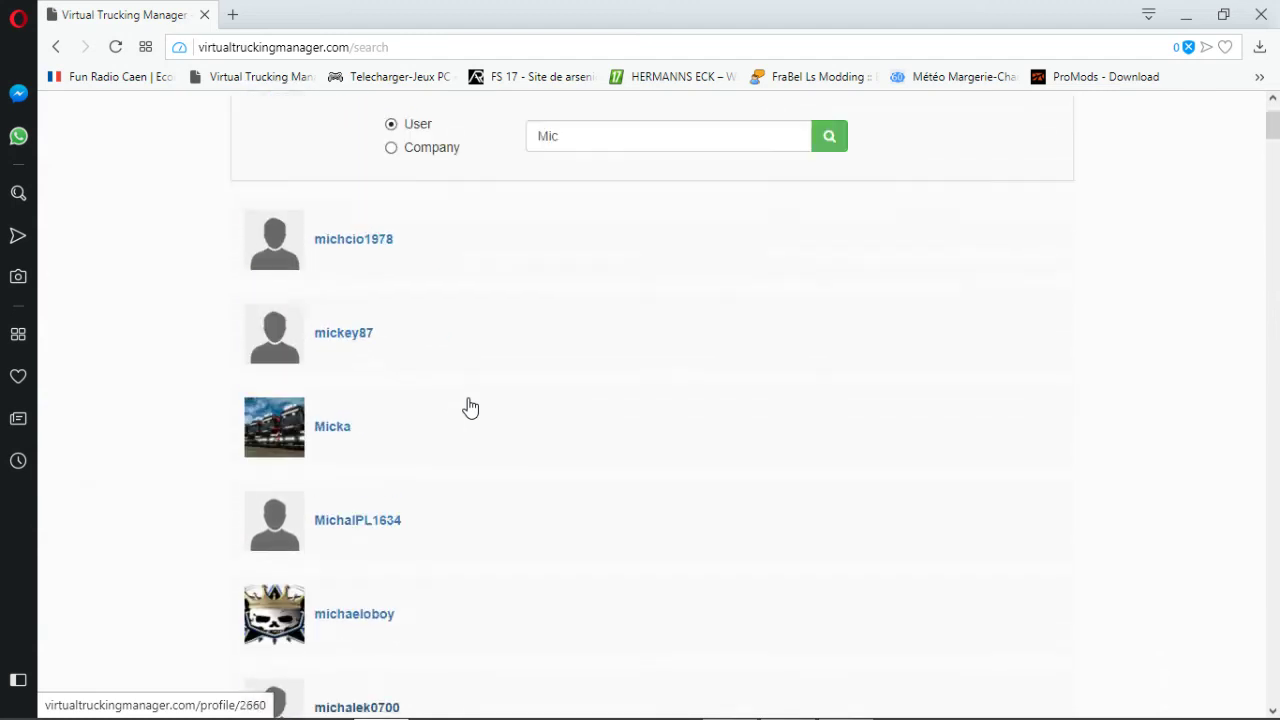
Refine the user search to the driver's full username.
click(594, 286)
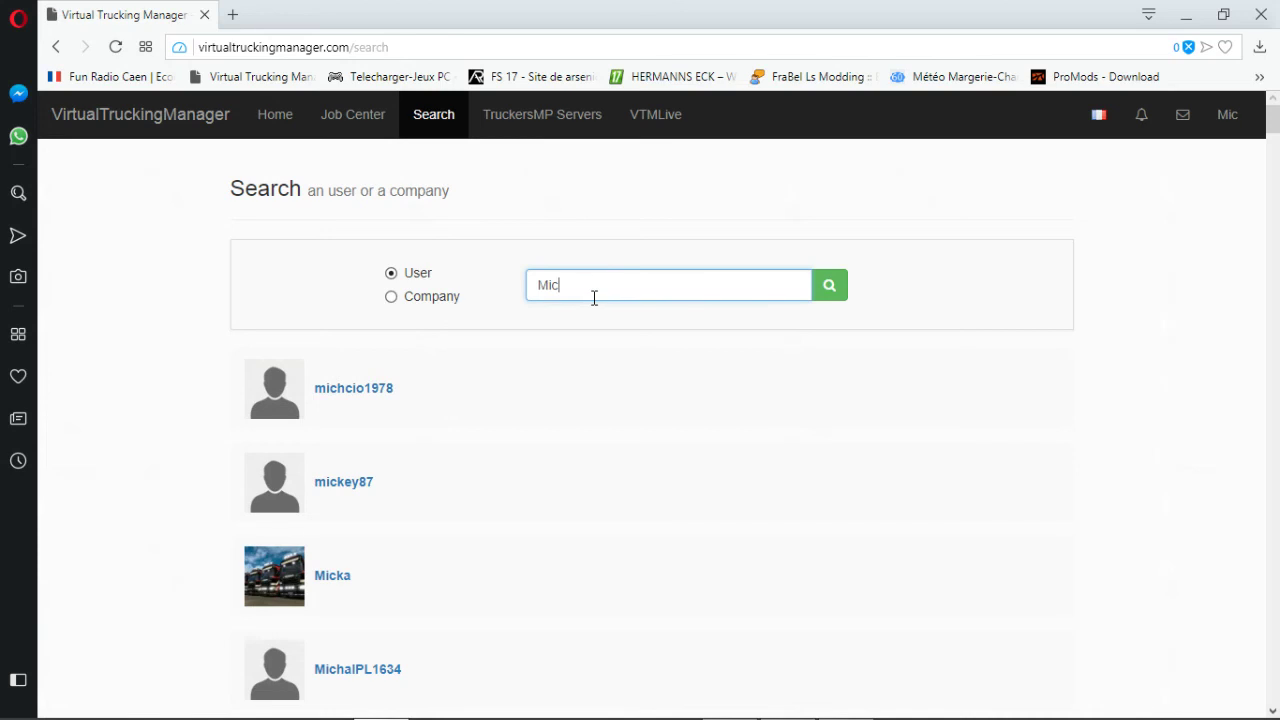
text(k)
click(589, 310)
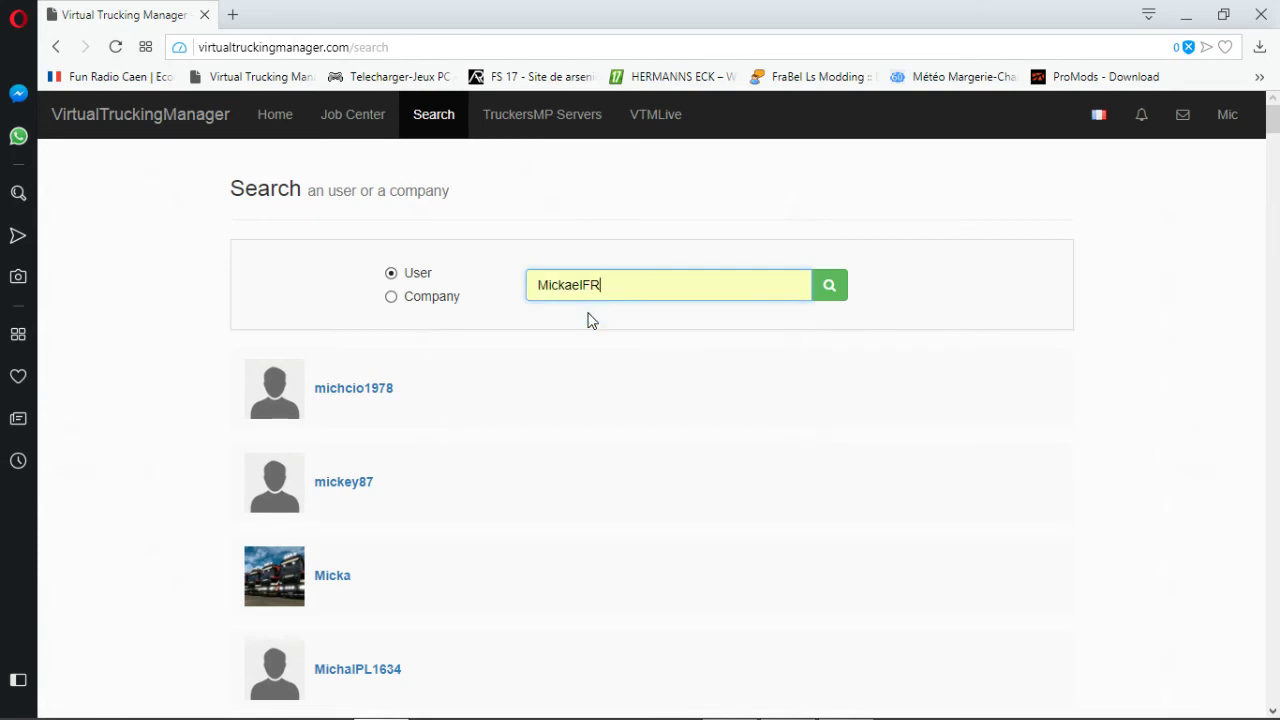
click(836, 294)
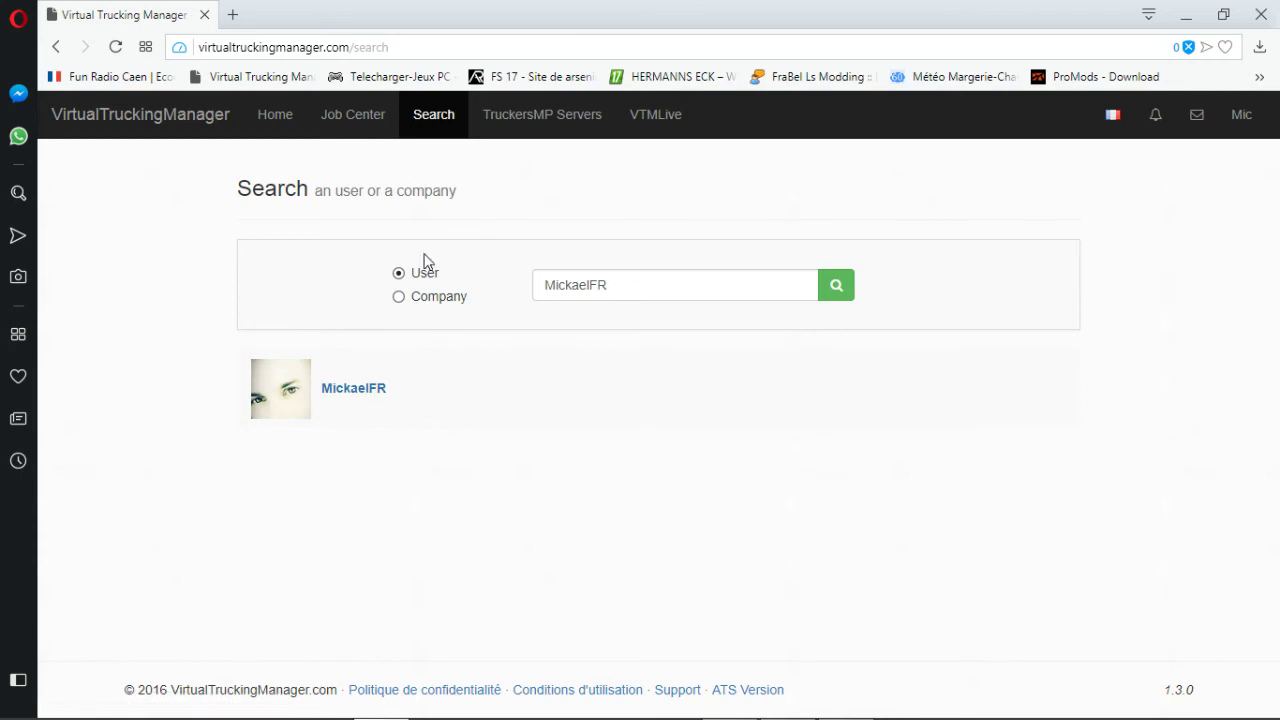
Open the matching driver's profile and copy the name of the company listed under Entreprises.
click(360, 392)
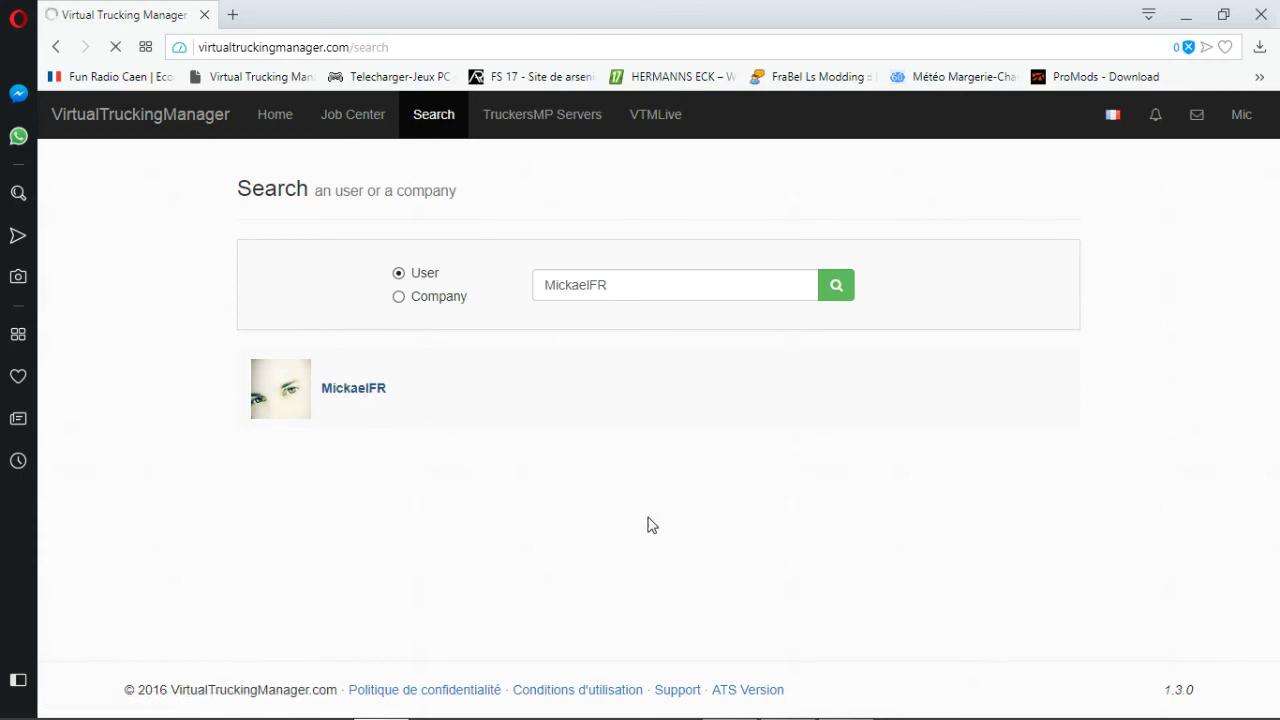
scroll(760, 537, down, 2)
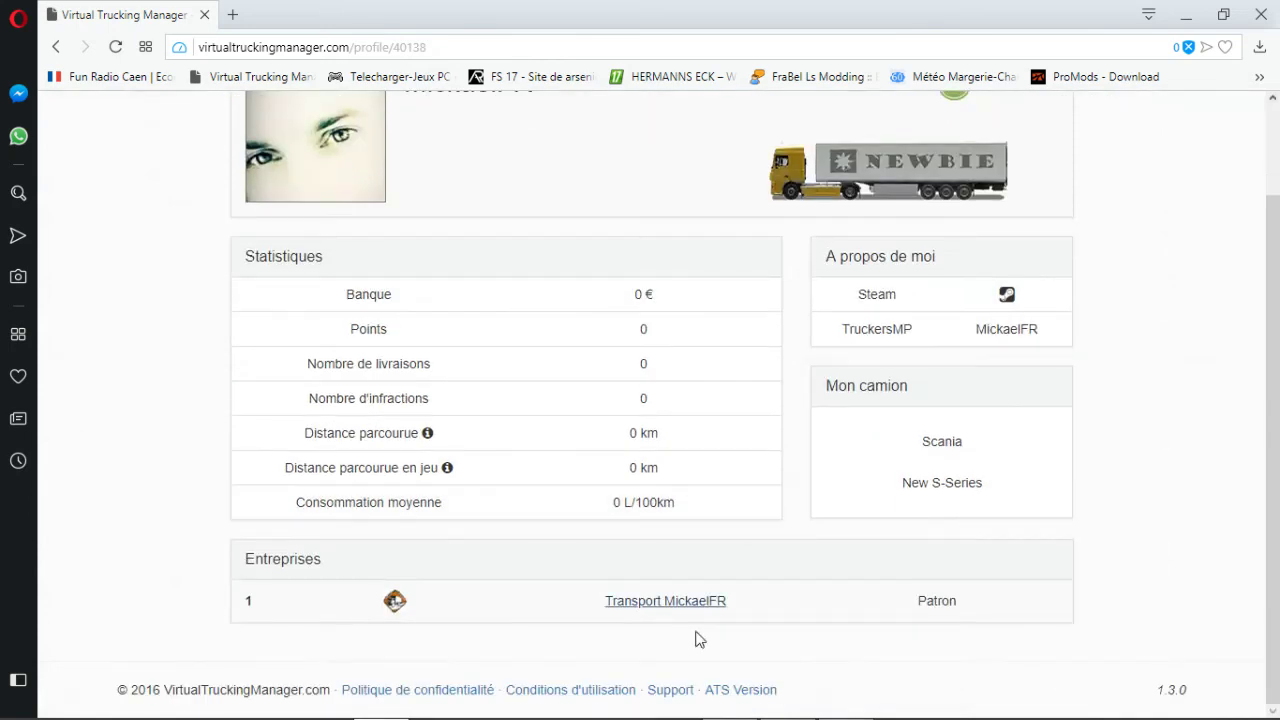
drag(722, 600, 634, 612)
key(ctrl+c)
scroll(551, 346, up, 2)
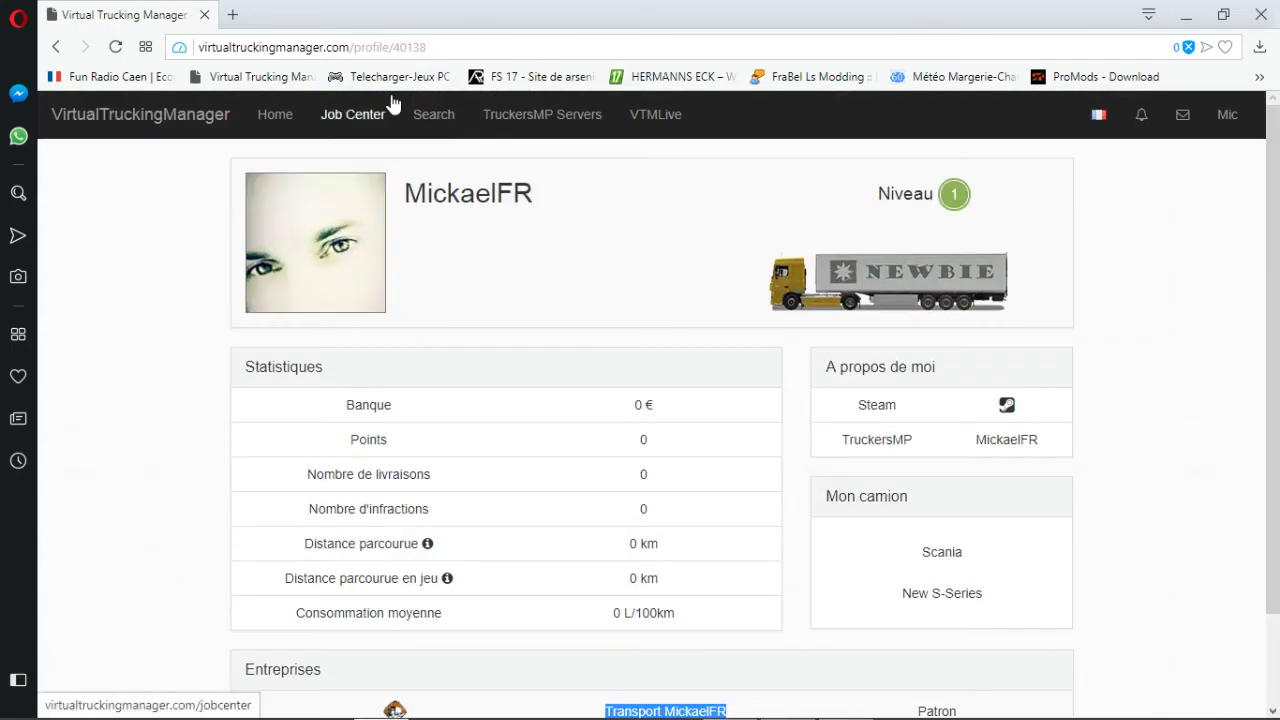
Open the search form, switch it to companies and search for the copied company name.
click(429, 127)
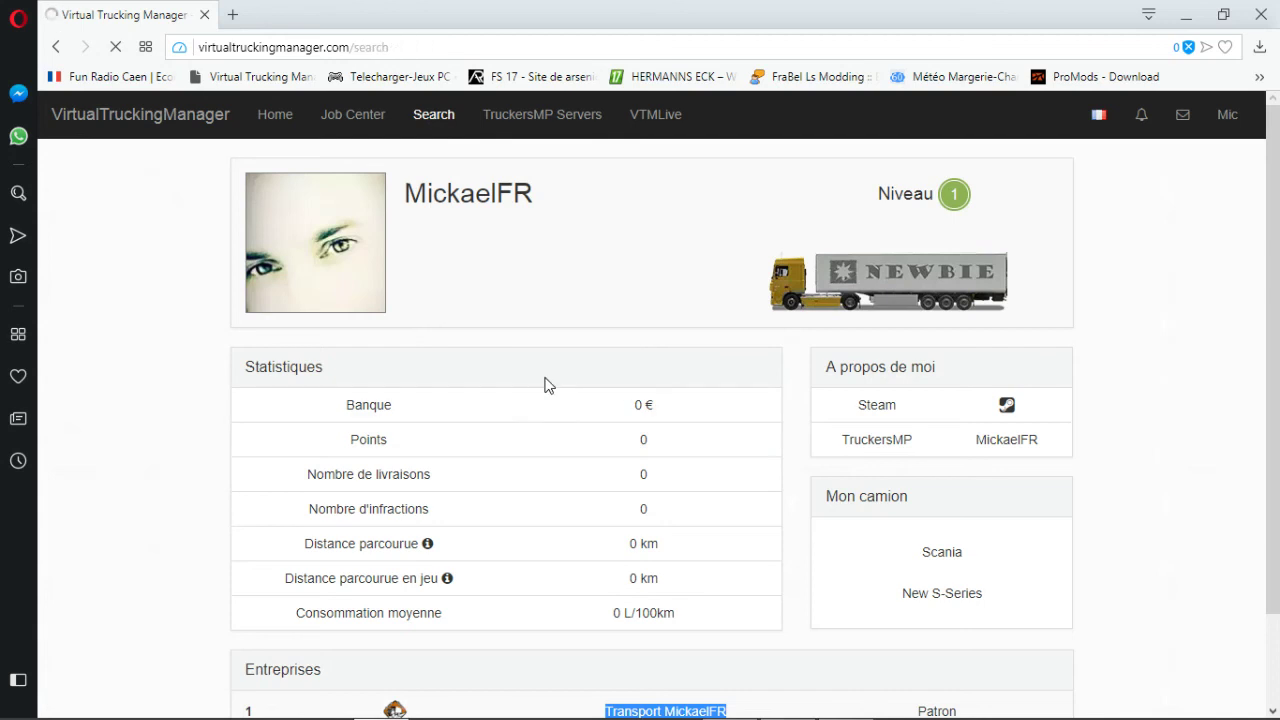
click(398, 297)
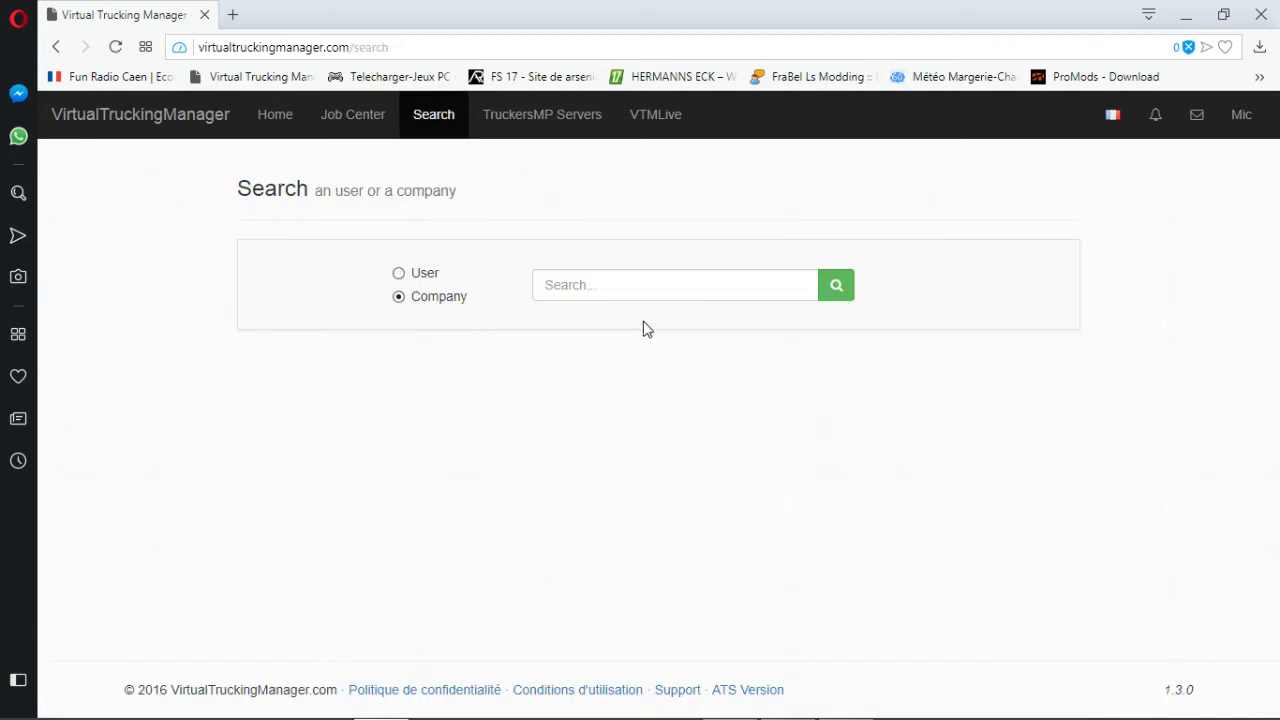
right_click(579, 294)
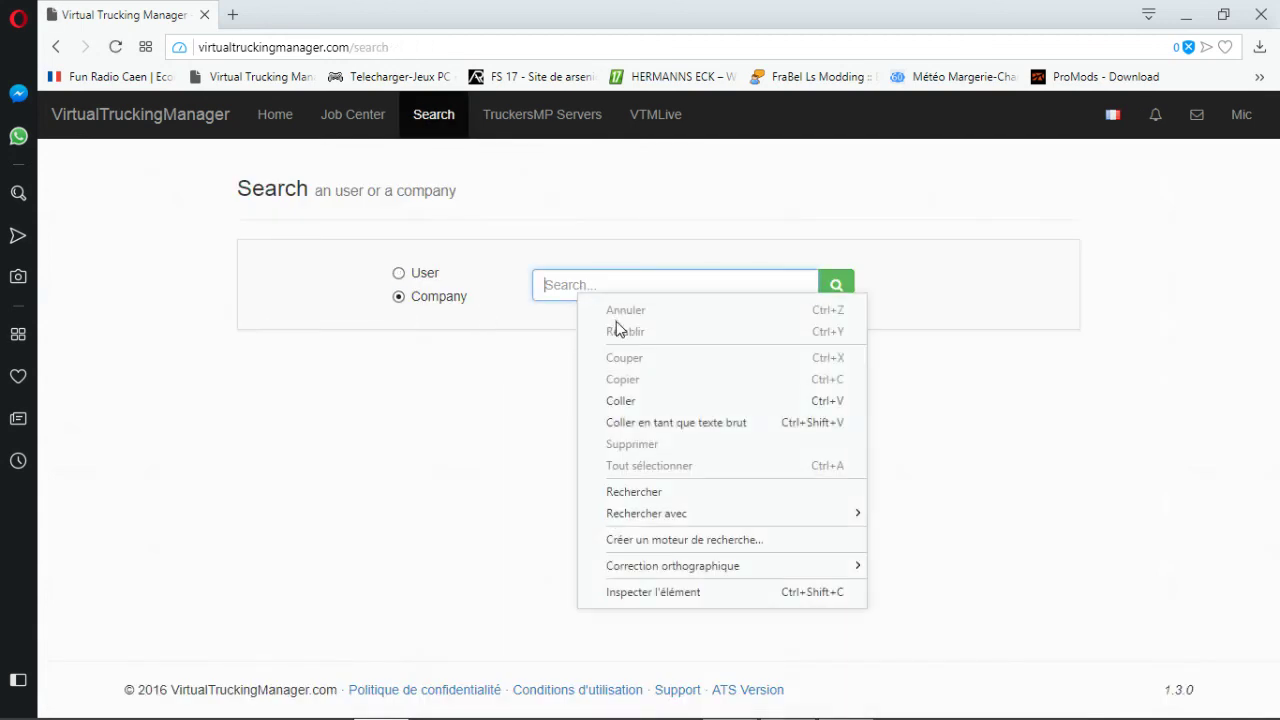
click(640, 402)
click(838, 288)
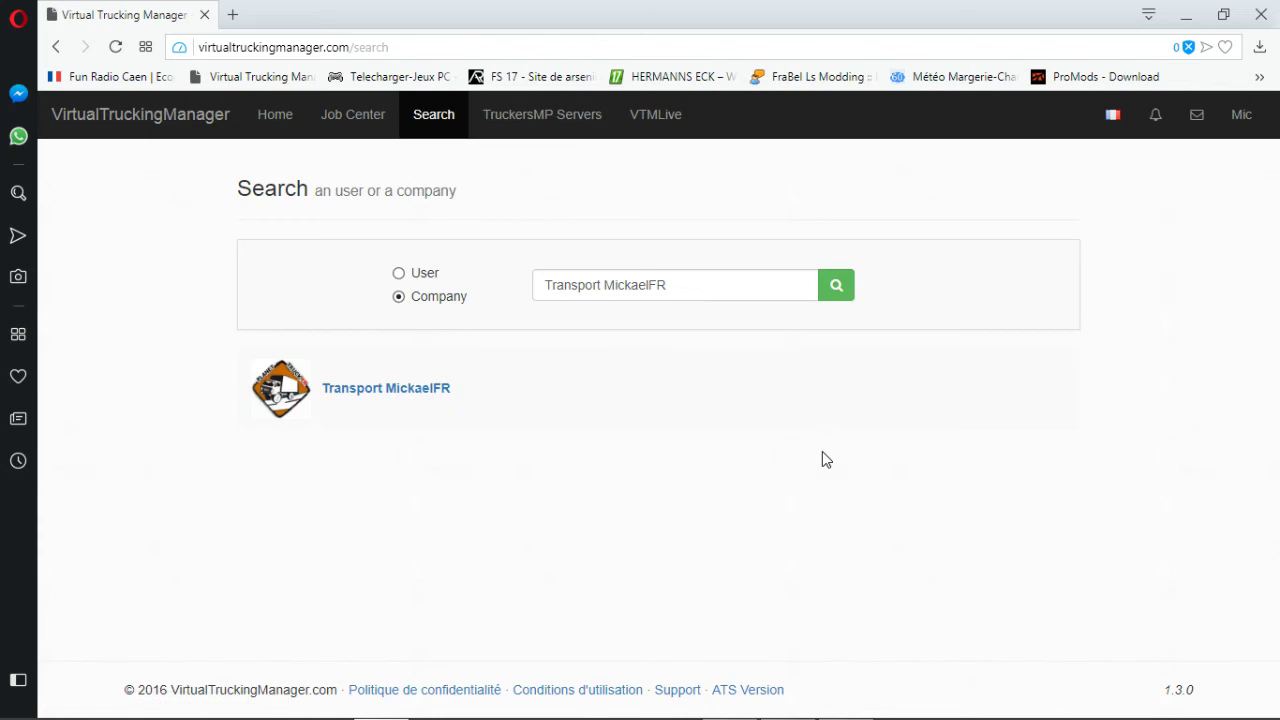
Open the found company's page and check its Règles section and statistics.
click(383, 397)
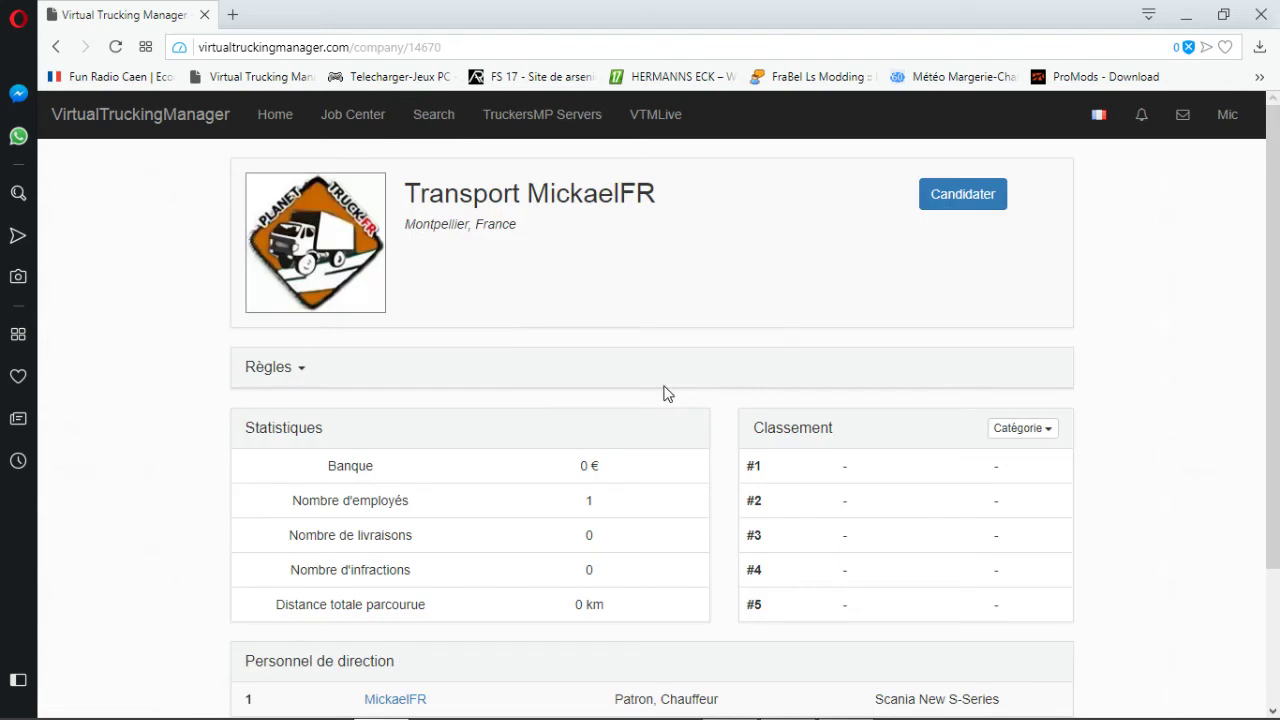
click(252, 367)
click(252, 367)
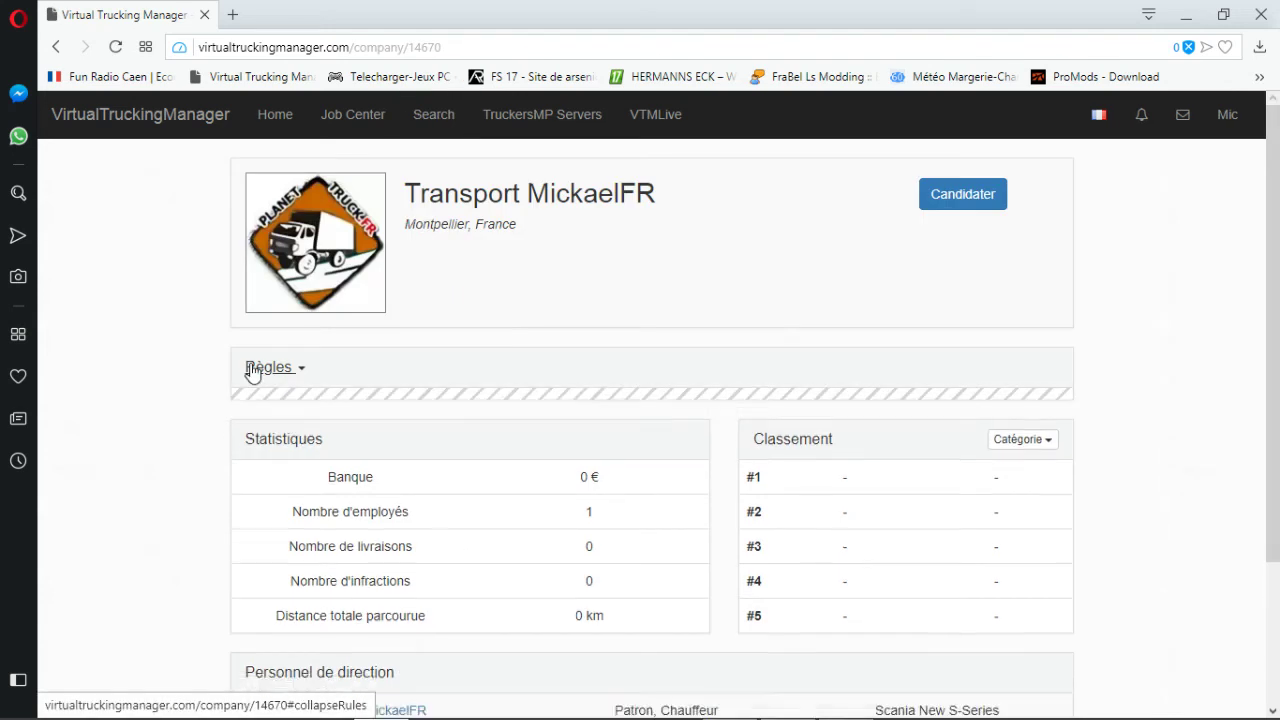
scroll(617, 531, down, 2)
scroll(606, 503, up, 2)
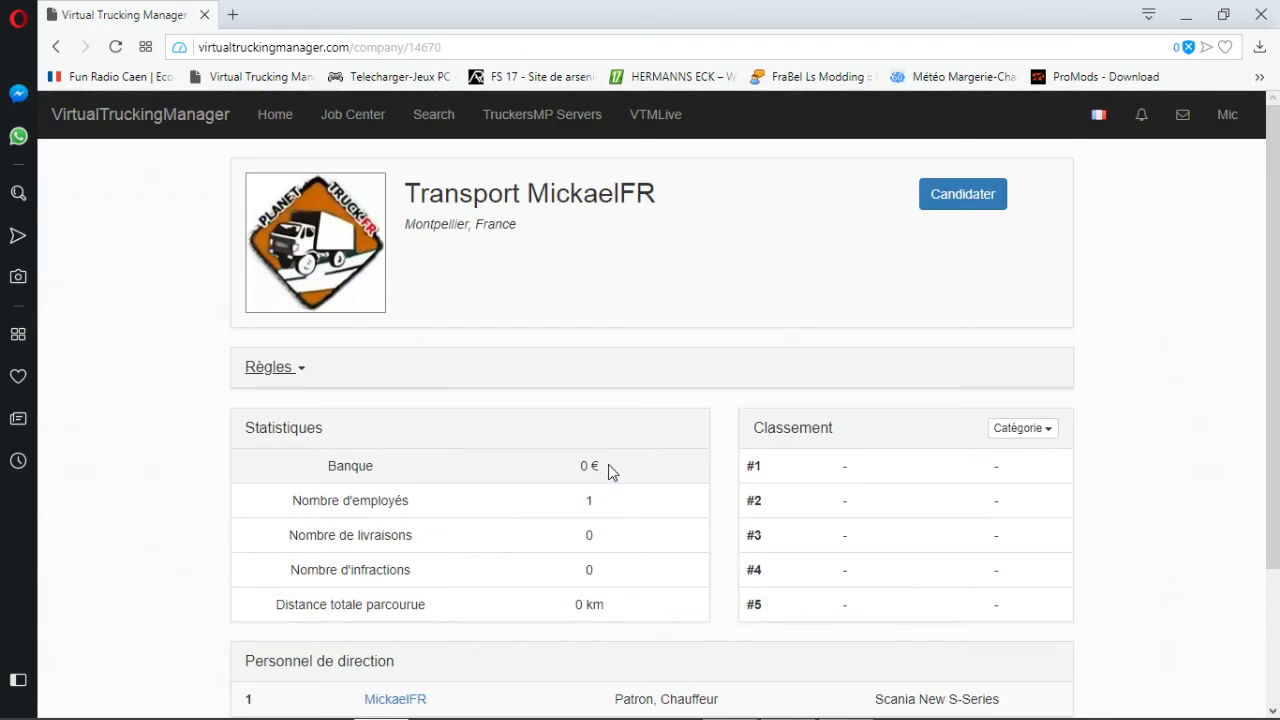
View the company's Candidater application form, leave it without applying and return to the search form.
click(997, 206)
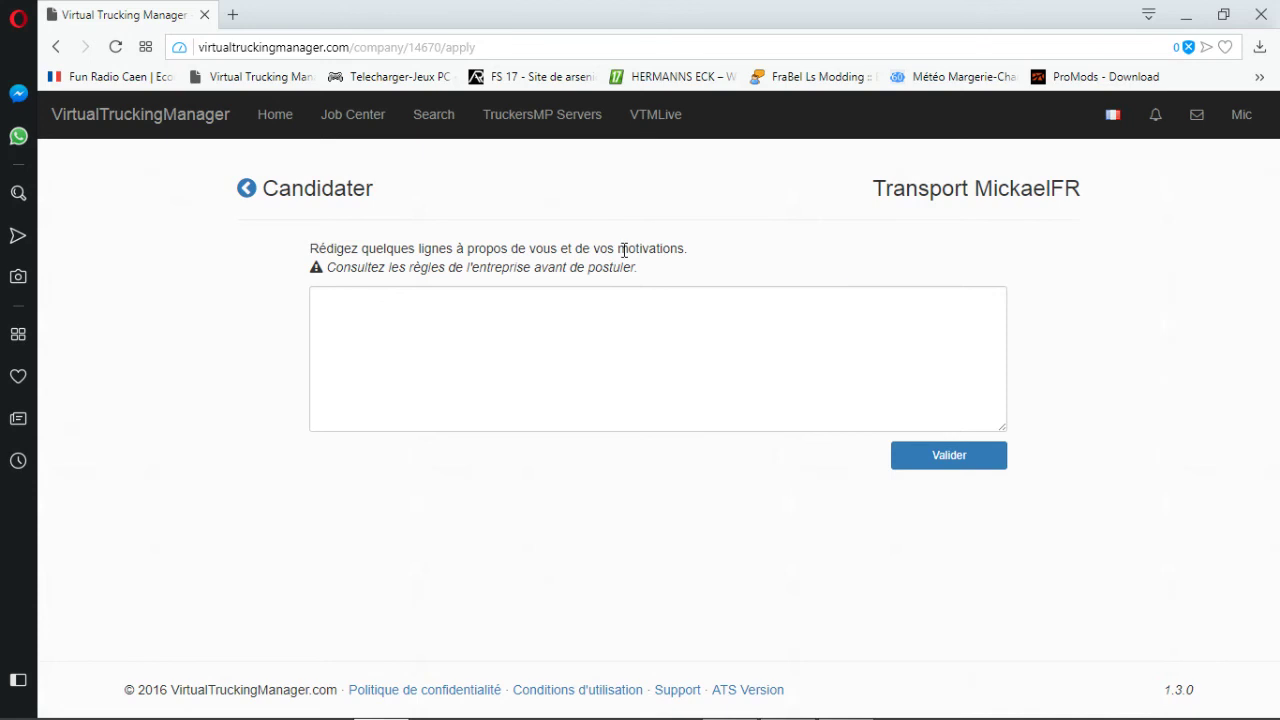
click(250, 192)
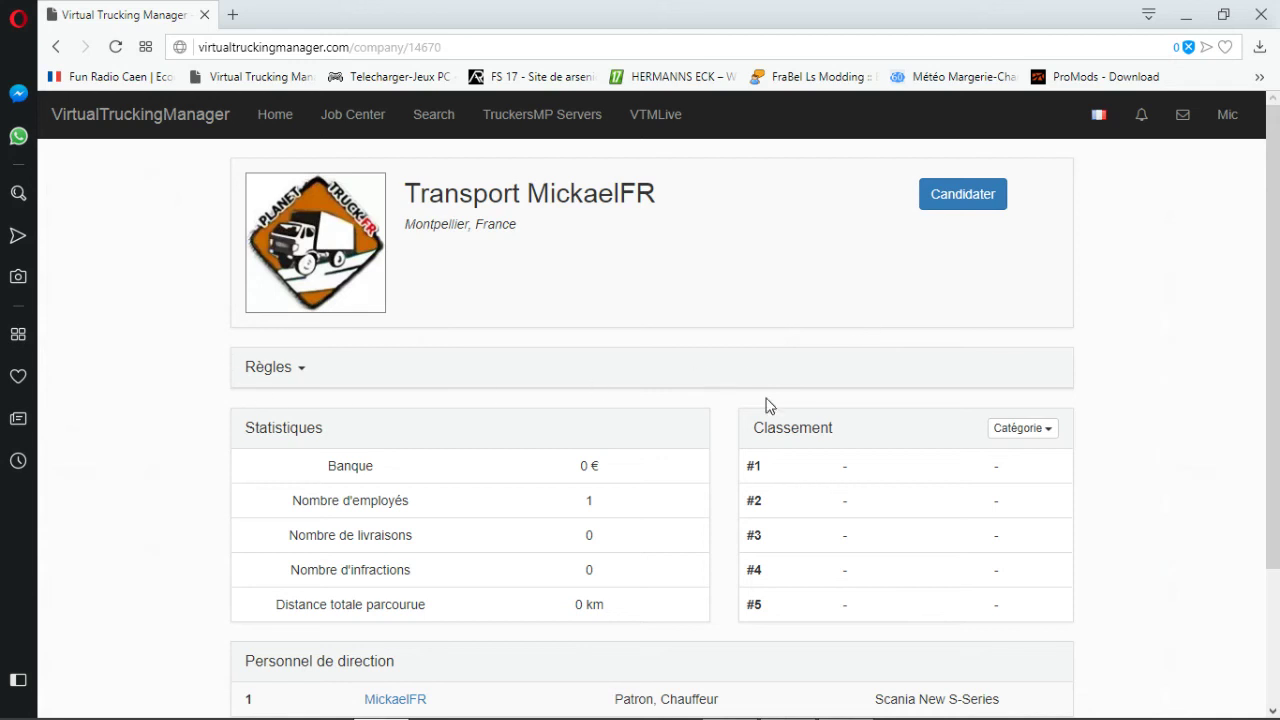
click(443, 131)
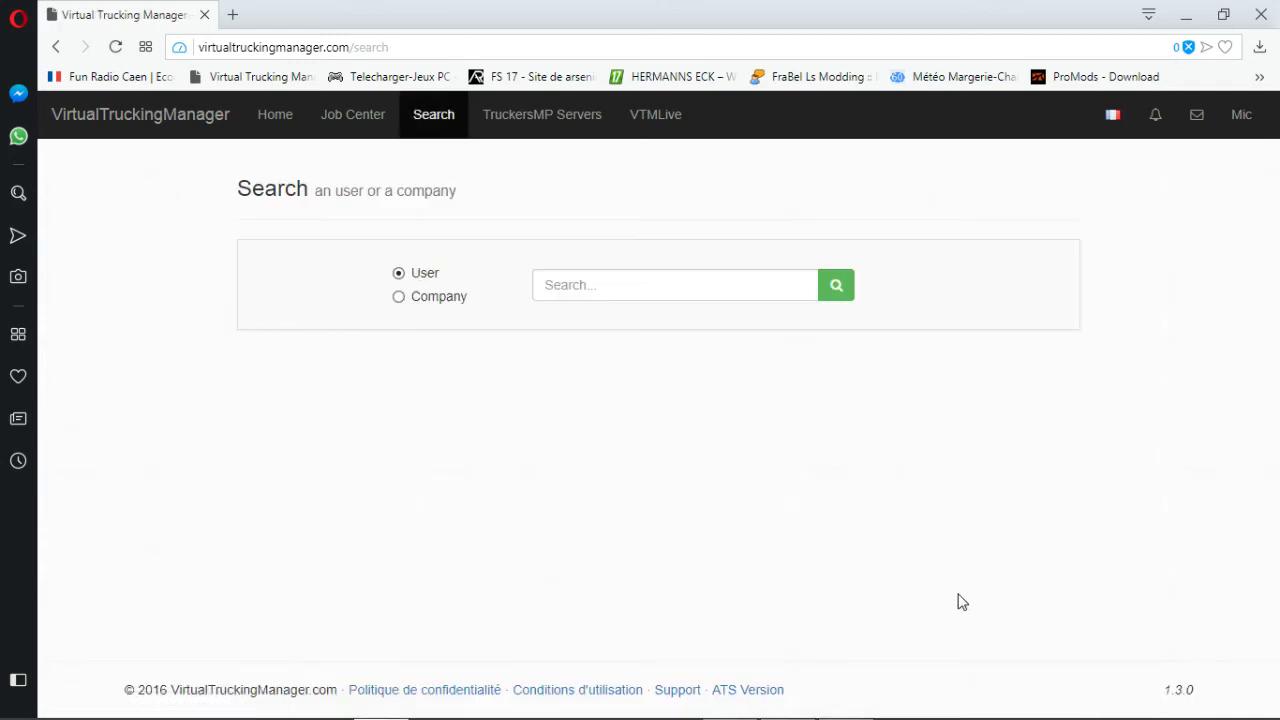
Open Mes entreprises and review the owned company, the free and level-locked slots, and the Lieux de travail section.
click(1245, 116)
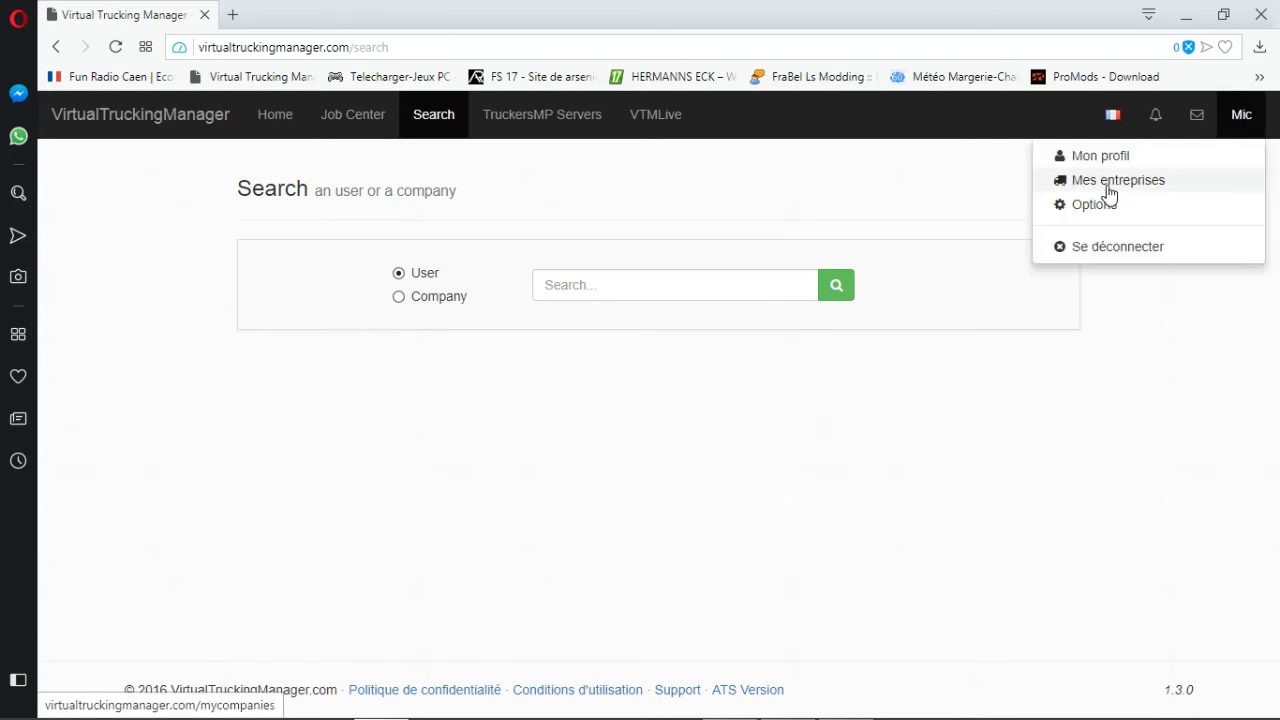
click(1110, 183)
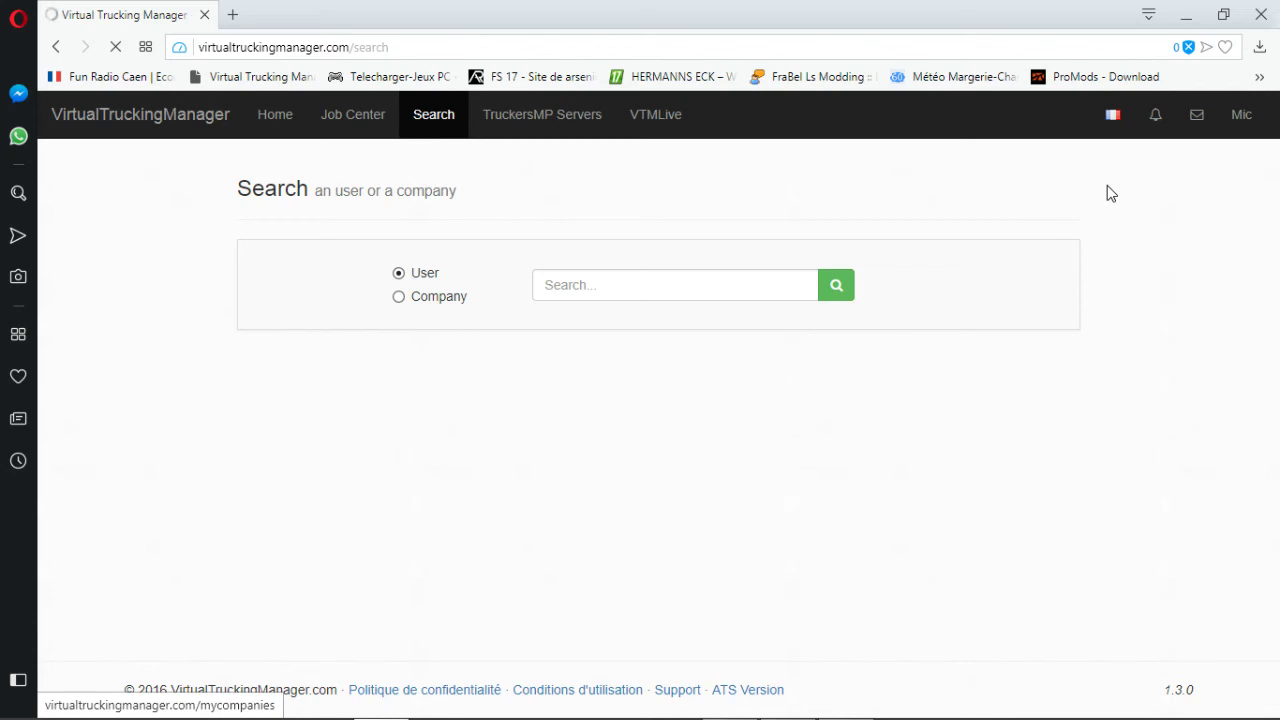
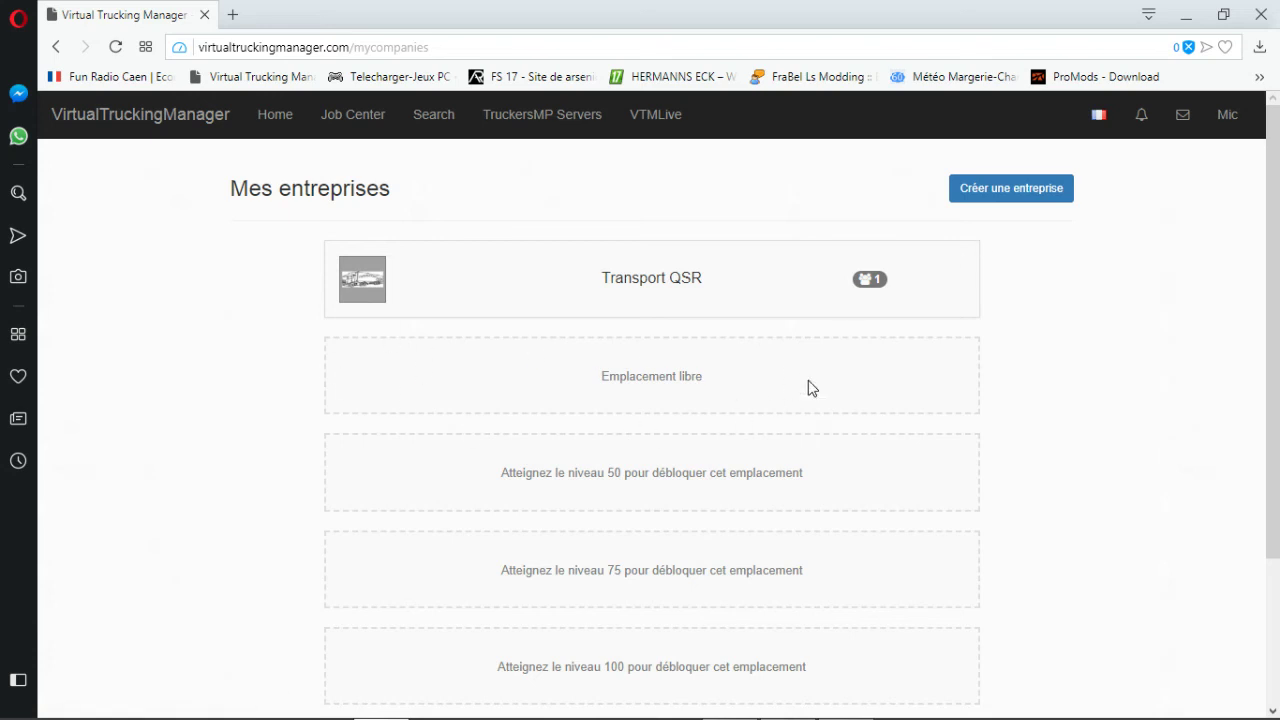
scroll(805, 386, down, 3)
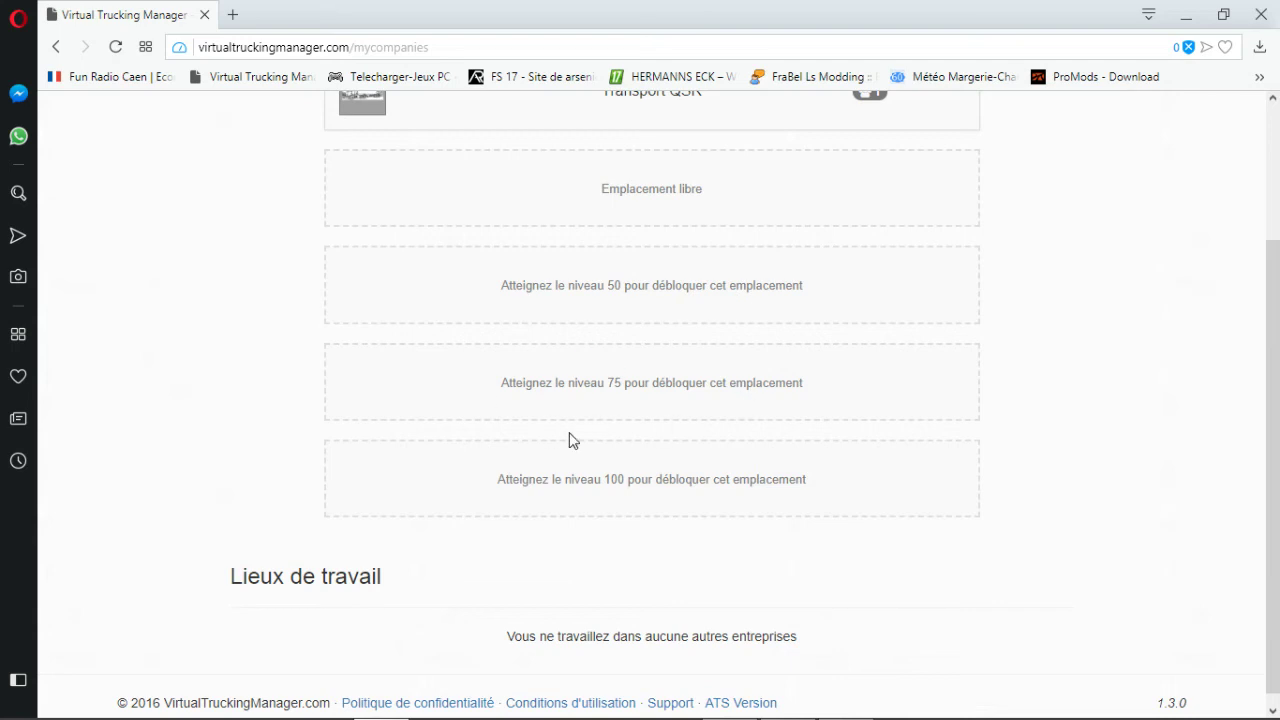
scroll(730, 402, up, 3)
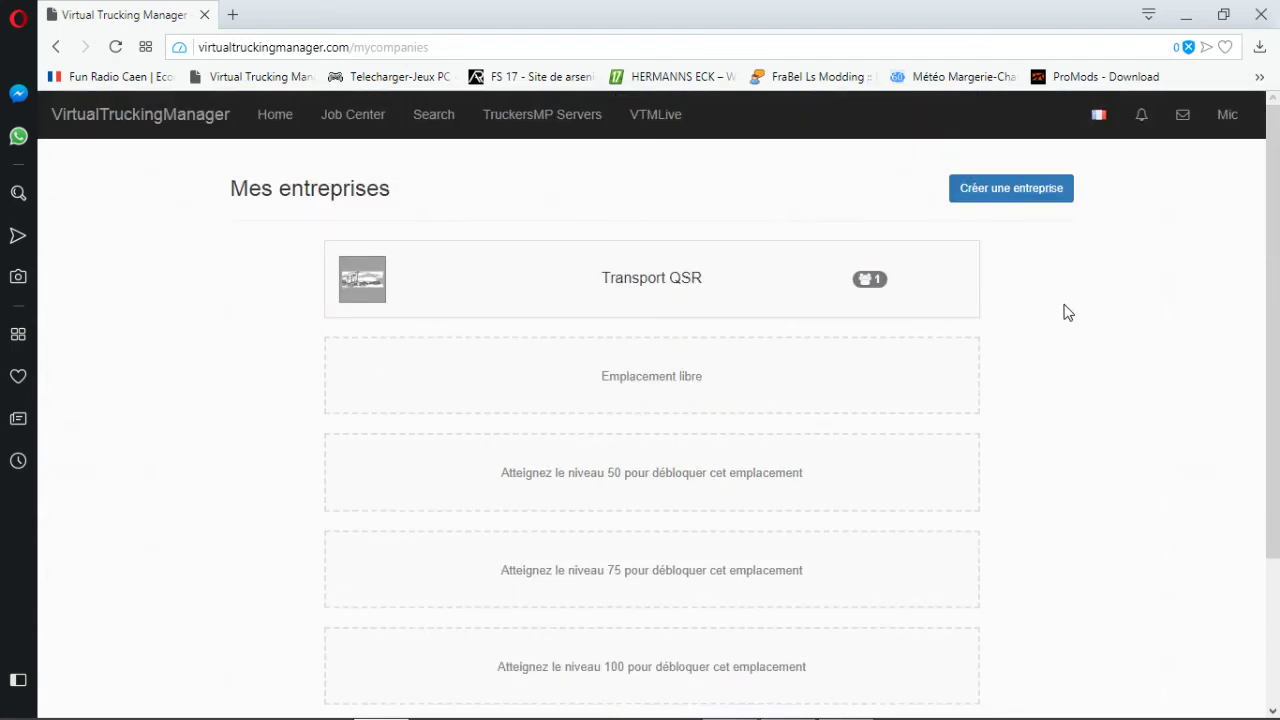
scroll(590, 375, down, 1)
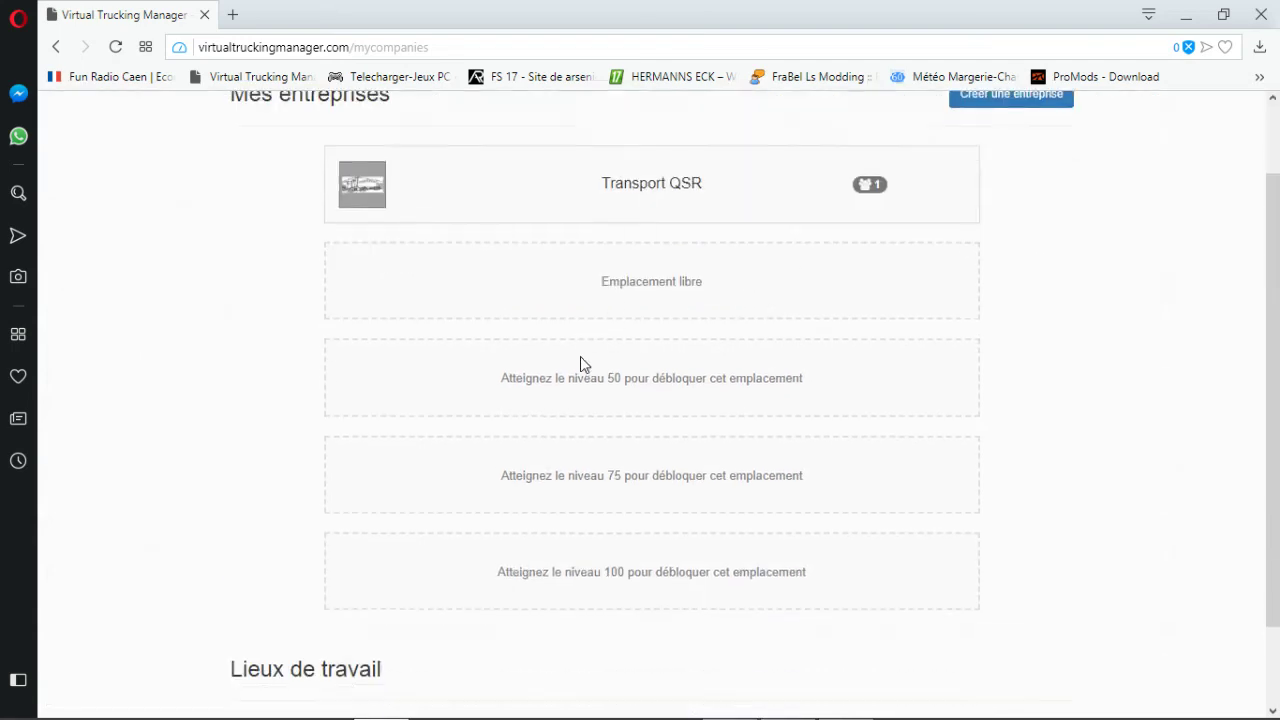
scroll(585, 363, down, 1)
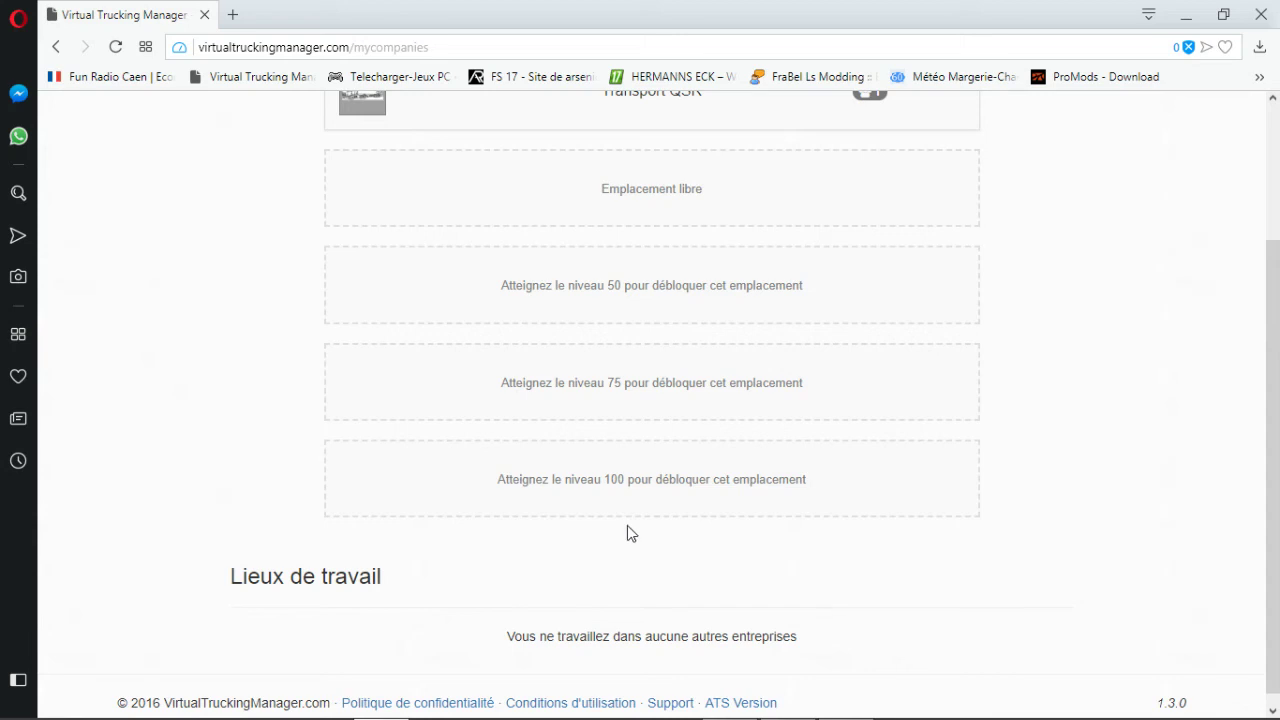
scroll(627, 525, up, 3)
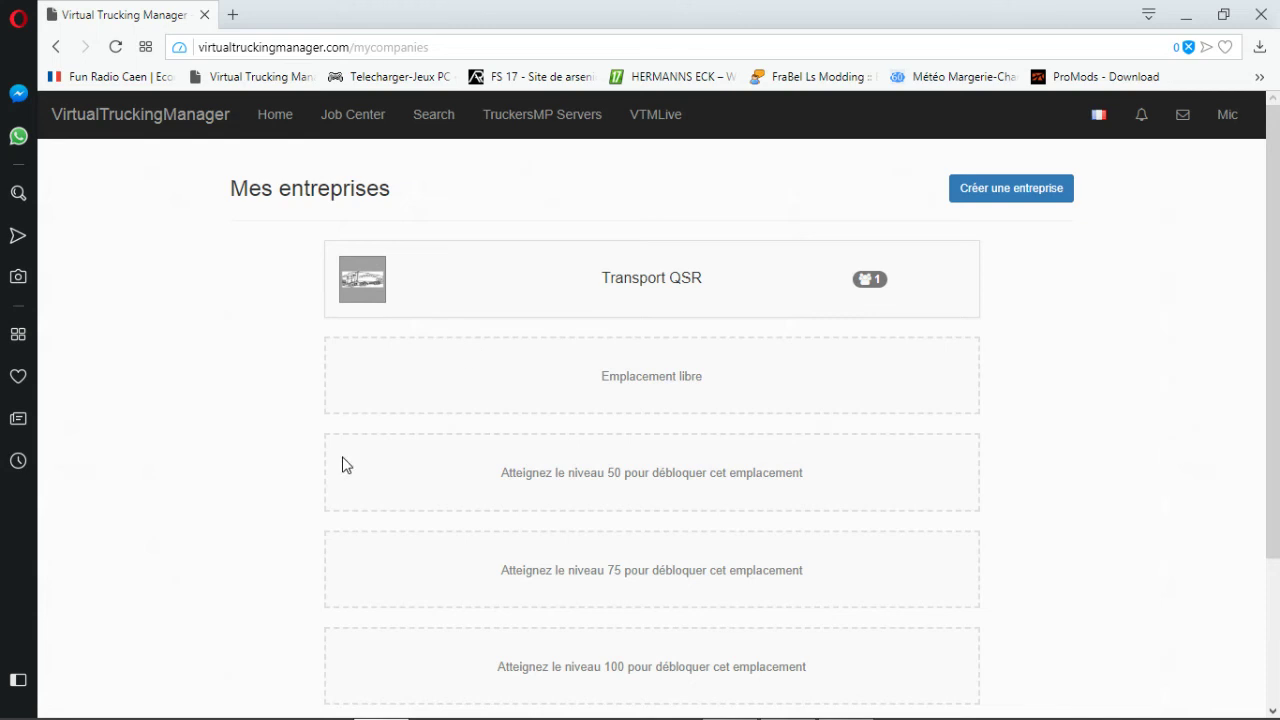
scroll(345, 465, down, 3)
scroll(535, 326, up, 3)
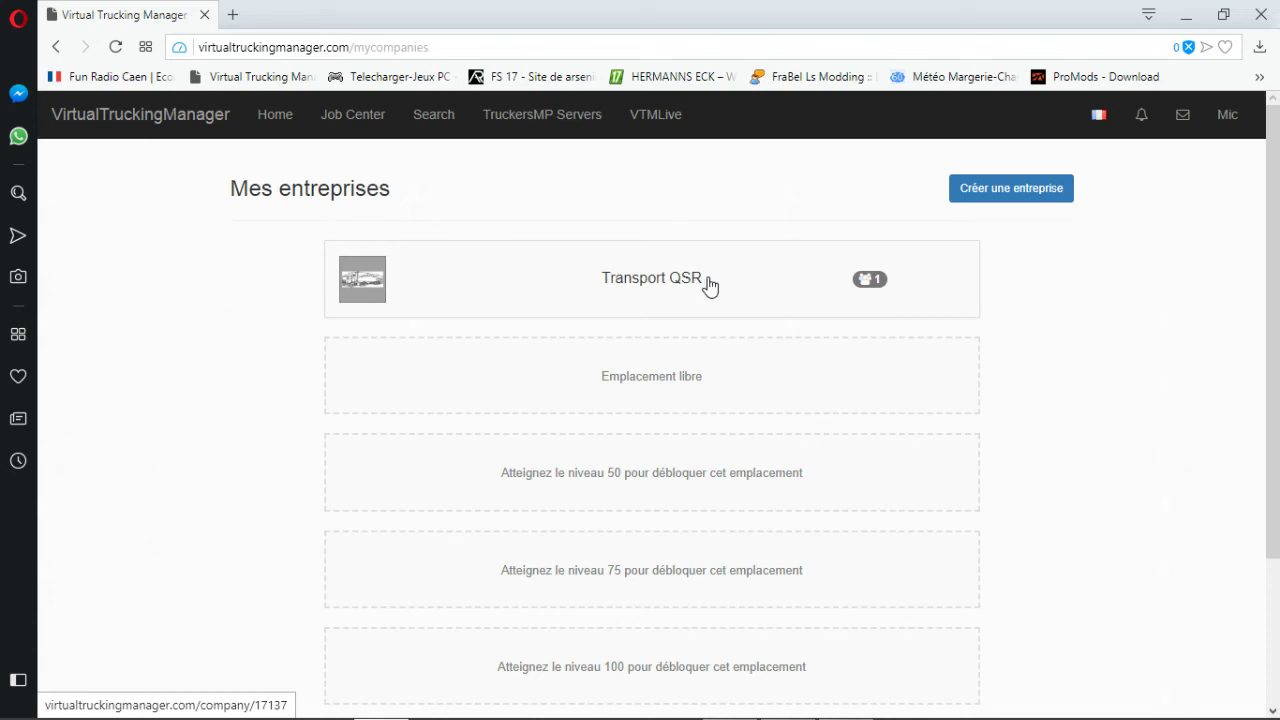
scroll(586, 526, down, 3)
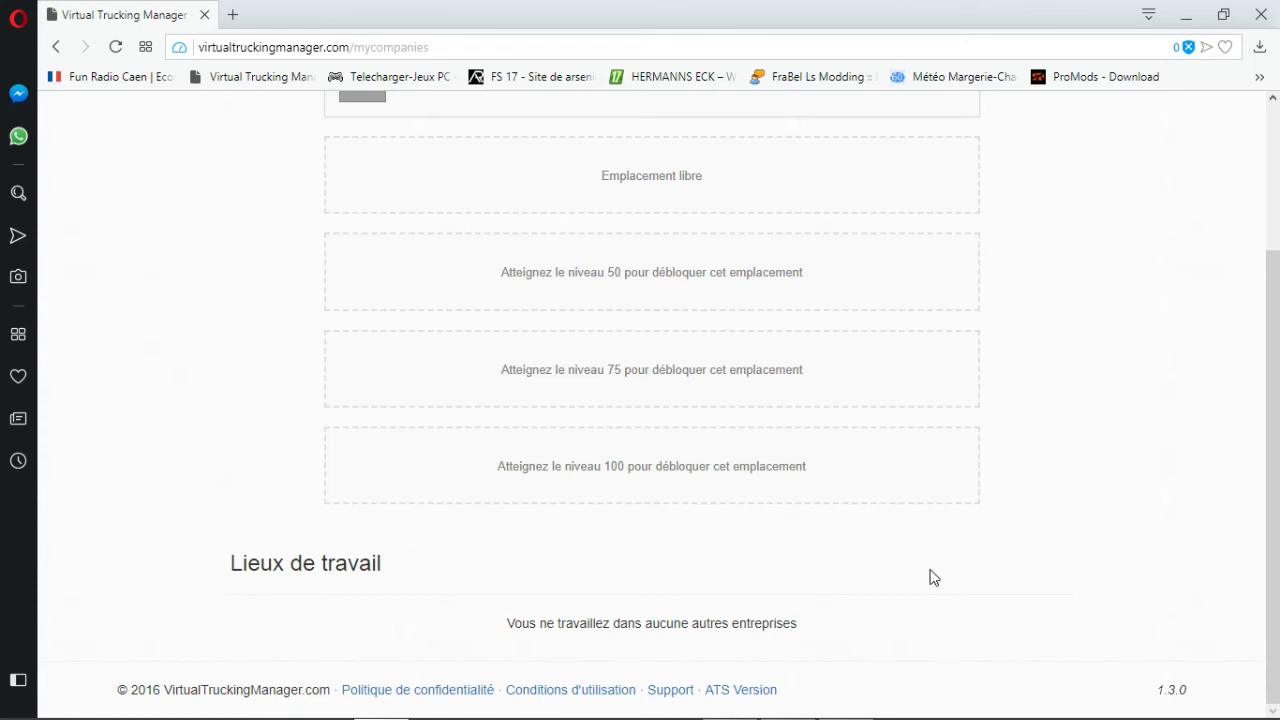
scroll(884, 404, up, 3)
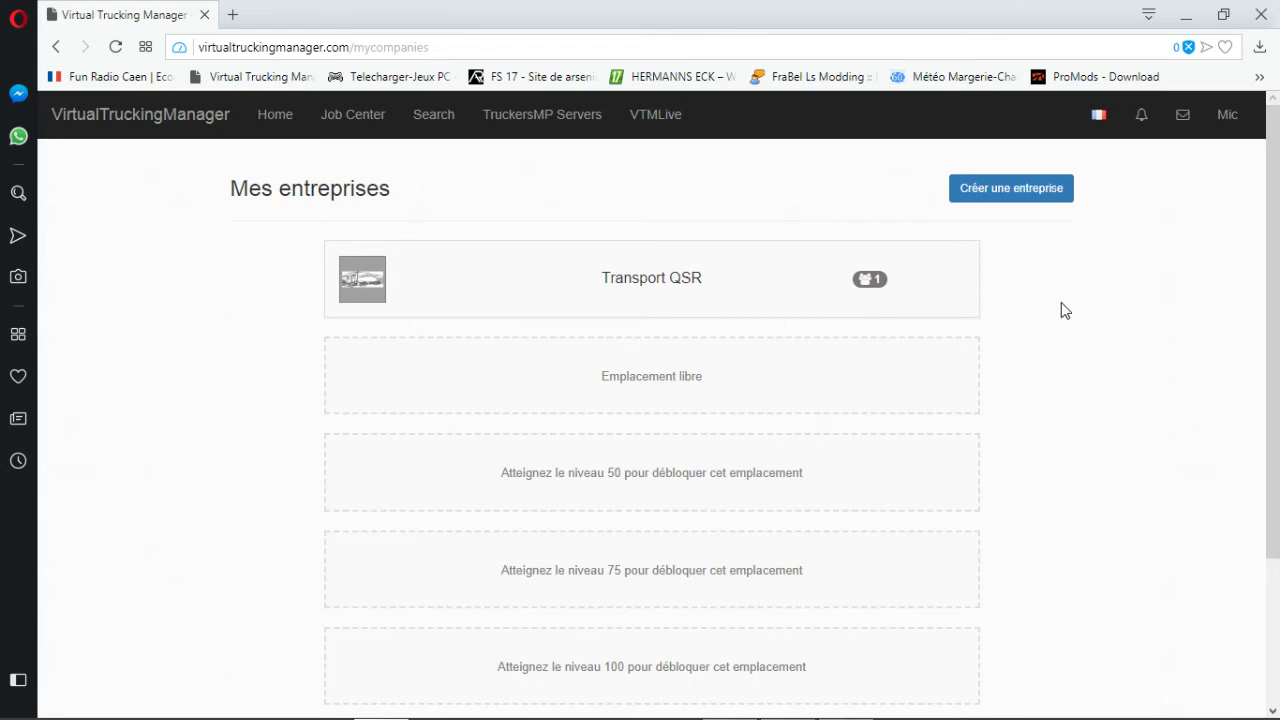
Open the company creation form and review its name, logo, headquarters country and city, currency, units and recruitment settings.
click(1010, 200)
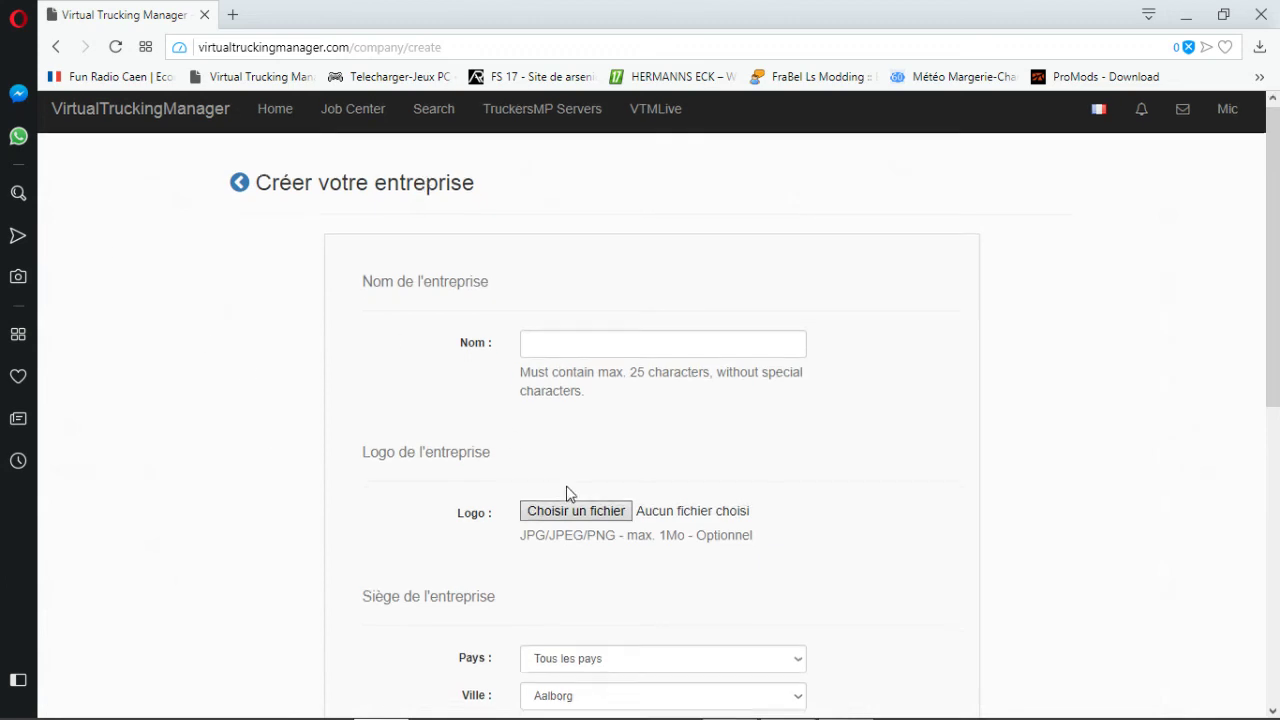
scroll(330, 357, down, 2)
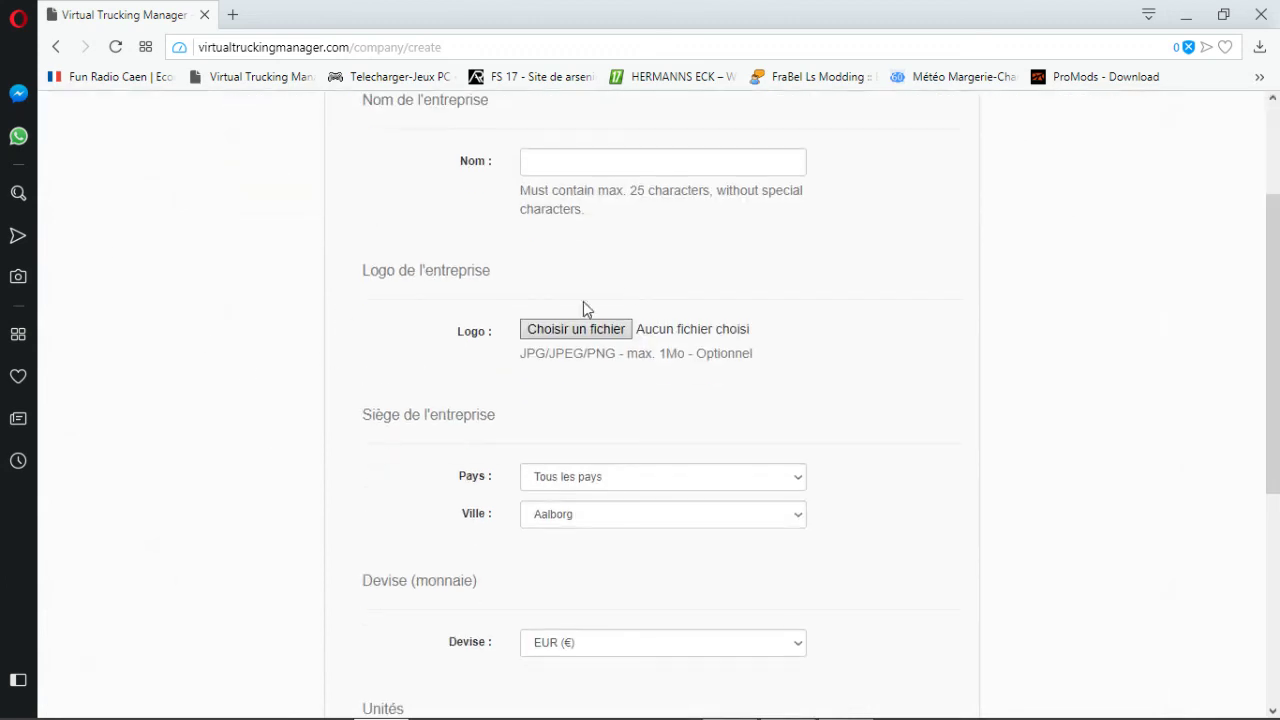
scroll(457, 452, down, 1)
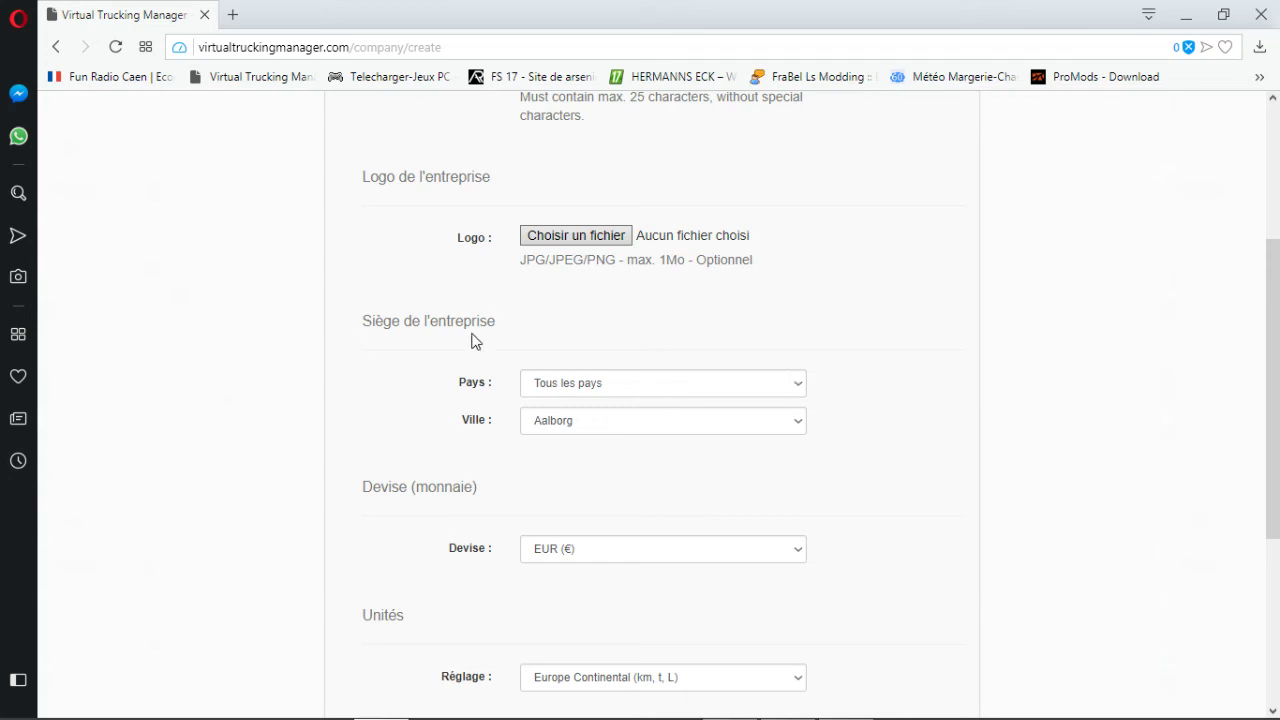
click(637, 388)
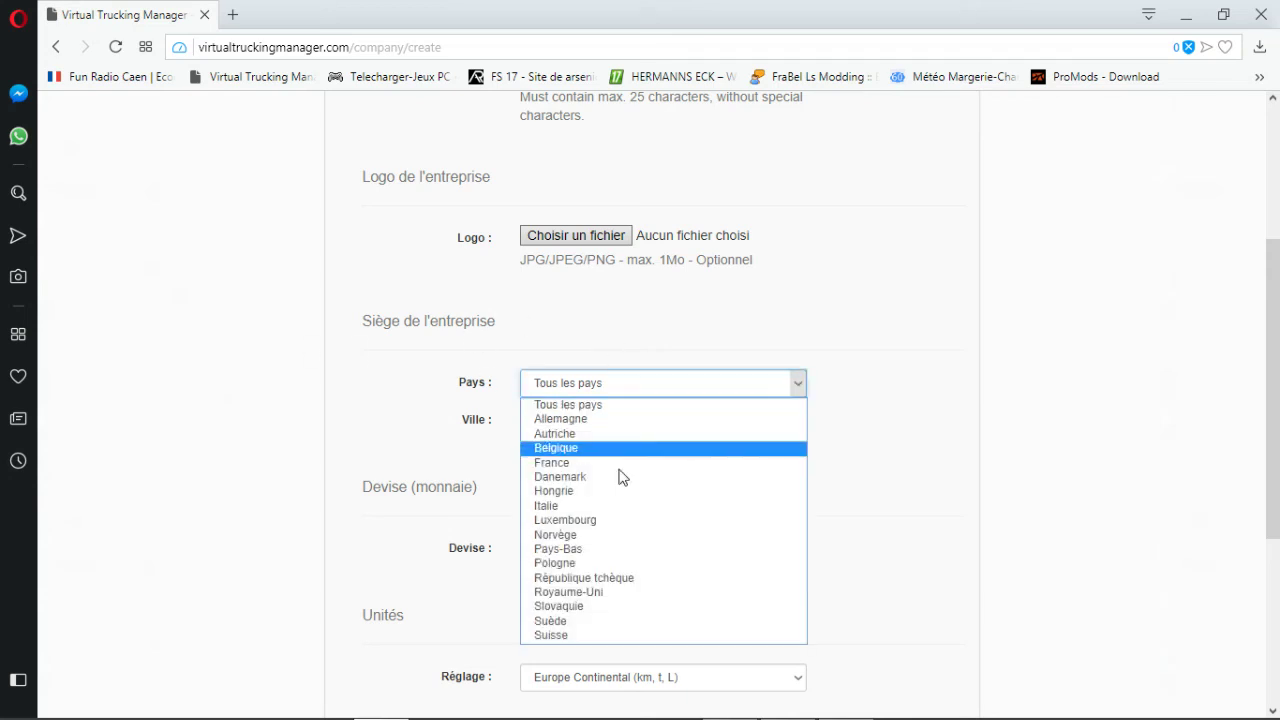
click(931, 406)
scroll(622, 477, down, 1)
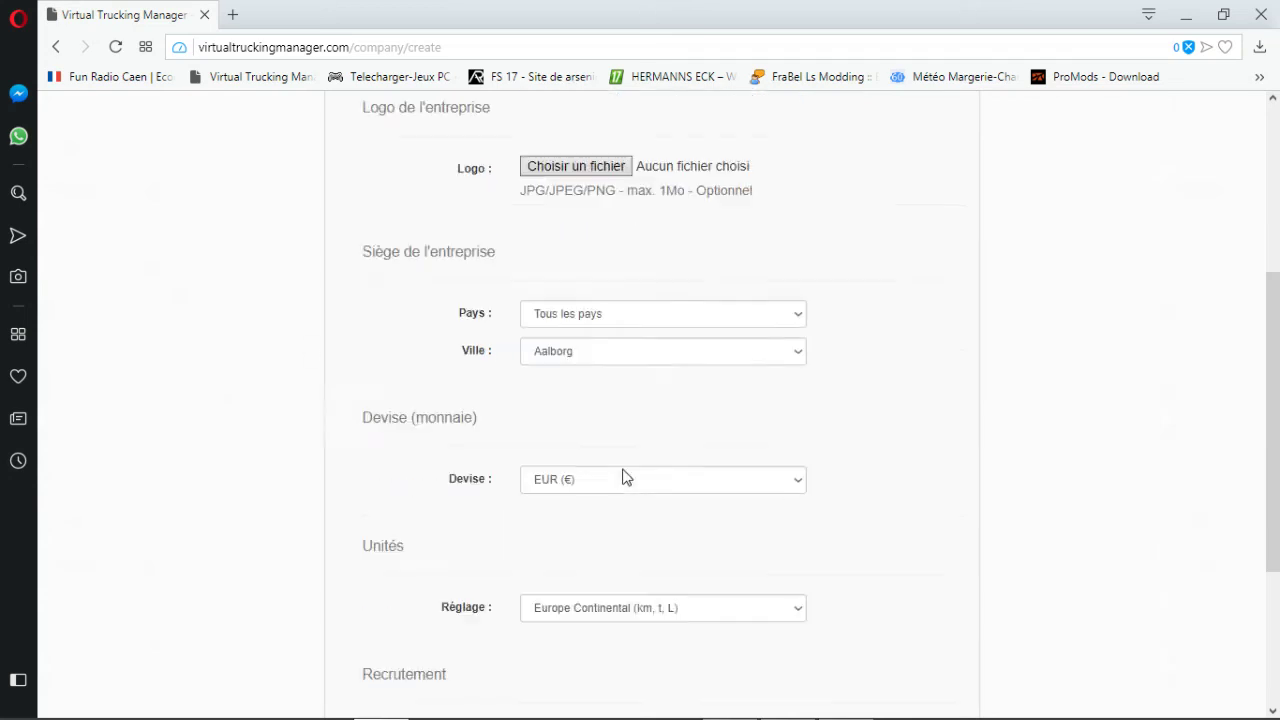
scroll(624, 477, down, 1)
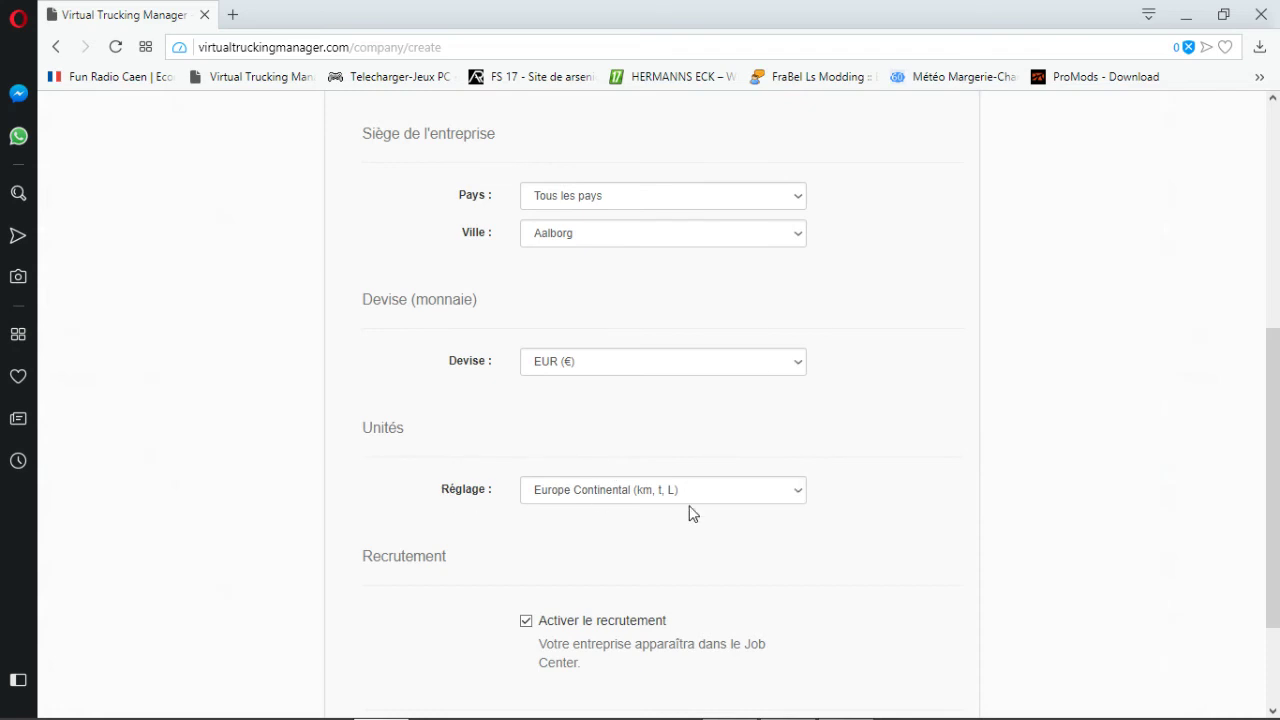
scroll(516, 444, down, 2)
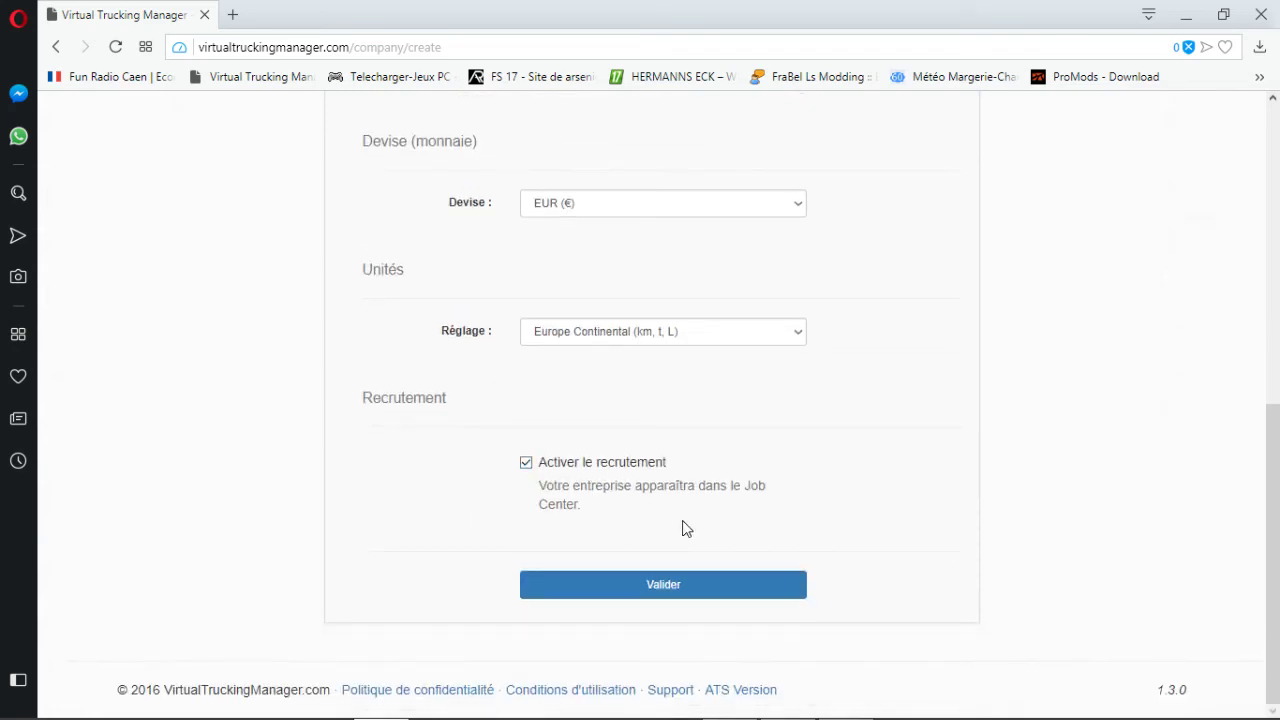
scroll(646, 457, up, 6)
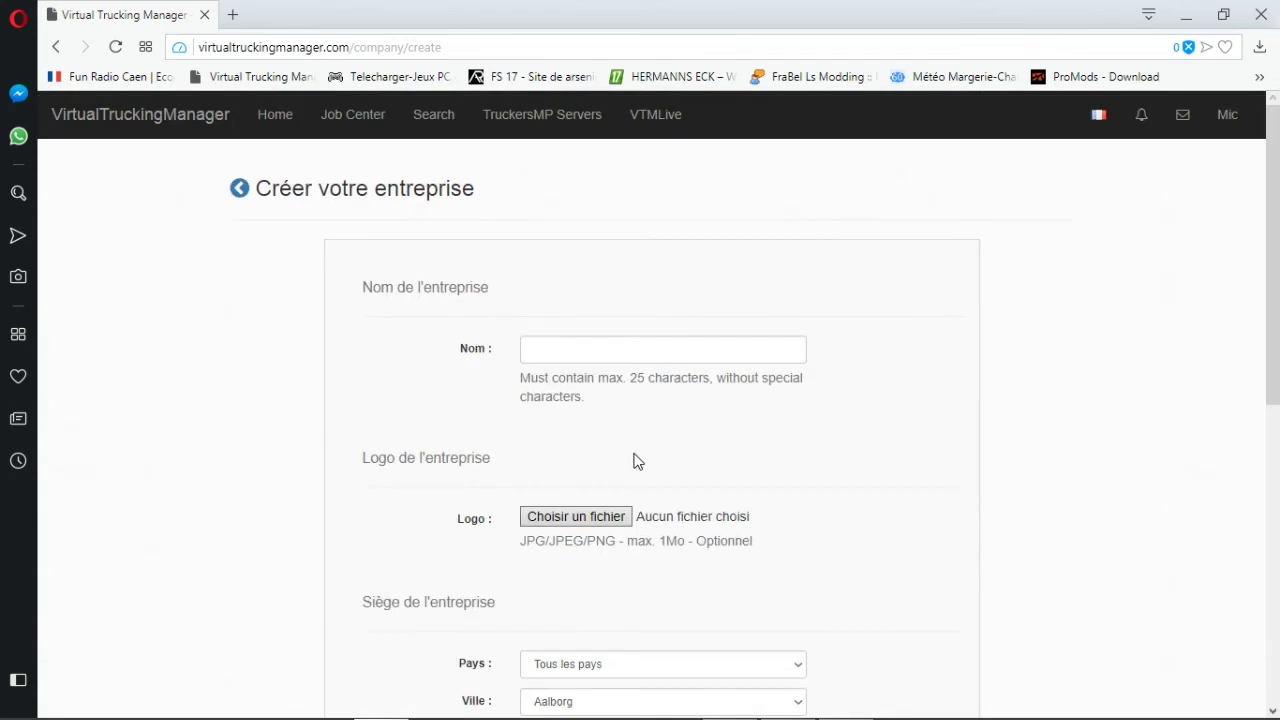
Leave the creation form without creating a company and open the Transport QSR company page.
click(239, 190)
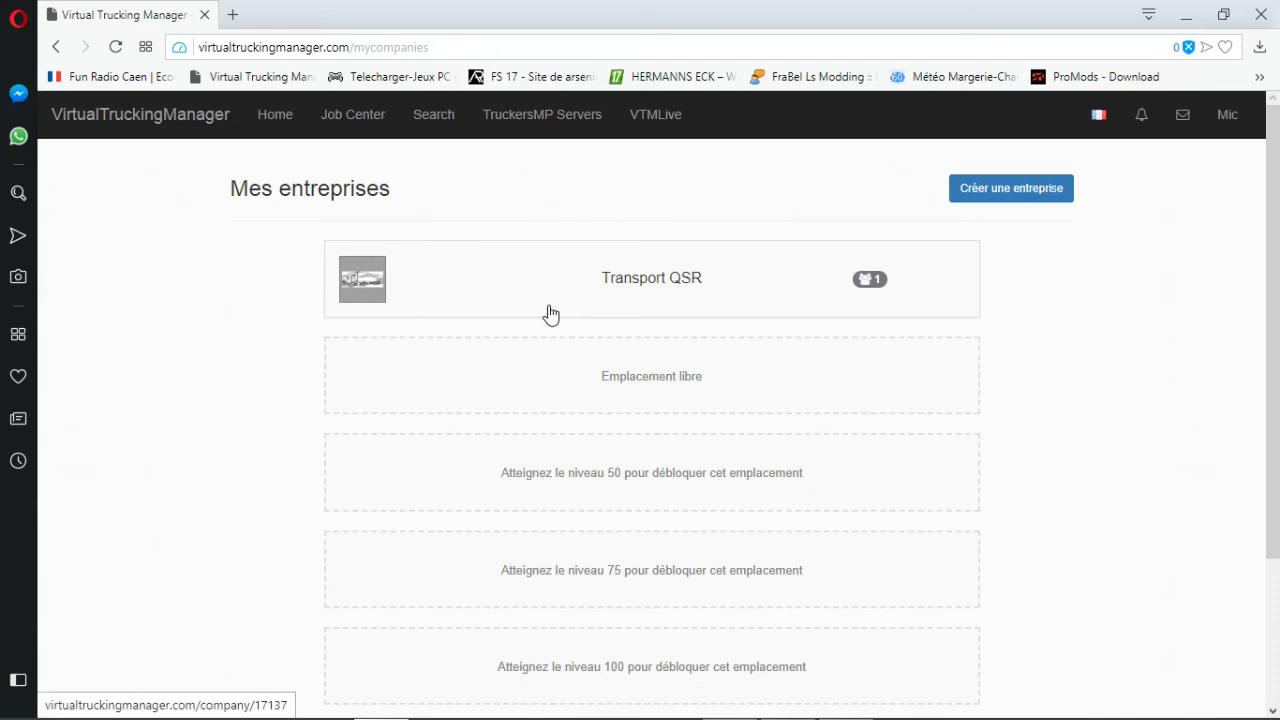
click(550, 314)
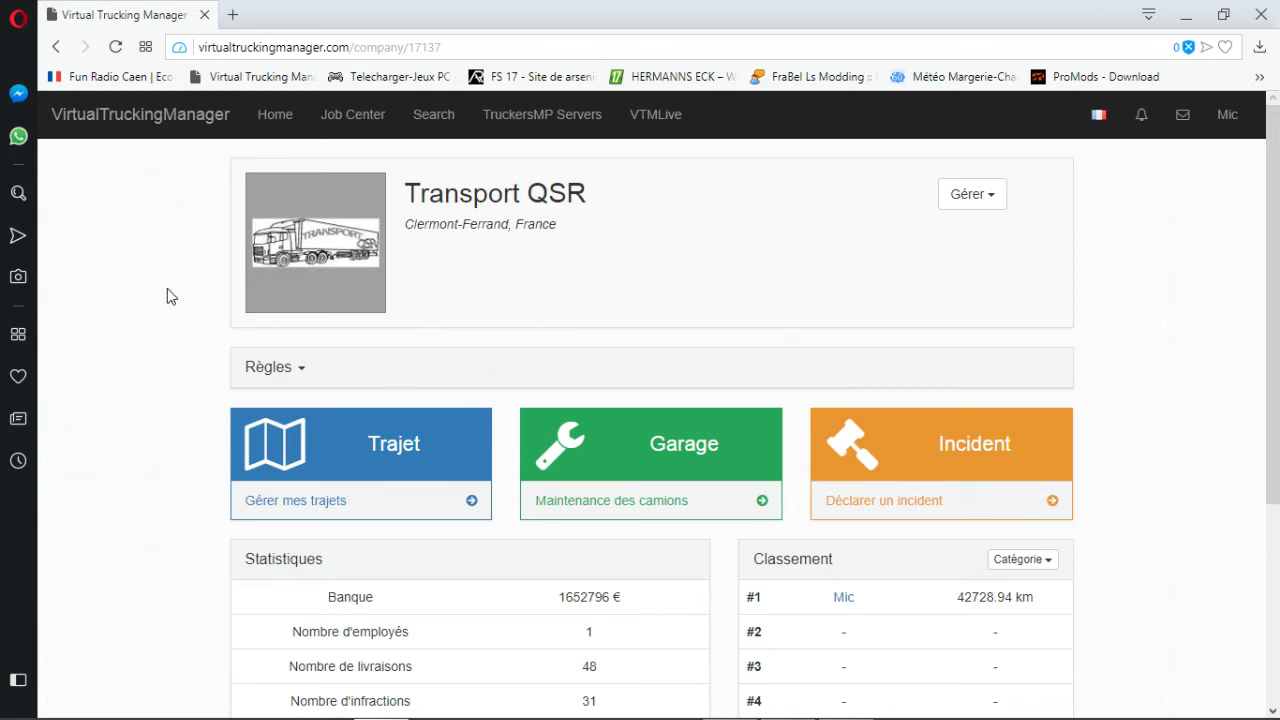
Open the TruckersMP Servers page and compare the player counts of ETS2 - Europe 2 and Europe 3 [No Cars].
click(543, 116)
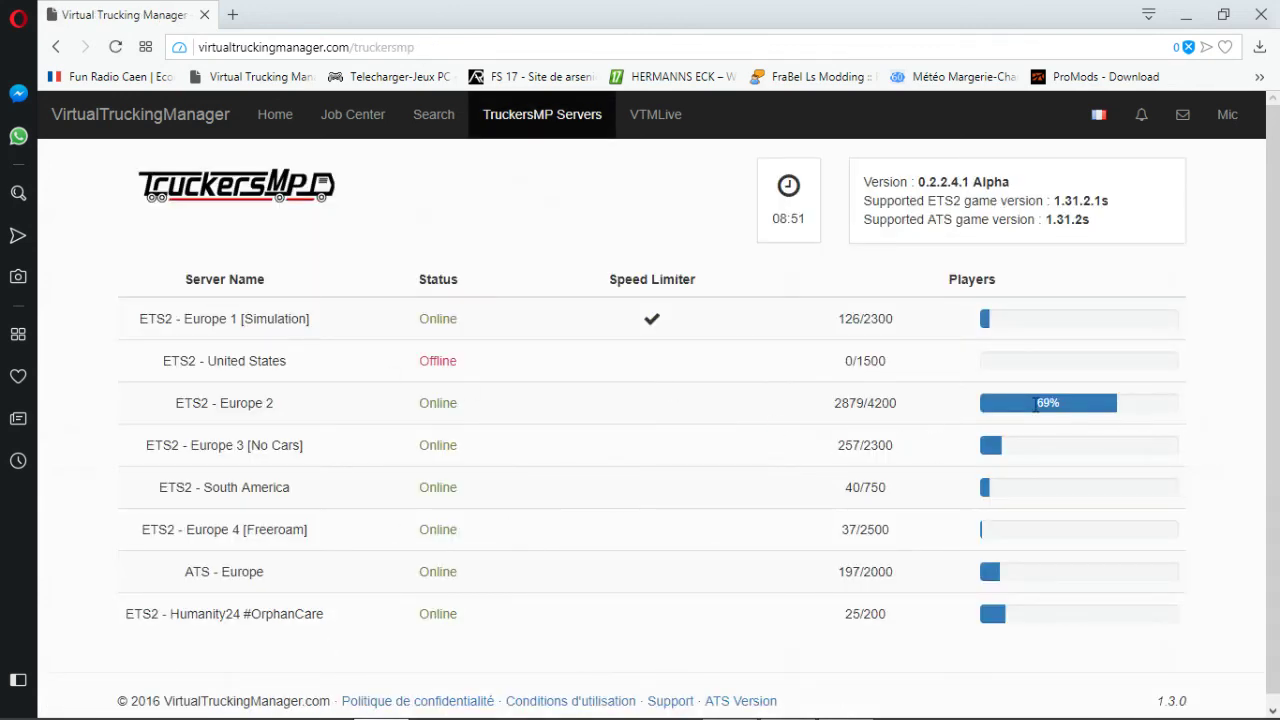
drag(833, 410, 890, 405)
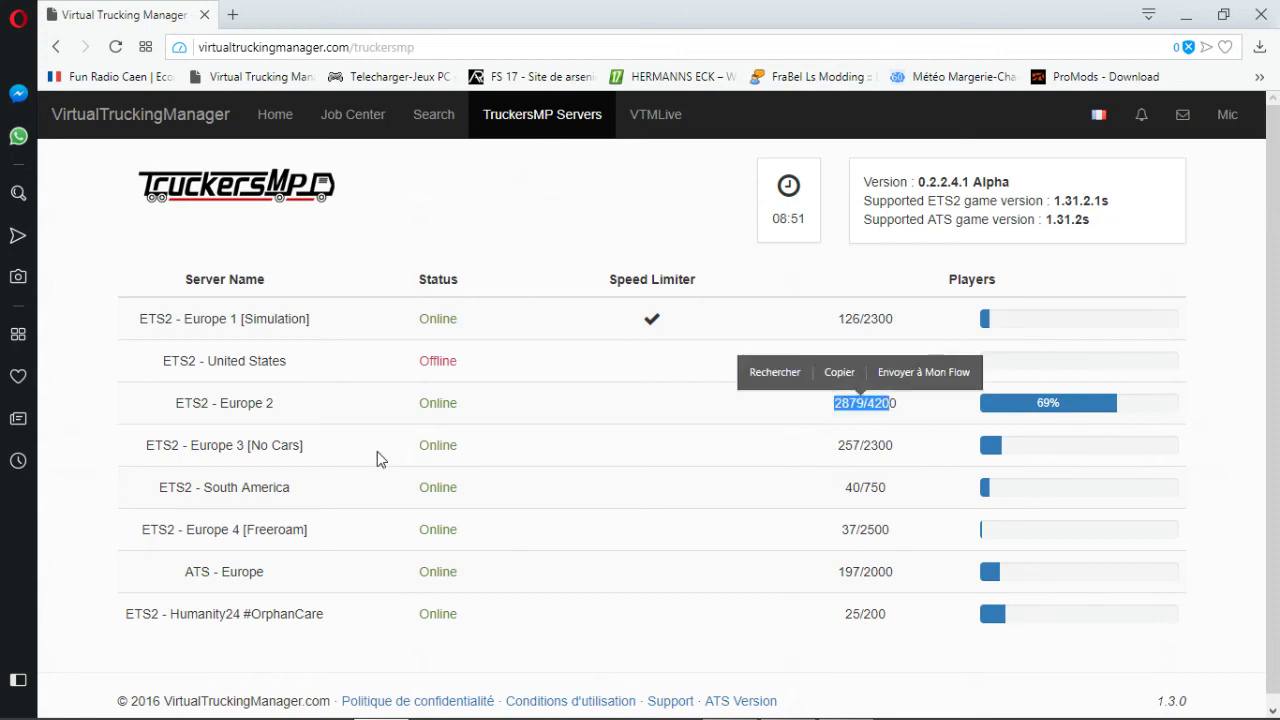
drag(843, 445, 886, 446)
click(920, 455)
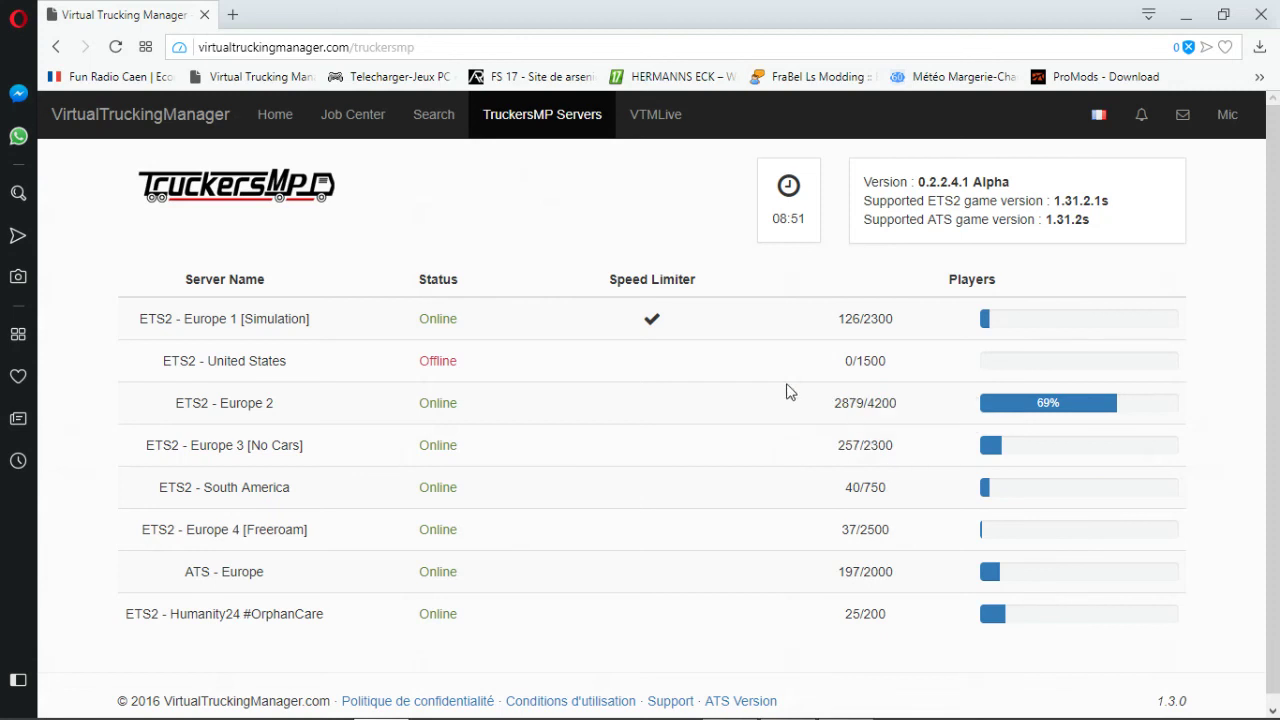
drag(809, 410, 868, 405)
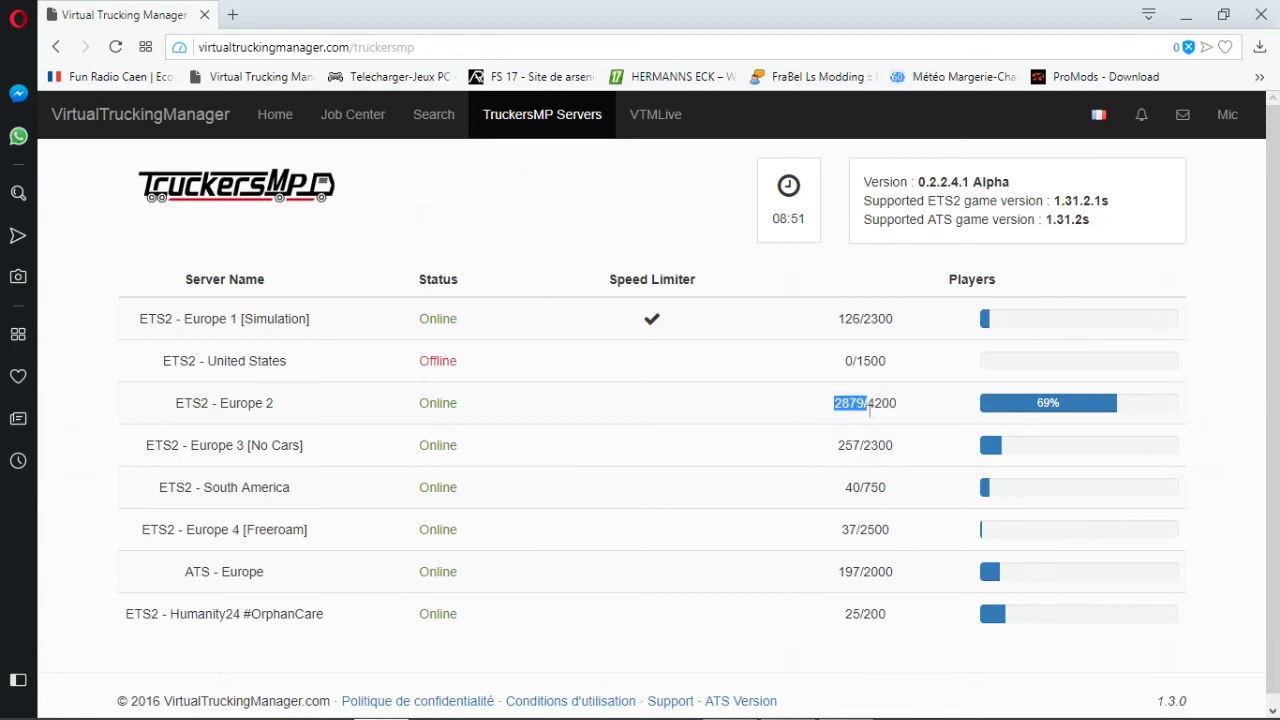
Open the VTMLive page and review its description, setup steps and download section.
click(936, 410)
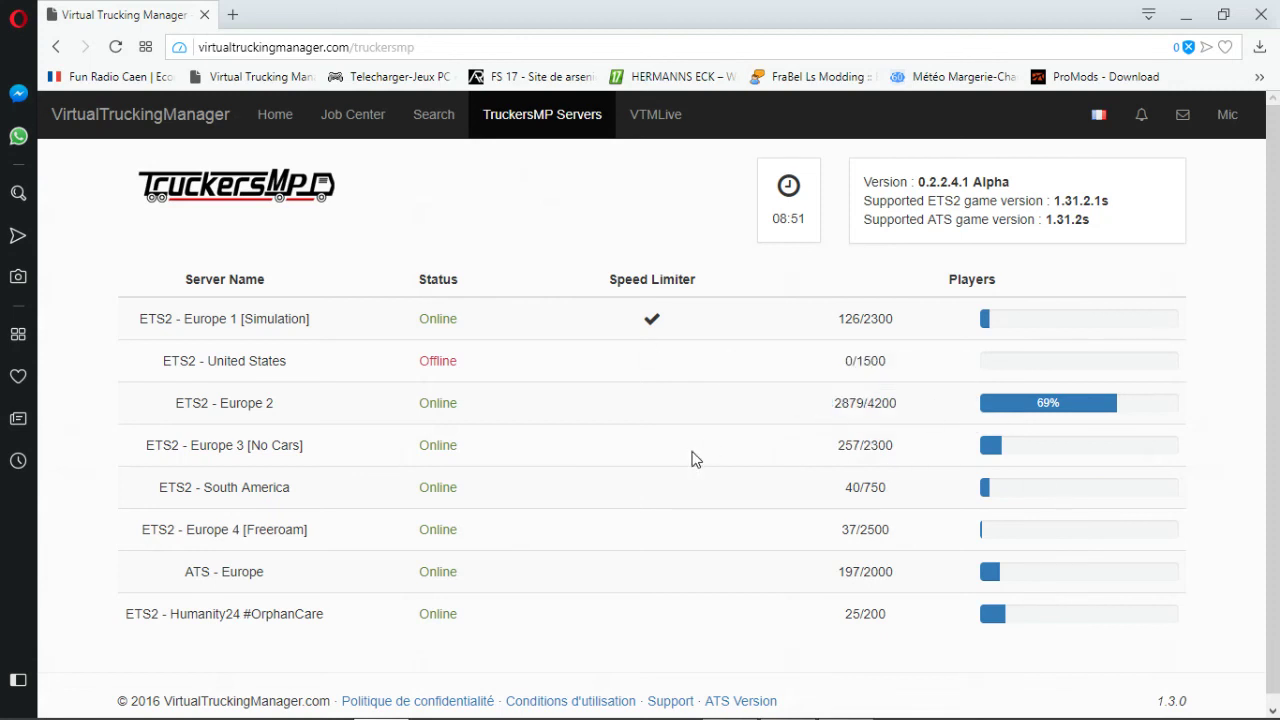
click(644, 134)
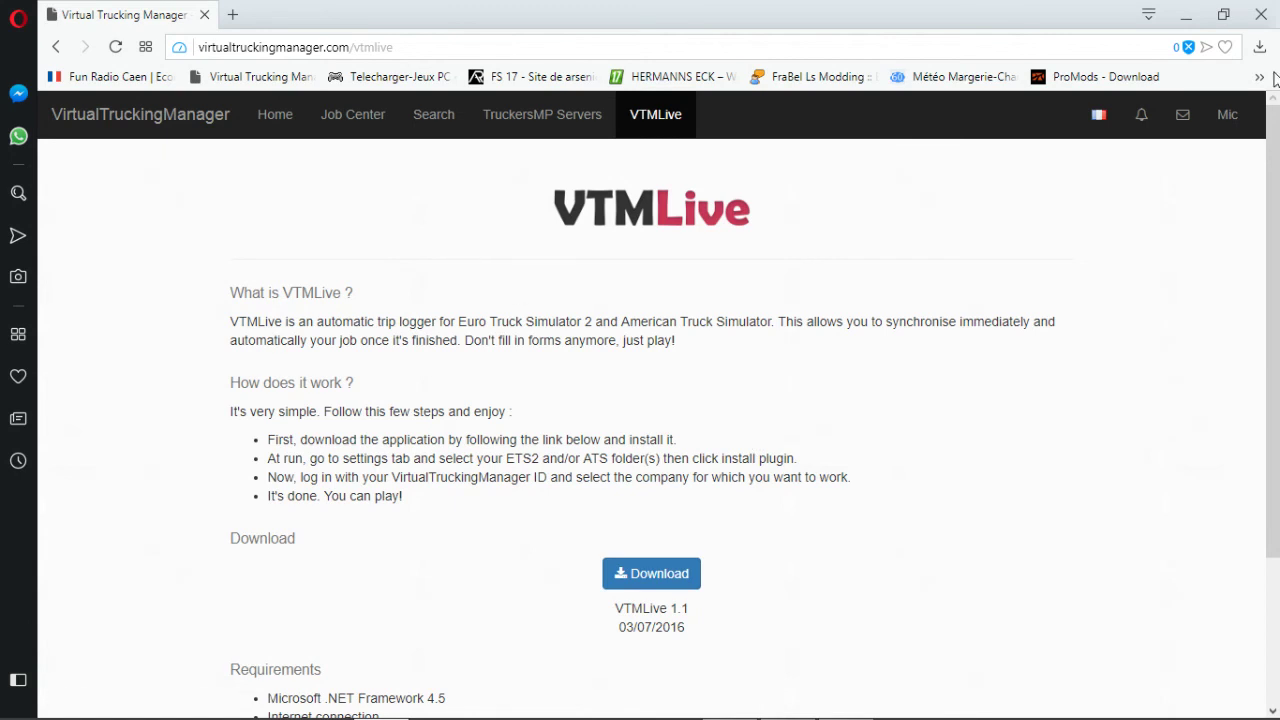
Open the Transport QSR page from Mes entreprises and review its Trajet, Garage and Incident sections, Statistiques and Classement.
click(1236, 124)
click(1050, 181)
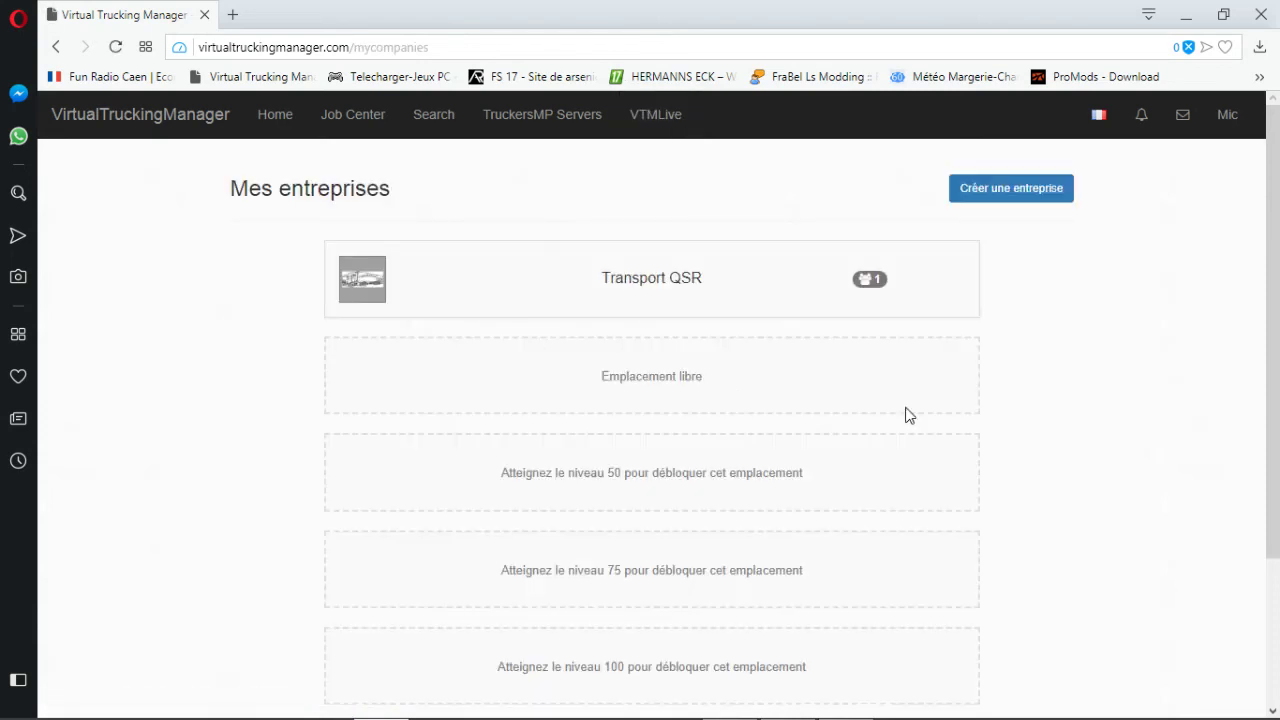
click(630, 297)
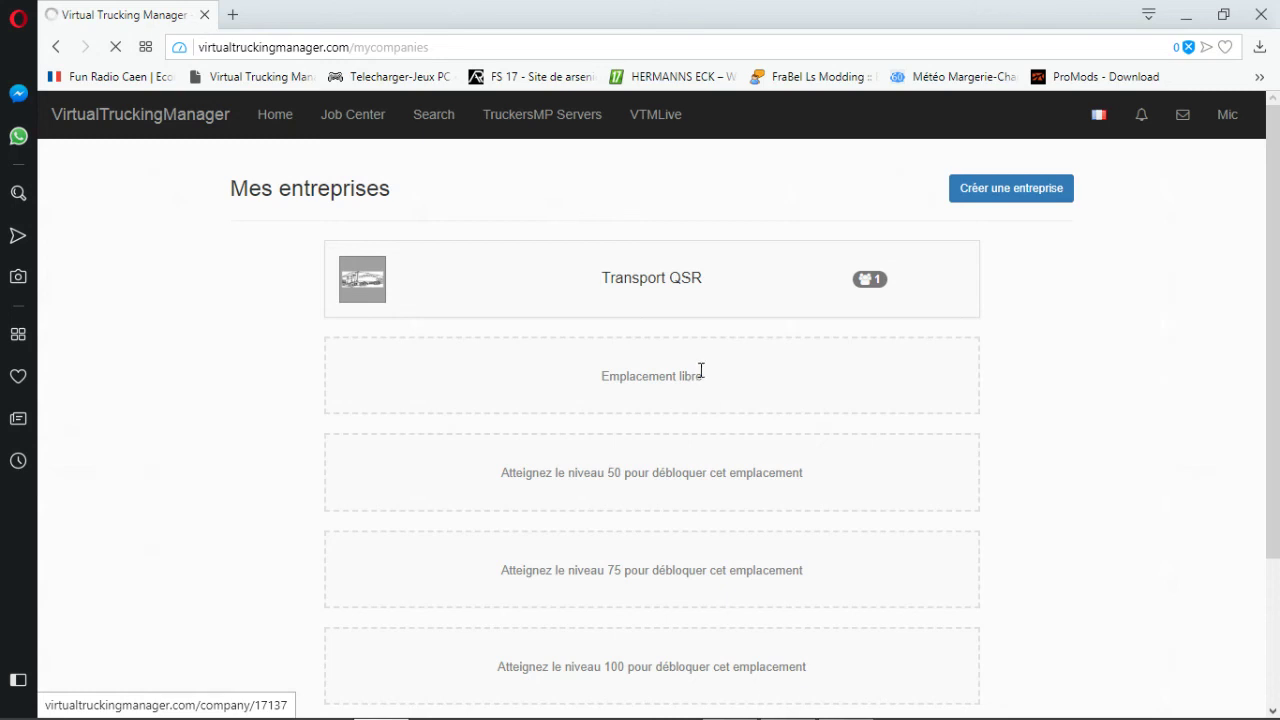
scroll(638, 358, down, 2)
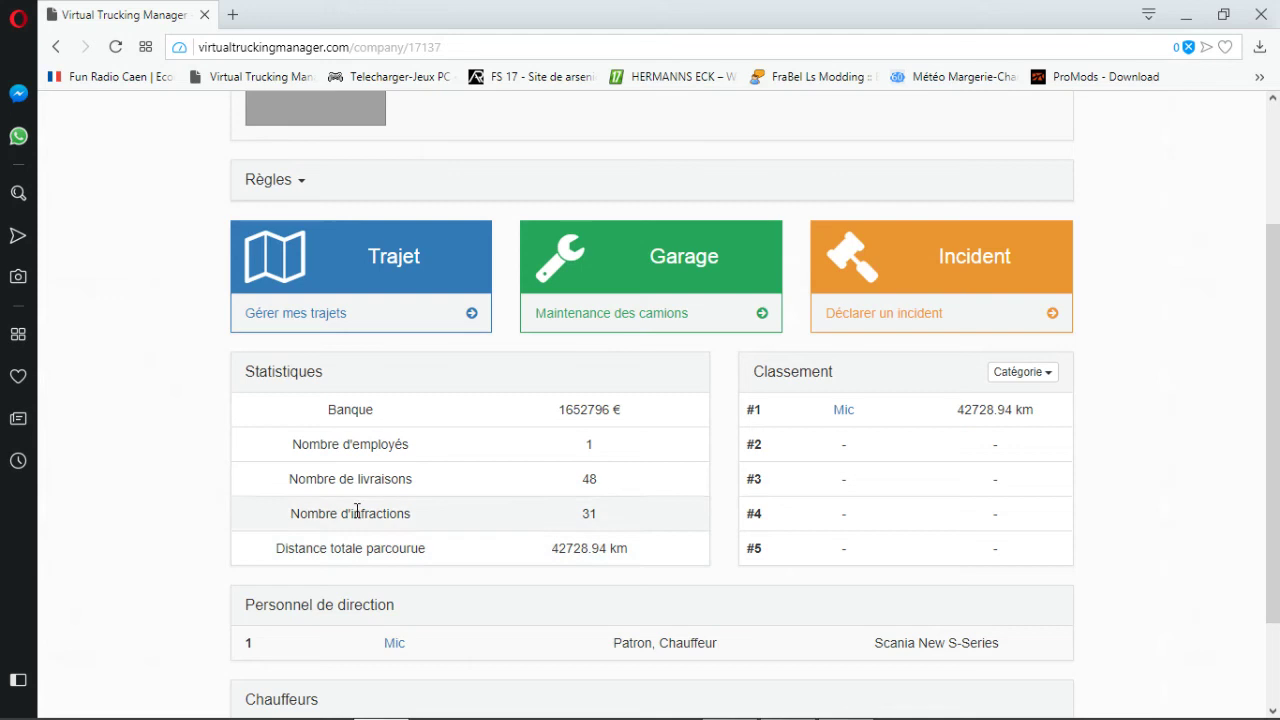
scroll(352, 420, up, 1)
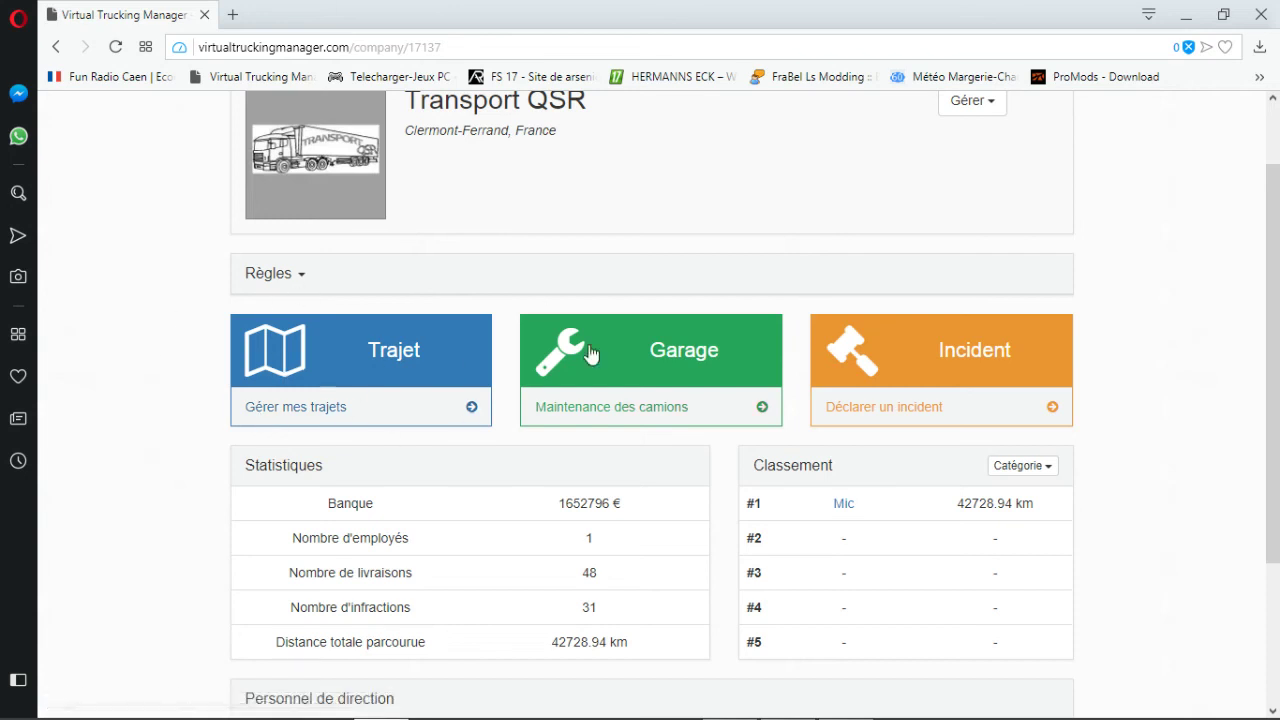
scroll(531, 337, up, 1)
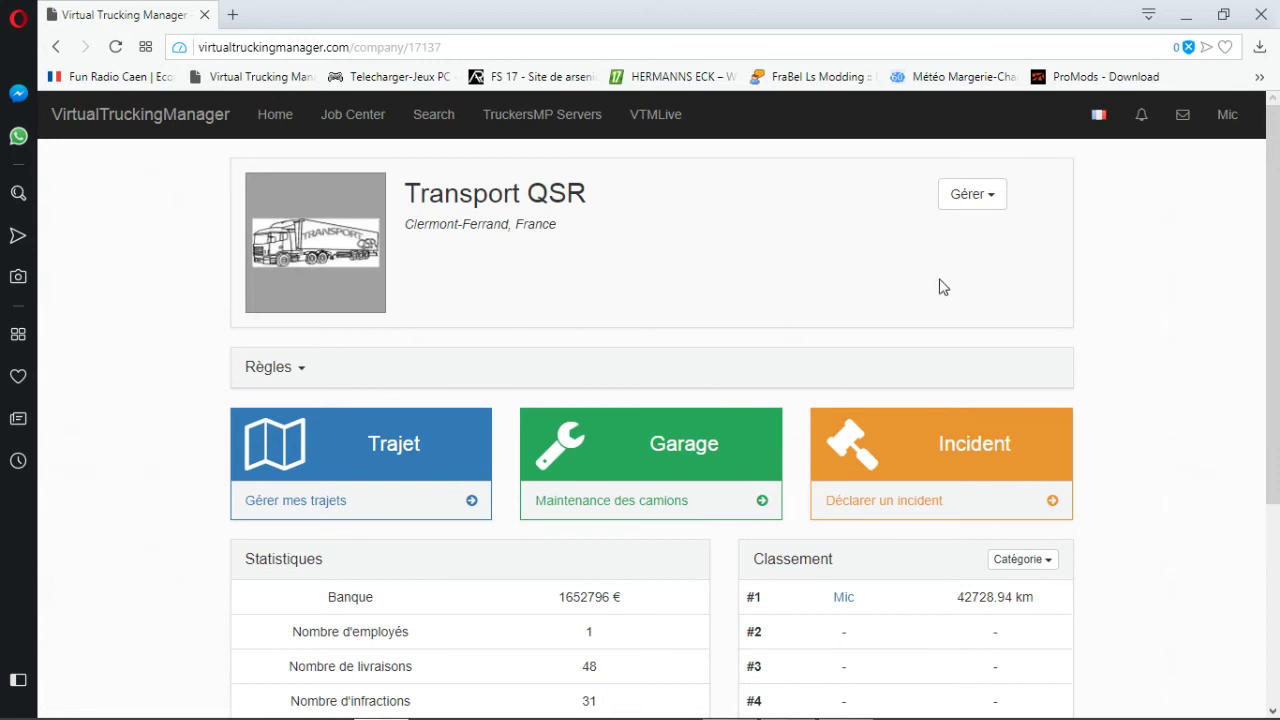
Review the name, logo, headquarters, currency, units, recruitment and deletion settings in the company's Options, and return to the company page.
click(980, 196)
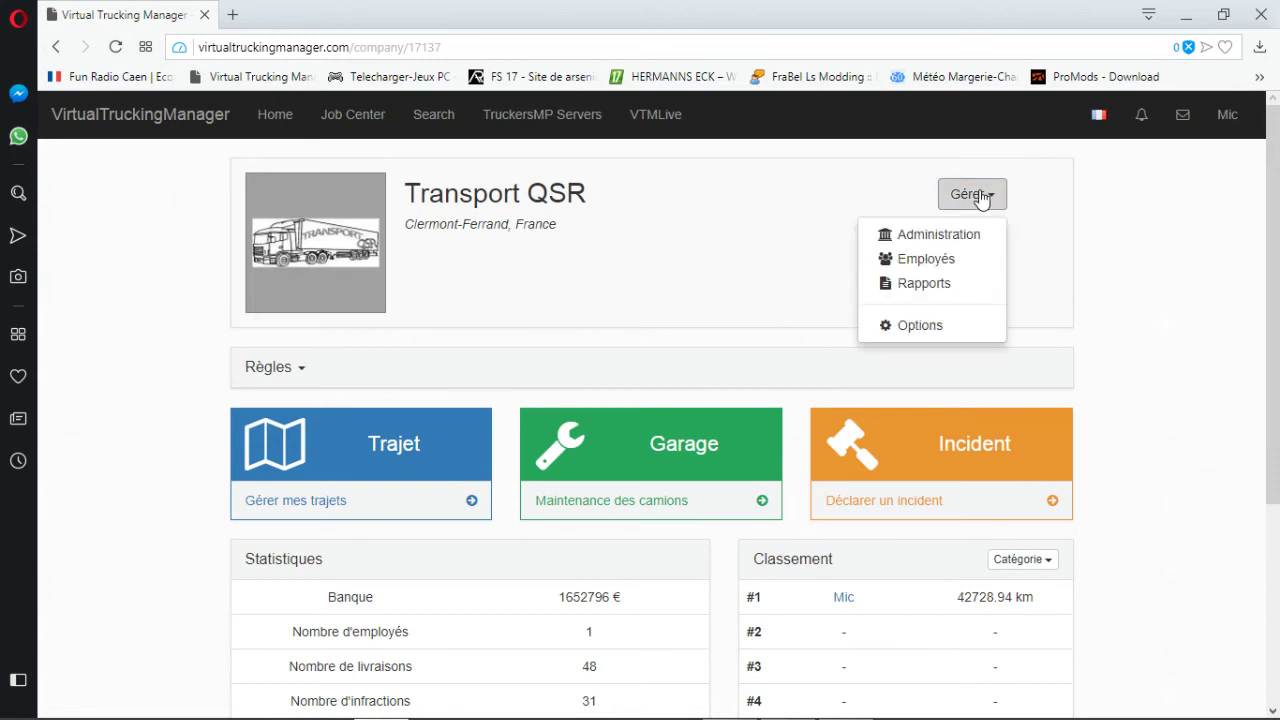
click(908, 326)
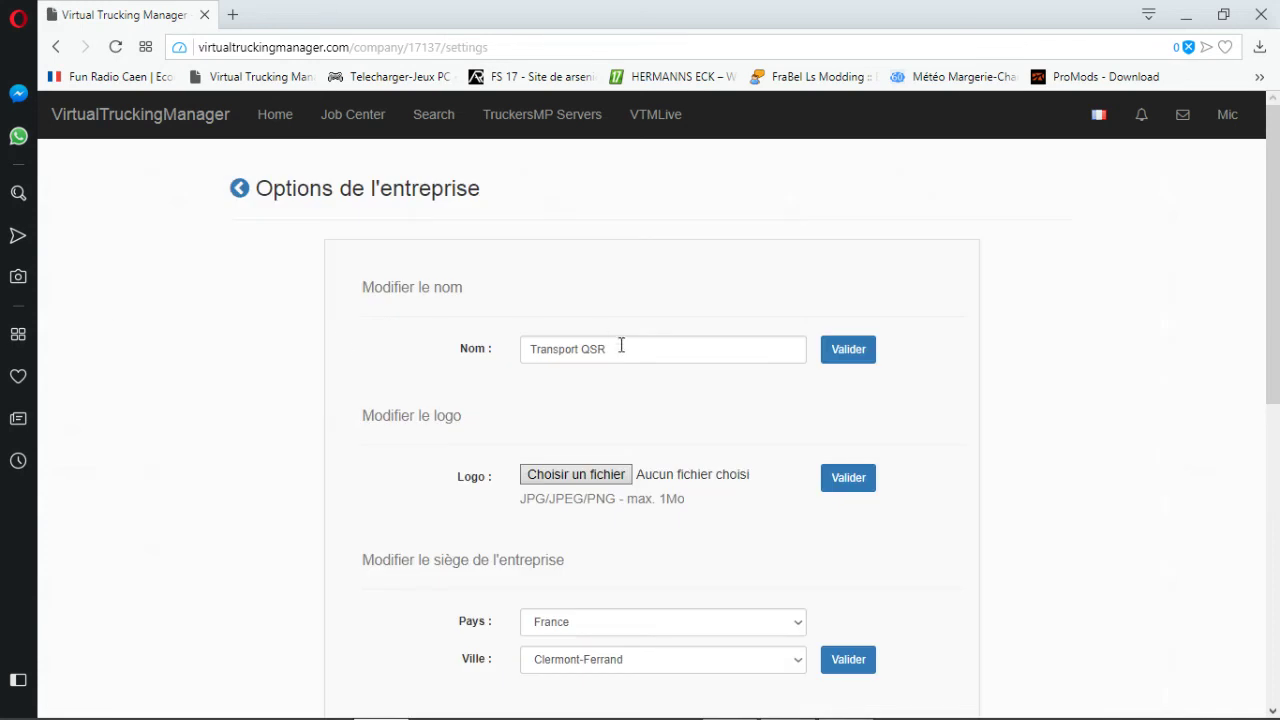
scroll(486, 374, down, 6)
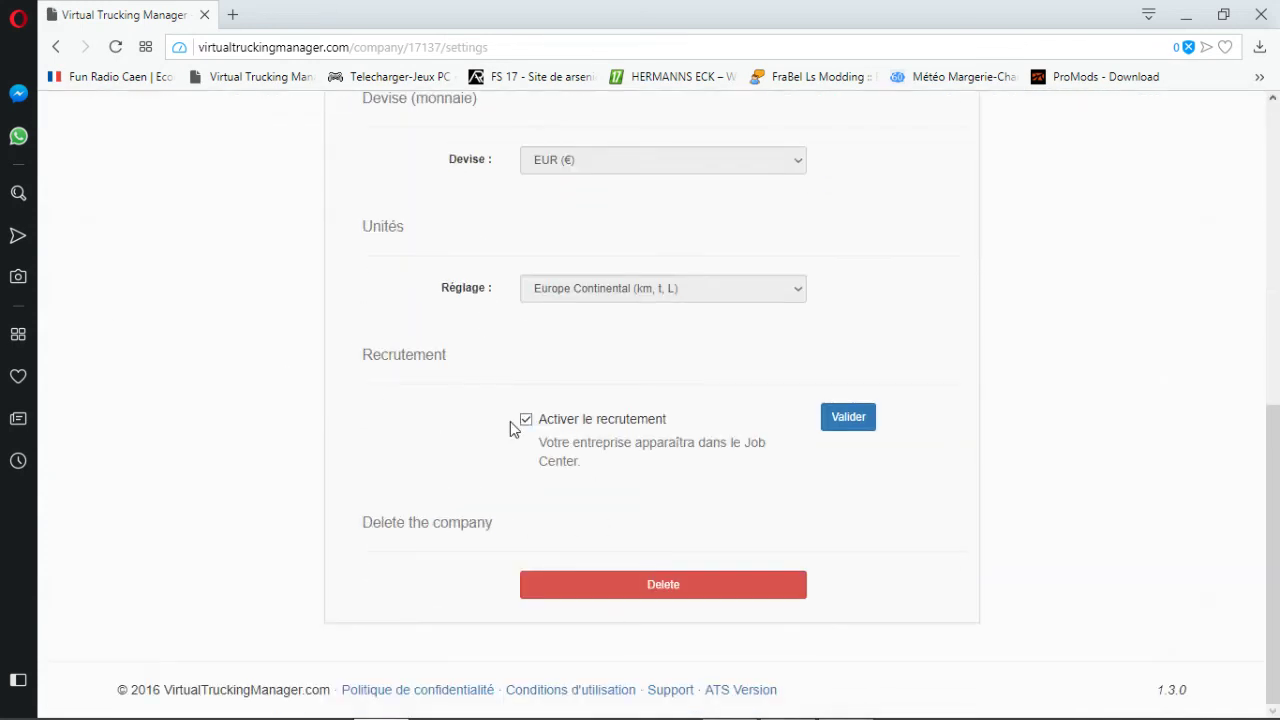
click(52, 50)
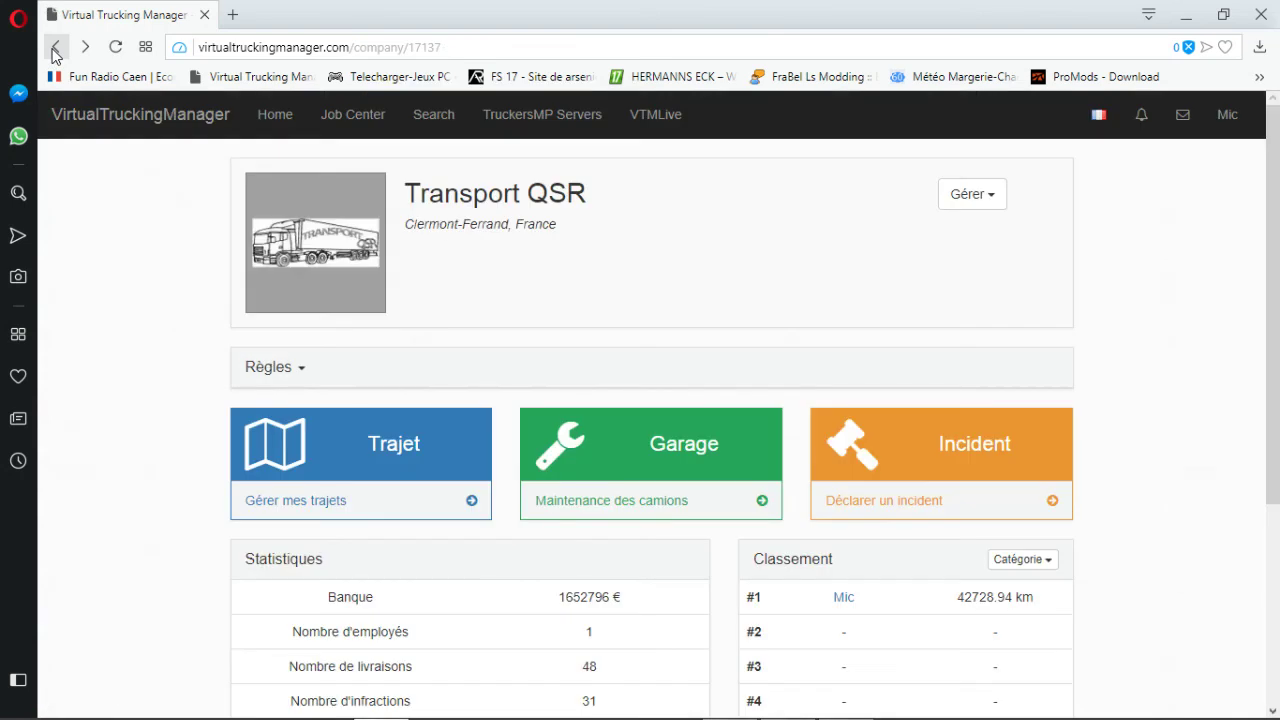
Open the company's Administration dashboard and examine the daily report counts, the report status chart and the Finances graph.
click(975, 197)
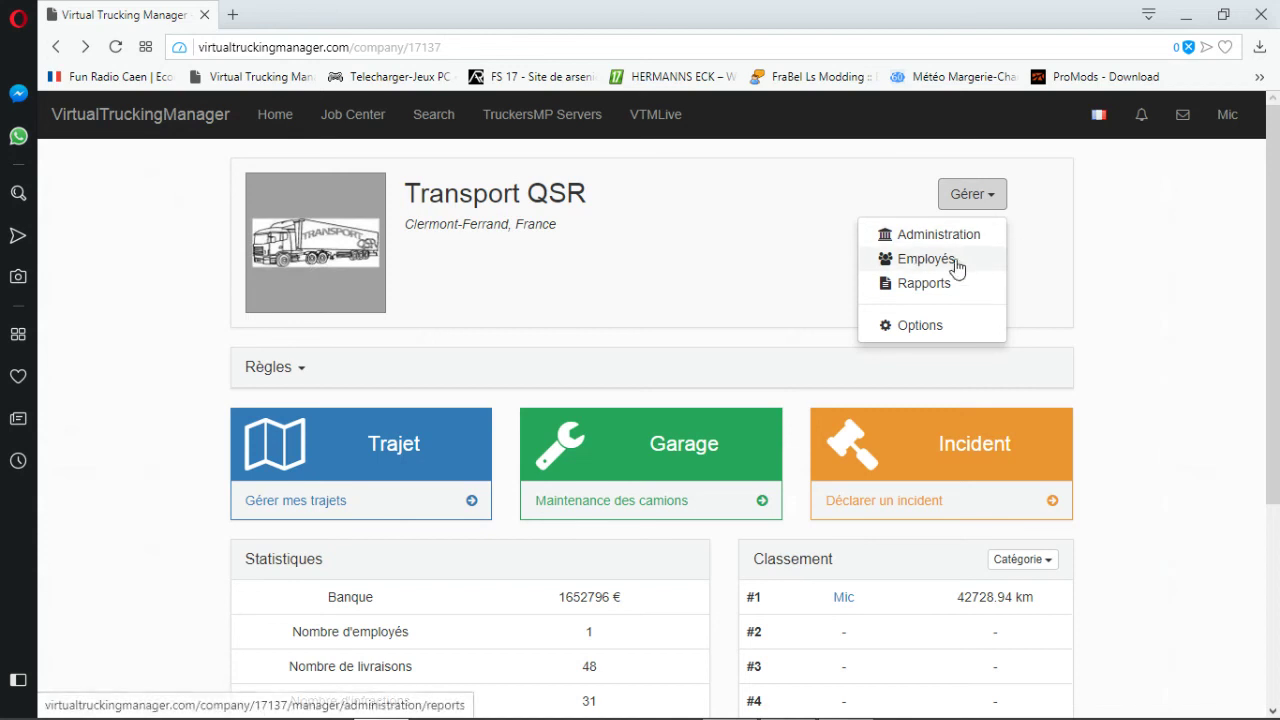
click(941, 240)
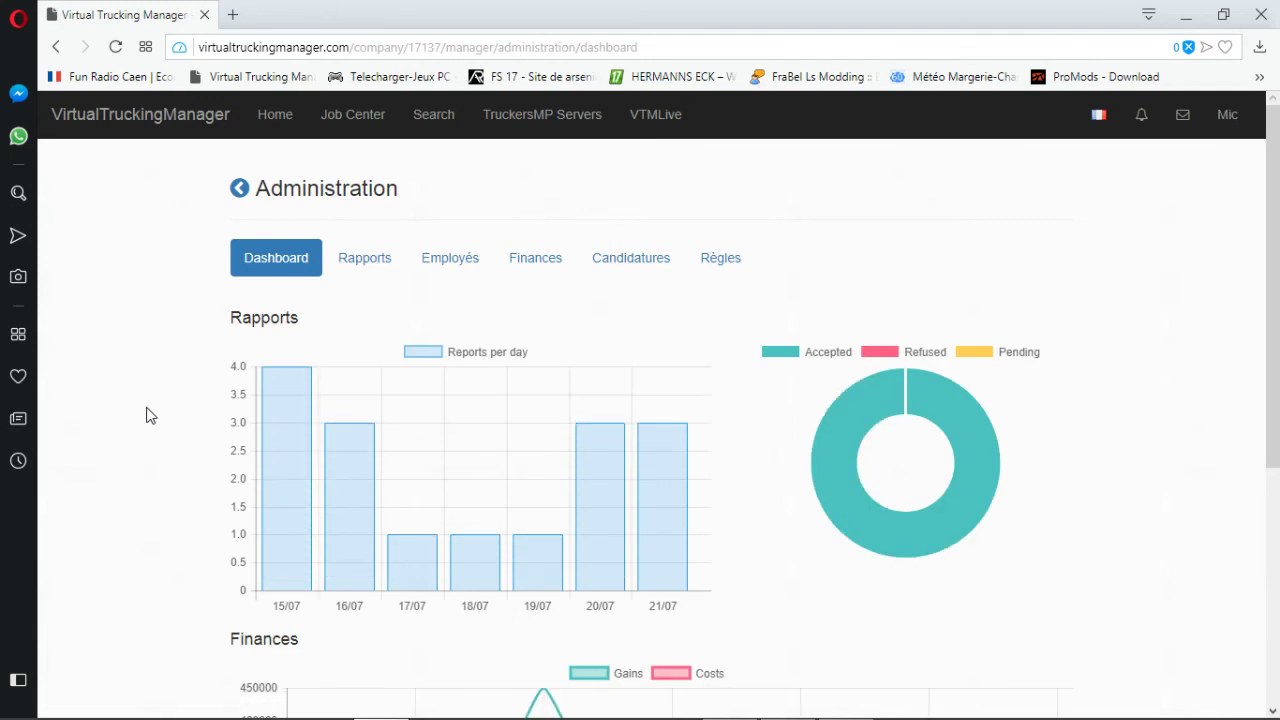
scroll(694, 514, down, 1)
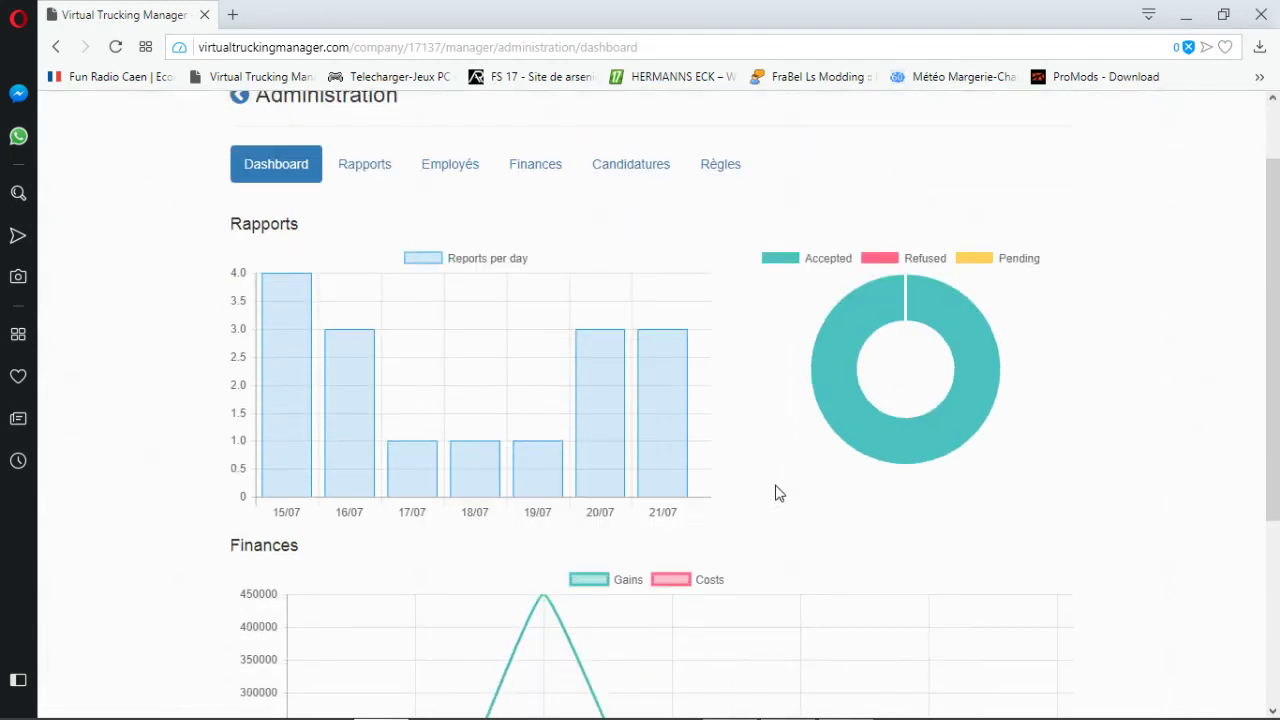
scroll(790, 475, down, 2)
scroll(803, 452, up, 2)
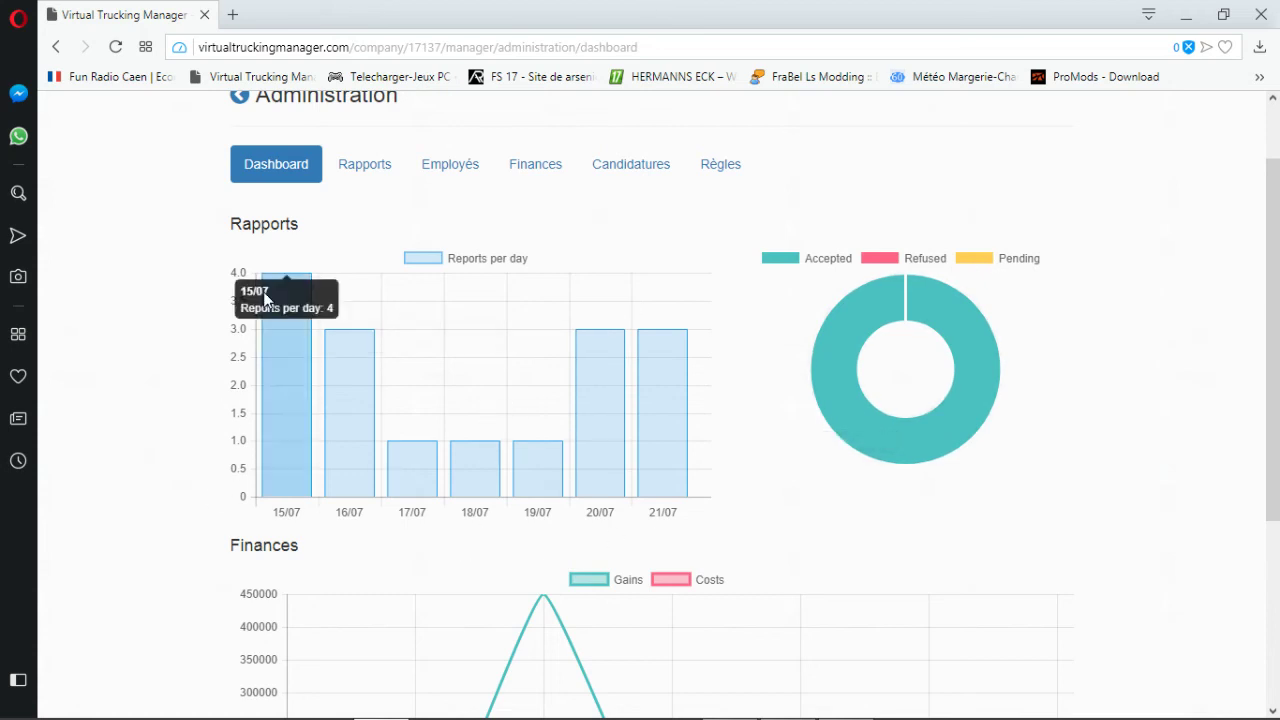
mouse_move(306, 287)
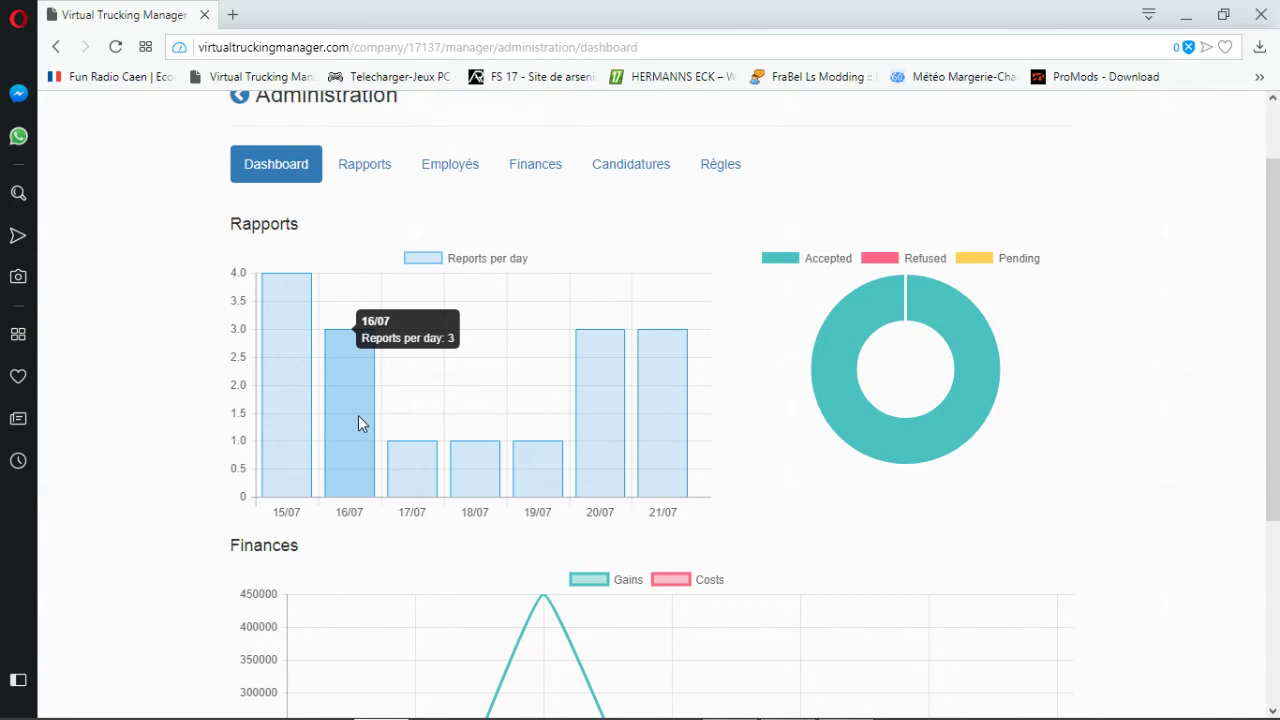
mouse_move(486, 480)
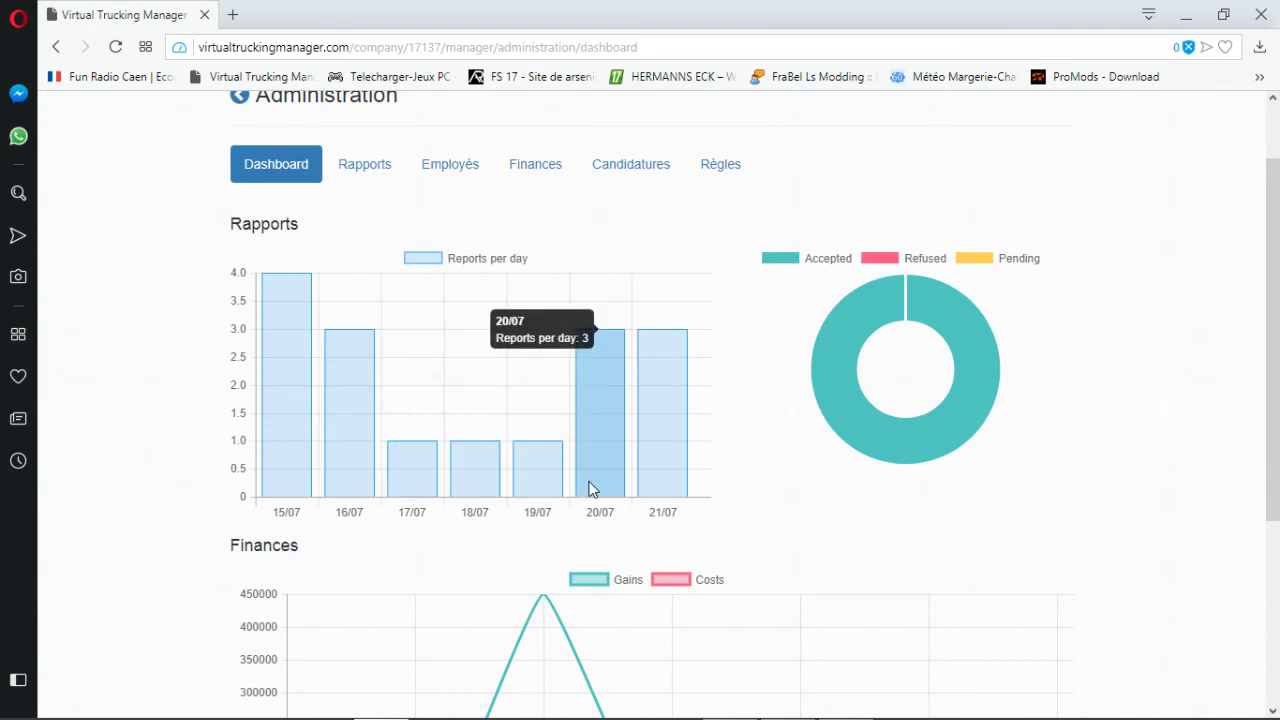
mouse_move(665, 430)
scroll(667, 437, down, 3)
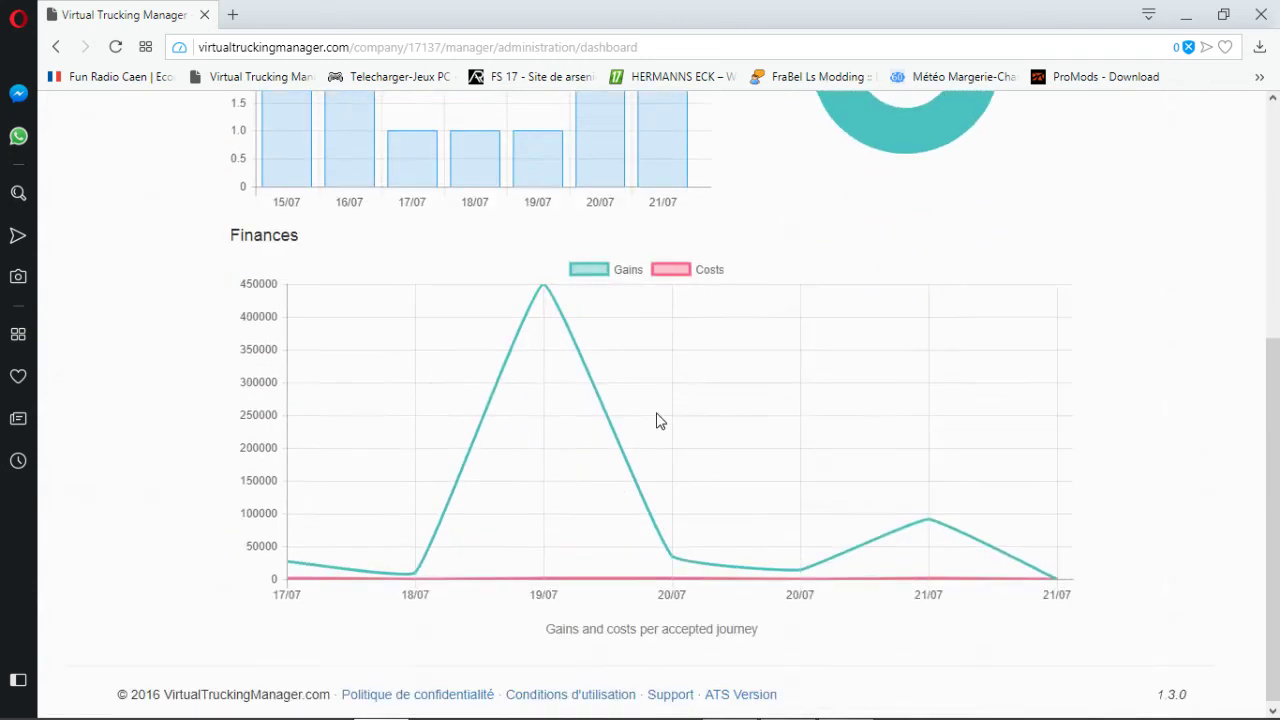
scroll(657, 420, up, 5)
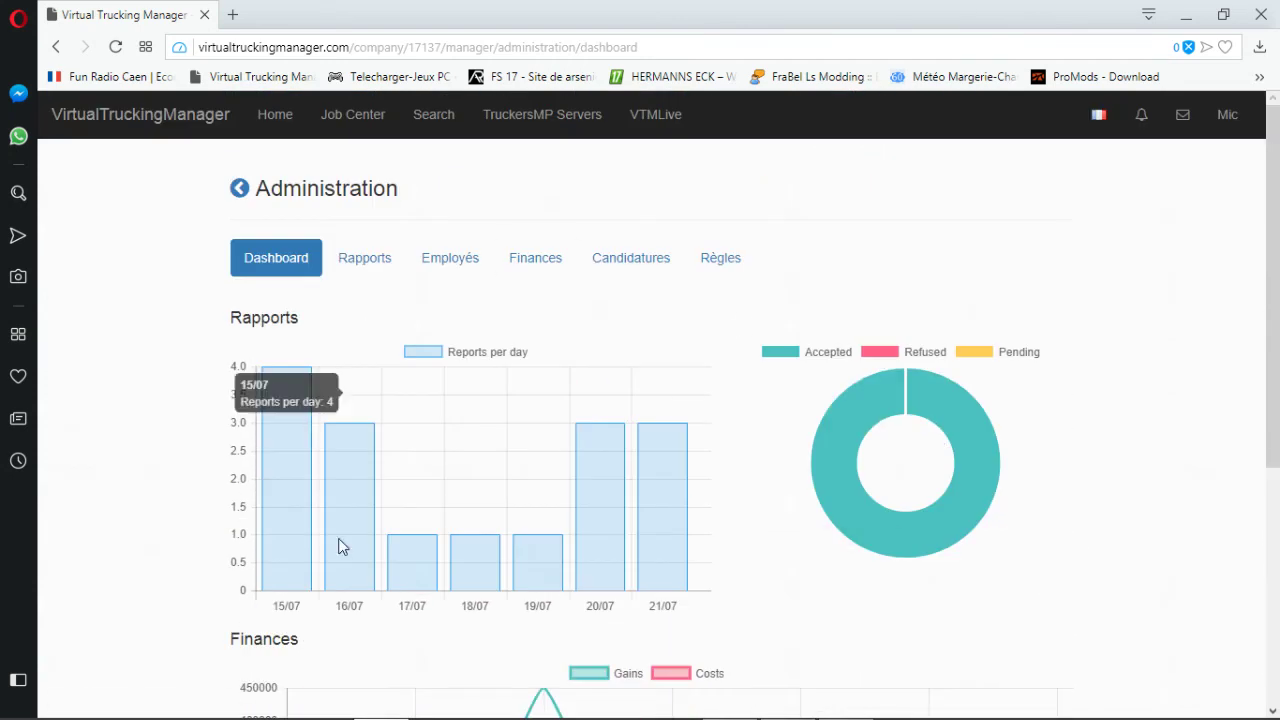
scroll(465, 532, down, 1)
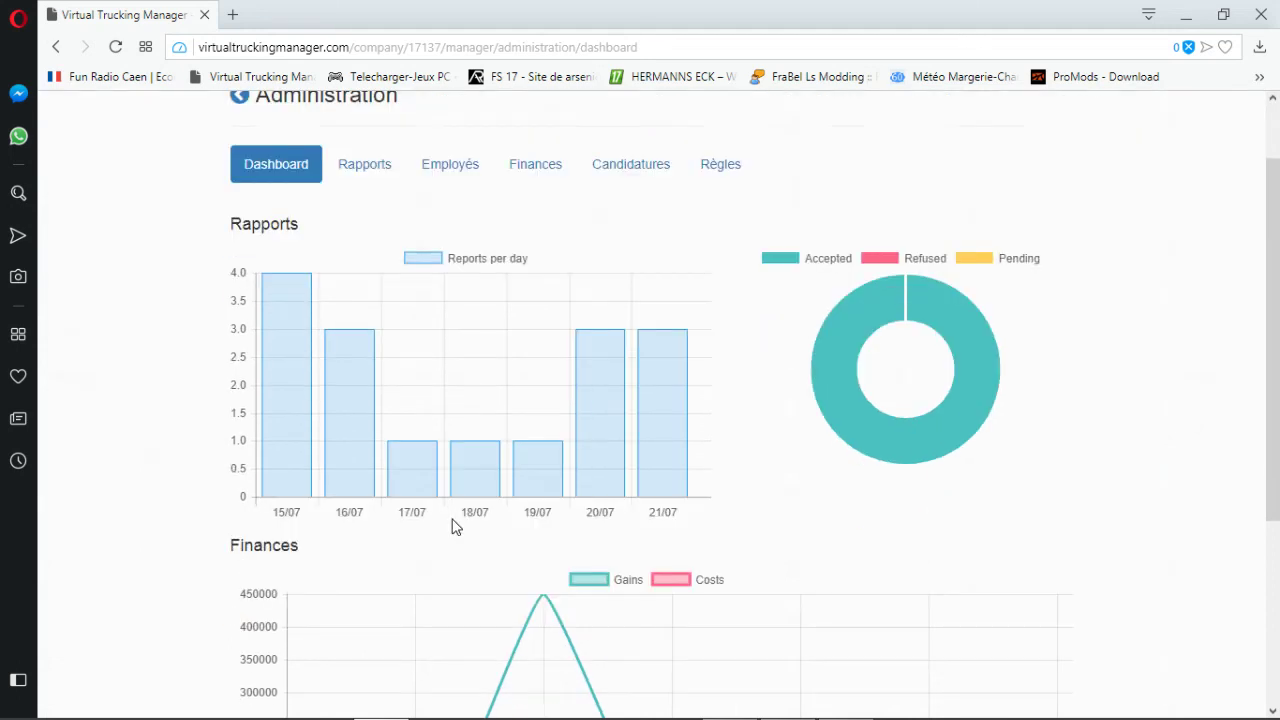
scroll(451, 526, up, 1)
Hide the Accepted and Refused series in the report status chart and show them again.
click(778, 349)
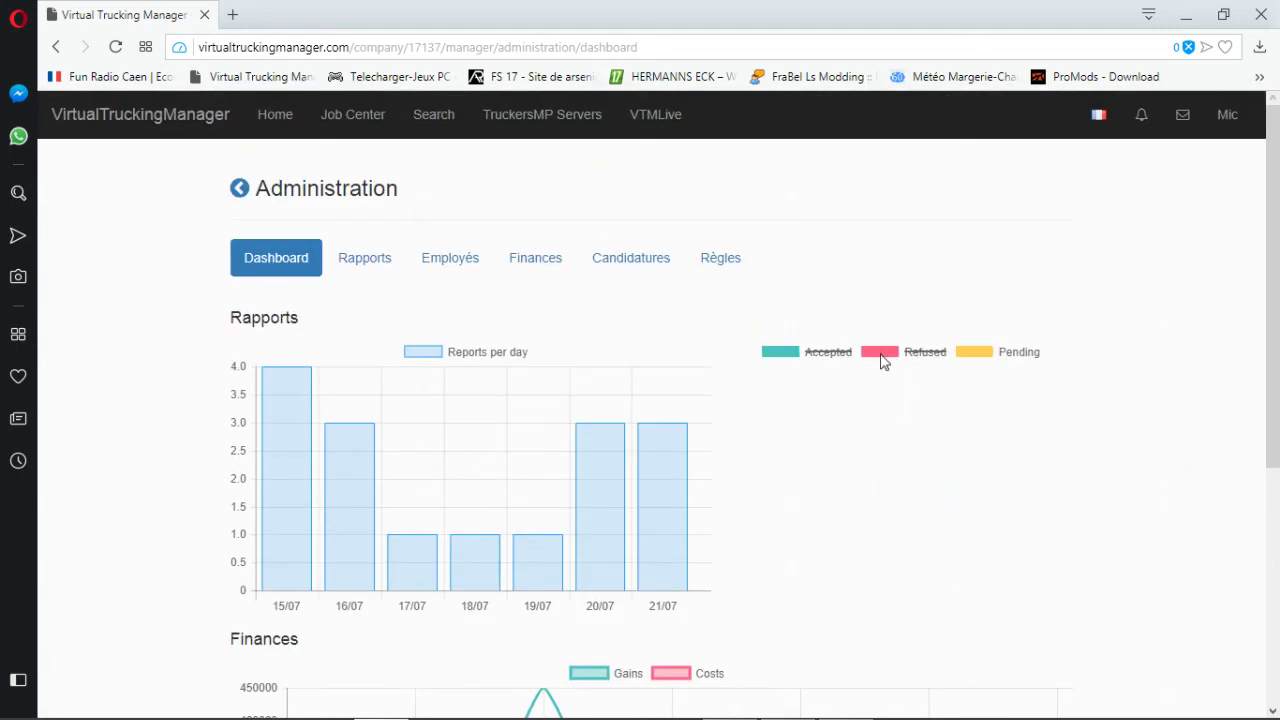
click(881, 357)
click(790, 355)
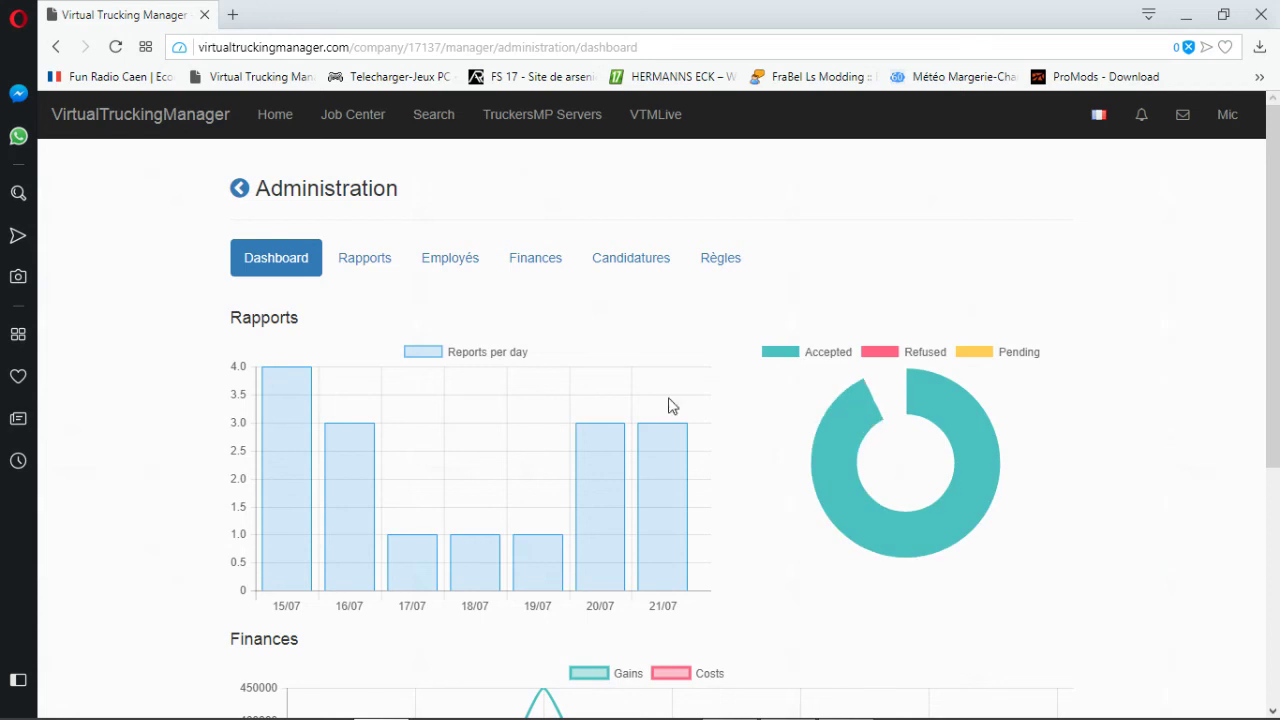
Toggle the Reports per day series off and on several times, leaving it shown in the bar chart.
click(424, 357)
click(471, 358)
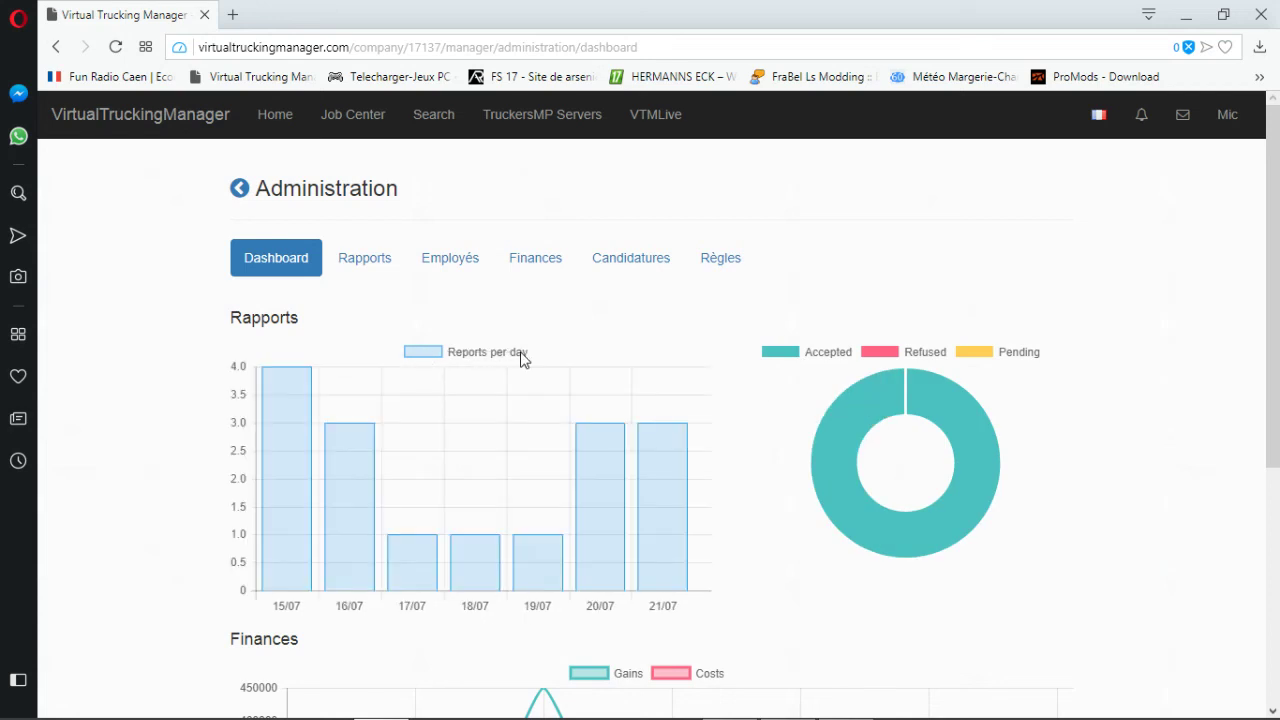
click(493, 358)
click(479, 358)
click(490, 359)
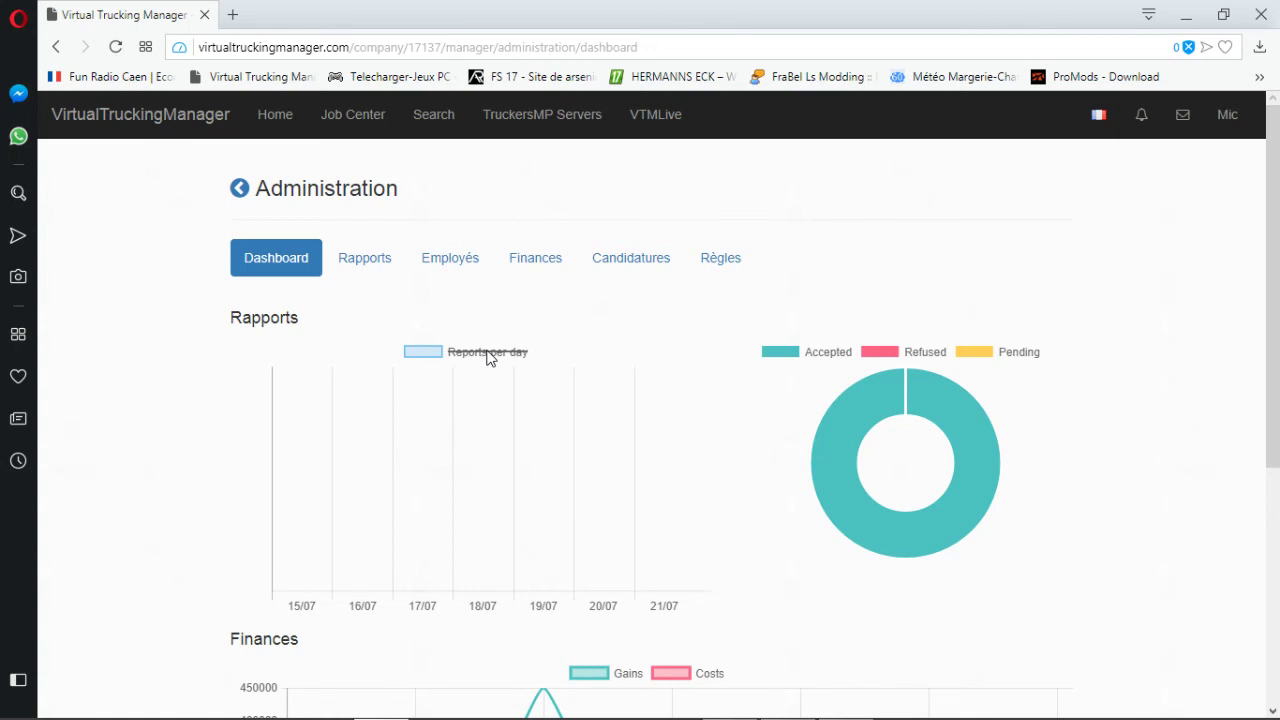
click(487, 358)
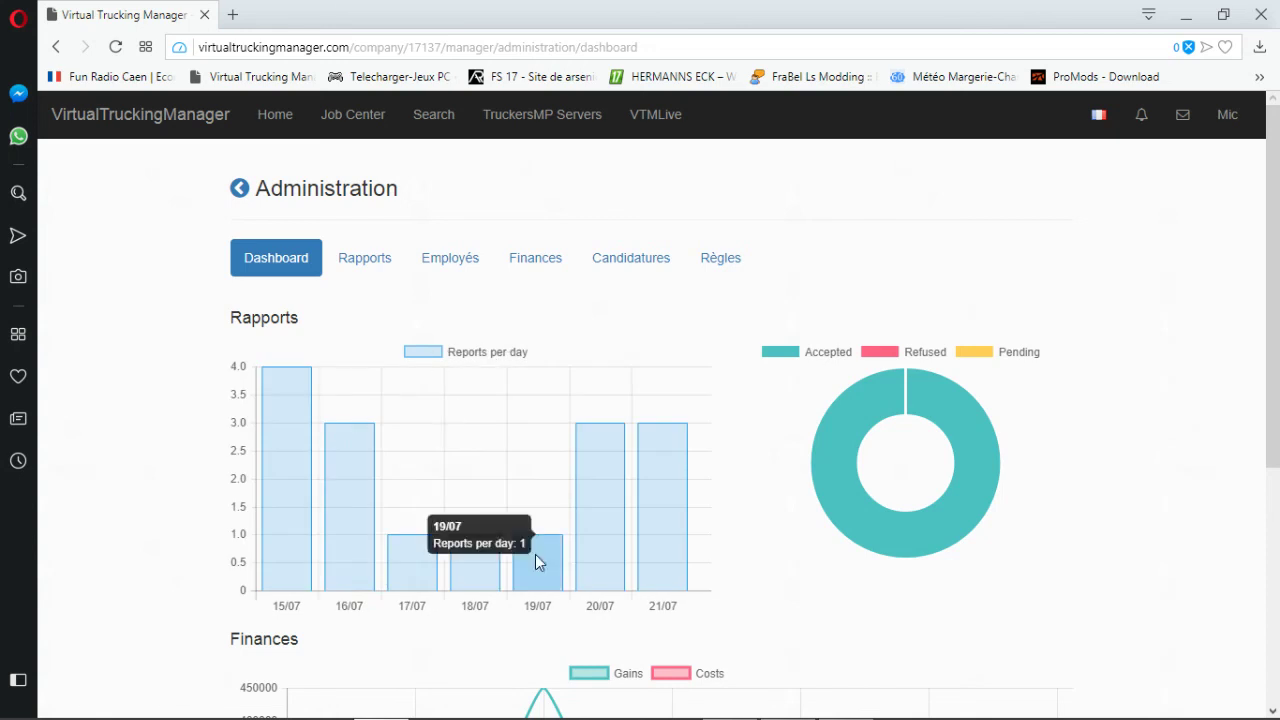
Examine the Finances graph of gains and costs per accepted journey, and open the Rapports section of Administration.
scroll(464, 456, down, 4)
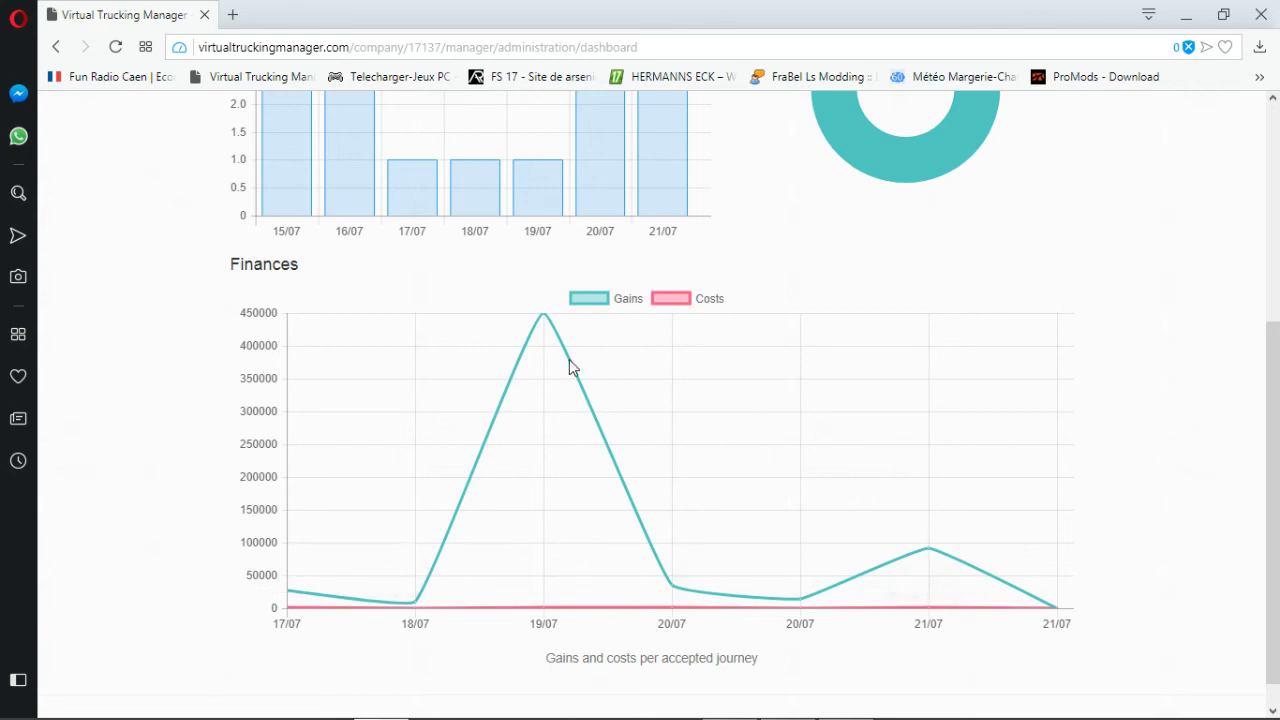
scroll(619, 335, up, 1)
scroll(612, 300, up, 4)
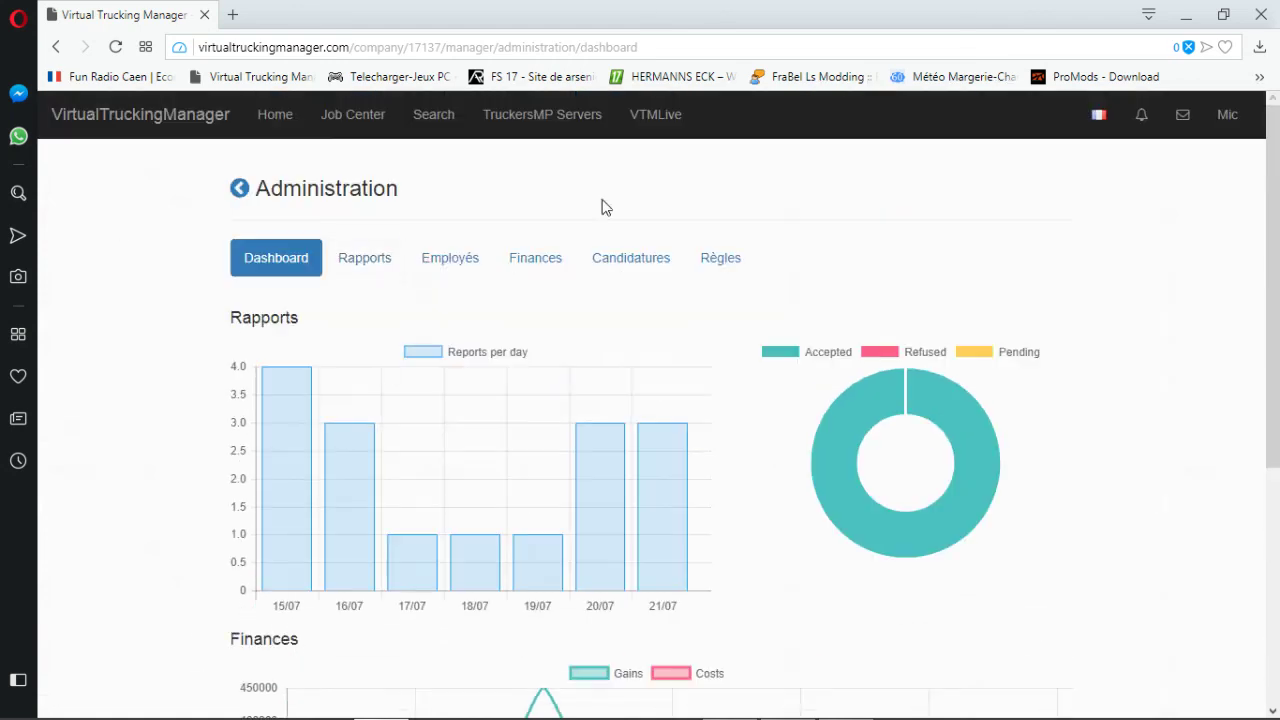
scroll(530, 400, down, 4)
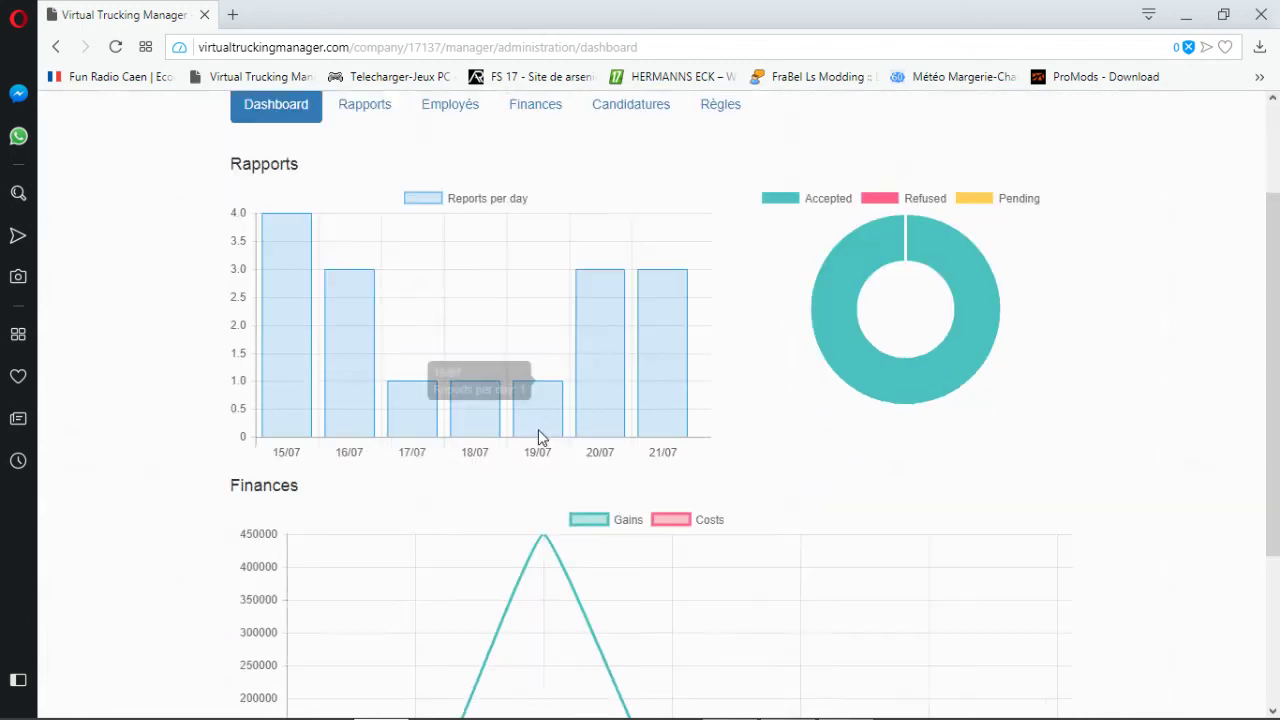
scroll(555, 450, up, 1)
scroll(555, 450, up, 4)
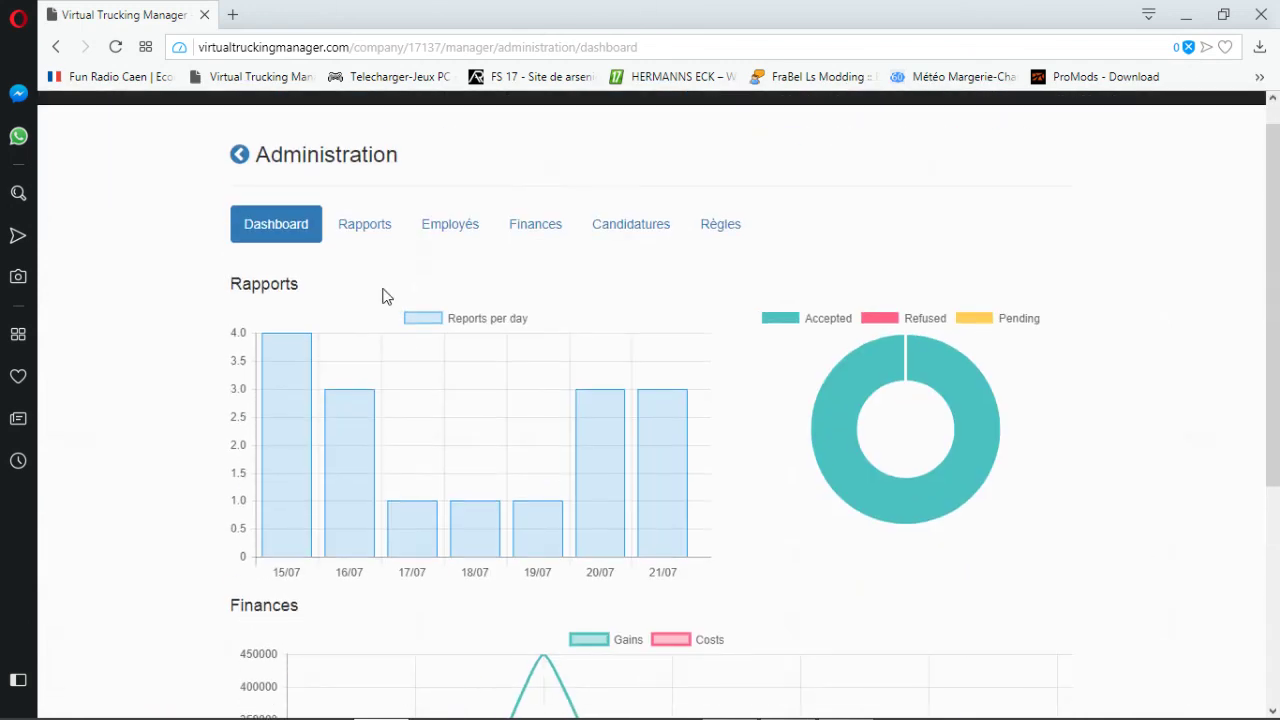
click(360, 238)
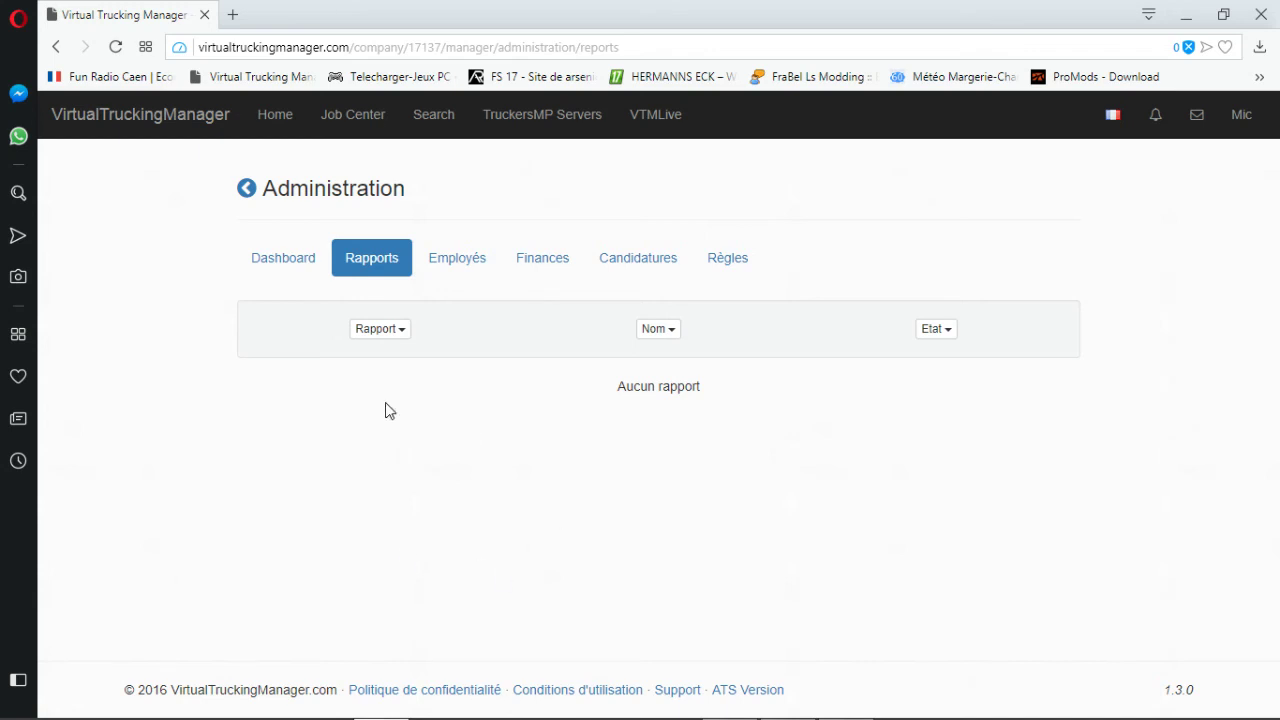
Open the Employés section of Administration and select the only listed employee to examine their delivery statistics and company status.
click(452, 268)
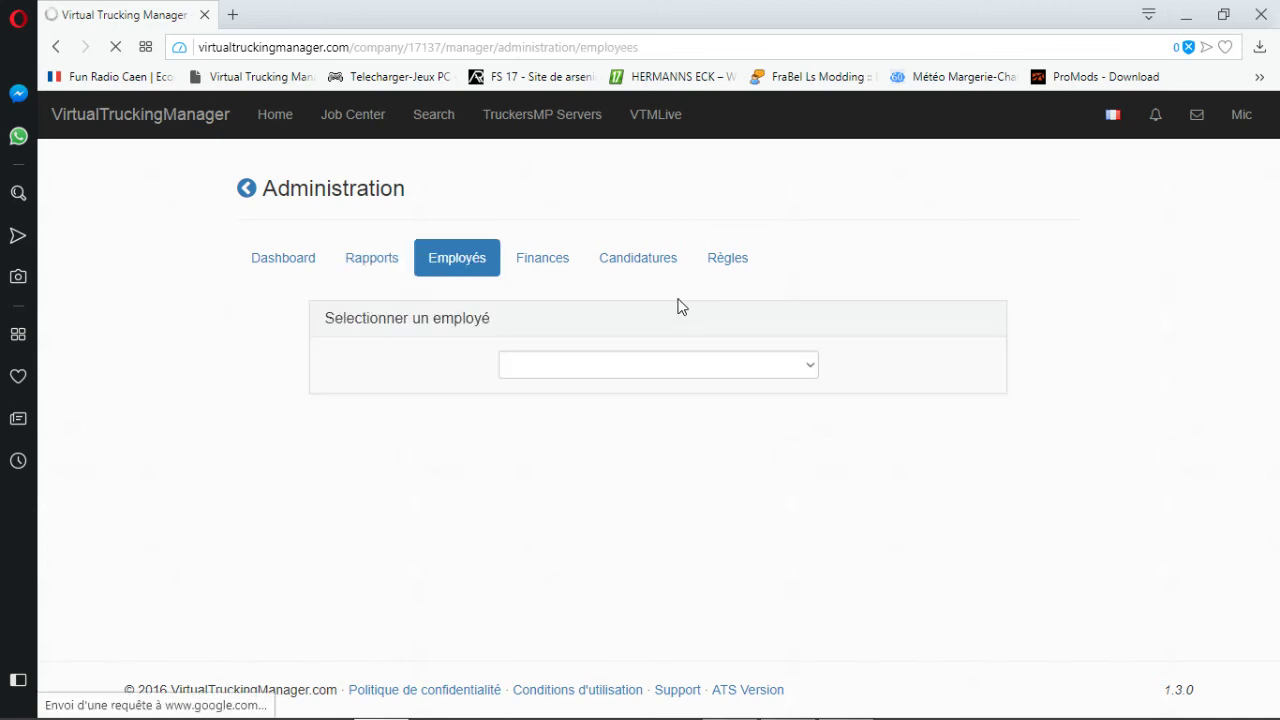
click(609, 366)
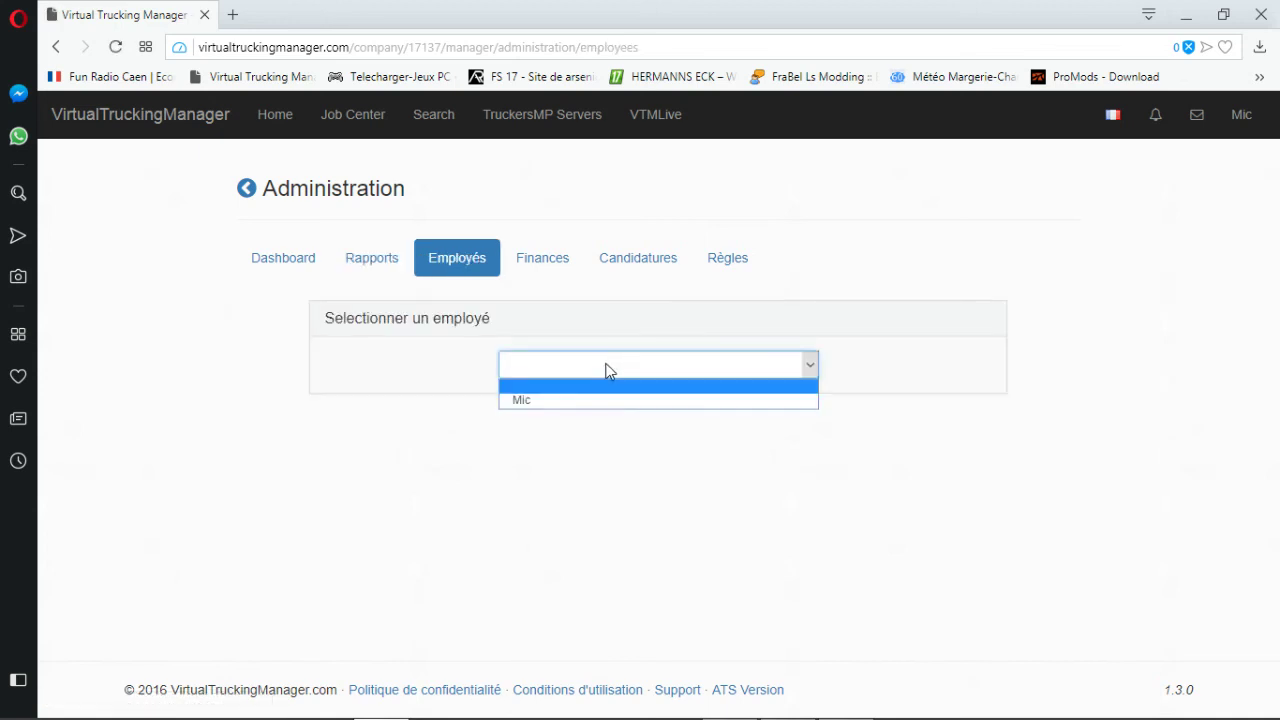
click(549, 401)
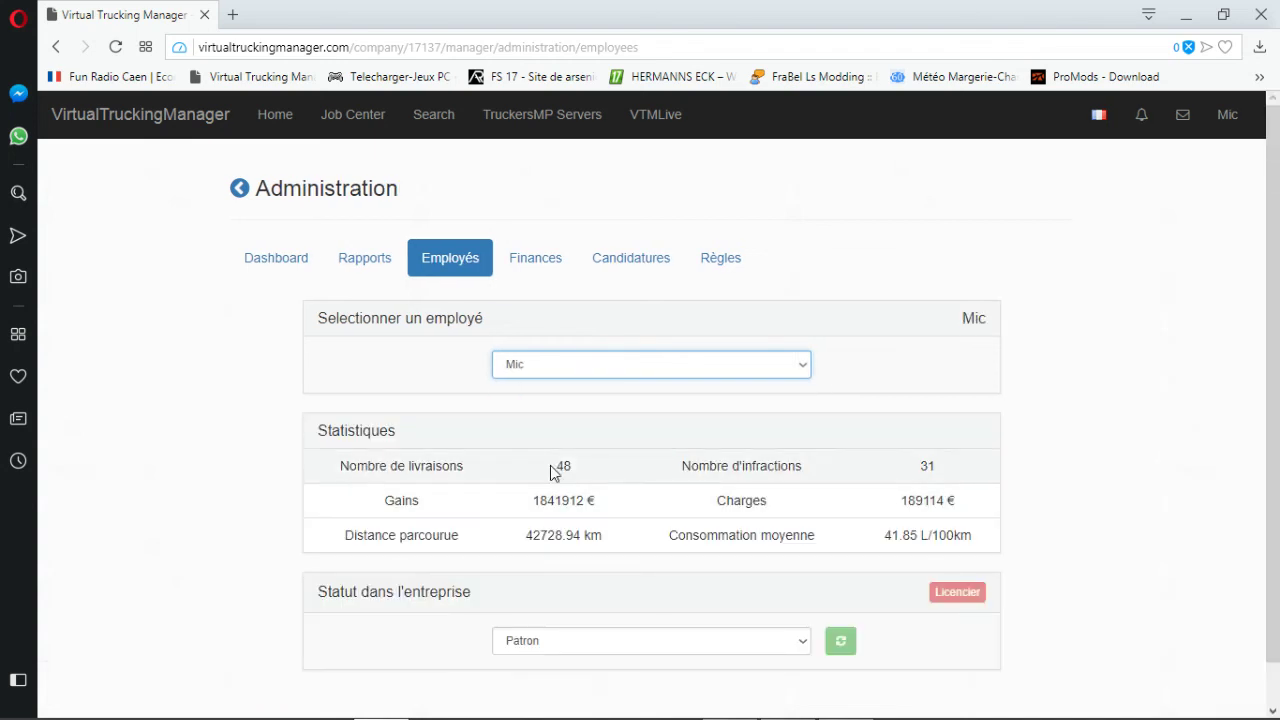
scroll(318, 529, down, 1)
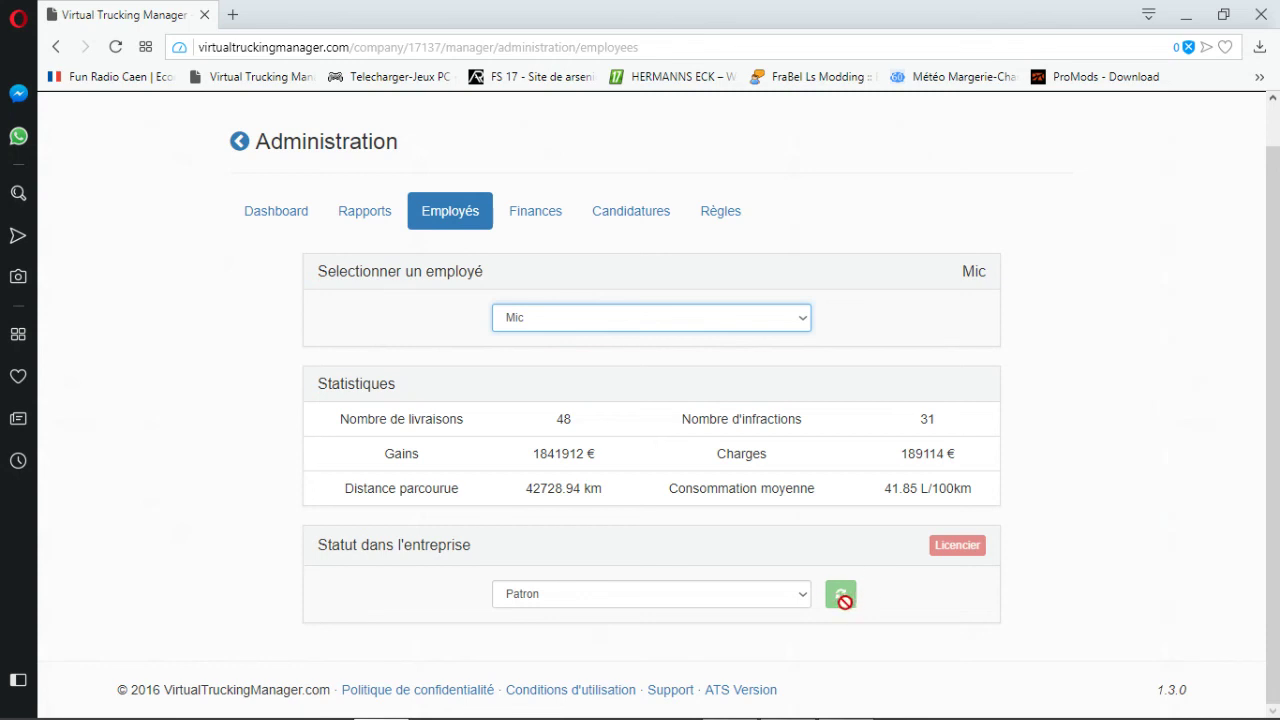
Review the available roles under the employee's Statut dans l'entreprise, leaving Patron selected.
click(686, 598)
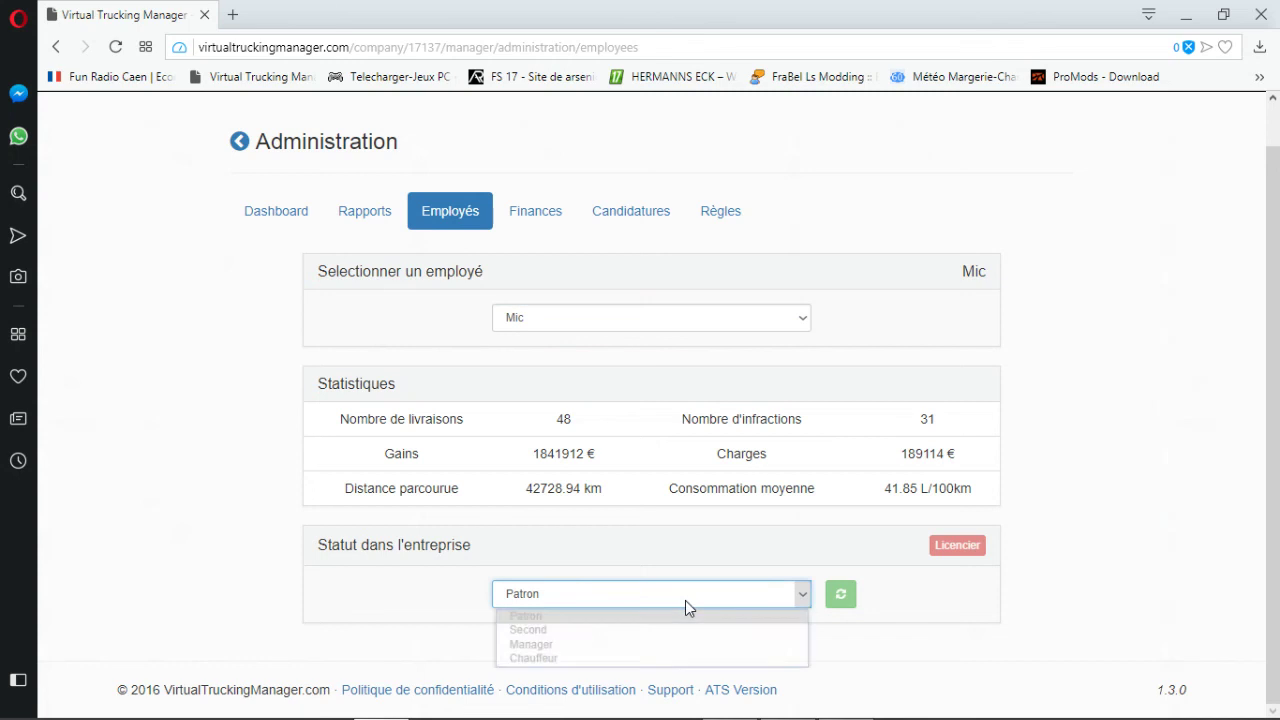
click(615, 615)
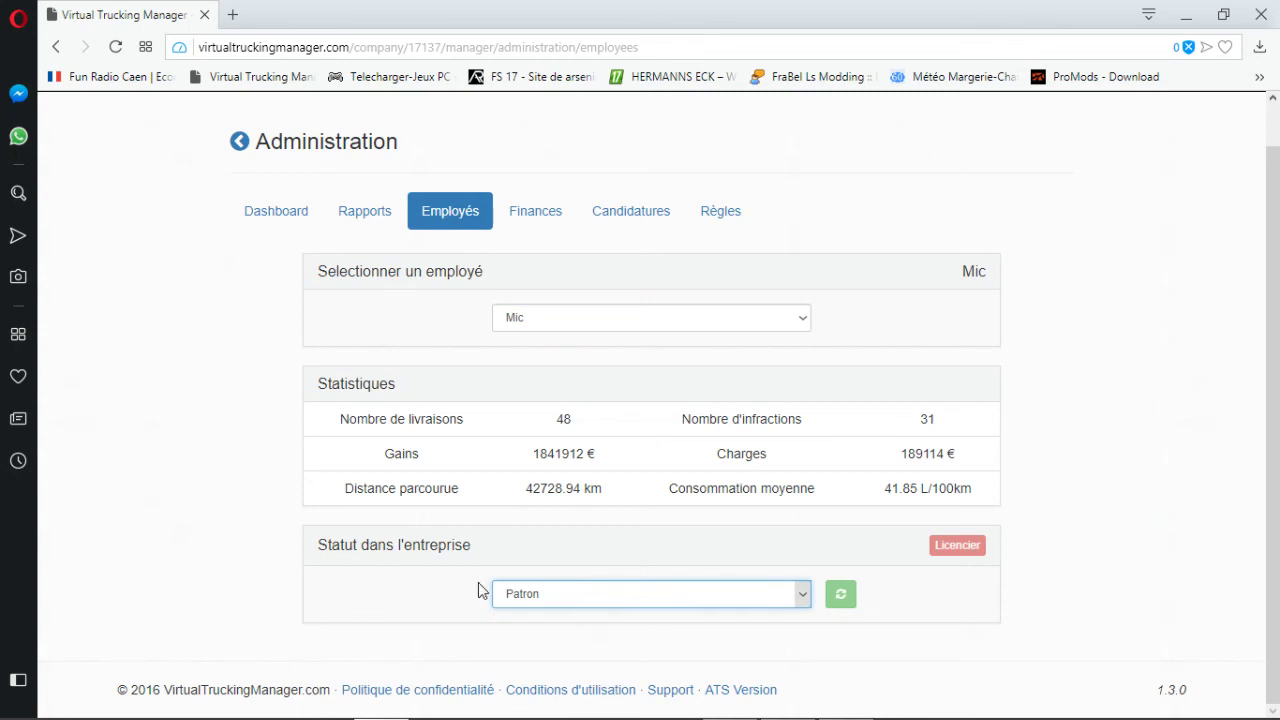
click(603, 593)
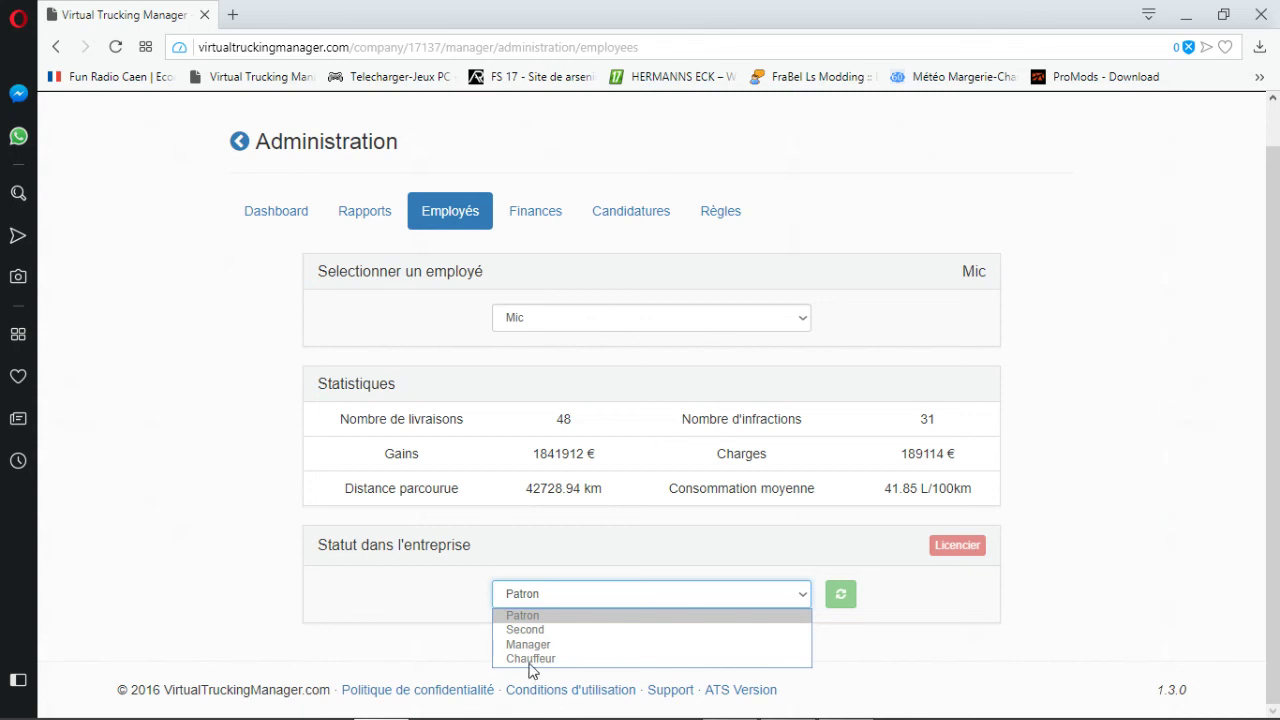
click(811, 600)
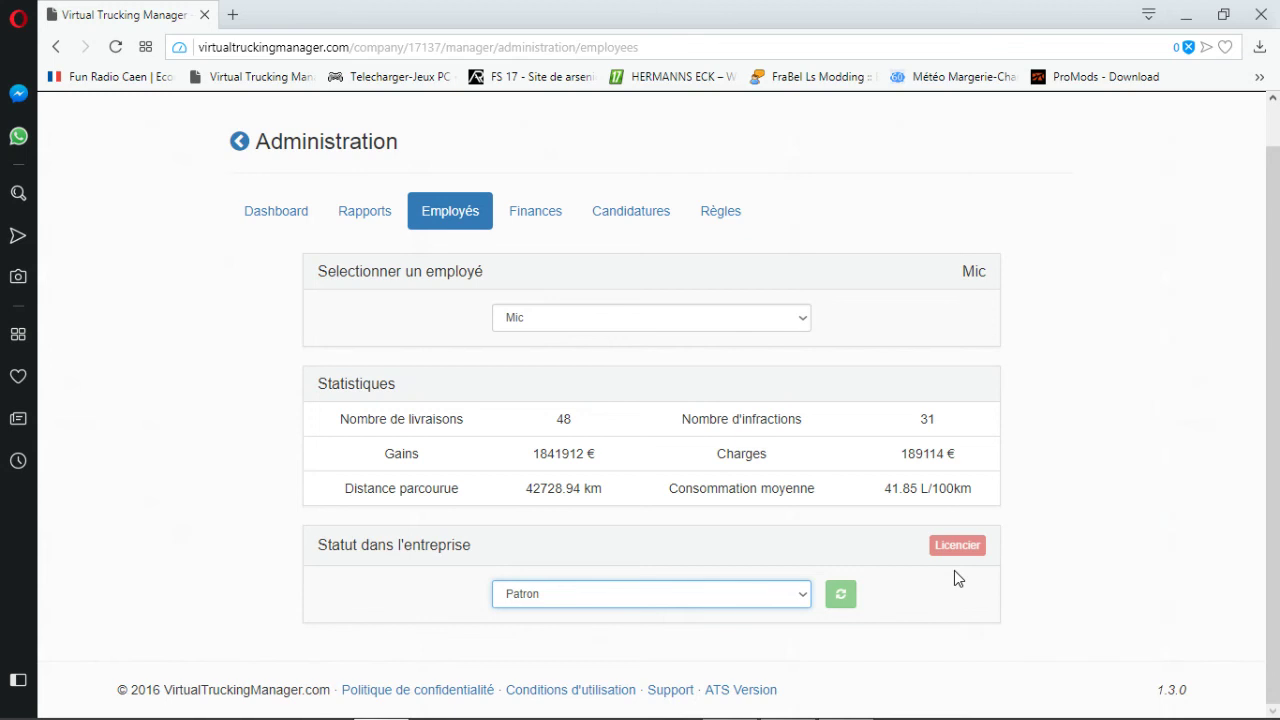
In the Finances section, try 30 as the Salaire, remove it, and validate a salary of 26 € with a 0.89 €/km bonus.
click(516, 216)
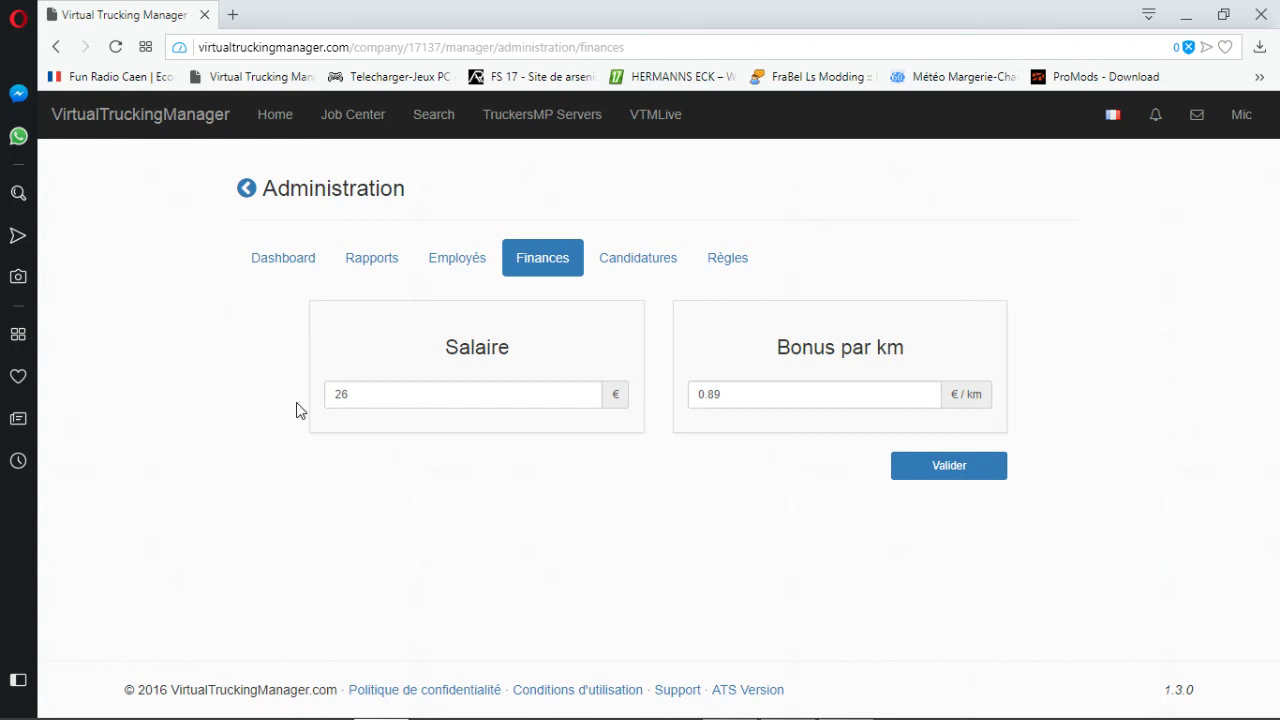
click(338, 393)
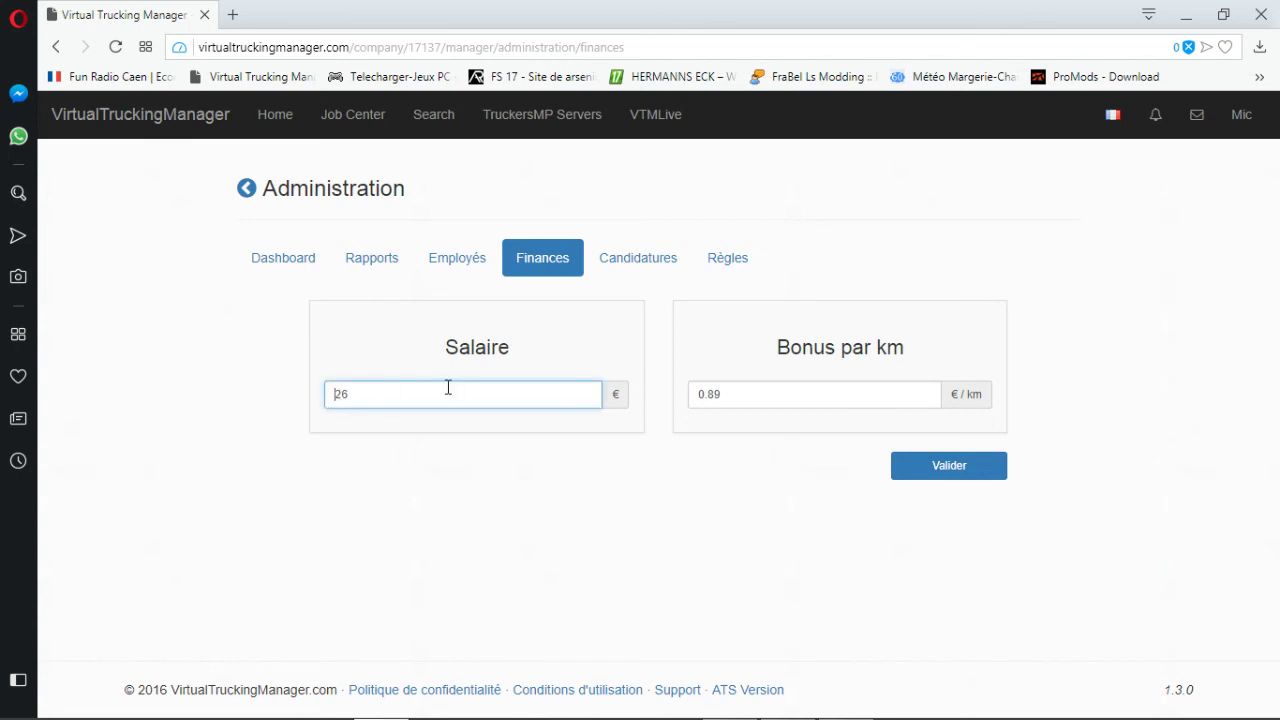
text(30)
key(BackSpace)
key(BackSpace)
click(942, 468)
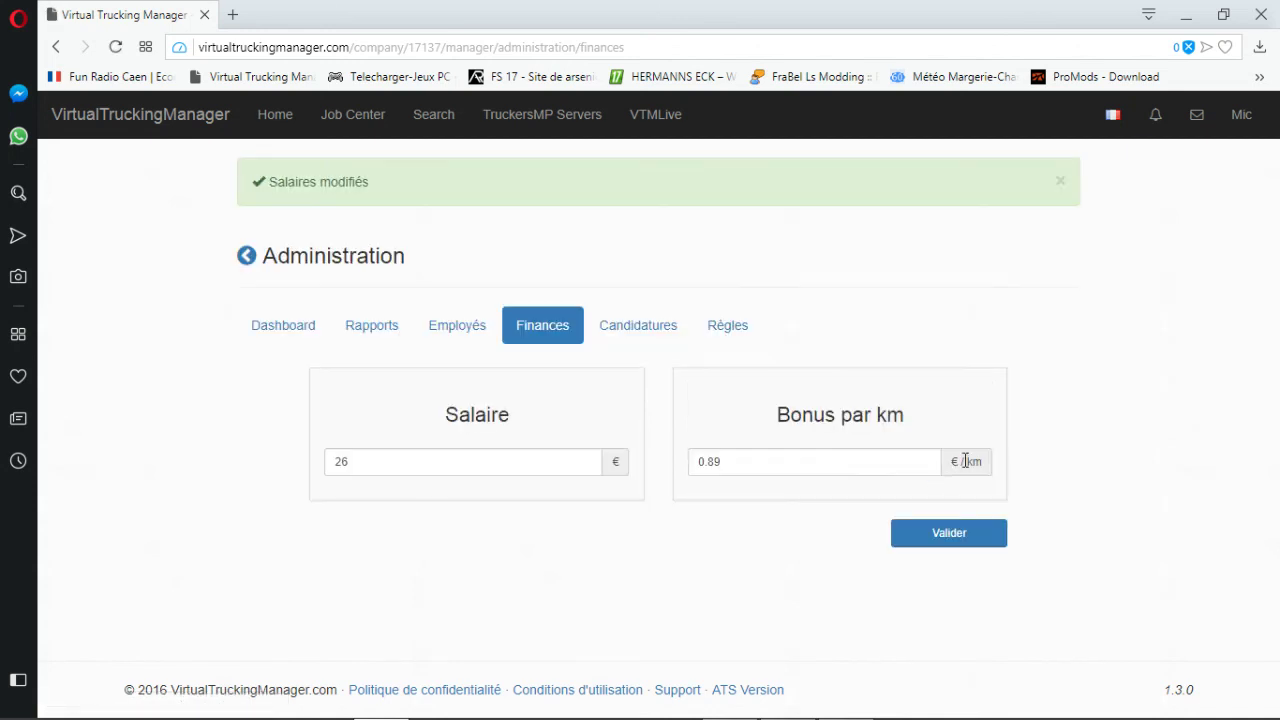
Look through the Candidatures and Règles sections of Administration, ending on Rapports.
click(640, 326)
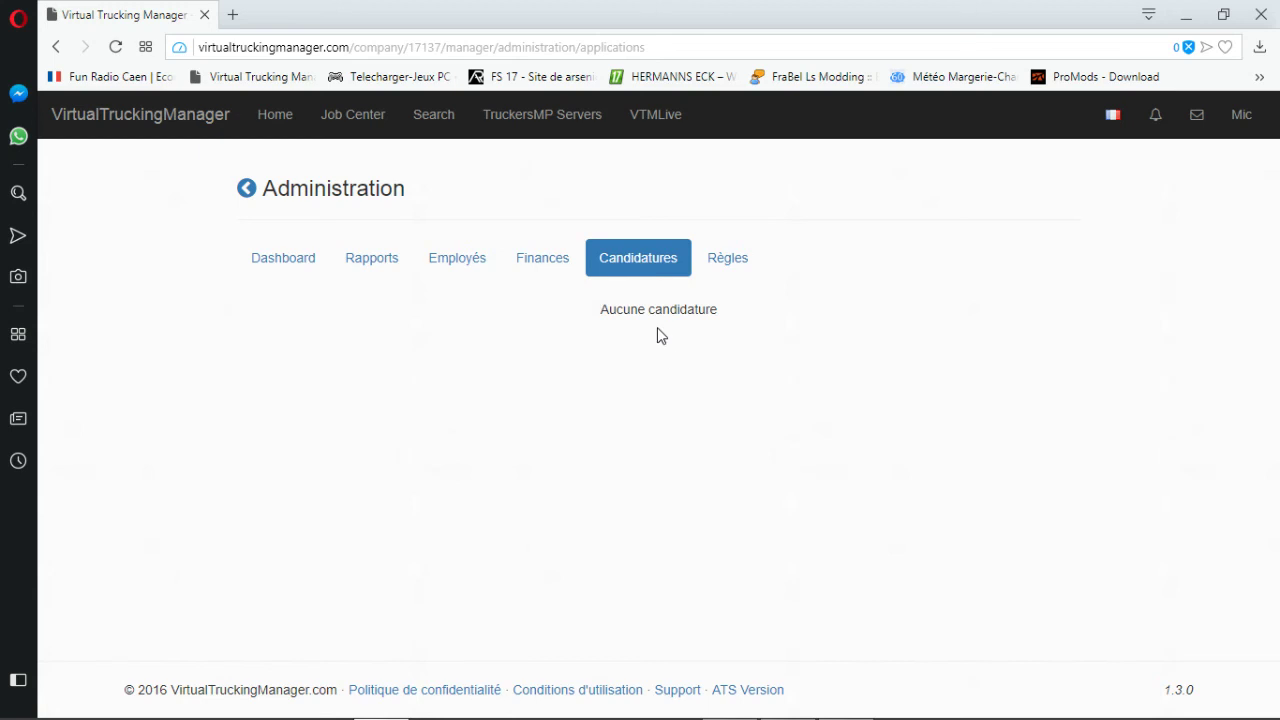
click(737, 260)
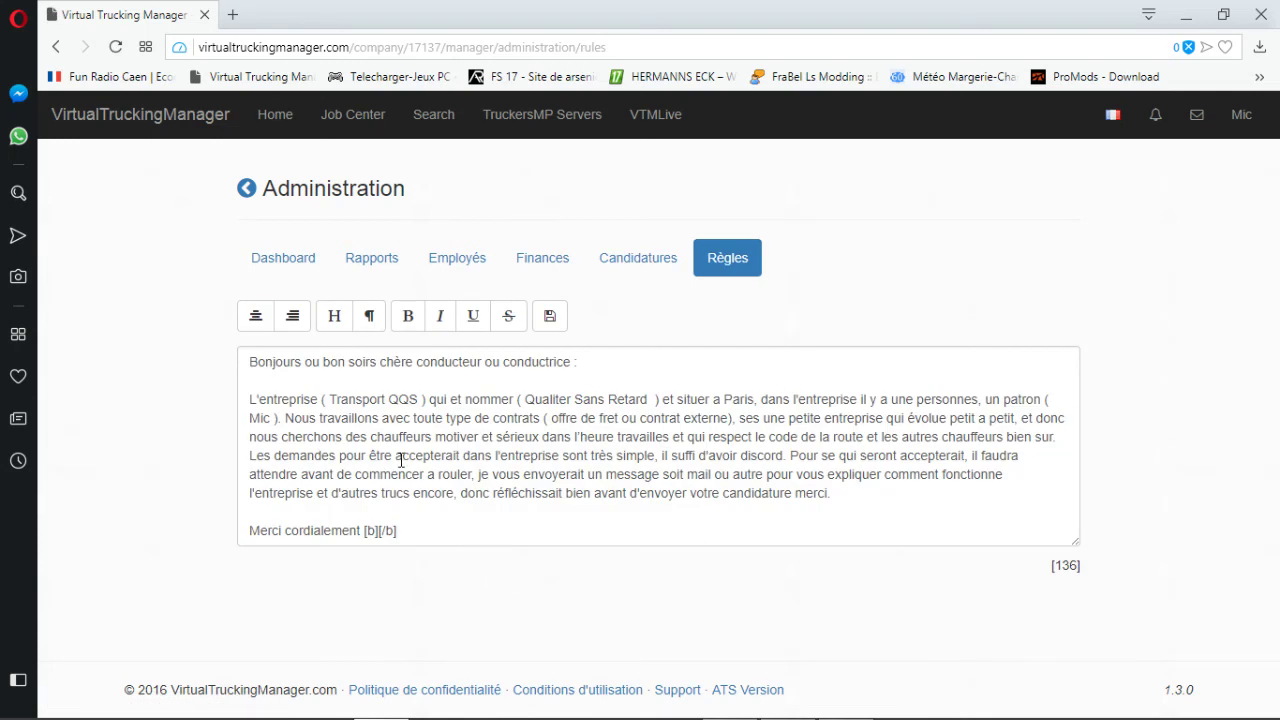
click(610, 268)
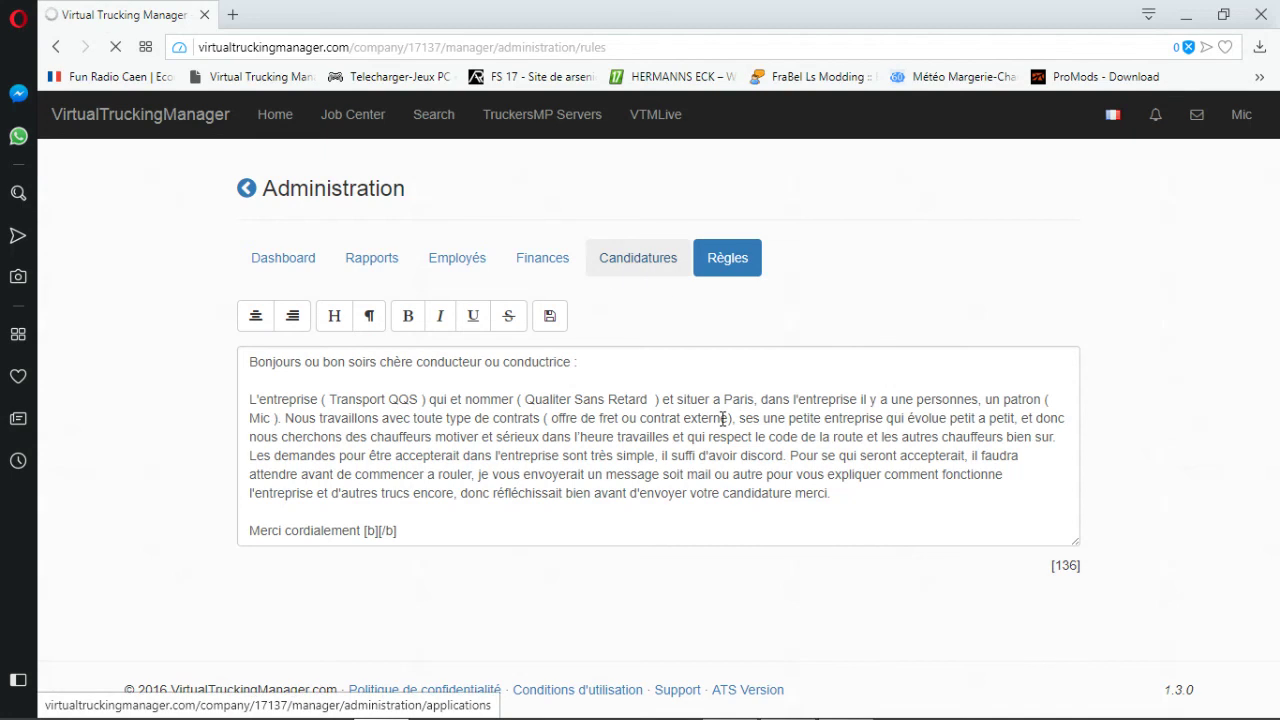
click(366, 262)
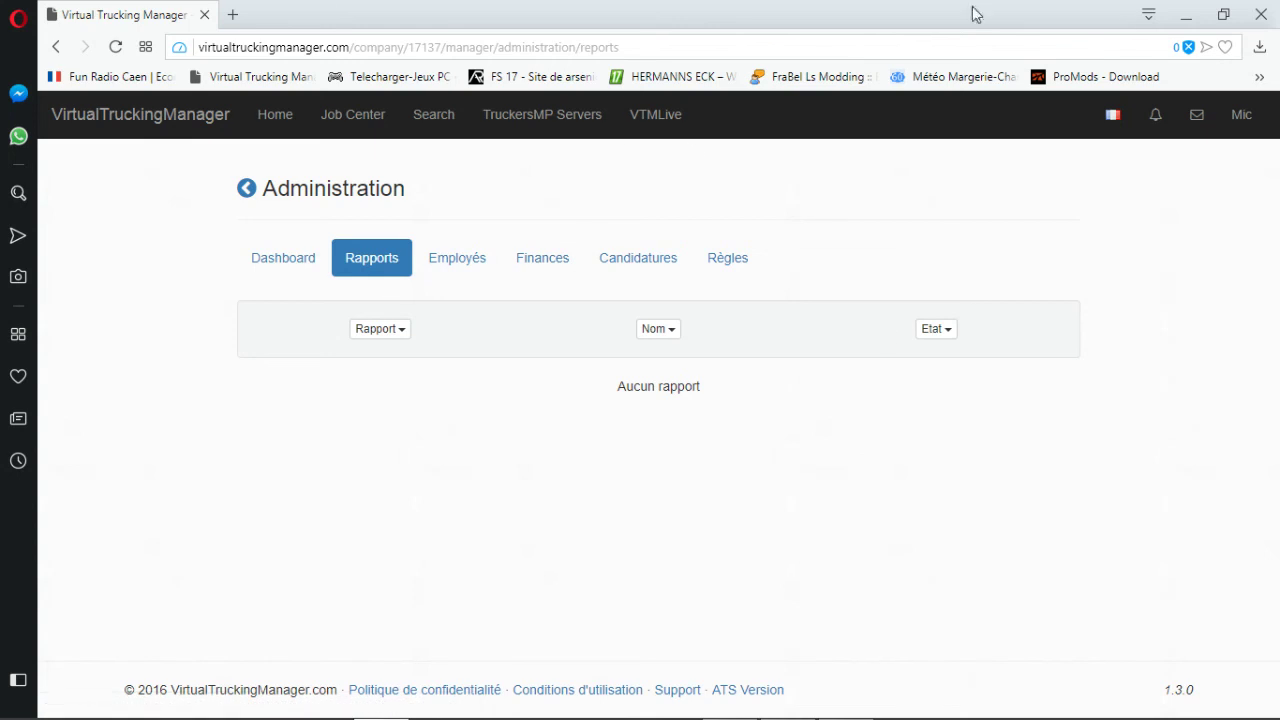
Close the browser, switch to VTMLive, and review its game directory settings and About information before returning to the login page.
click(1266, 12)
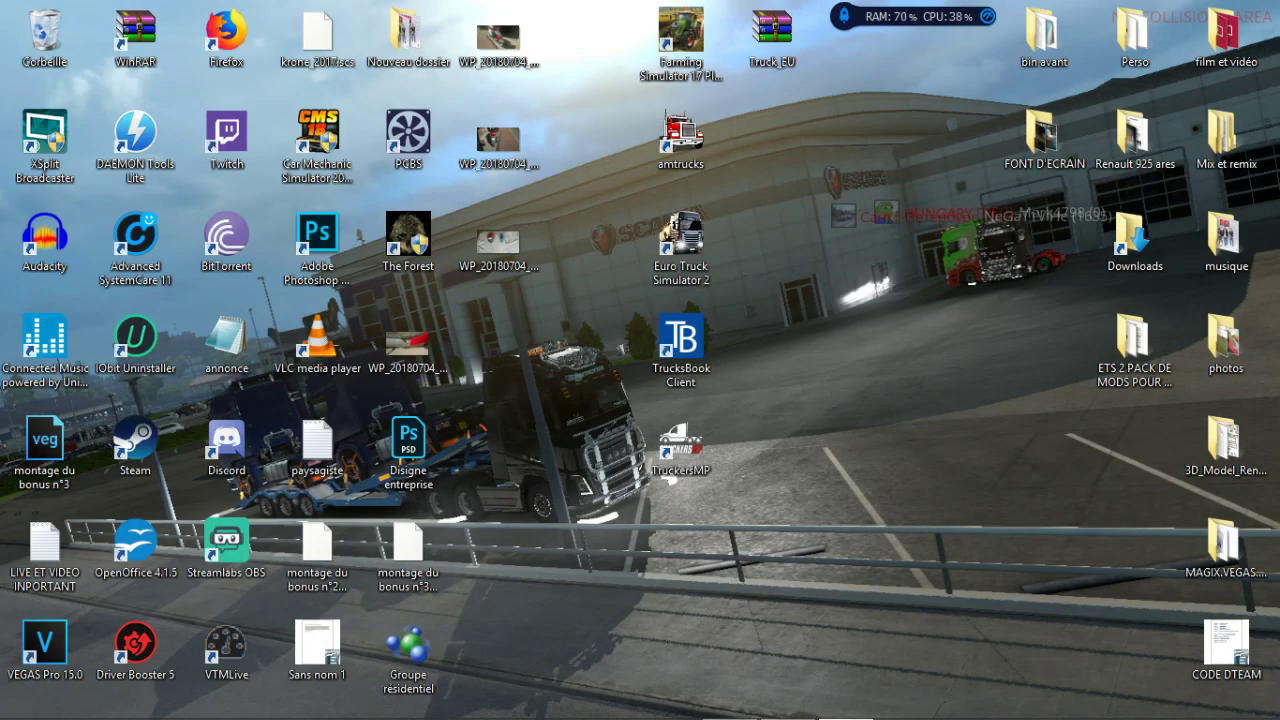
click(862, 713)
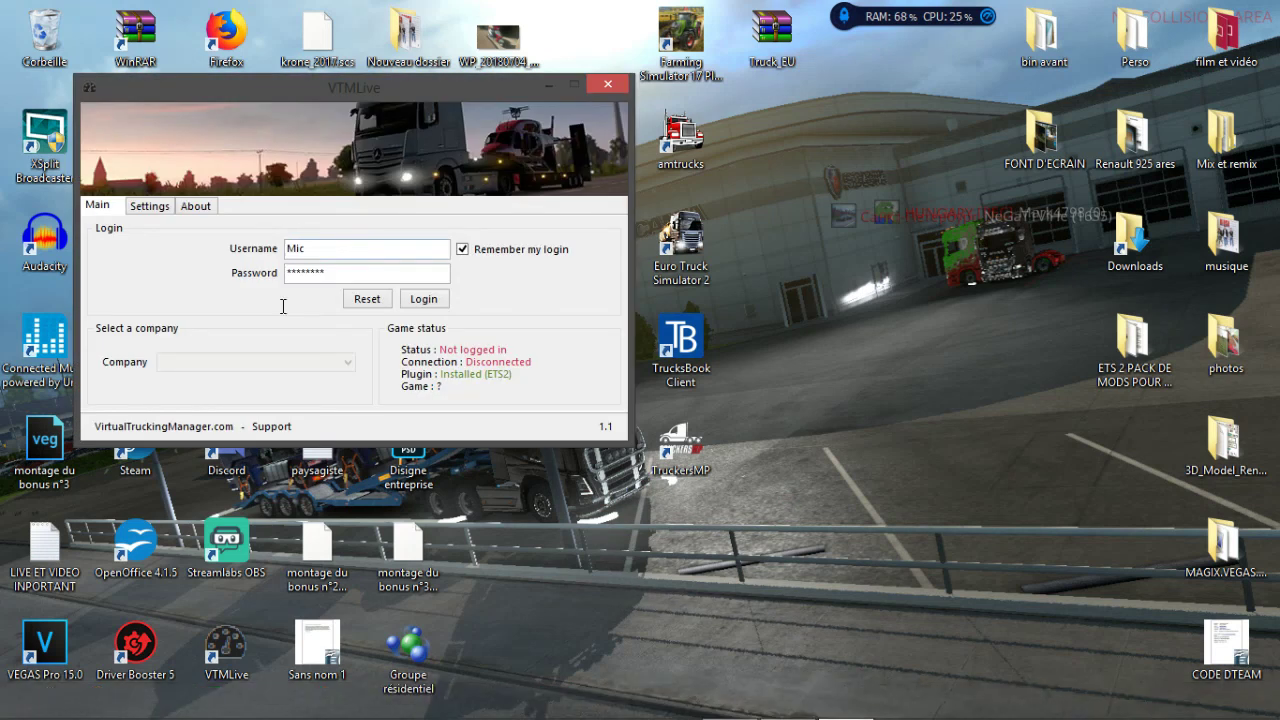
click(152, 207)
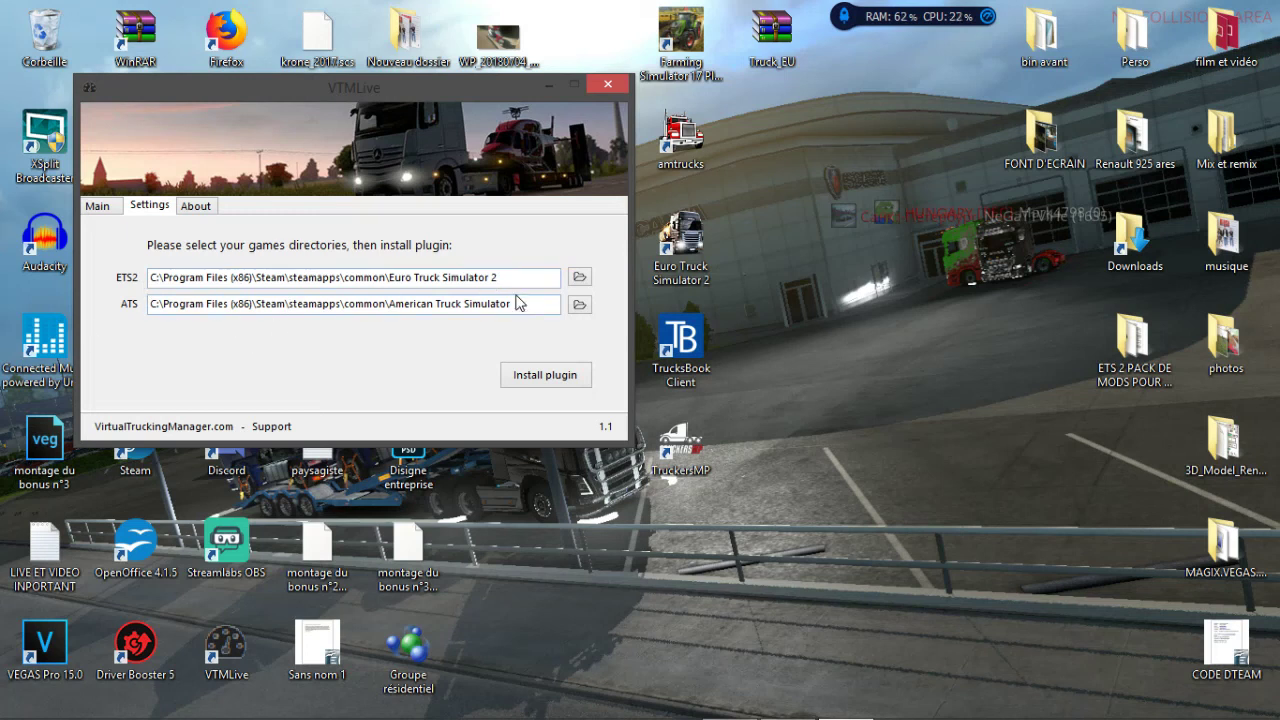
click(193, 207)
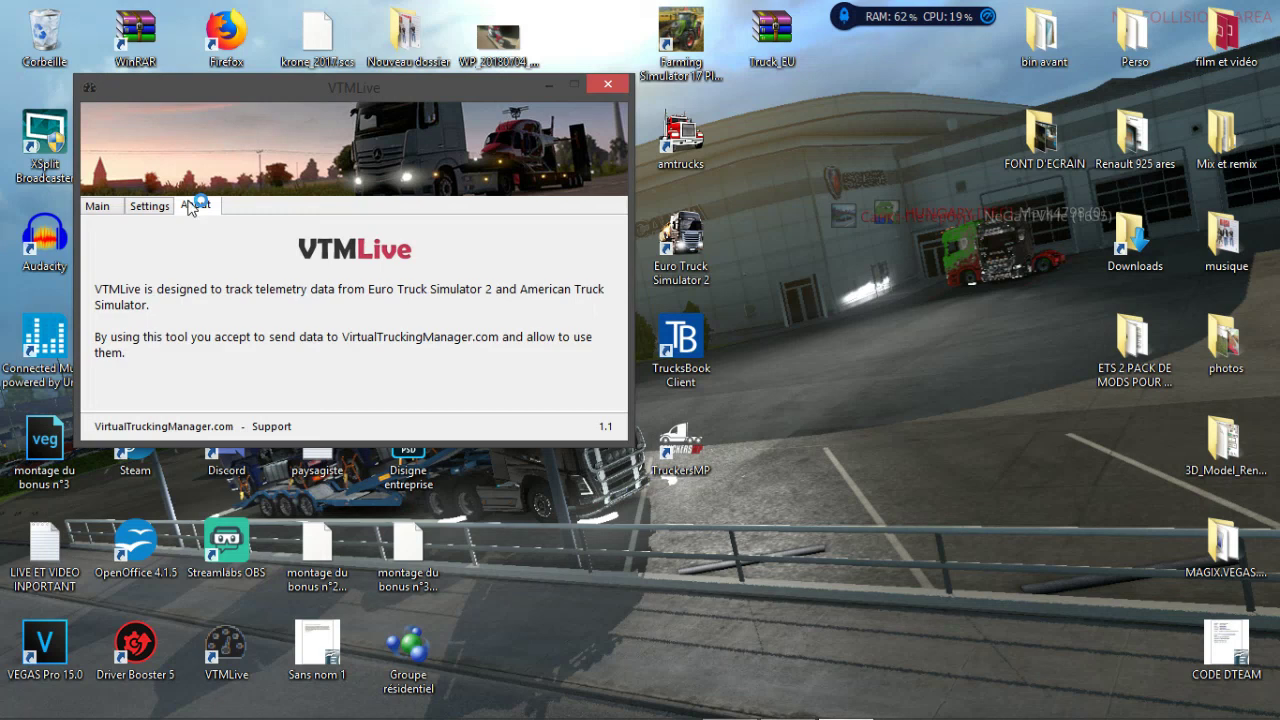
click(99, 208)
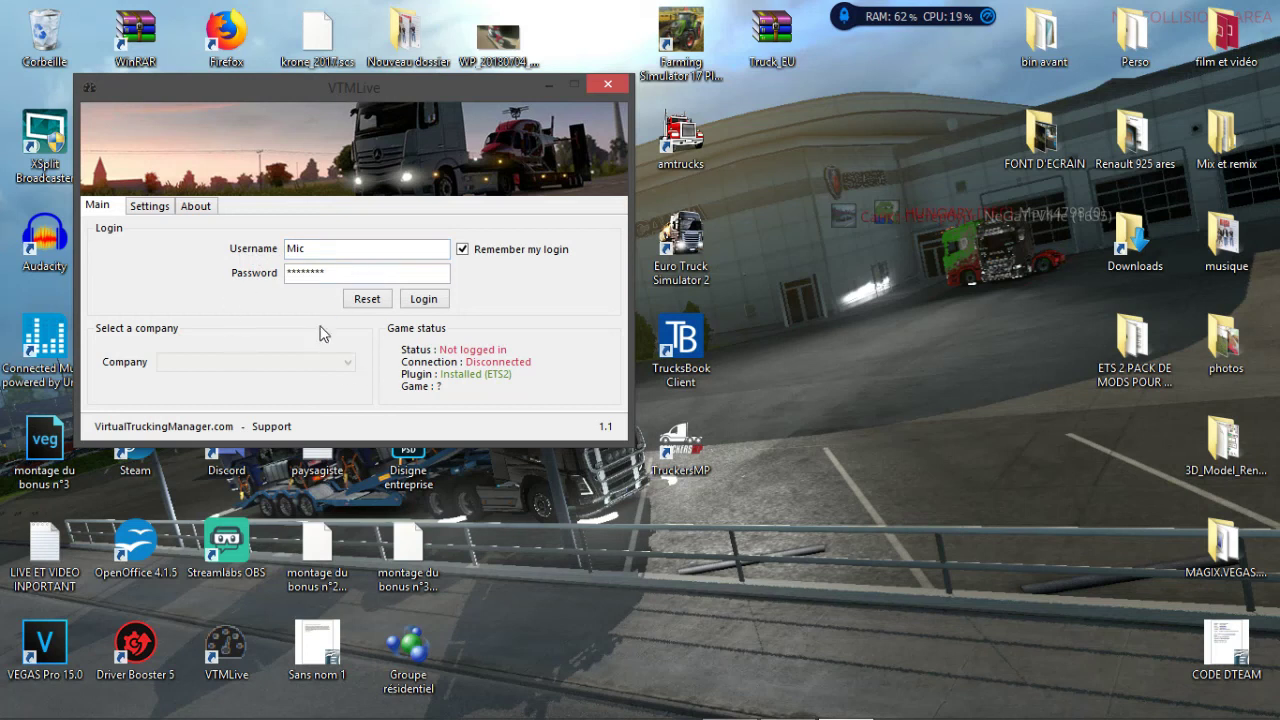
Log in to VTMLive with the remembered credentials and check the company choices, keeping ETS2 - Transport QSR.
click(430, 305)
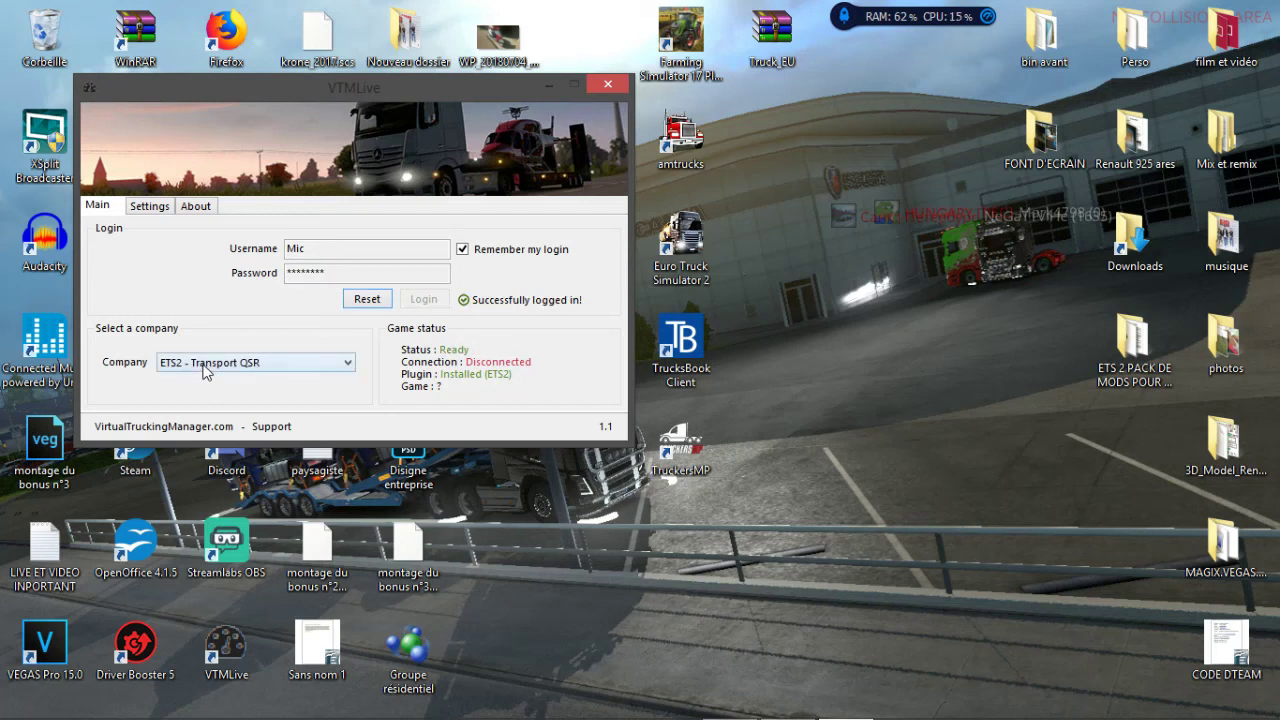
click(205, 366)
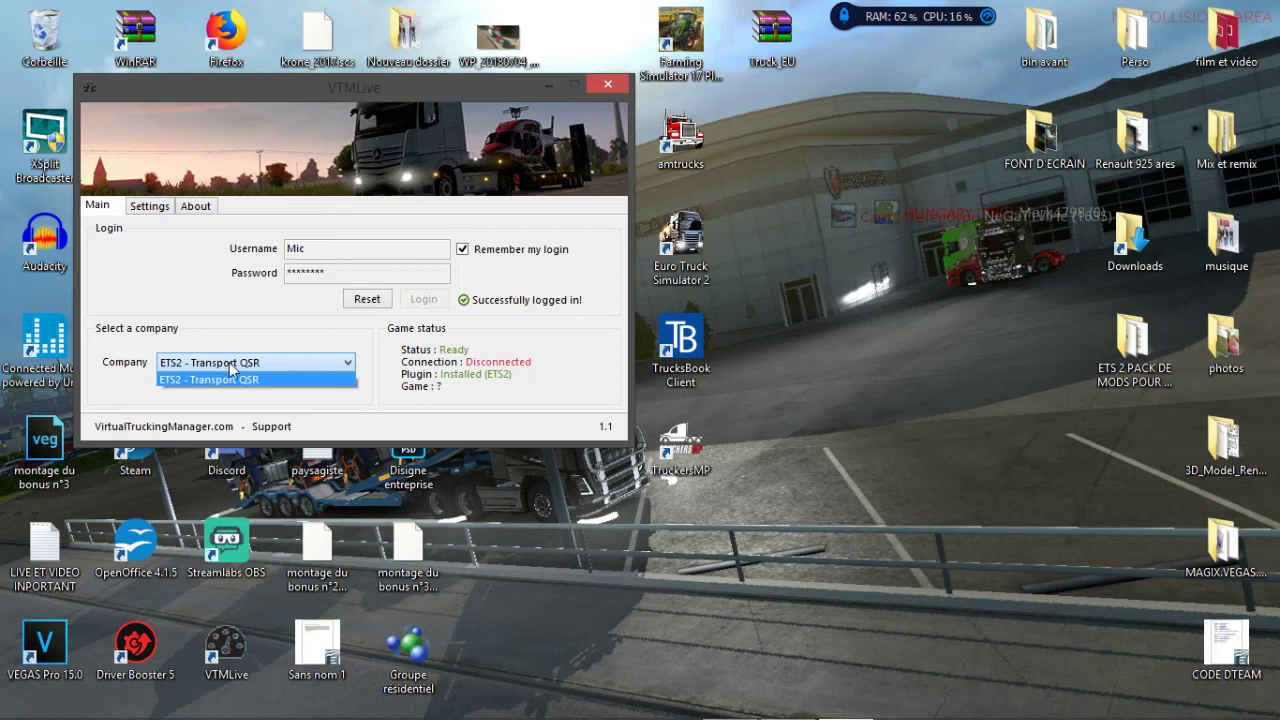
click(266, 365)
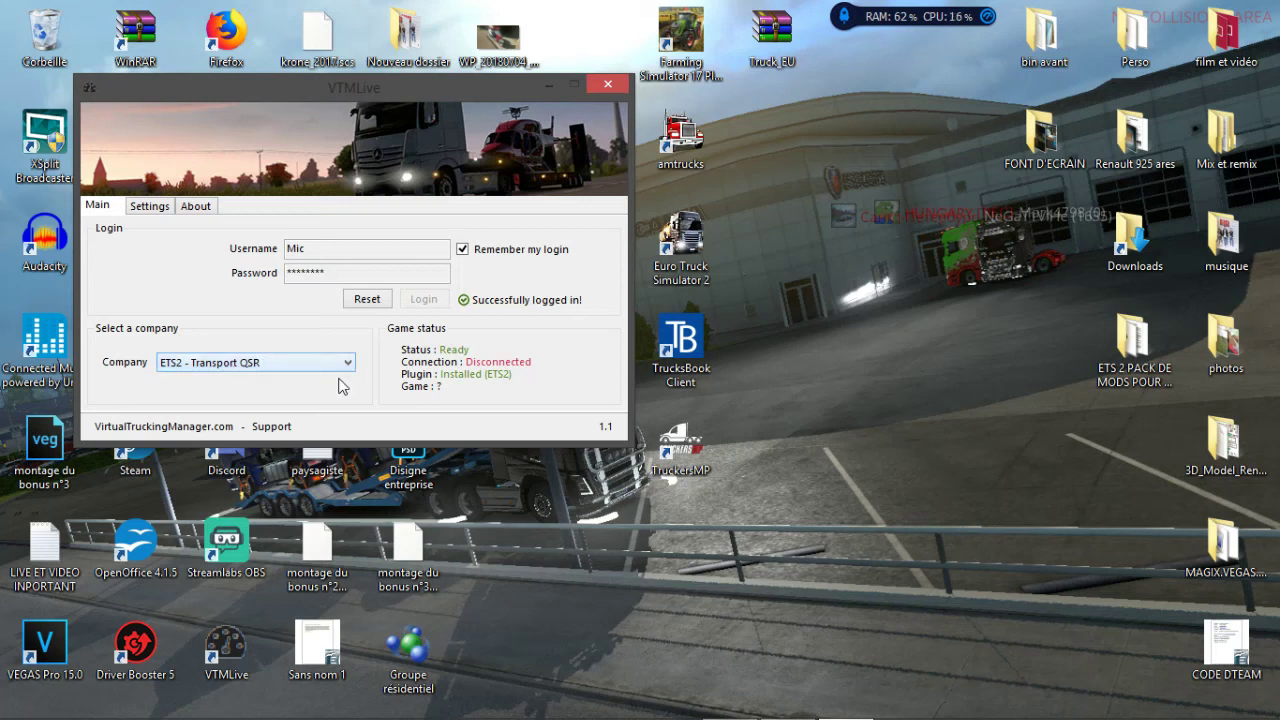
click(272, 366)
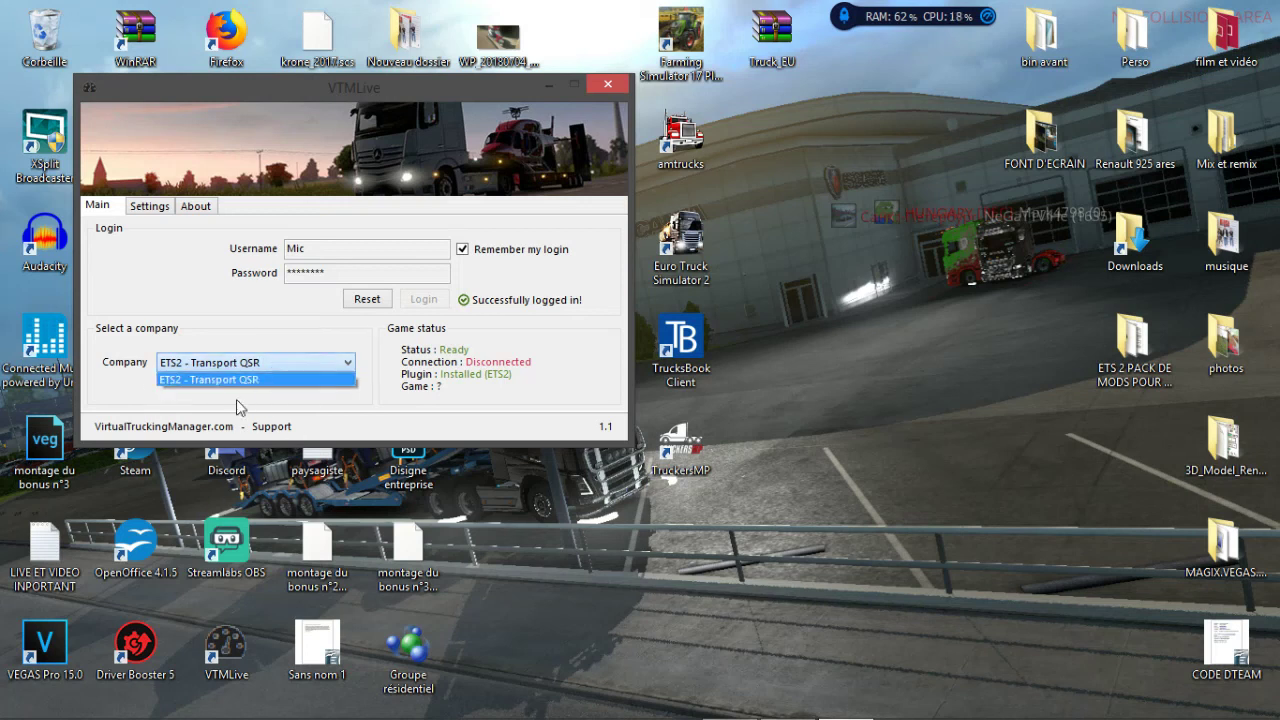
click(268, 364)
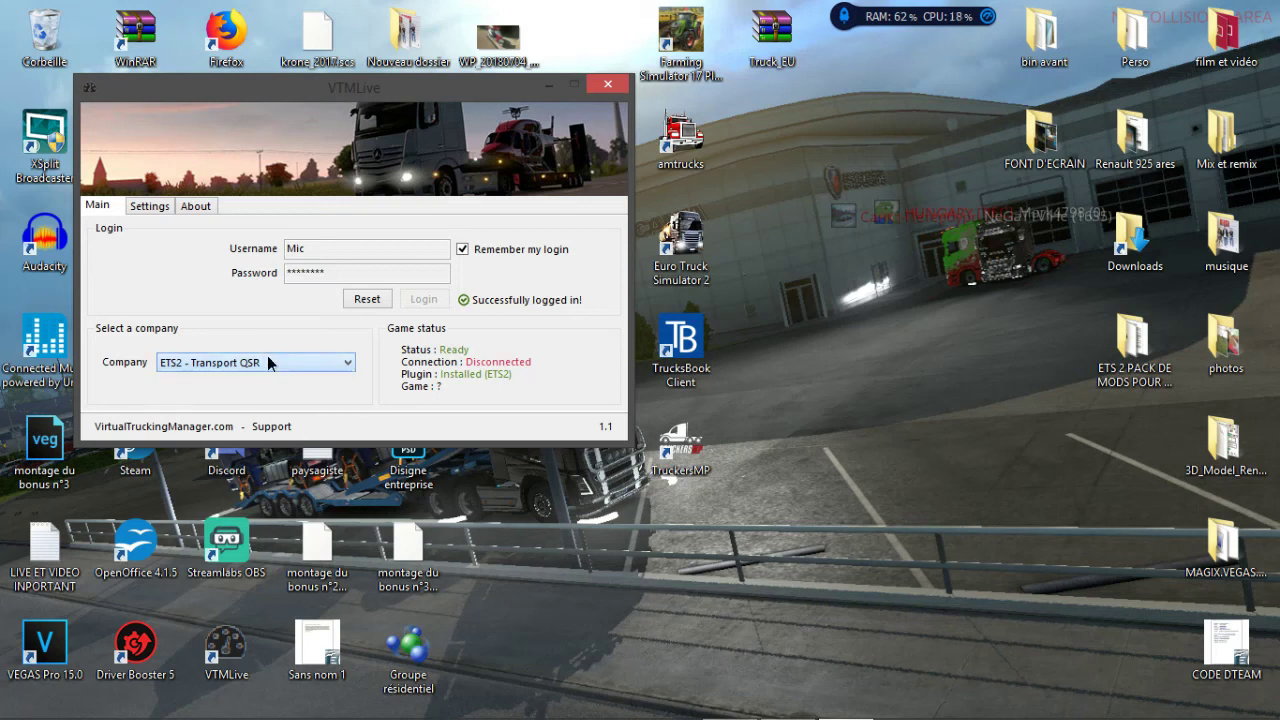
Reset the VTMLive login and close the program.
click(364, 300)
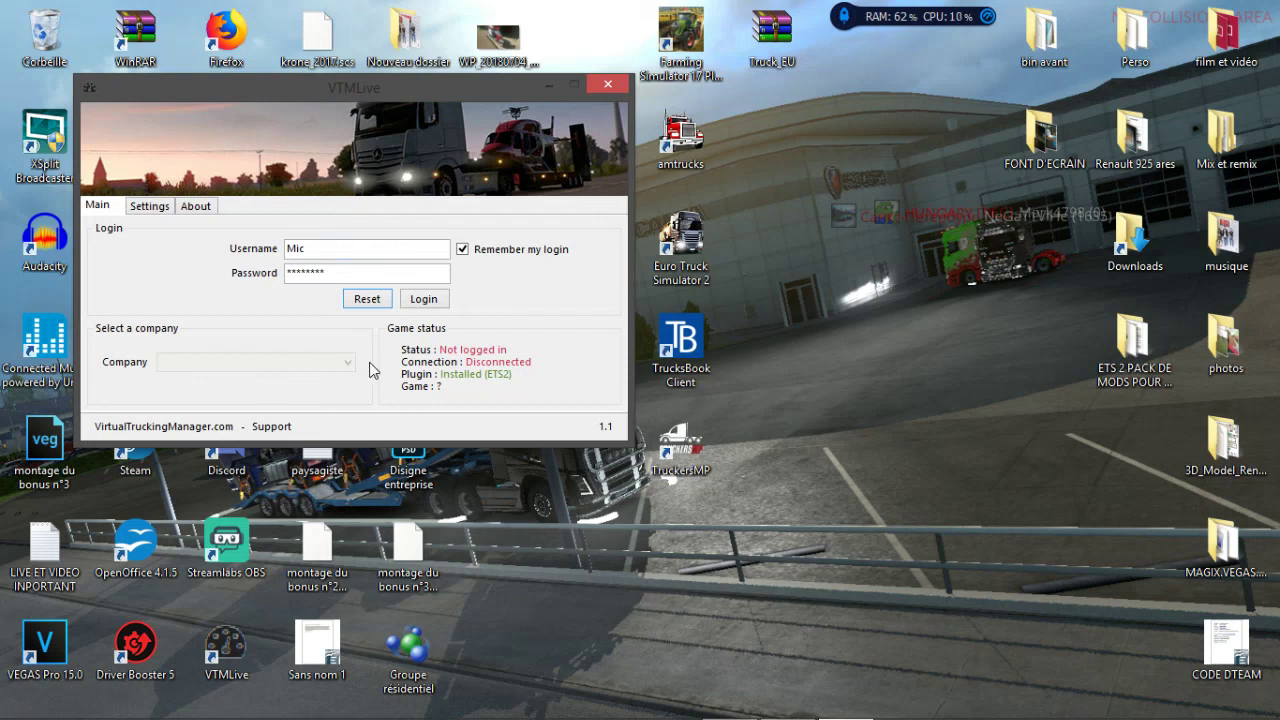
click(711, 338)
click(606, 85)
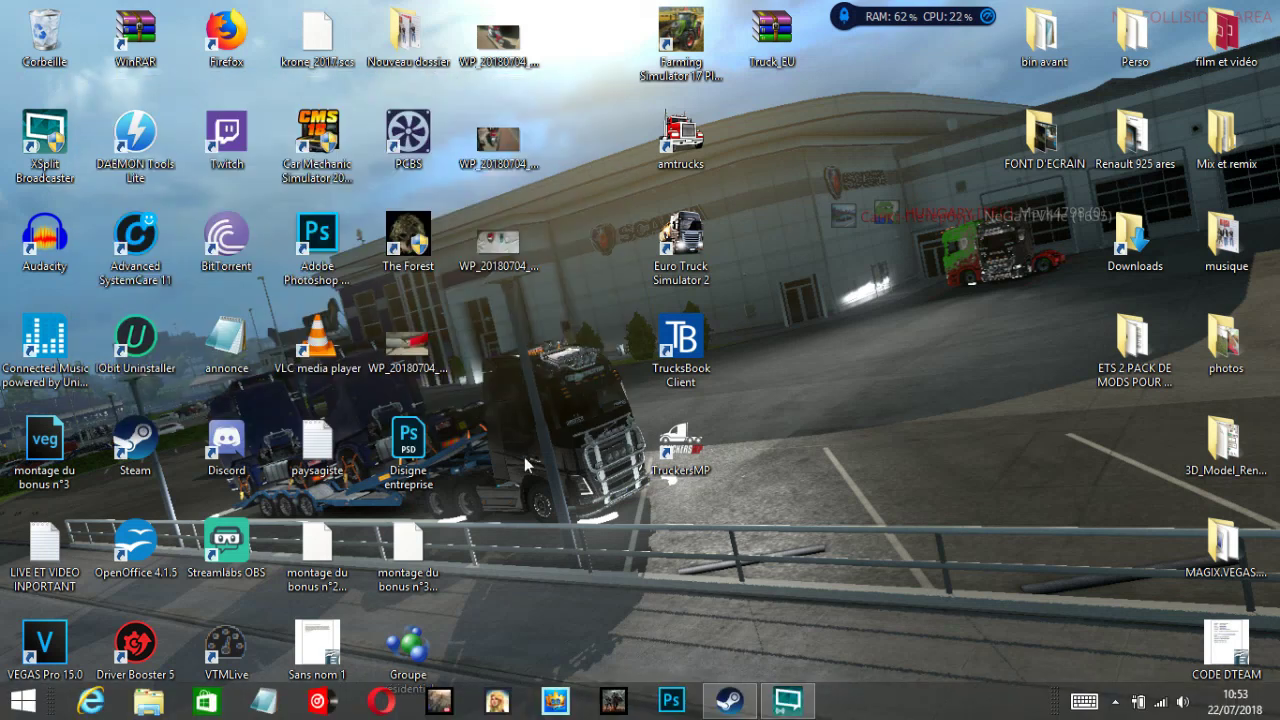
Switch to the XSplit Broadcaster window.
mouse_move(729, 700)
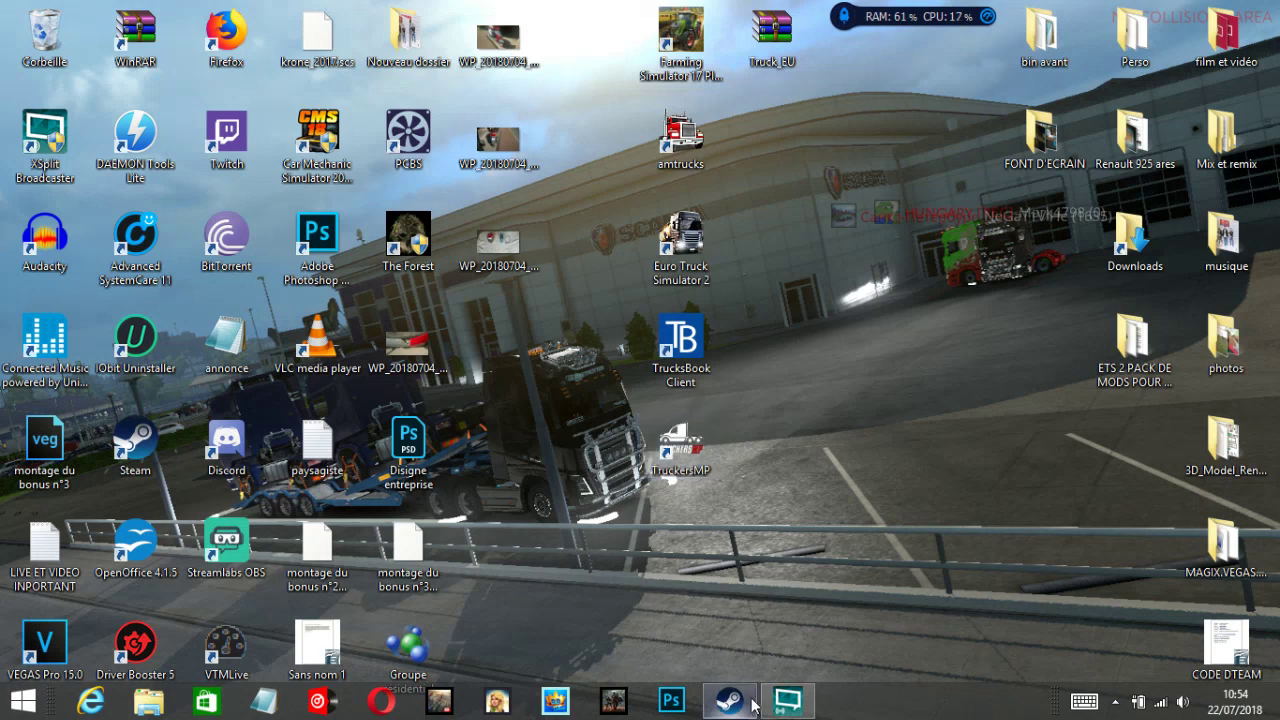
mouse_move(786, 704)
click(799, 611)
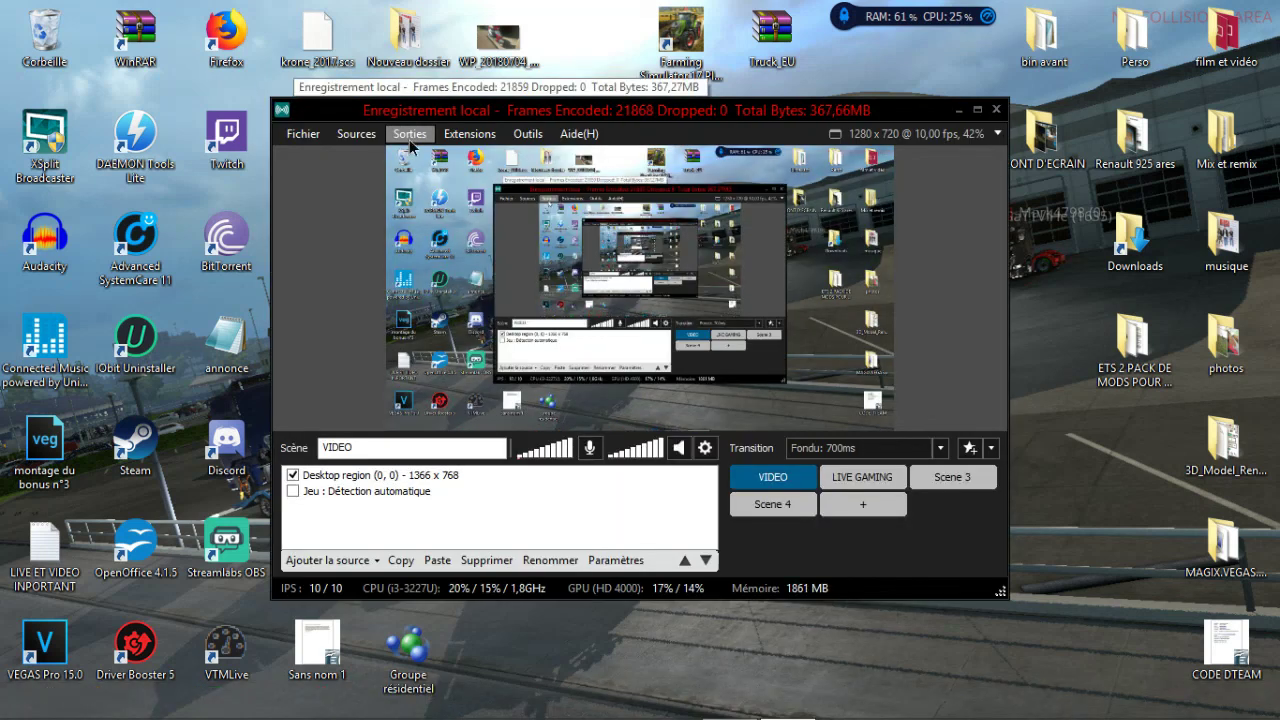